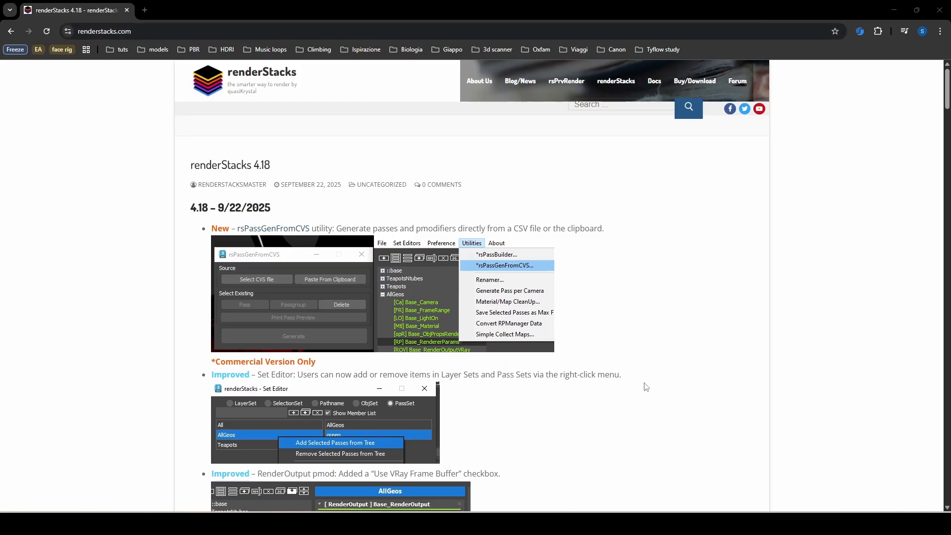
Look through the renderStacks 4.18 release notes on the renderStacks website
scroll(646, 387, down, 8)
scroll(710, 341, up, 8)
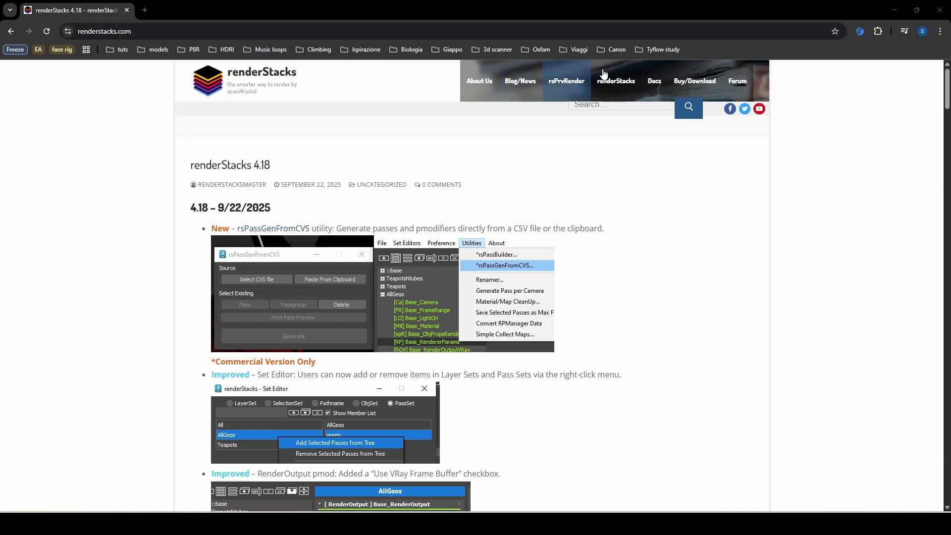
click(478, 82)
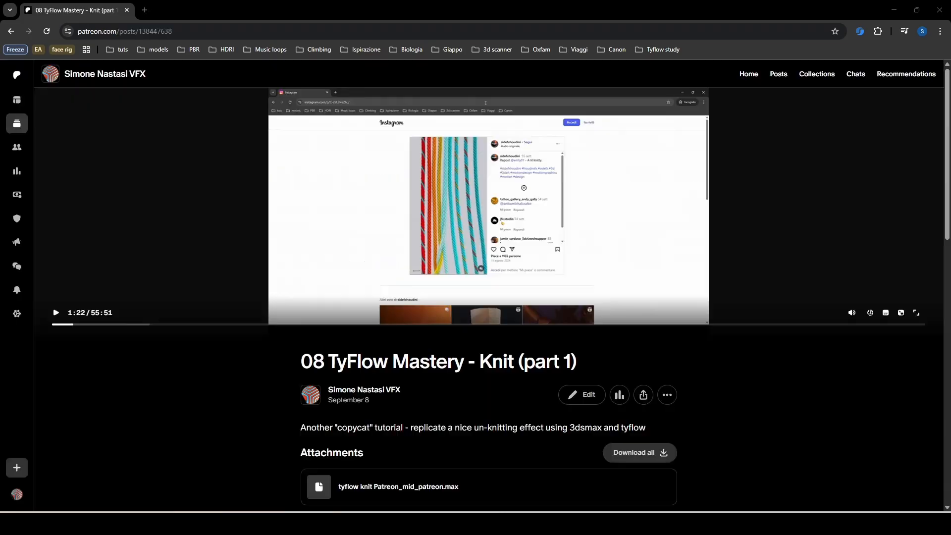
Play the Knit (part 1) post's video and scrub through the un-knitting animation around 1:39
click(347, 233)
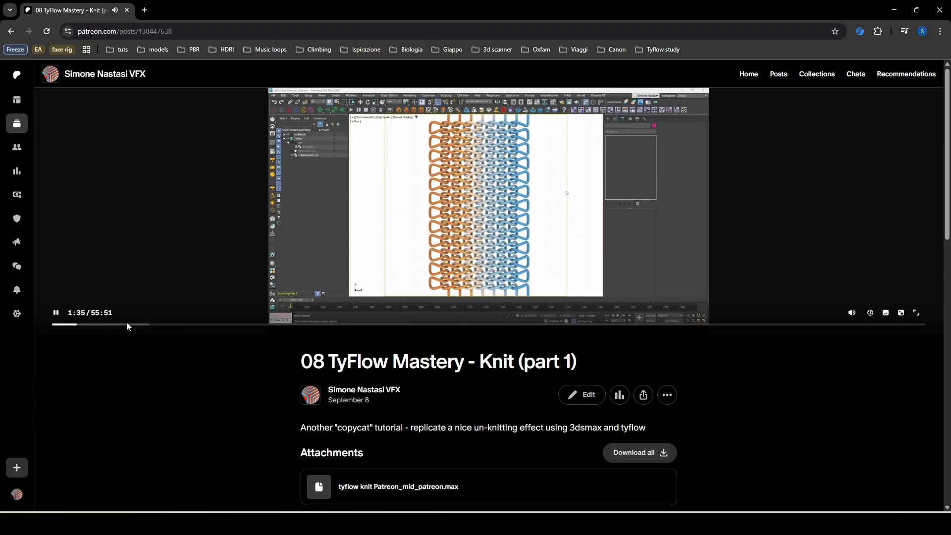
click(81, 325)
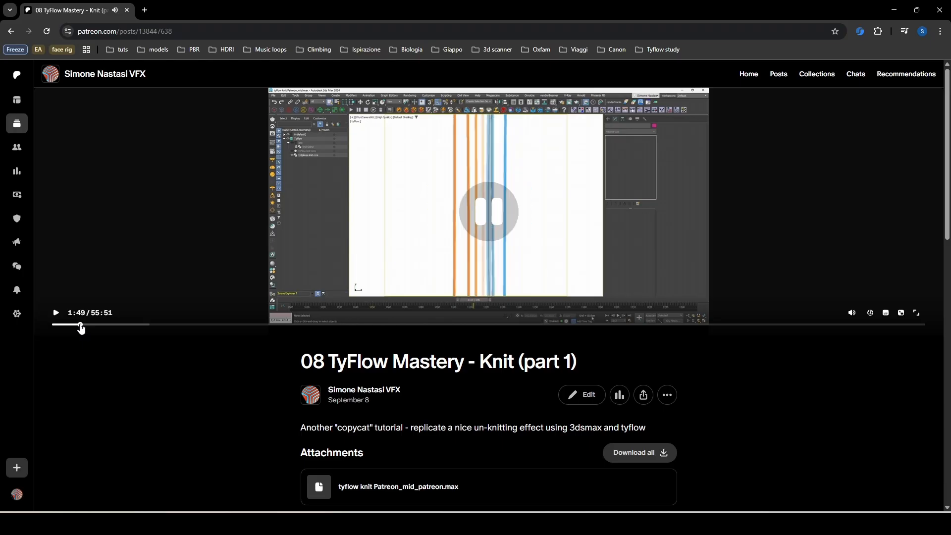
drag(81, 325, 77, 326)
click(488, 222)
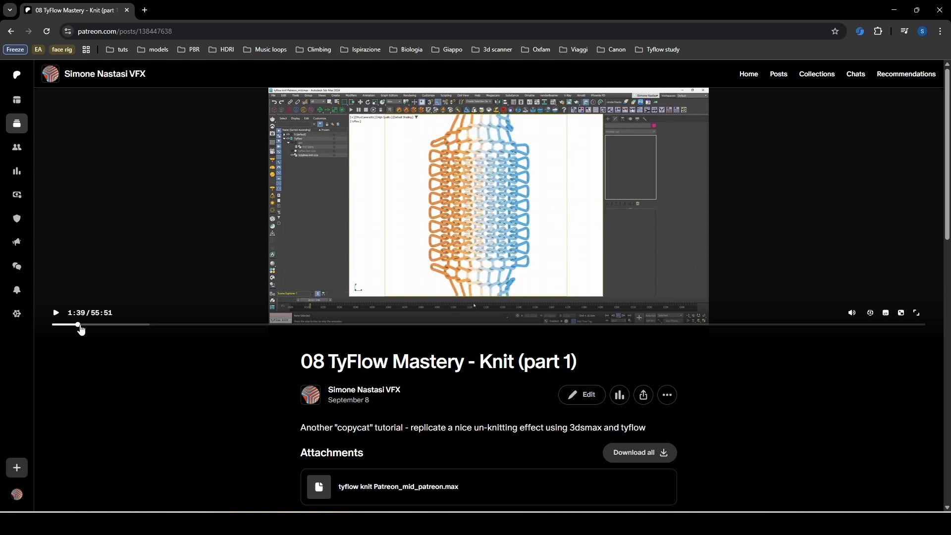
drag(79, 327, 81, 327)
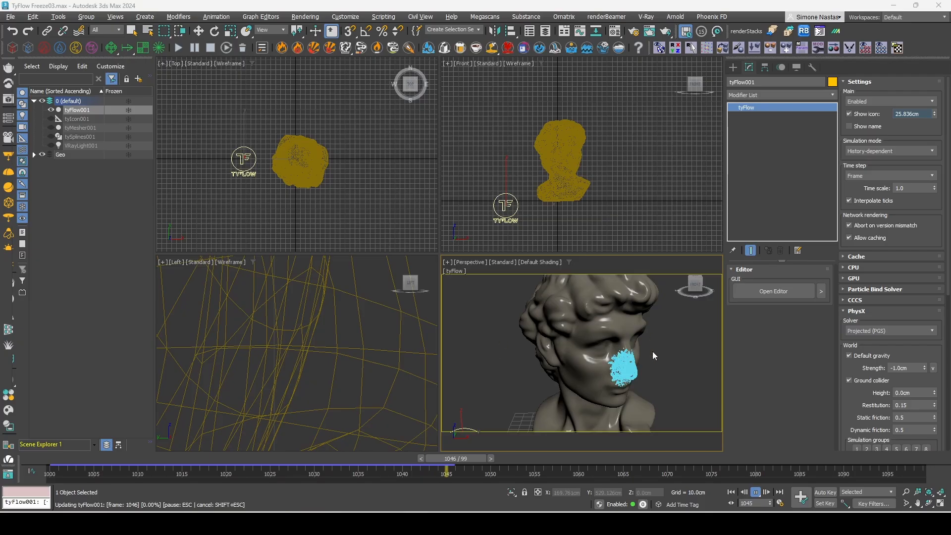
Examine the tyFlow particles spreading from the statue's nose during playback, and stop the playback at frame 1076
scroll(634, 359, up, 5)
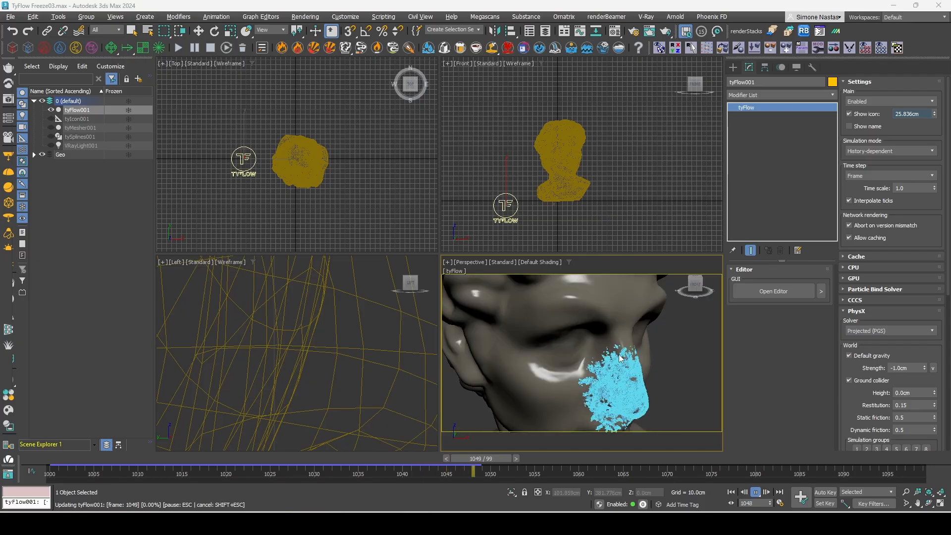
scroll(619, 358, up, 5)
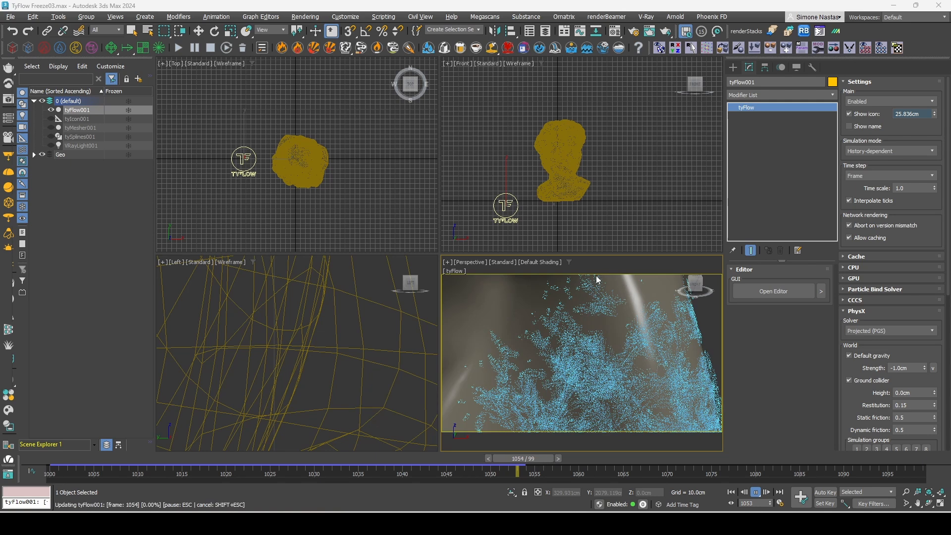
scroll(581, 324, down, 2)
scroll(616, 324, down, 2)
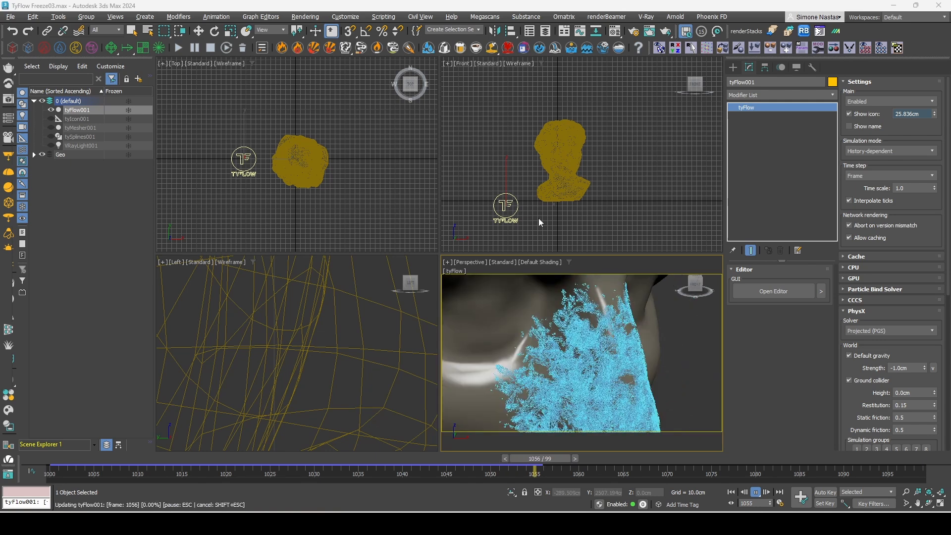
scroll(603, 318, down, 2)
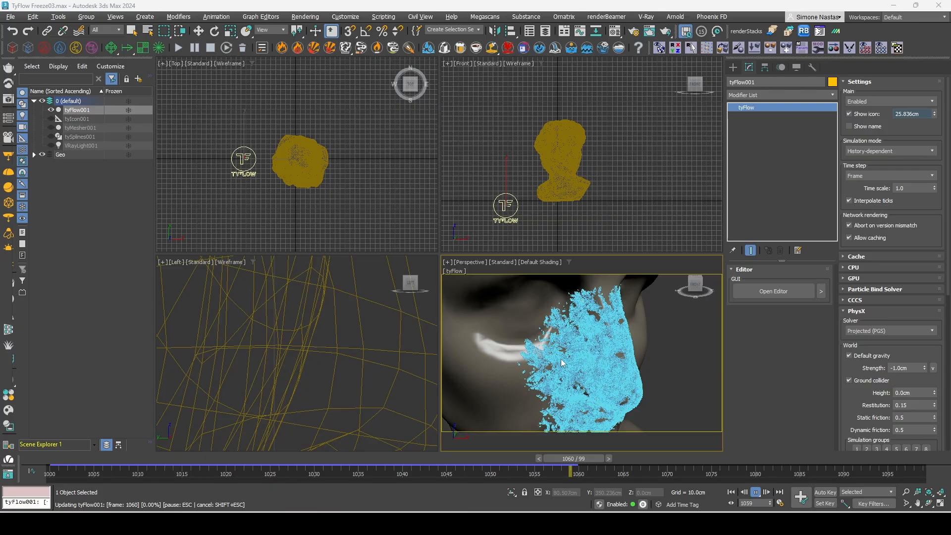
scroll(574, 322, up, 2)
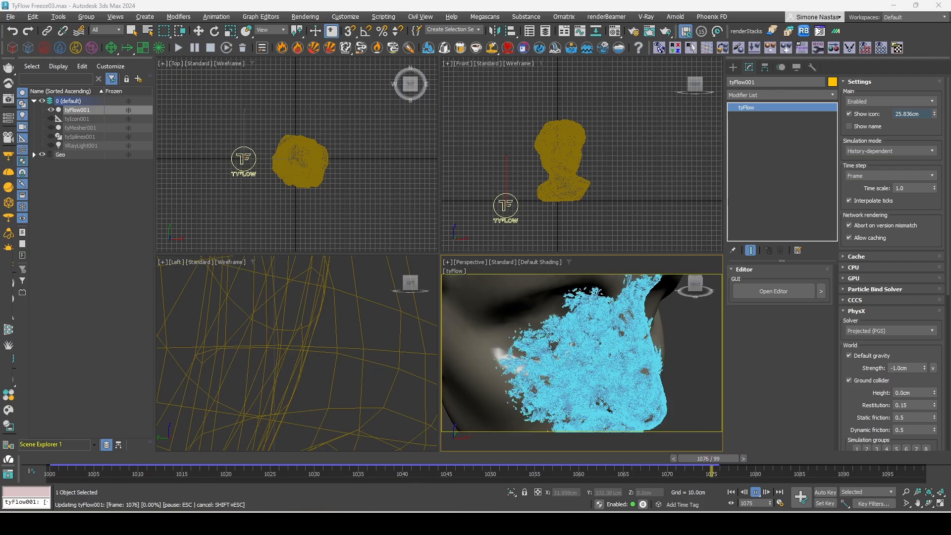
key(Escape)
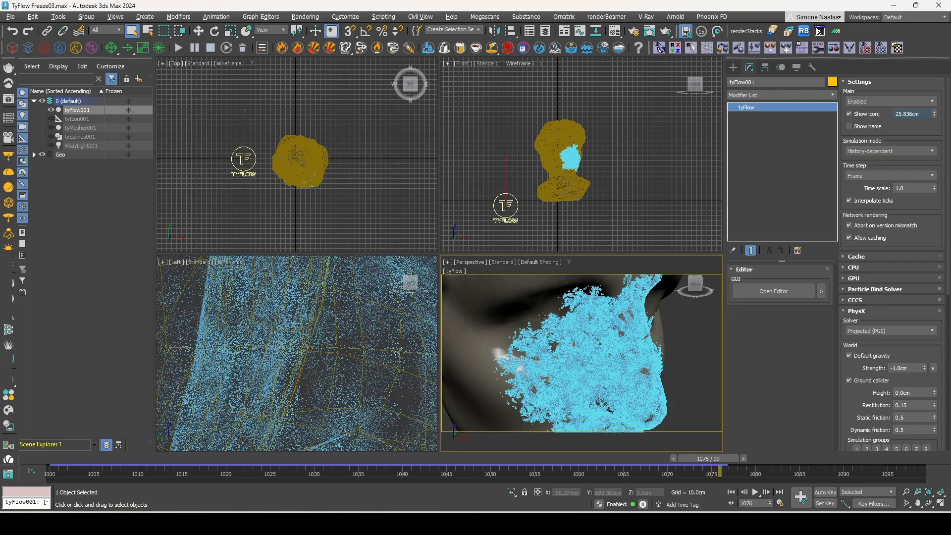
Hide the tyFlow001 particles and show tySplines001 in the scene
scroll(566, 340, down, 3)
scroll(571, 361, up, 5)
scroll(565, 360, down, 2)
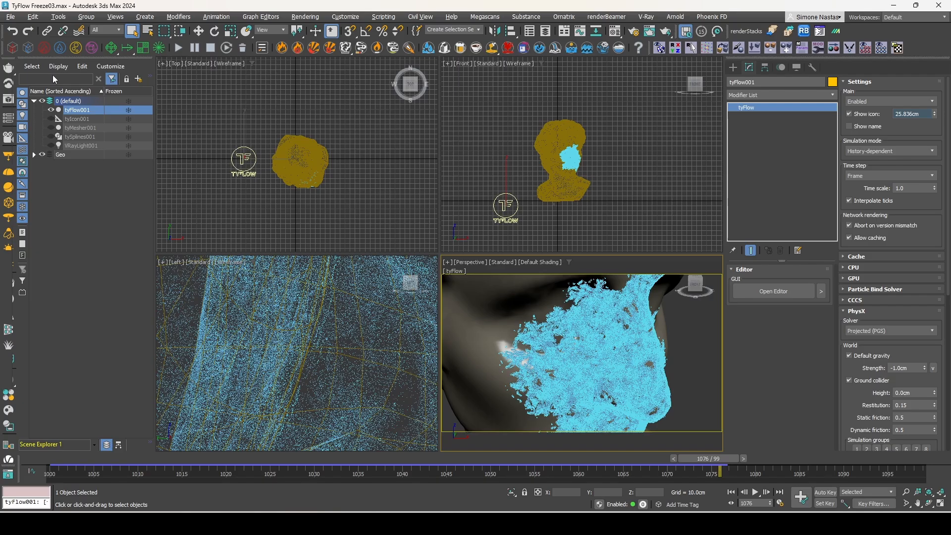
click(52, 110)
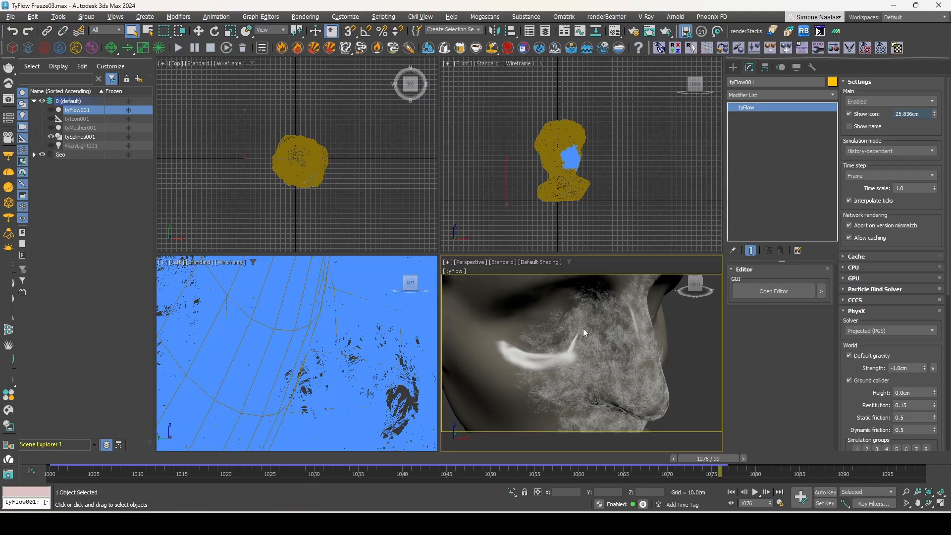
Examine the tySplines001 strands covering the statue's nose and cheek, both close up and from farther away
scroll(614, 342, up, 10)
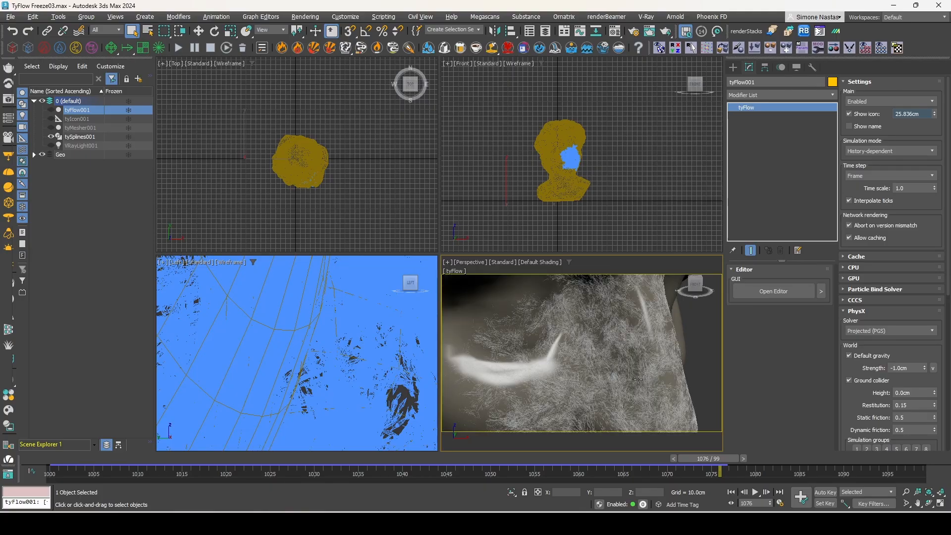
scroll(593, 353, up, 2)
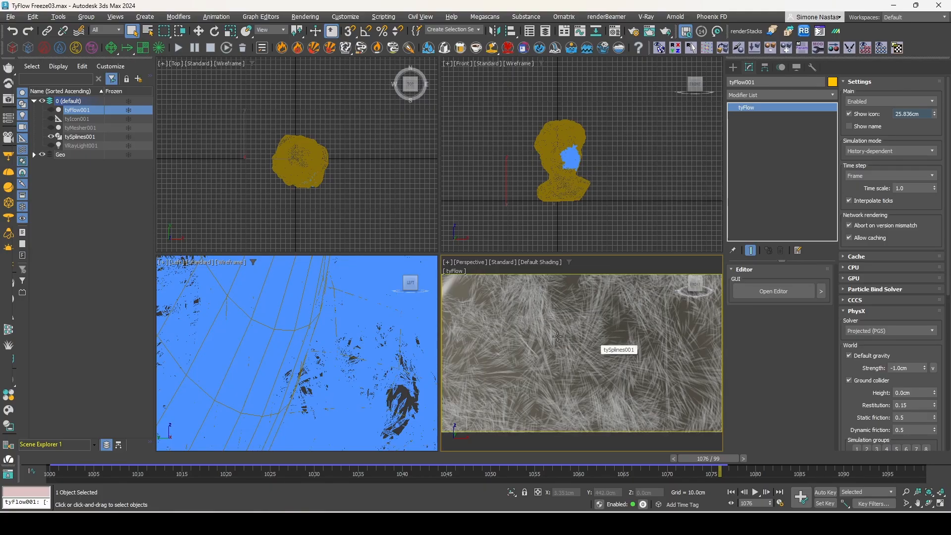
scroll(593, 353, down, 10)
middle_drag(551, 343, 610, 353)
scroll(573, 331, up, 6)
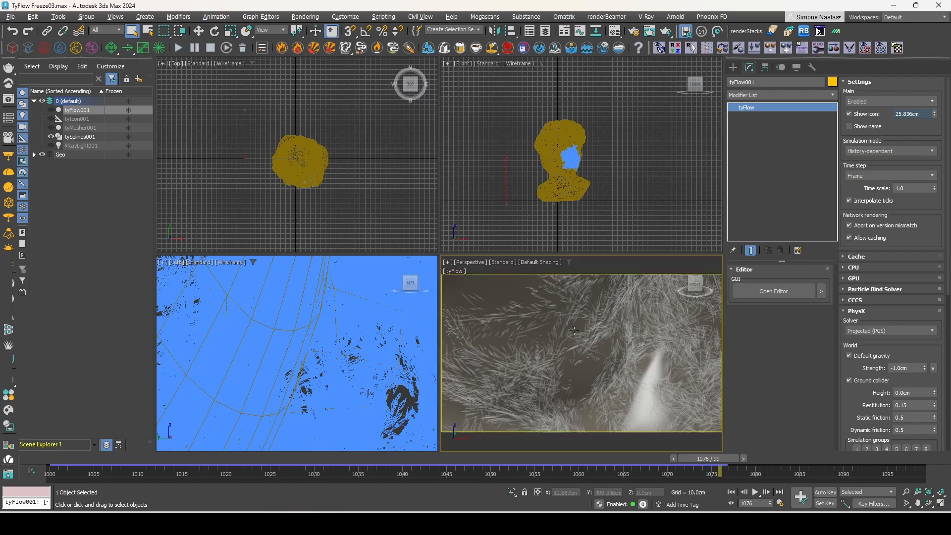
scroll(573, 331, down, 4)
scroll(573, 331, down, 5)
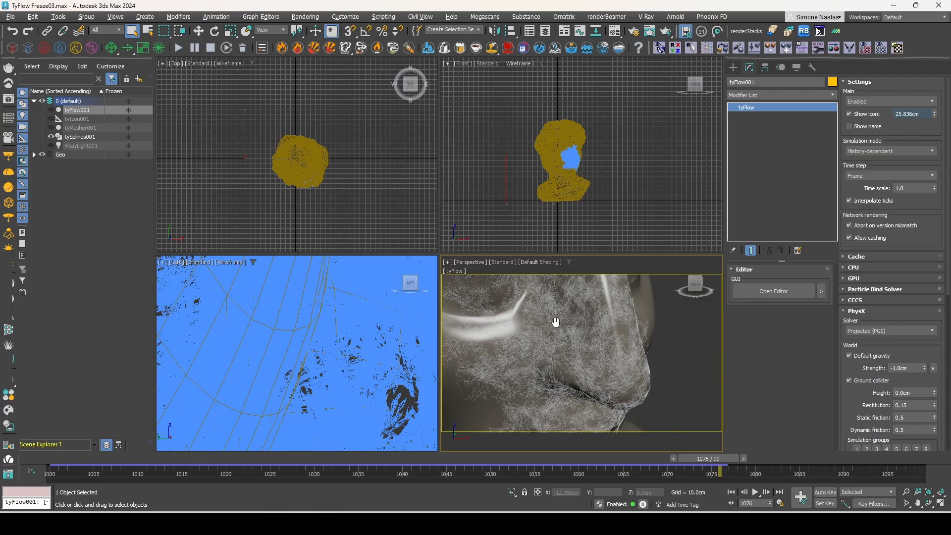
middle_drag(584, 378, 586, 406)
scroll(590, 353, down, 4)
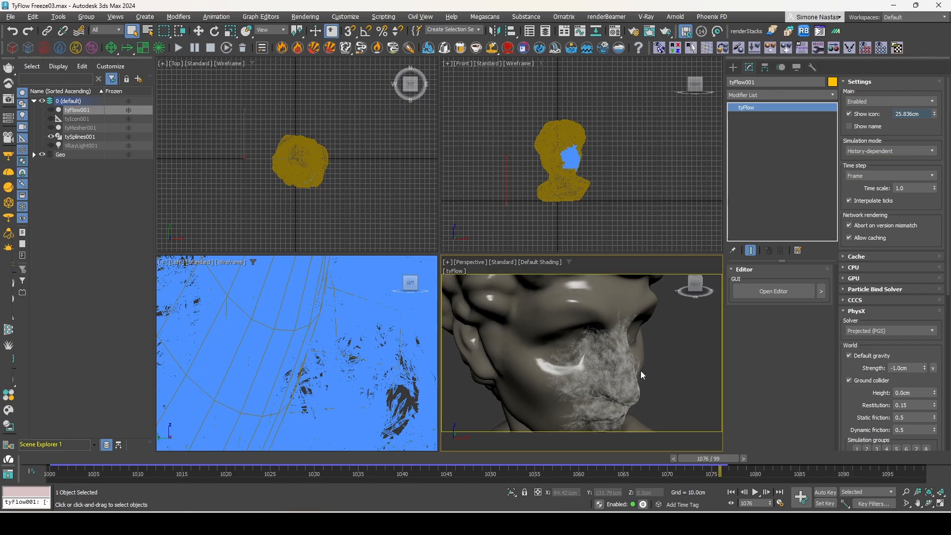
mouse_move(597, 379)
alt+middle_down()
mouse_move(564, 375)
mouse_move(639, 373)
mouse_move(582, 368)
alt+middle_up()
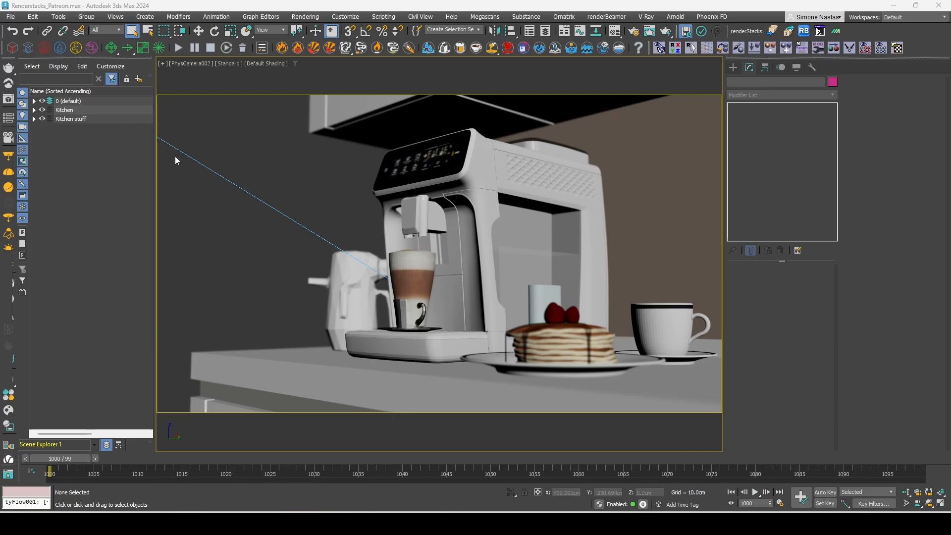
Select the espresso machine in the kitchen scene and open the renderStacks window beside it
click(485, 170)
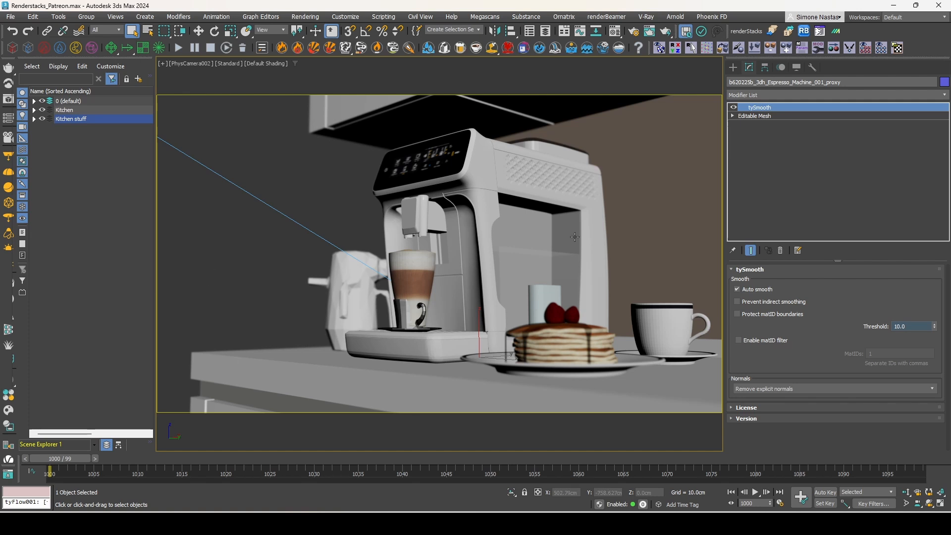
click(748, 34)
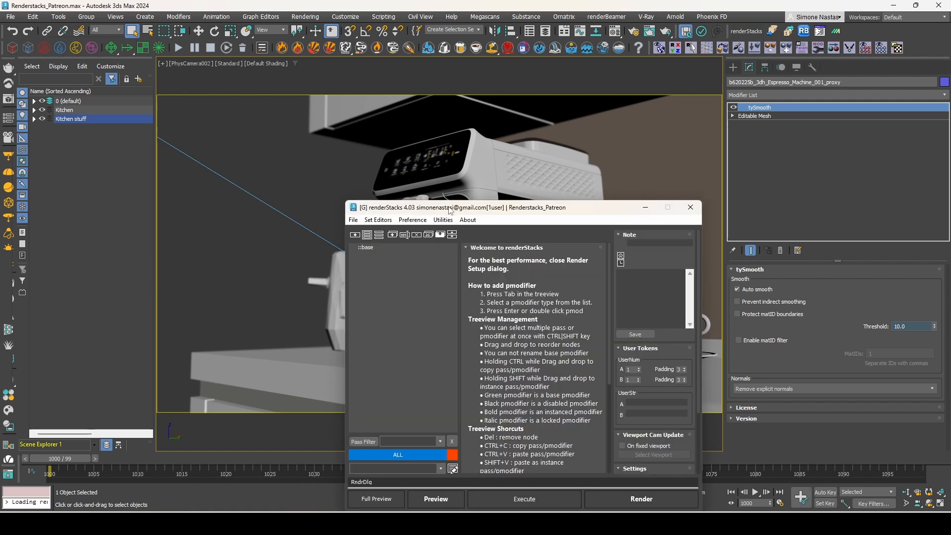
drag(451, 210, 516, 160)
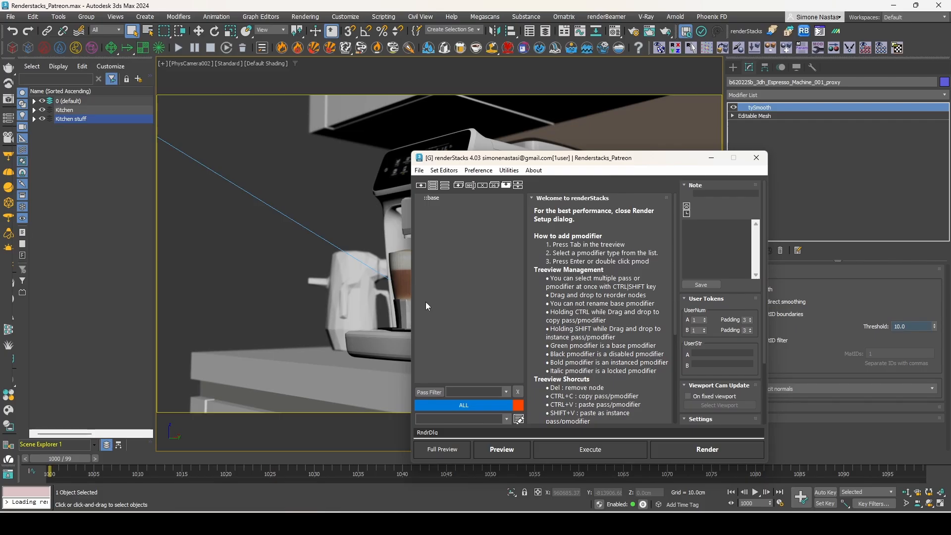
Add an ObjPropsRender pmodifier to the ::base node in renderStacks
click(431, 197)
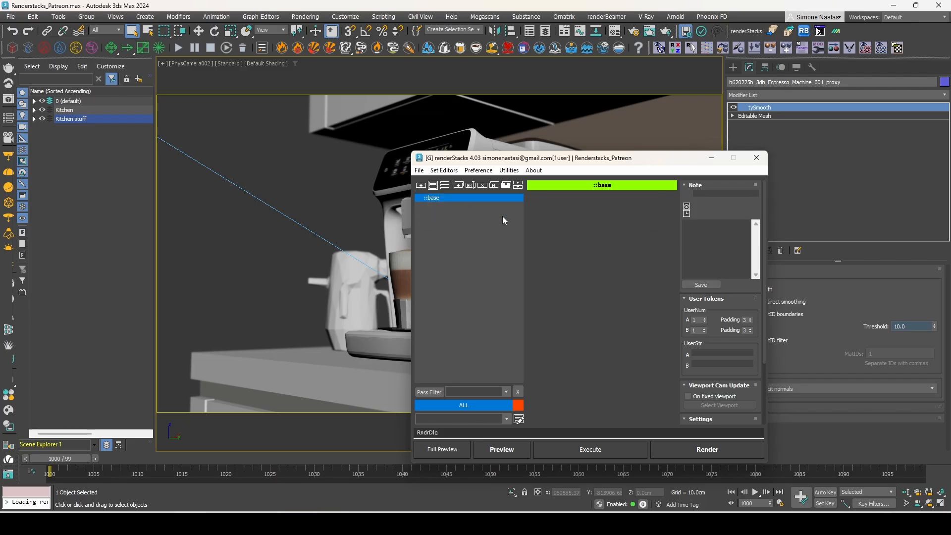
drag(503, 157, 654, 175)
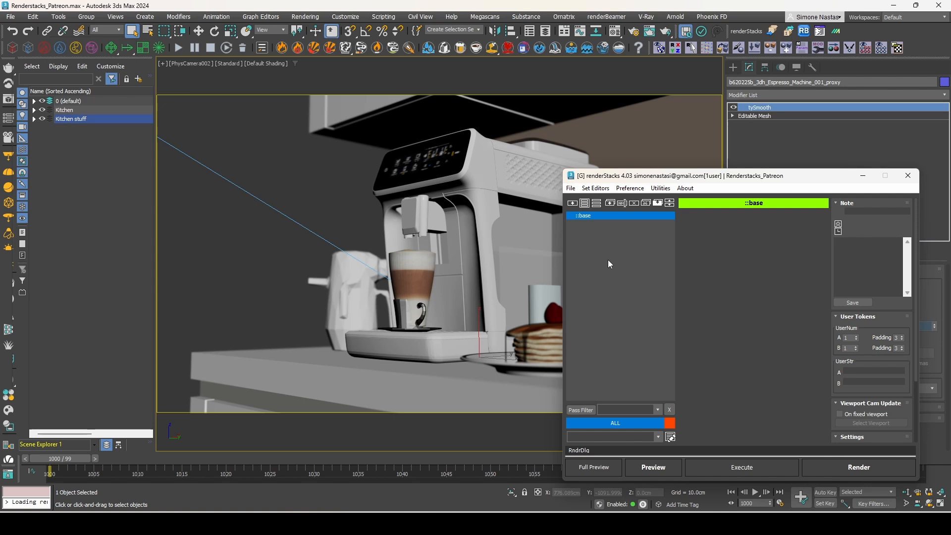
right_click(590, 216)
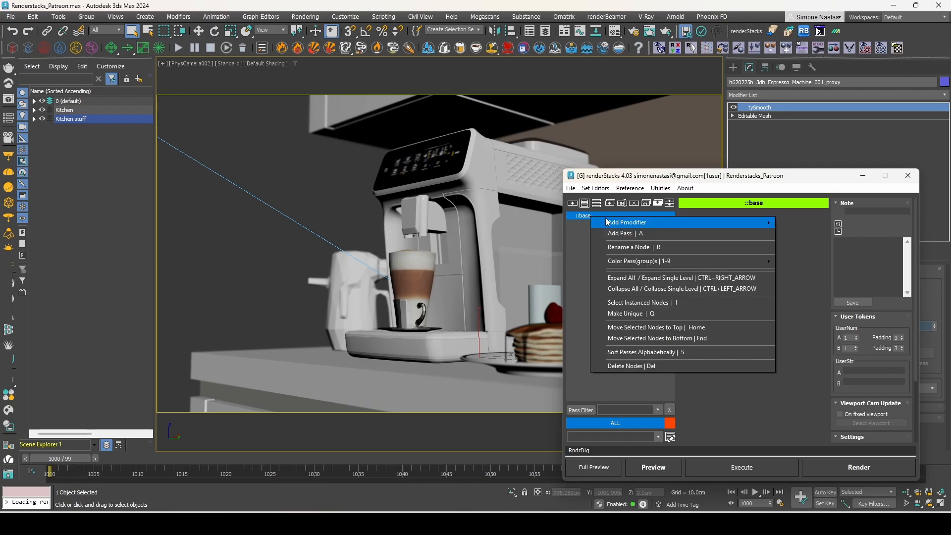
mouse_move(612, 224)
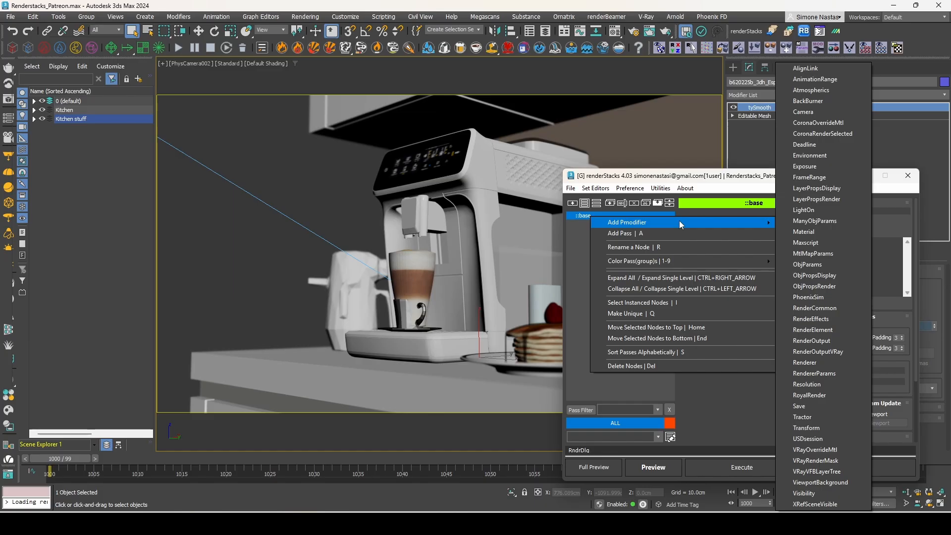
click(850, 285)
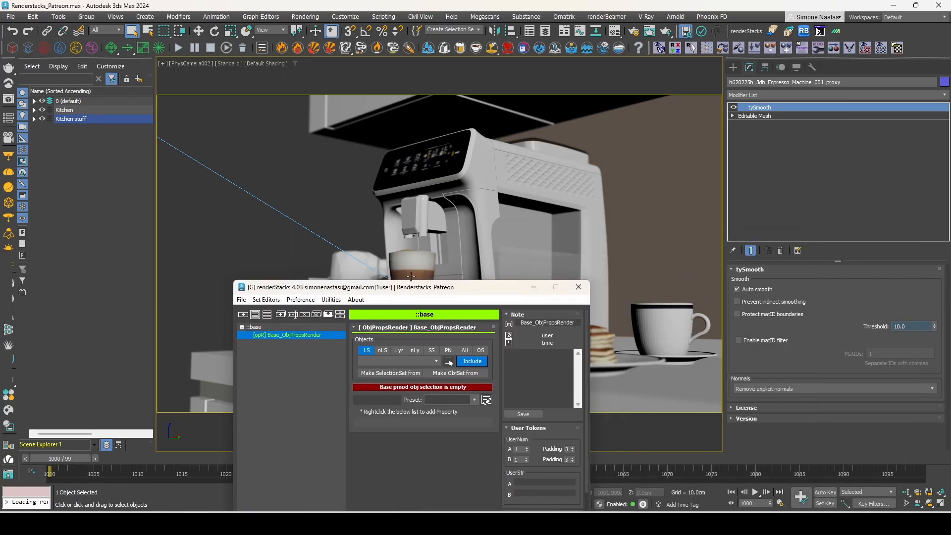
Minimize renderStacks, review the espresso machine's Object Properties, and leave them without changes
click(533, 287)
right_click(473, 209)
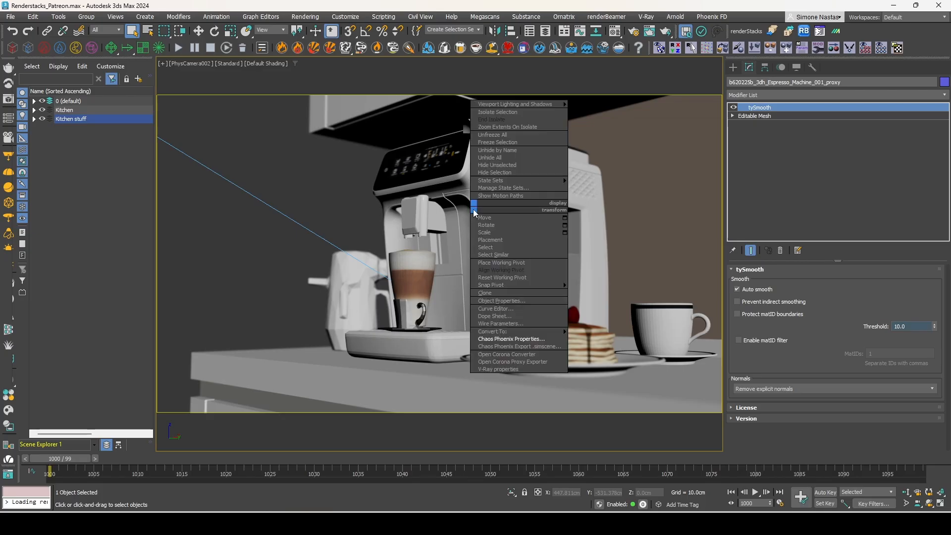
click(509, 299)
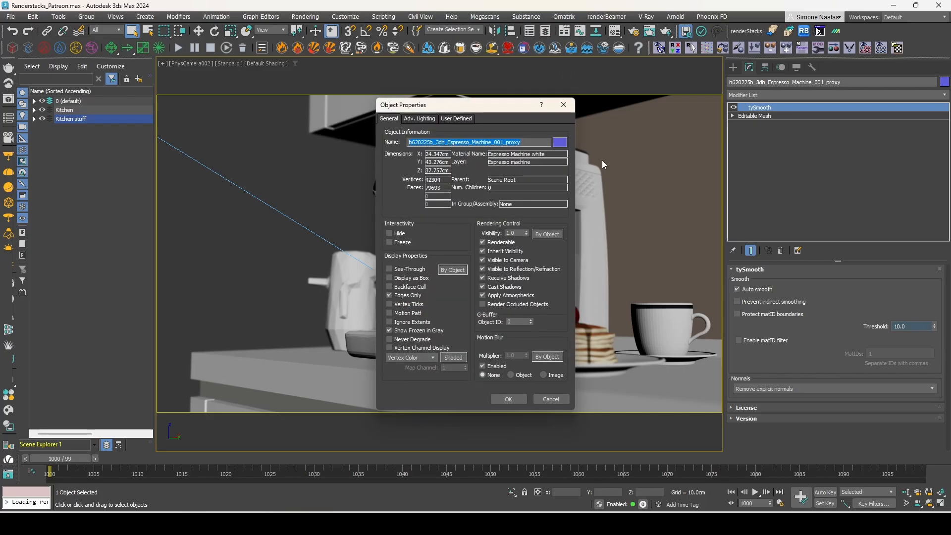
drag(487, 112, 584, 121)
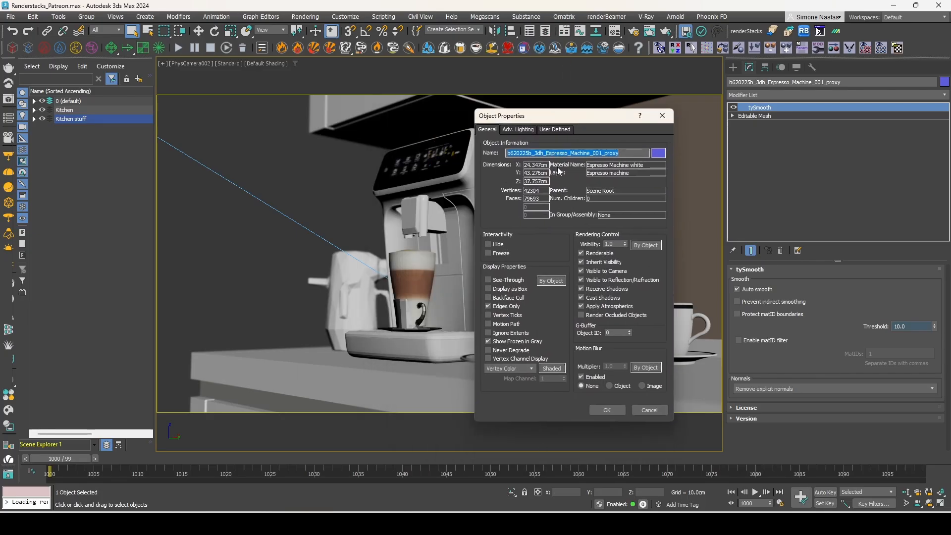
click(639, 411)
Review the espresso machine's V-Ray object properties and close them
right_click(495, 208)
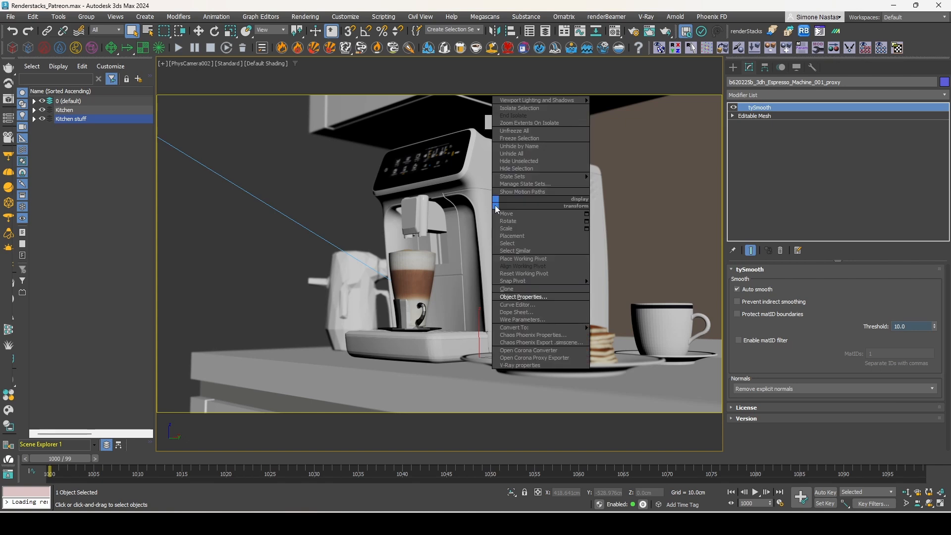
click(538, 365)
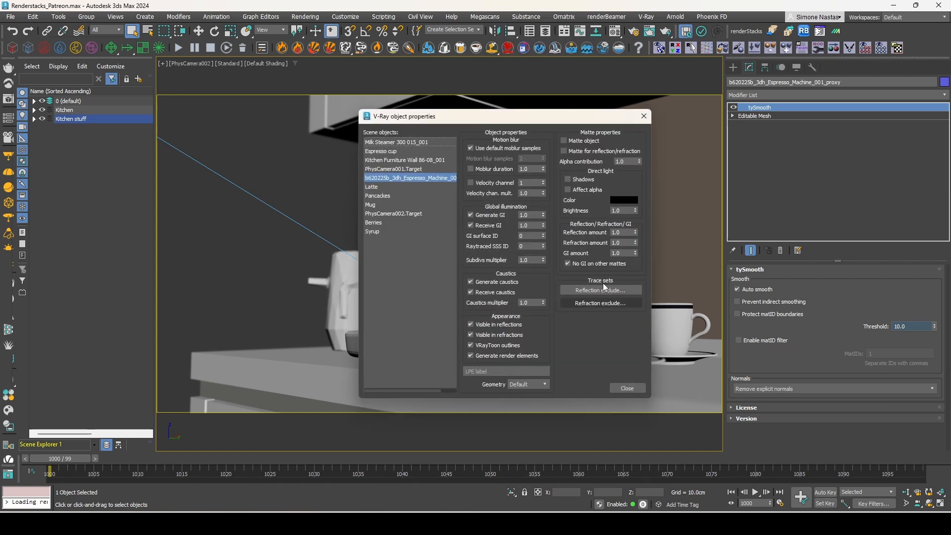
click(627, 389)
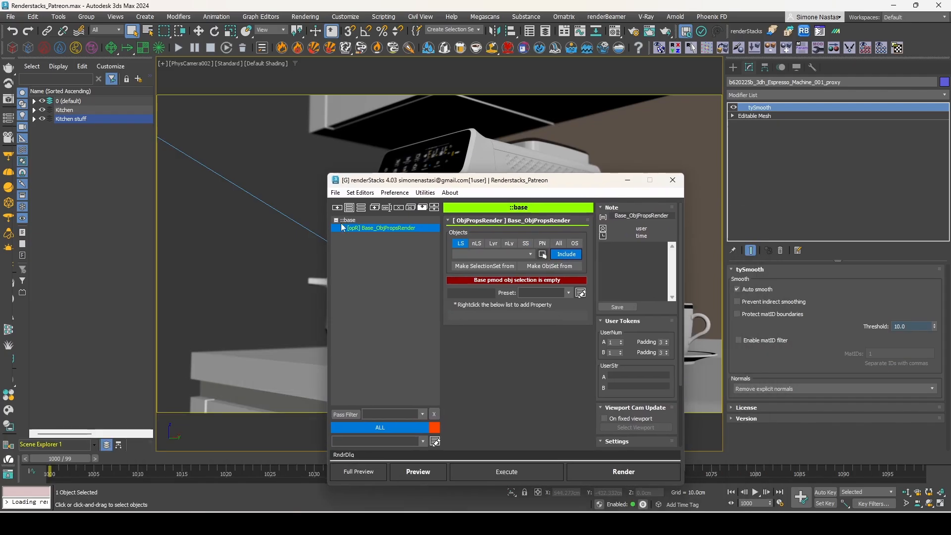
For Base_ObjPropsRender, pick the render properties Renderable, Visible to Camera, Visible to Reflection/Refraction, Receive Shadows and Cast Shadows from the available properties
click(370, 219)
click(385, 229)
right_click(507, 315)
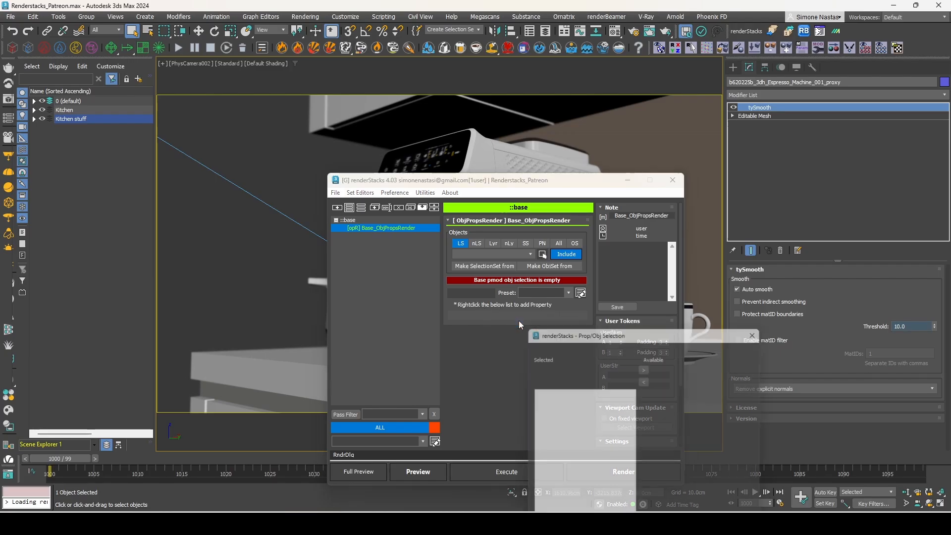
drag(608, 336, 526, 222)
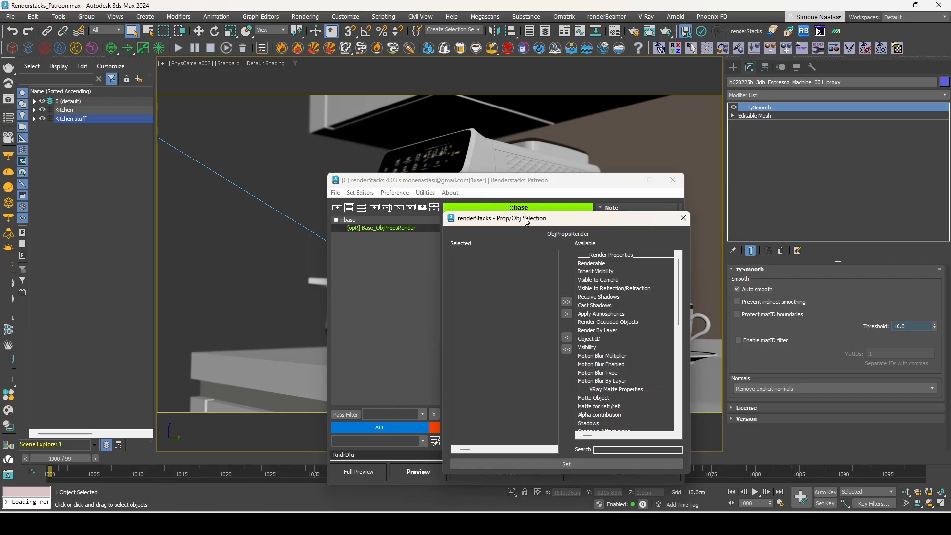
click(606, 263)
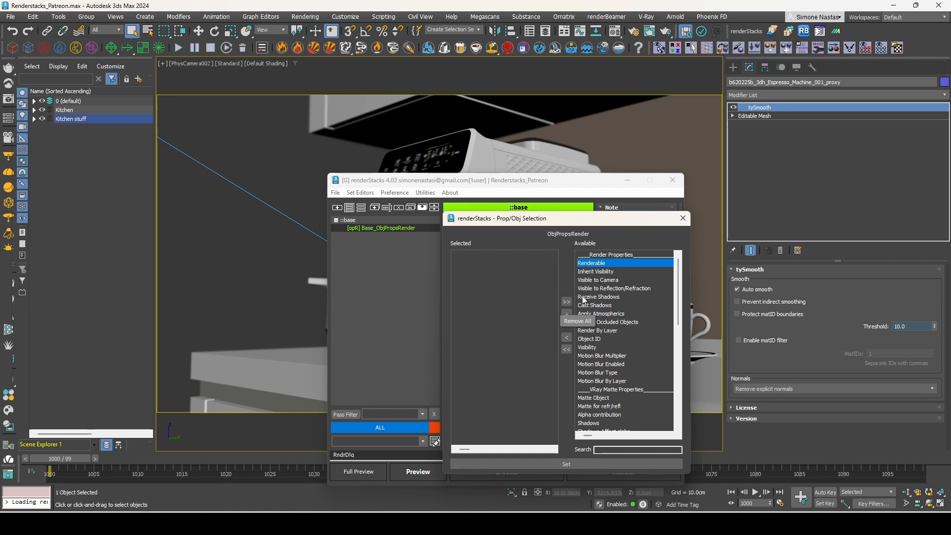
click(619, 280)
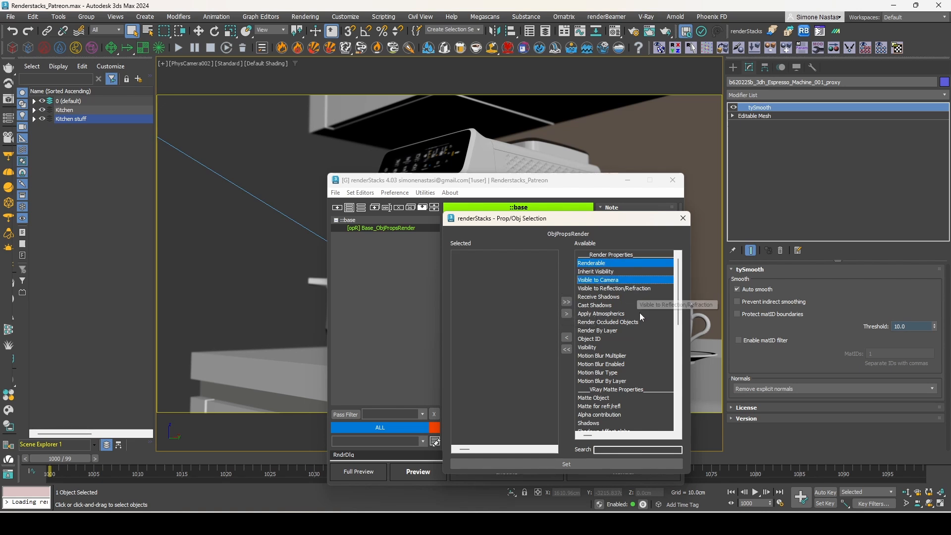
ctrl+click(624, 289)
ctrl+click(608, 297)
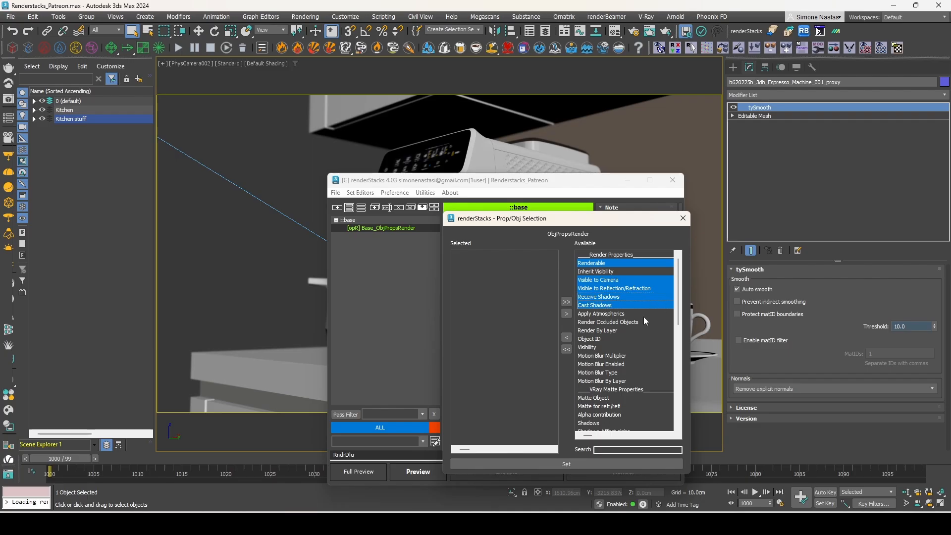
ctrl+click(630, 305)
scroll(662, 315, down, 1)
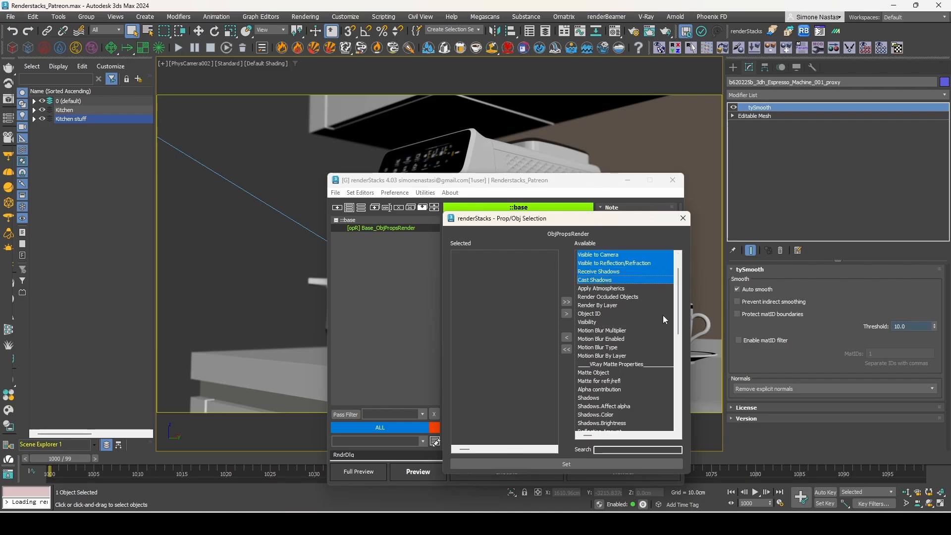
Include the V-Ray matte properties Matte Object, Matte for refr/refl, Alpha contribution, Shadows and Shadows.Affect alpha, and add the whole selection to the pmodifier
ctrl+click(628, 373)
ctrl+click(626, 381)
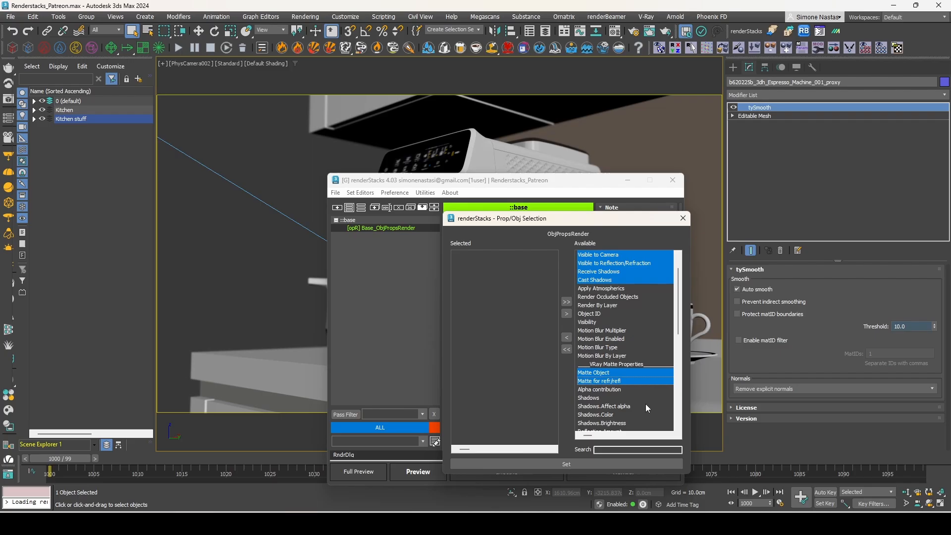
ctrl+click(617, 390)
ctrl+click(617, 397)
ctrl+click(616, 406)
scroll(645, 374, down, 2)
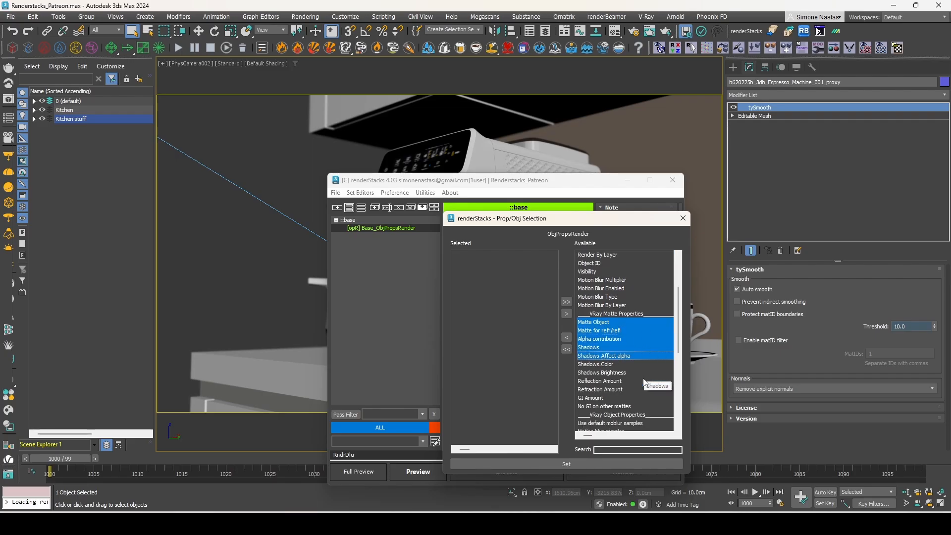
scroll(628, 346, down, 2)
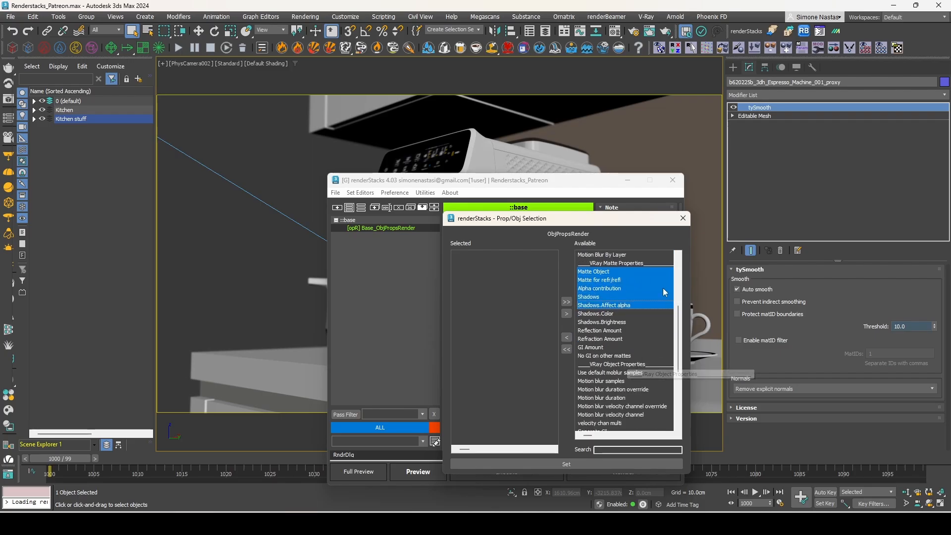
scroll(634, 314, down, 1)
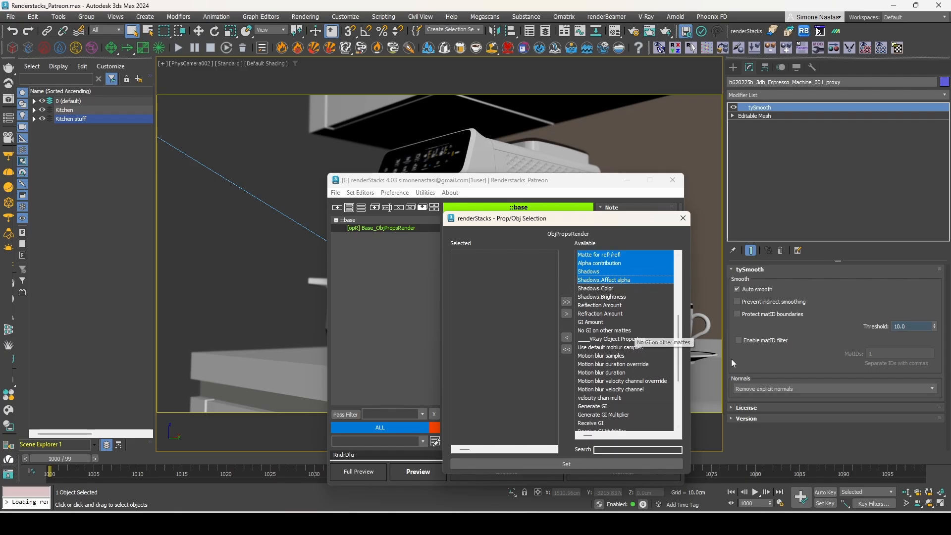
click(565, 314)
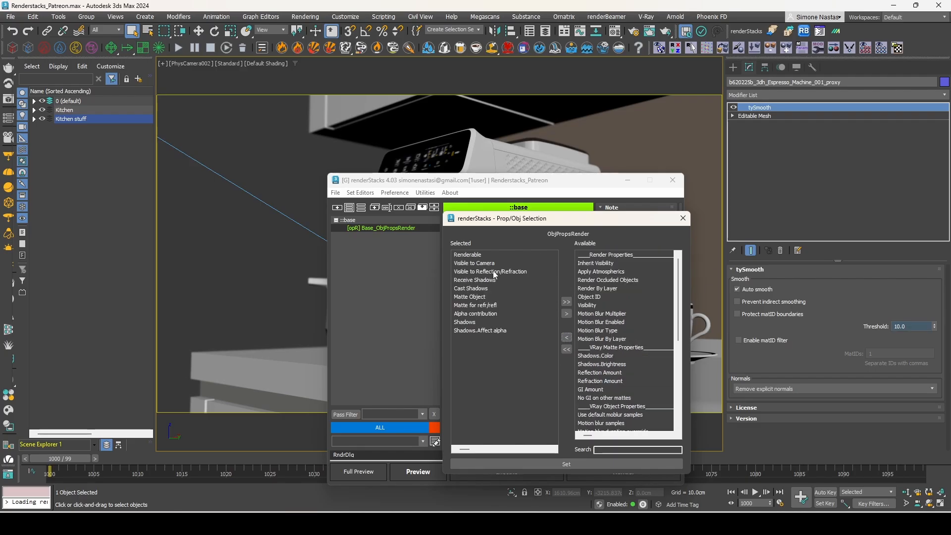
click(572, 462)
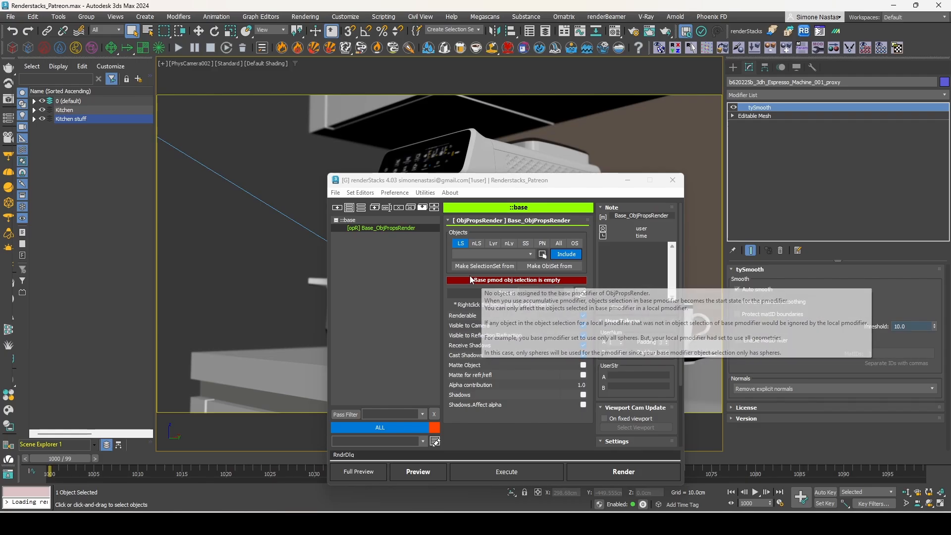
Set the object selection of Base_ObjPropsRender to All so that it covers every object in the scene
mouse_move(493, 279)
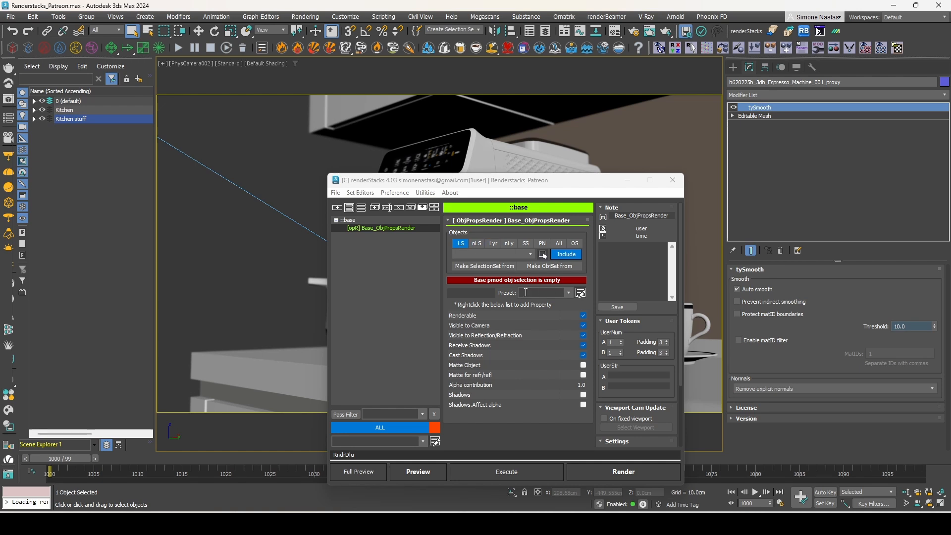
drag(511, 185, 469, 153)
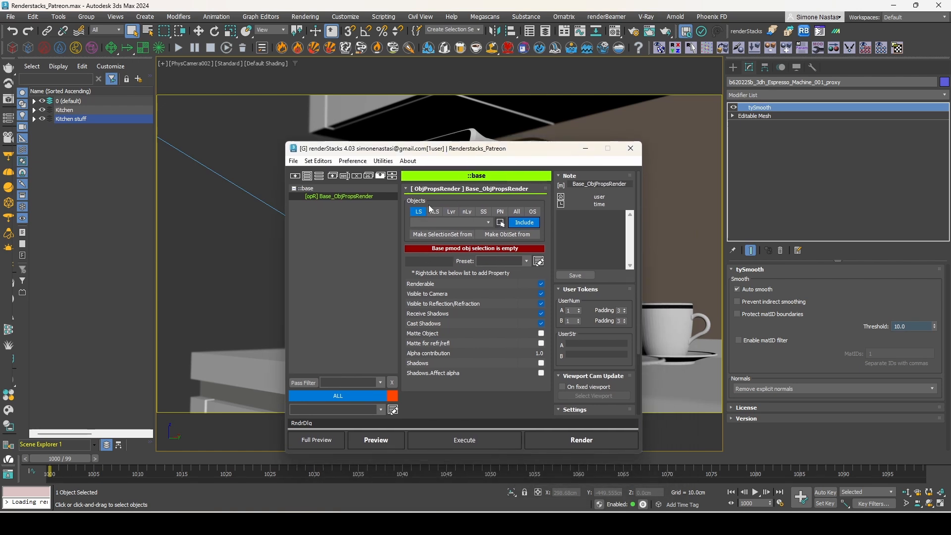
click(500, 212)
mouse_move(473, 257)
click(516, 213)
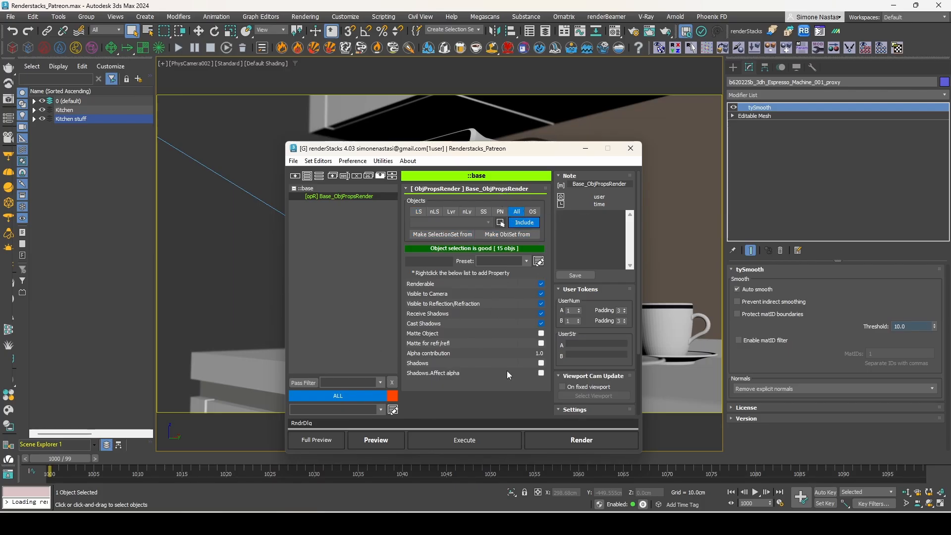
click(320, 189)
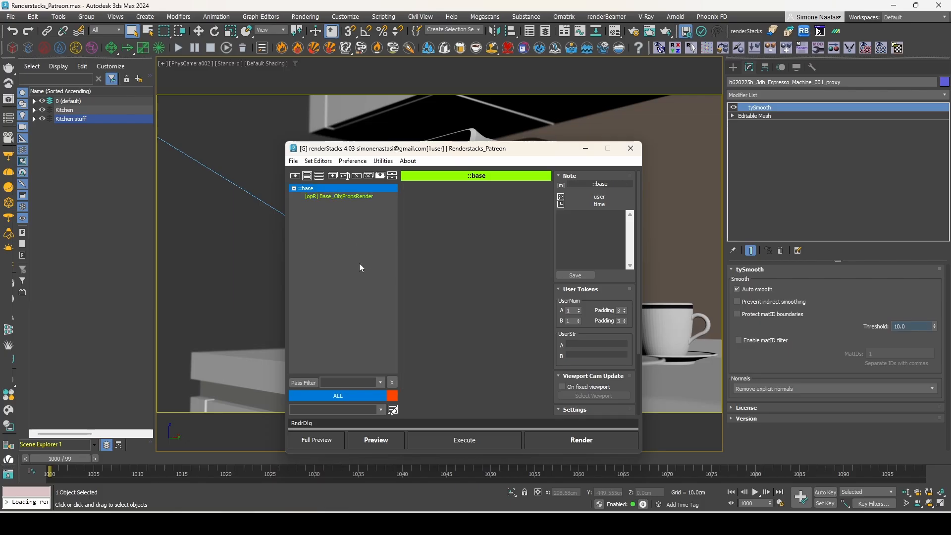
click(337, 197)
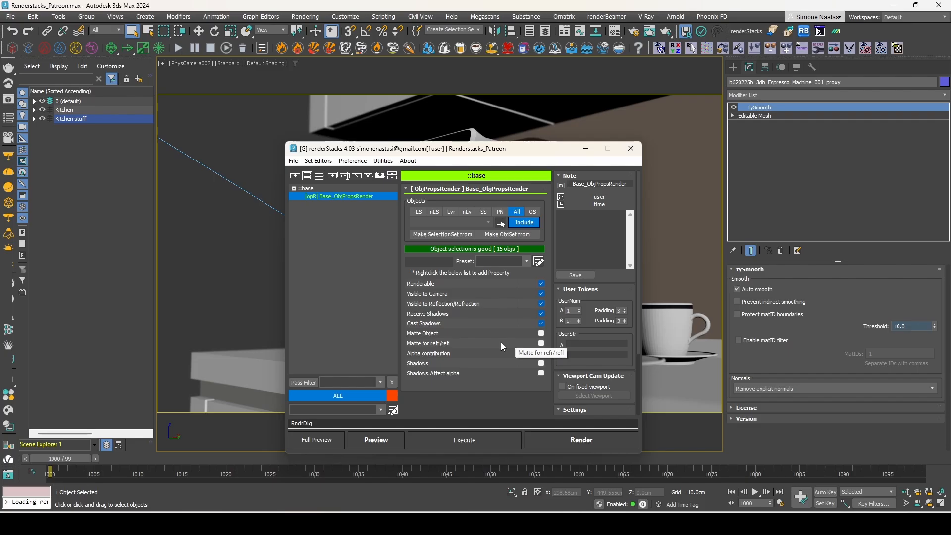
Add a FrameRange pmodifier to the ::base node, with Active Time Segment as its range
click(328, 190)
right_click(330, 194)
mouse_move(476, 197)
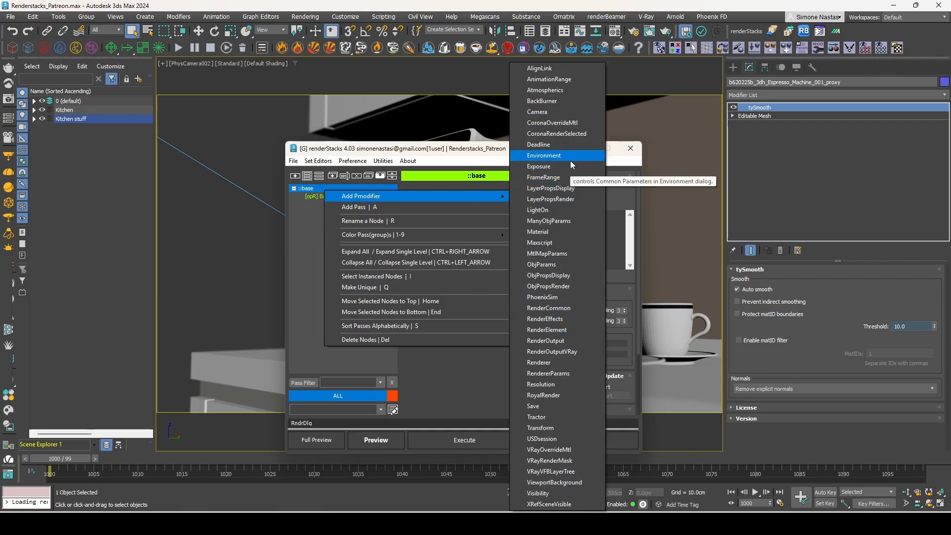
click(571, 177)
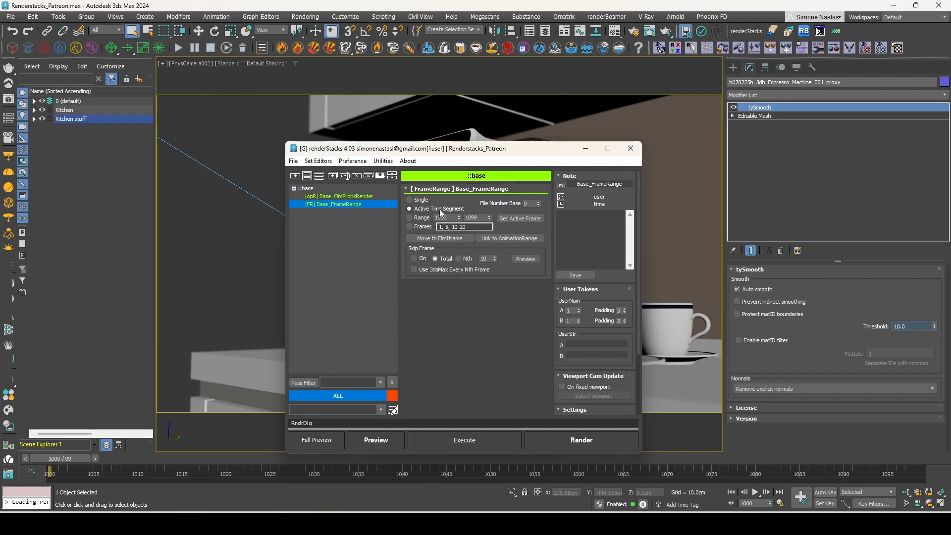
click(333, 189)
click(331, 203)
Add a RenderOutputVRay pmodifier to the ::base node
right_click(334, 190)
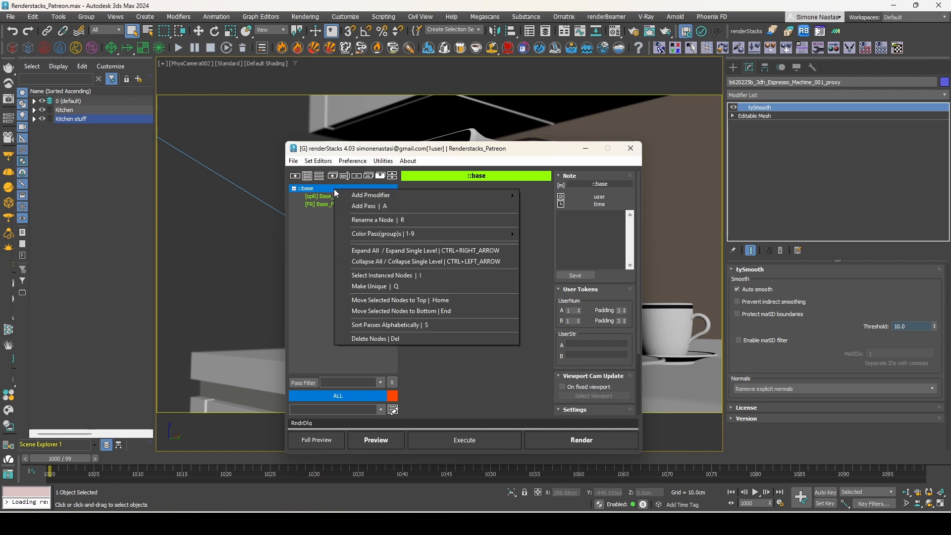
mouse_move(445, 205)
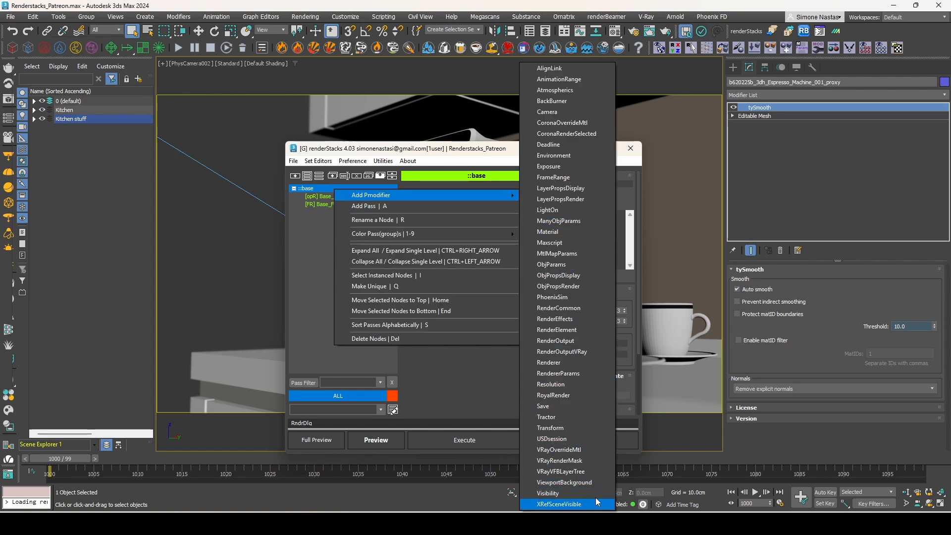
click(335, 253)
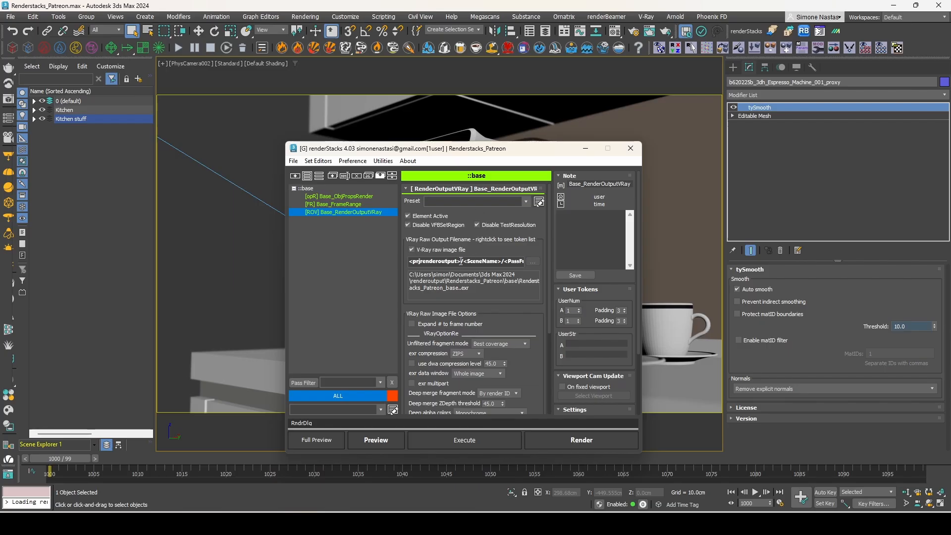
Replace the <prjrenderoutput> token in the V-Ray raw output filename with the SceneFolder token
drag(460, 261, 376, 260)
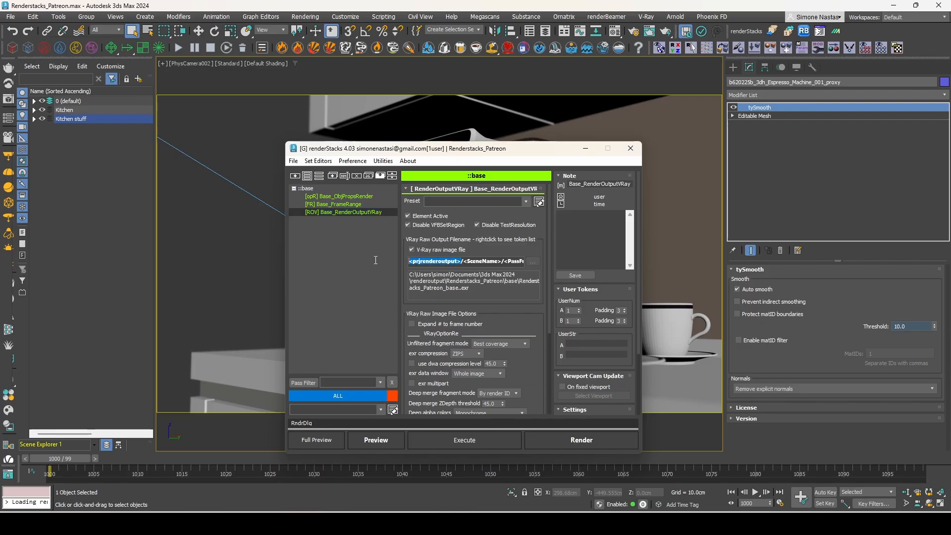
right_click(440, 264)
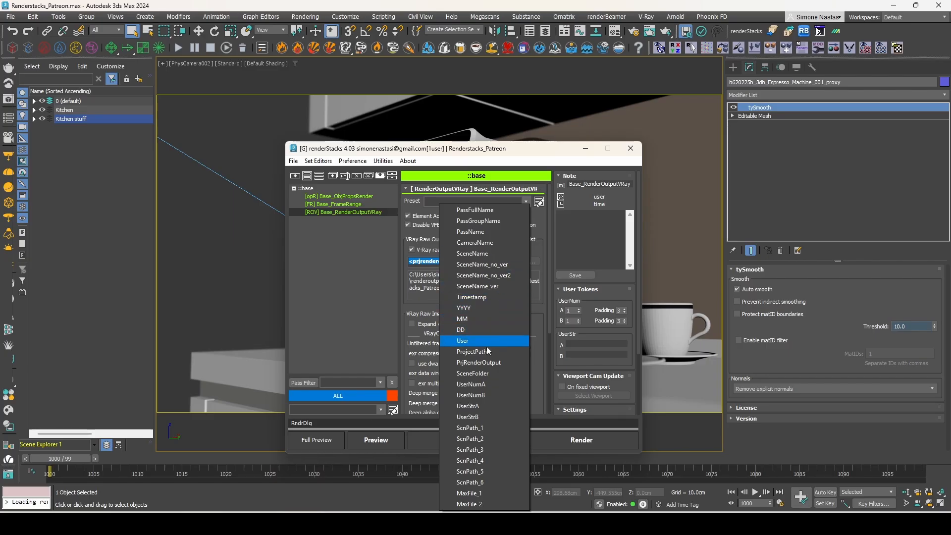
click(472, 373)
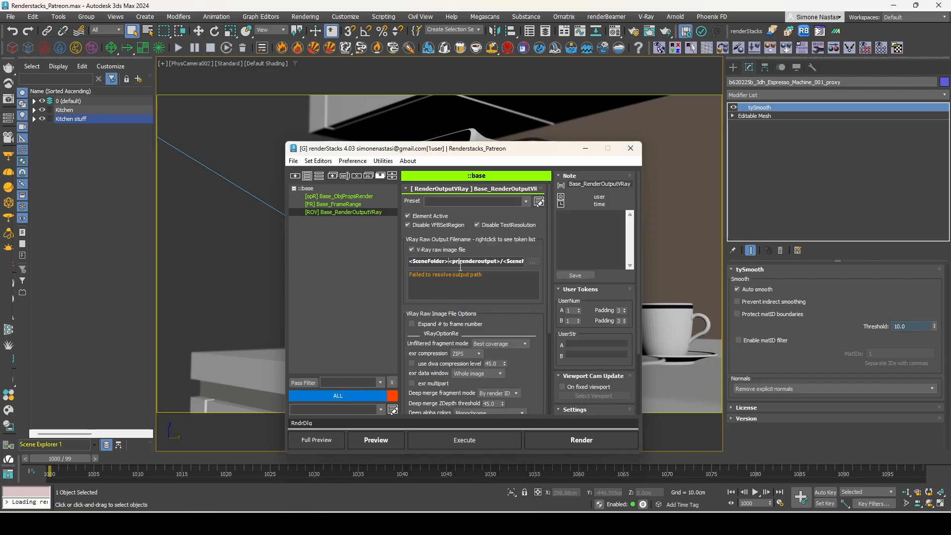
drag(449, 262, 499, 263)
key(Delete)
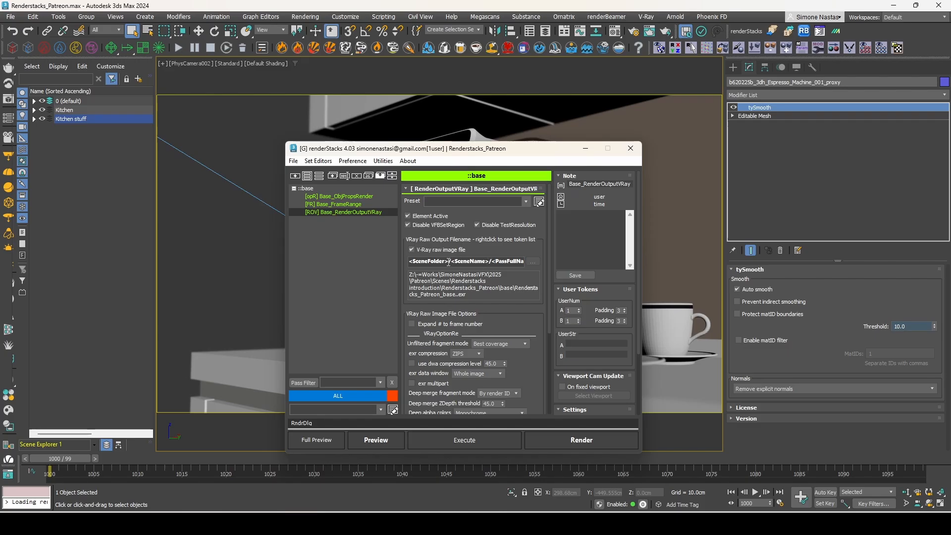
Review the rest of the output filename tokens, the raw image file options and the separate render channels settings
scroll(476, 263, down, 1)
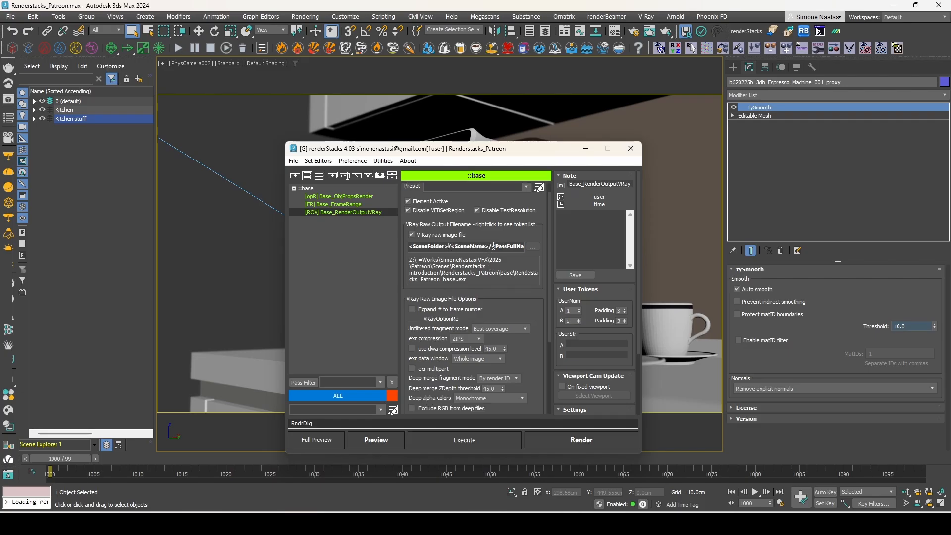
drag(493, 245, 539, 247)
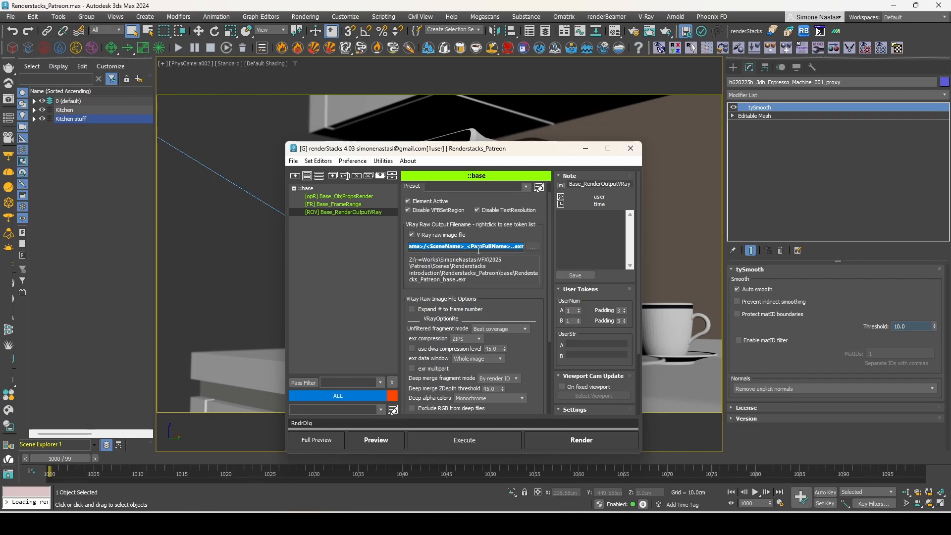
click(462, 247)
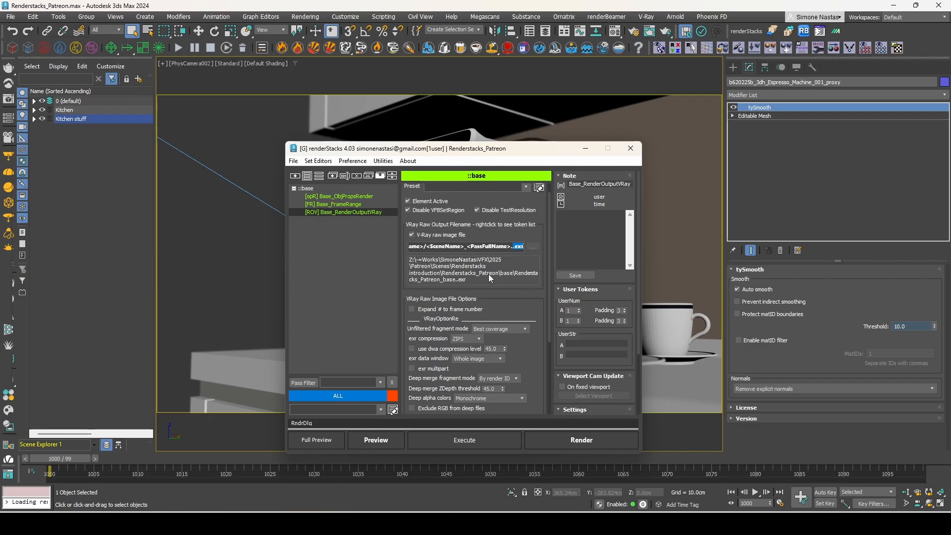
drag(528, 347, 526, 232)
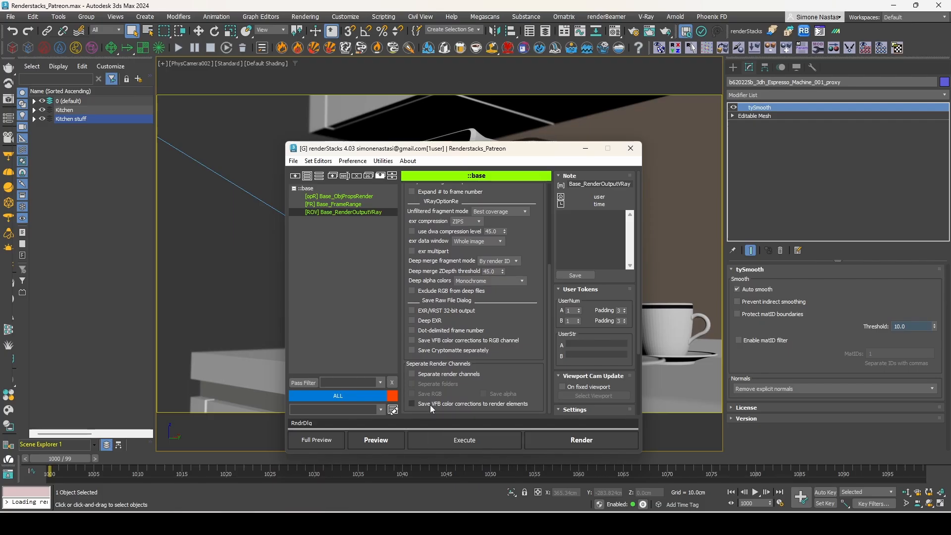
click(433, 375)
click(449, 375)
scroll(530, 332, up, 5)
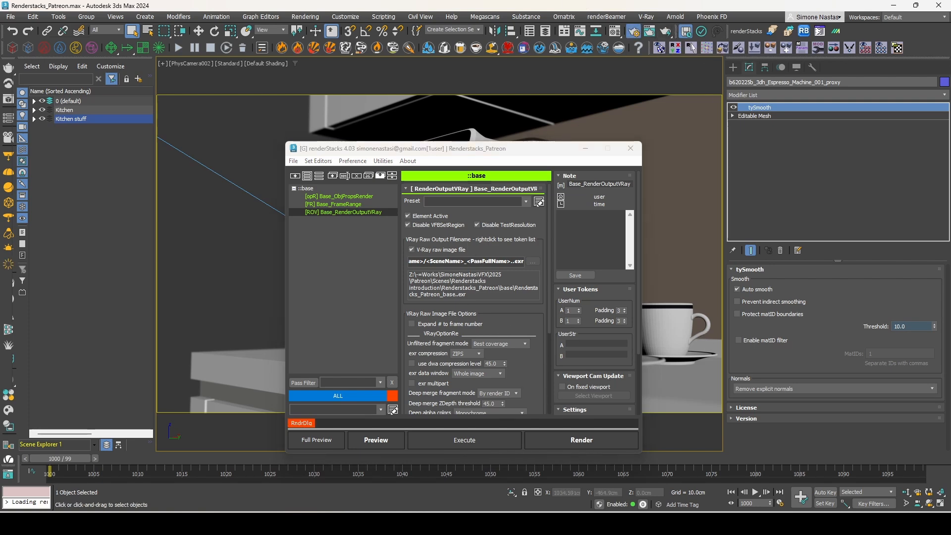
Open Render Setup and display the V-Ray frame buffer settings to compare them with the output pmodifier
key(F10)
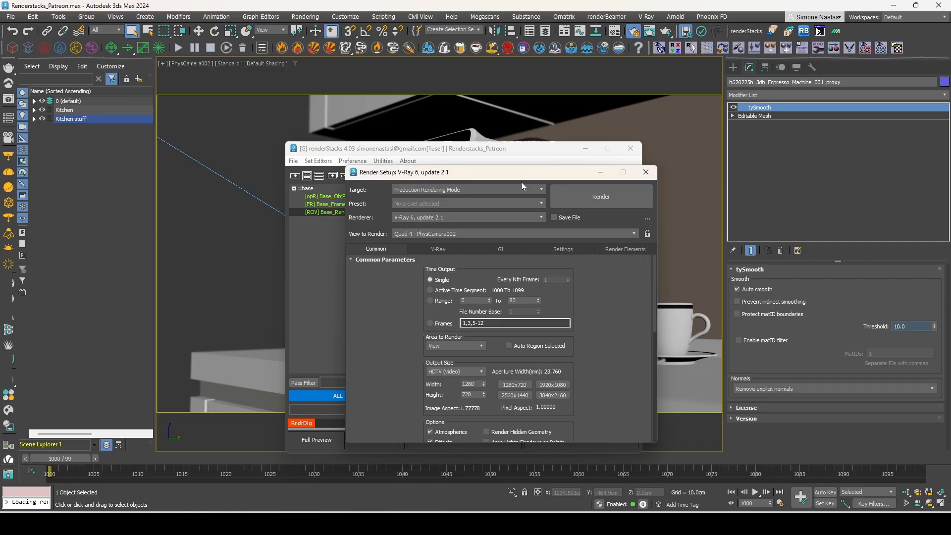
click(449, 249)
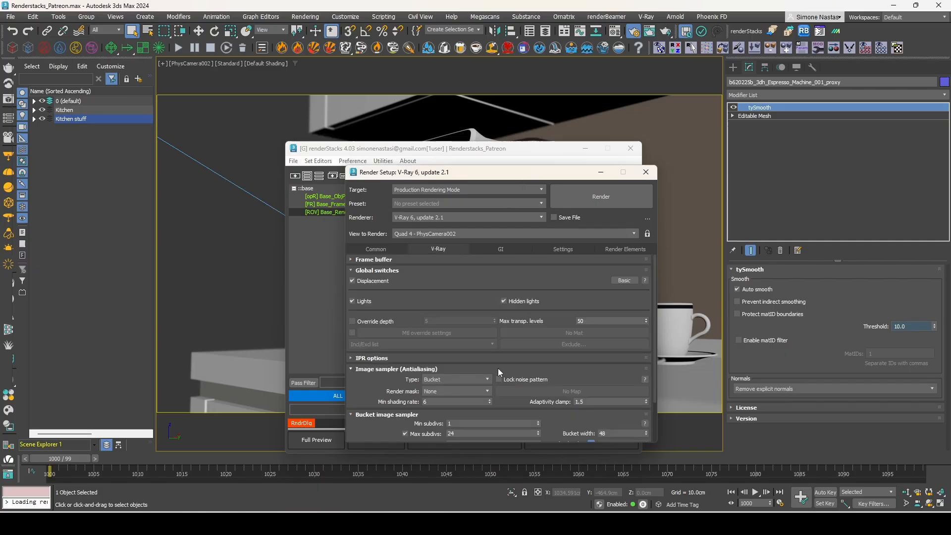
click(373, 270)
click(376, 270)
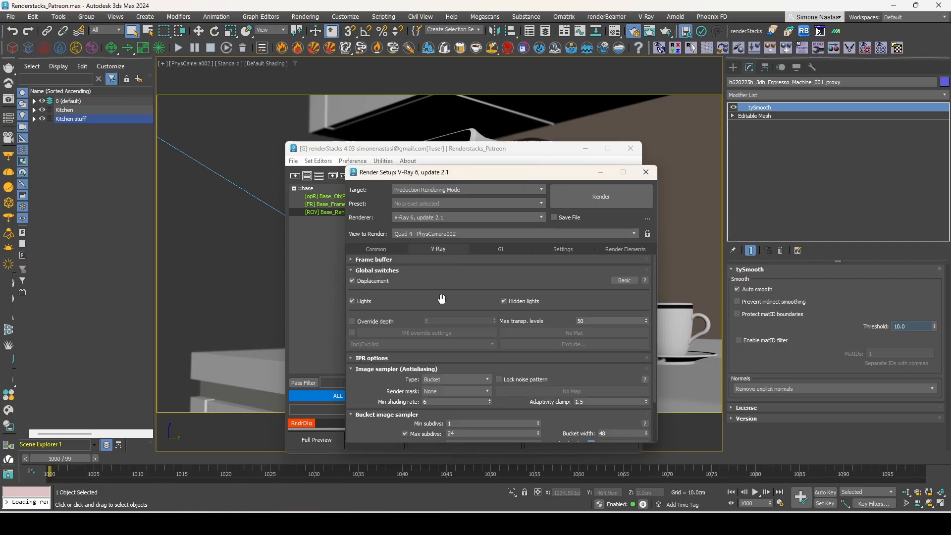
click(623, 280)
click(374, 259)
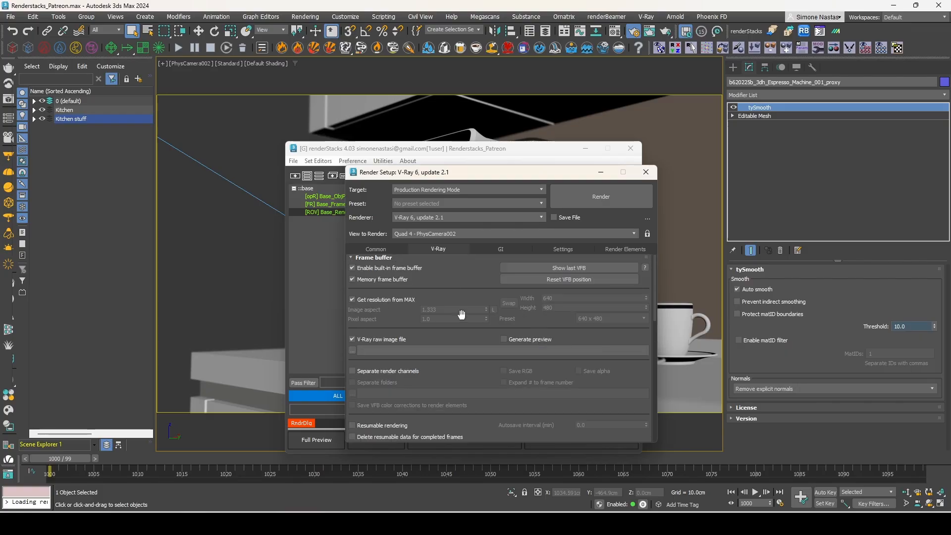
Look through the V-Ray global switches and image sampler settings in Render Setup, close it and reselect the Base_RenderOutputVRay pmodifier
drag(470, 282, 457, 246)
scroll(459, 245, down, 1)
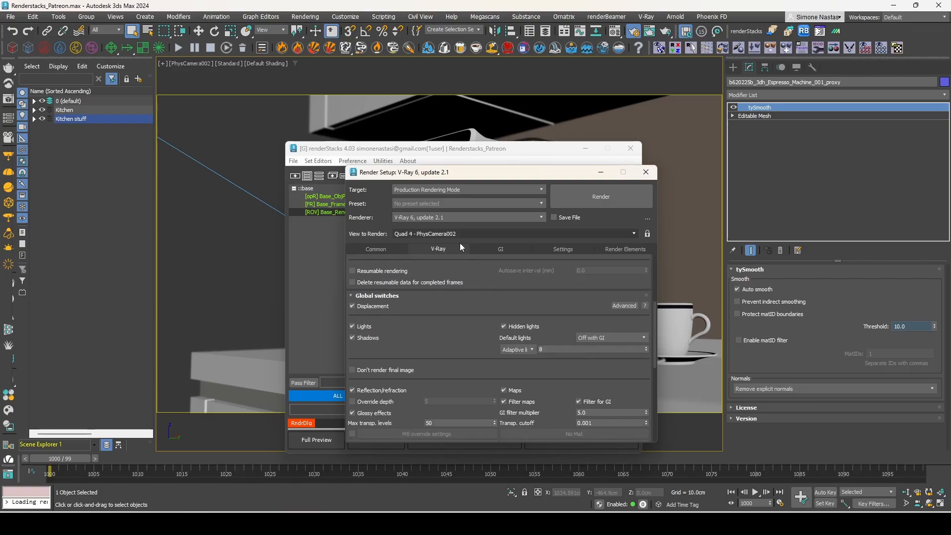
scroll(441, 317, down, 5)
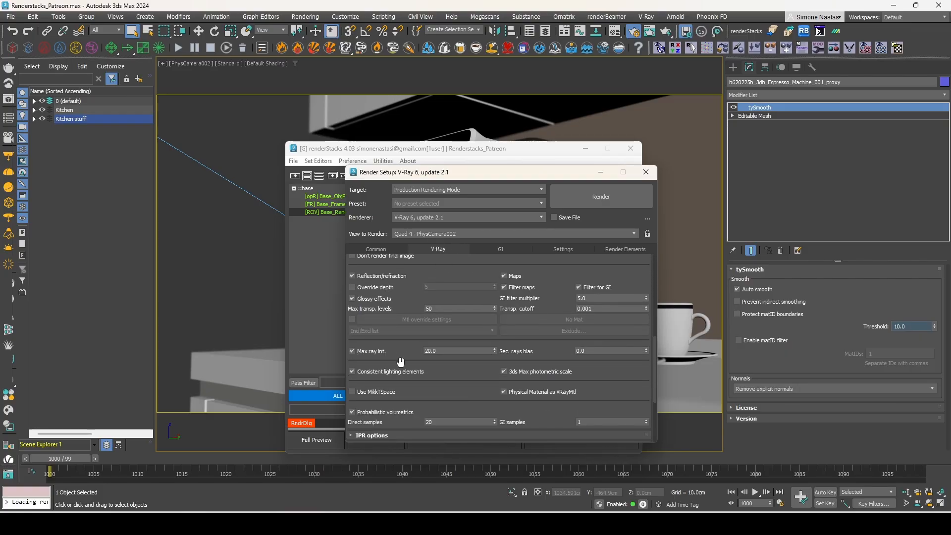
drag(457, 396, 460, 263)
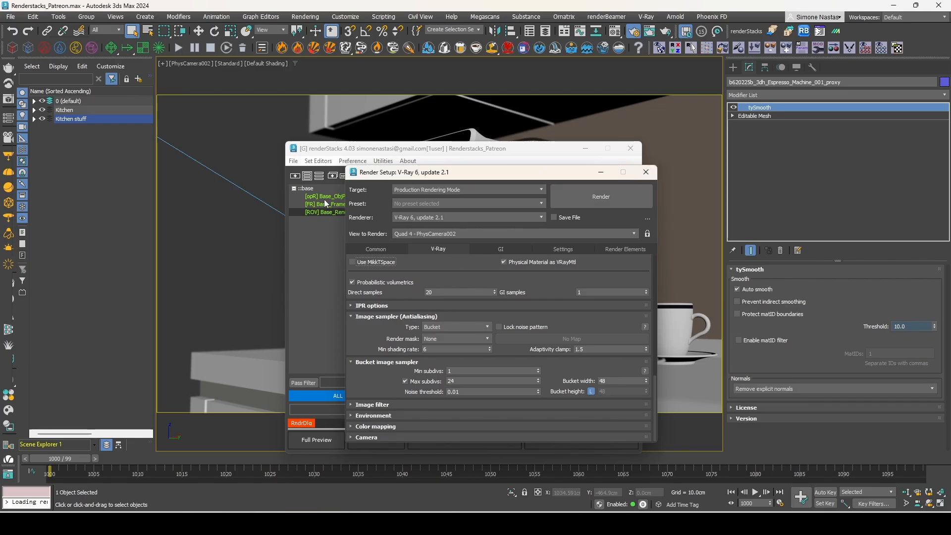
click(652, 172)
click(329, 216)
click(329, 215)
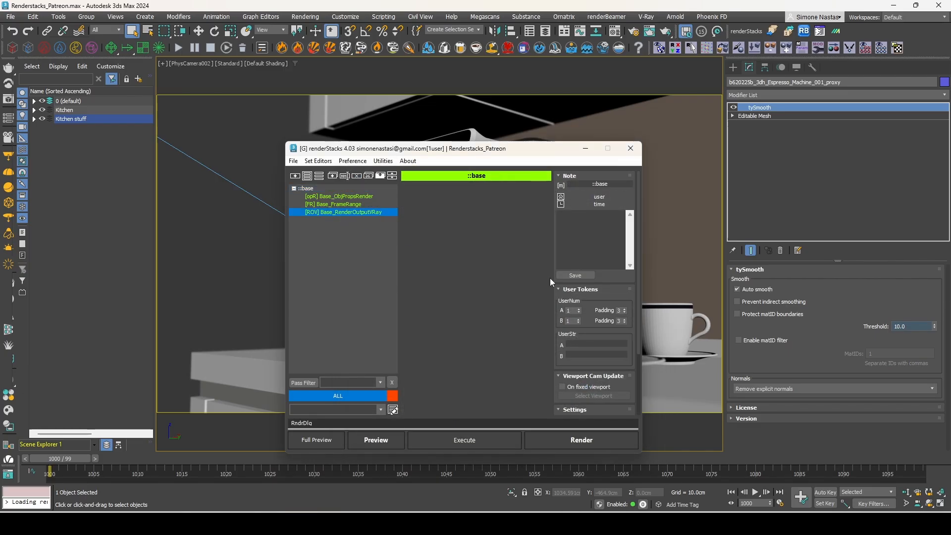
Reopen Render Setup, check the V-Ray raw image file path field in the frame buffer settings, and close the dialog
click(631, 34)
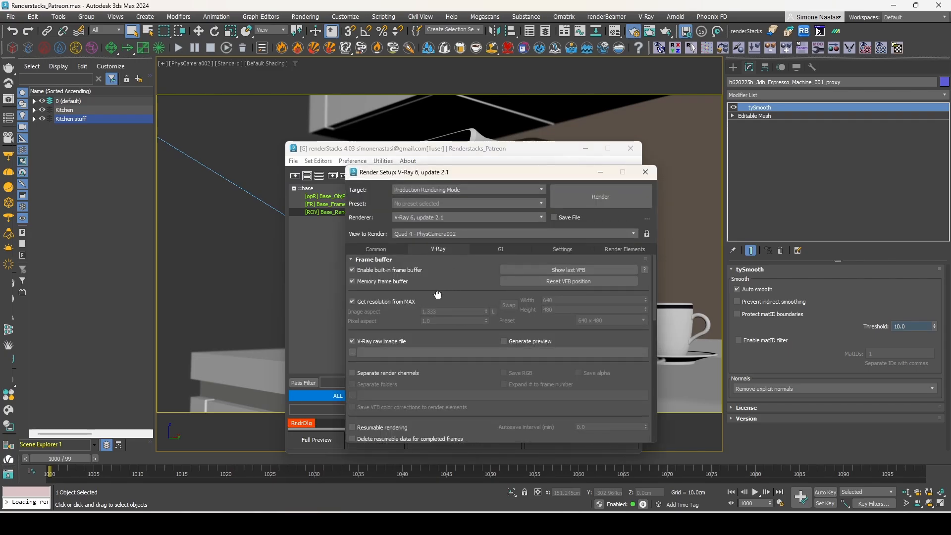
scroll(438, 294, down, 3)
scroll(433, 292, up, 1)
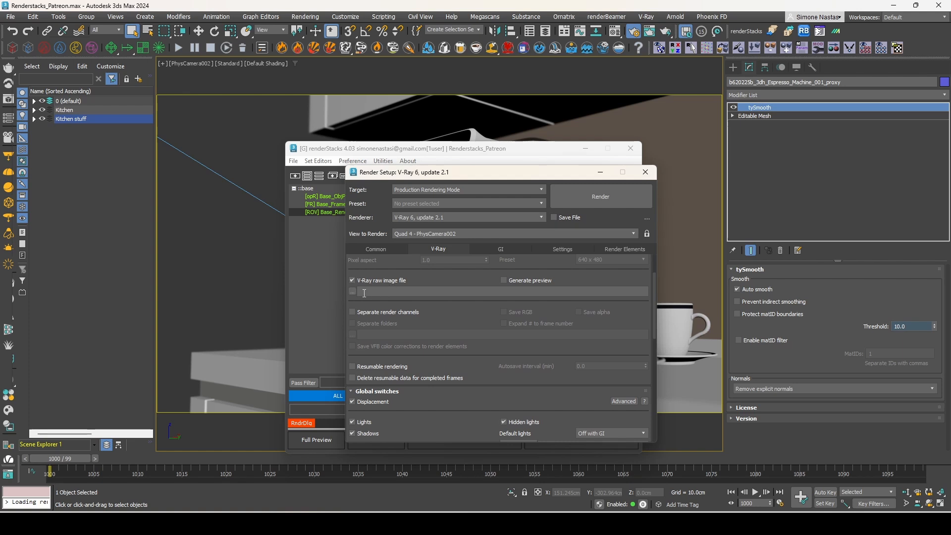
click(436, 293)
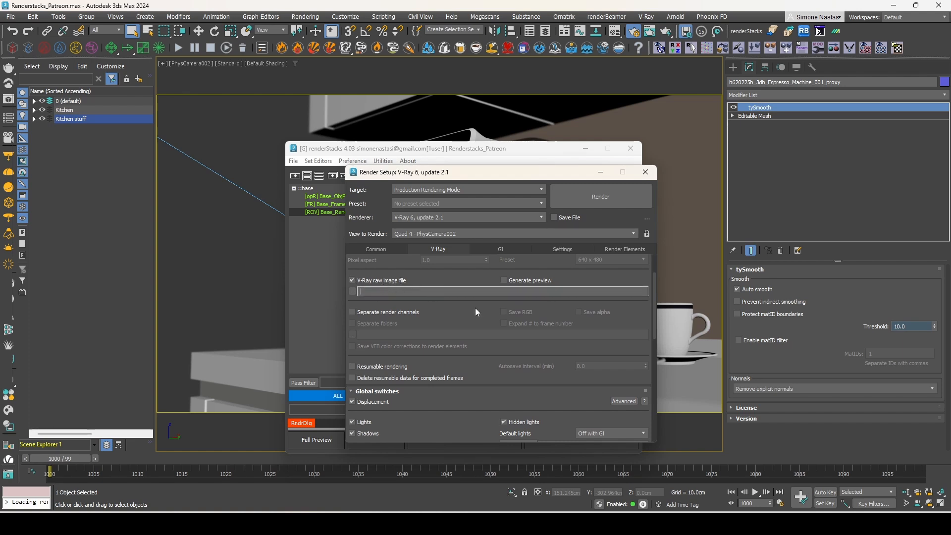
click(645, 171)
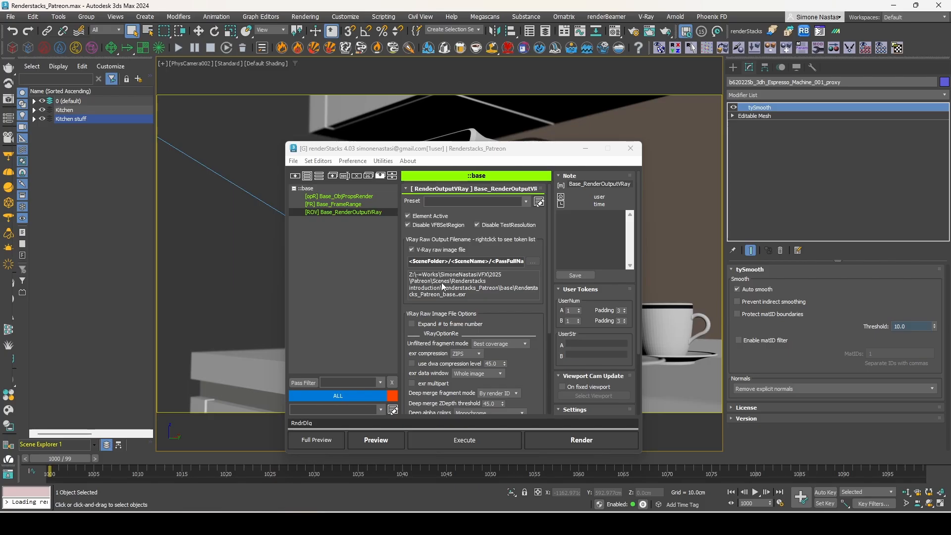
Place Render Setup's render elements list beside the renderStacks window and add the MultiMatteElement and VRaySpecular elements
click(633, 32)
click(623, 250)
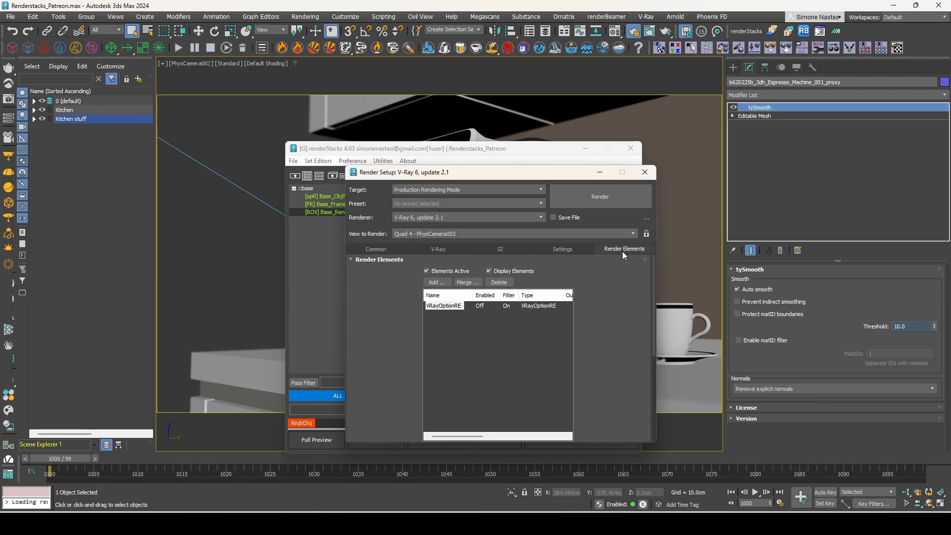
drag(475, 172, 729, 114)
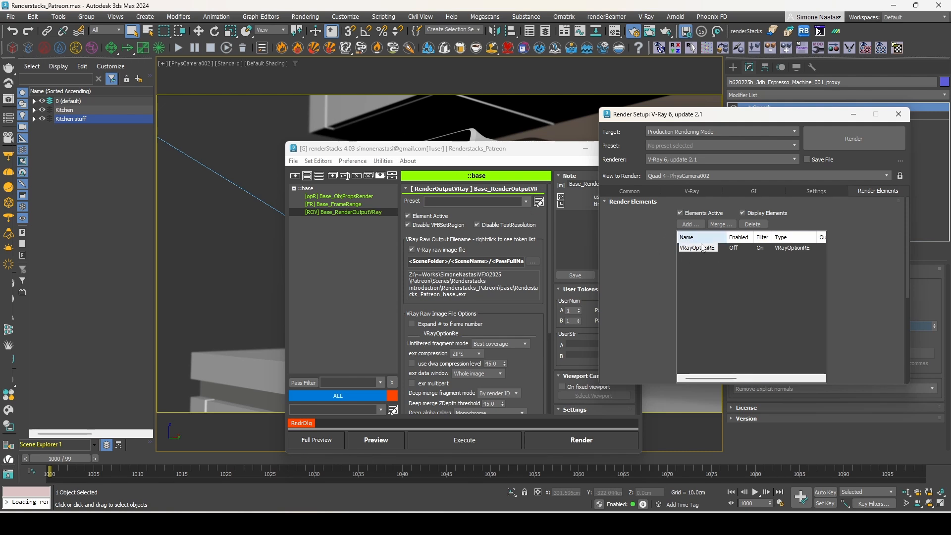
click(690, 225)
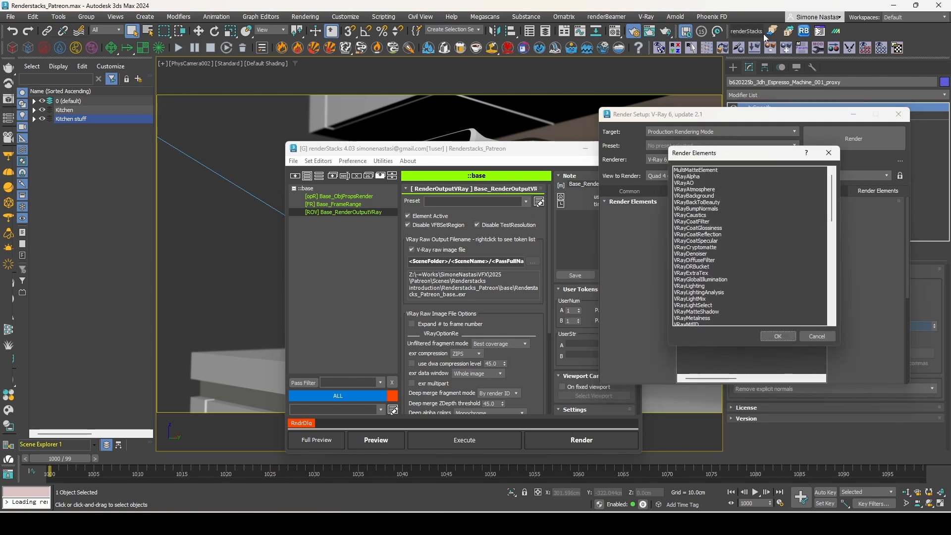
click(714, 171)
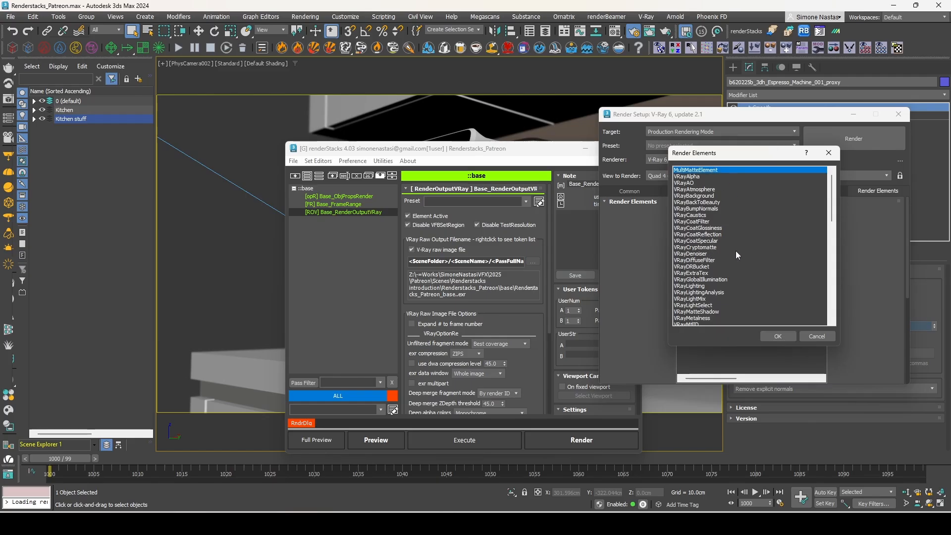
scroll(753, 243, down, 12)
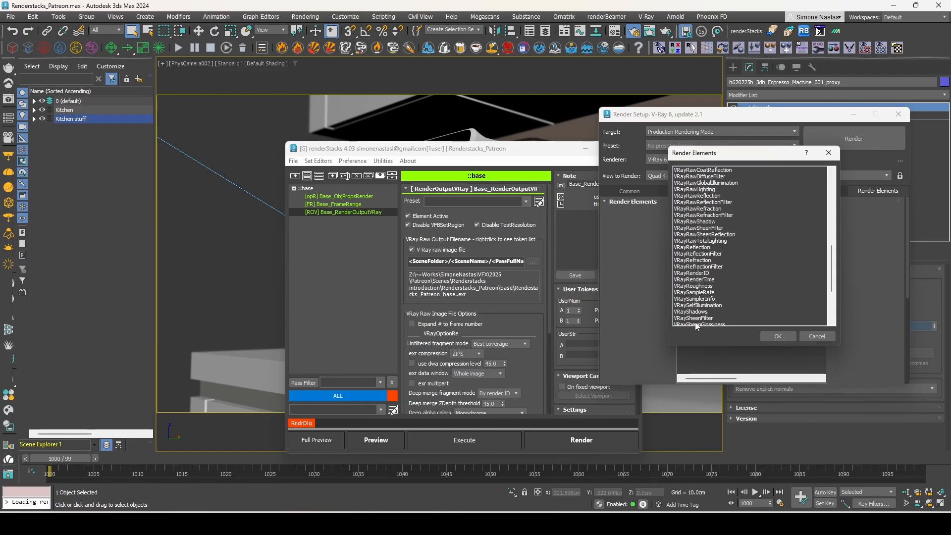
scroll(721, 291, down, 1)
scroll(724, 296, down, 3)
click(700, 266)
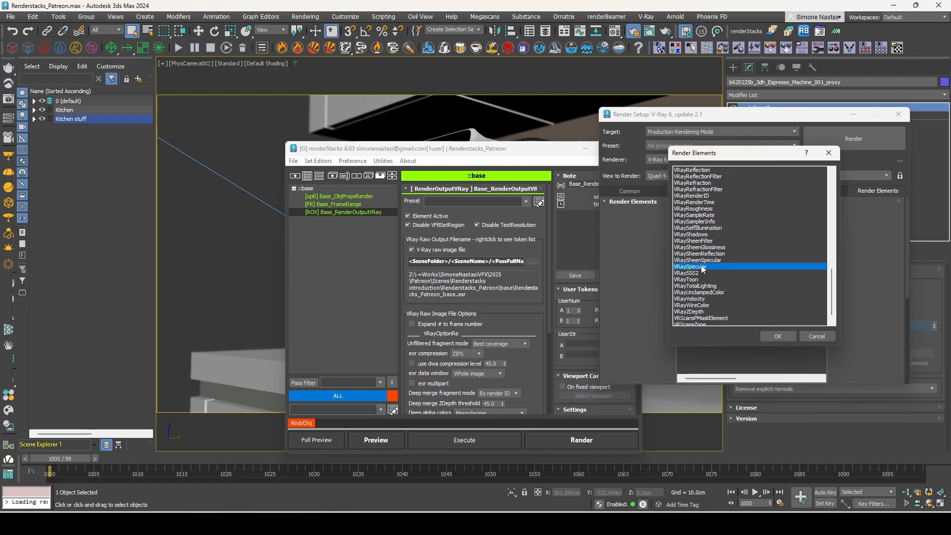
click(779, 336)
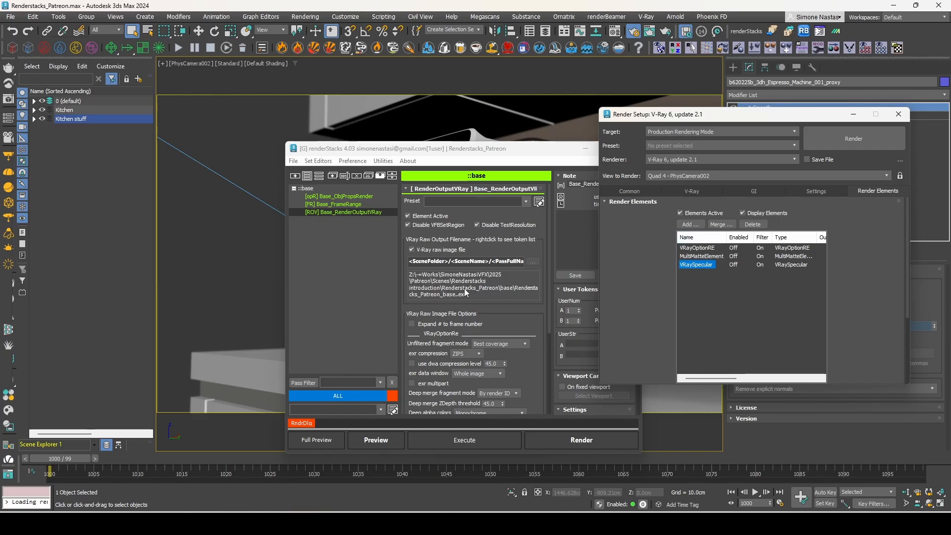
mouse_move(563, 524)
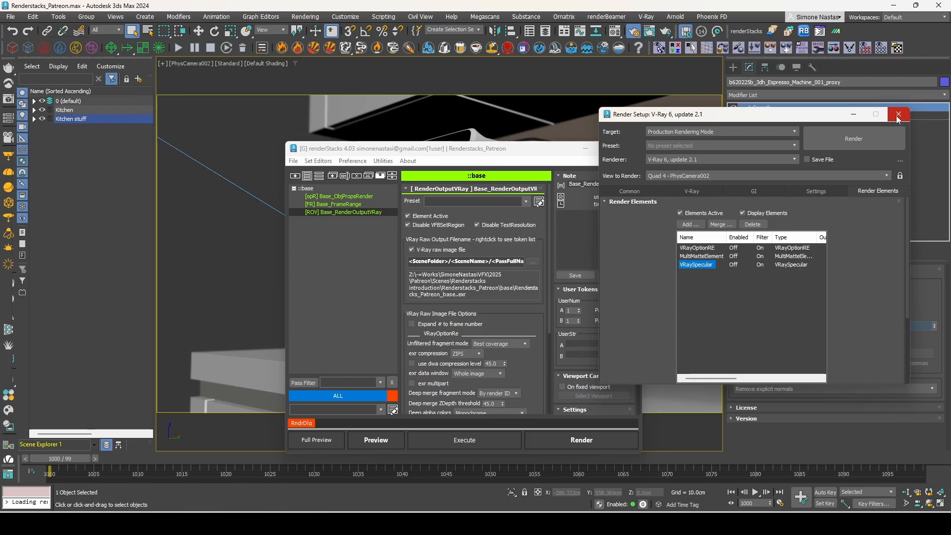
click(316, 187)
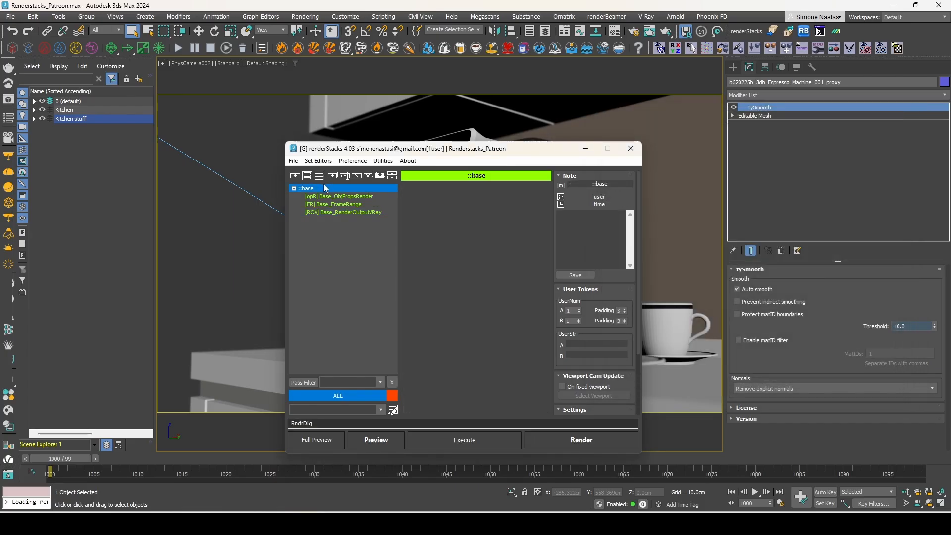
right_click(337, 283)
mouse_move(342, 285)
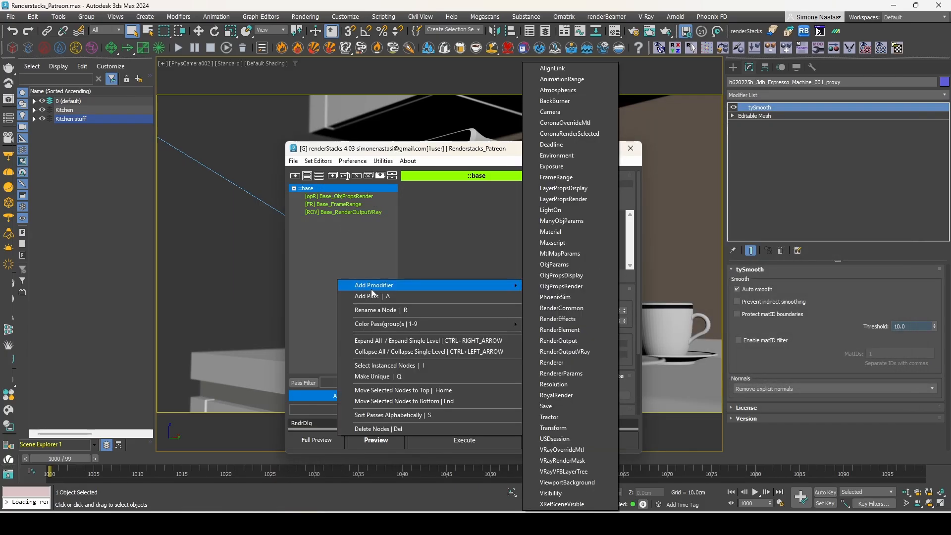
click(298, 241)
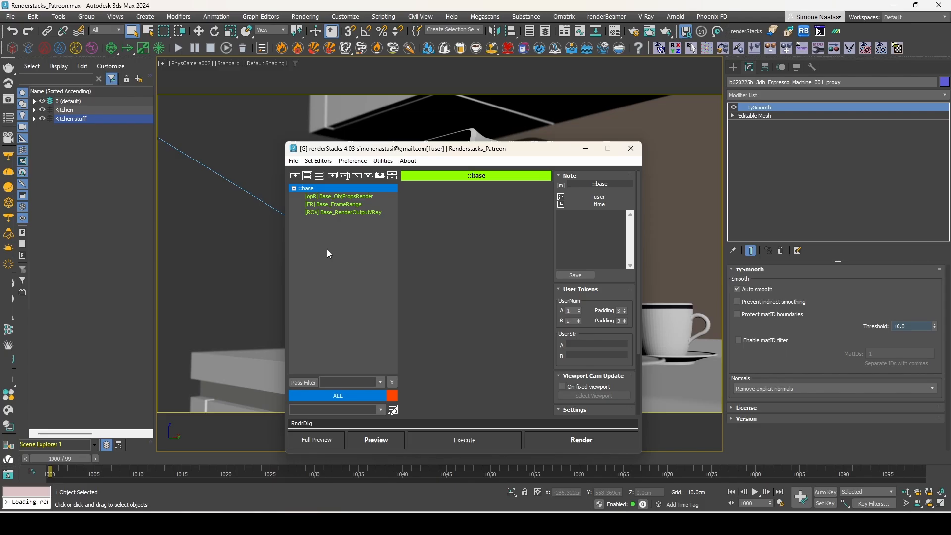
Create a new pass named Beauty and display its Base_RenderOutputVRay settings to check the output path
click(295, 175)
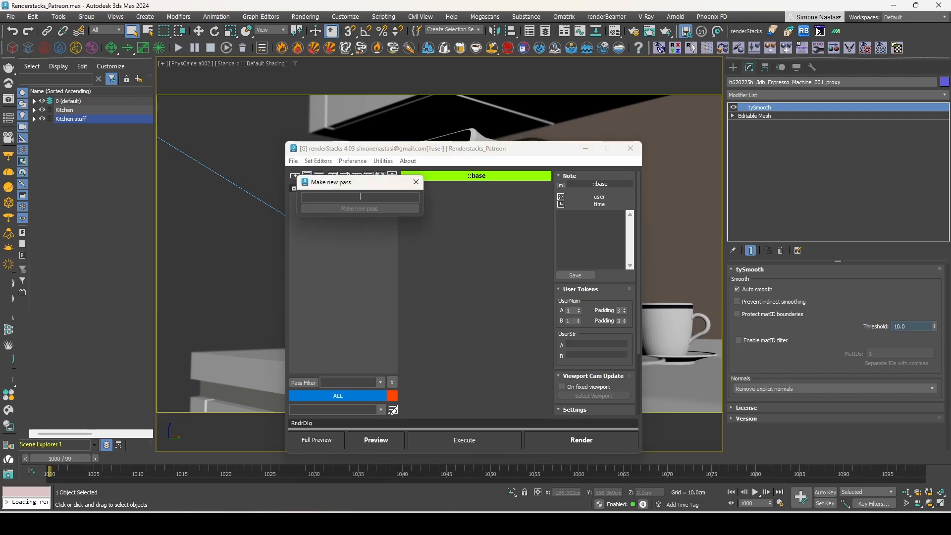
text(Beauty)
click(372, 205)
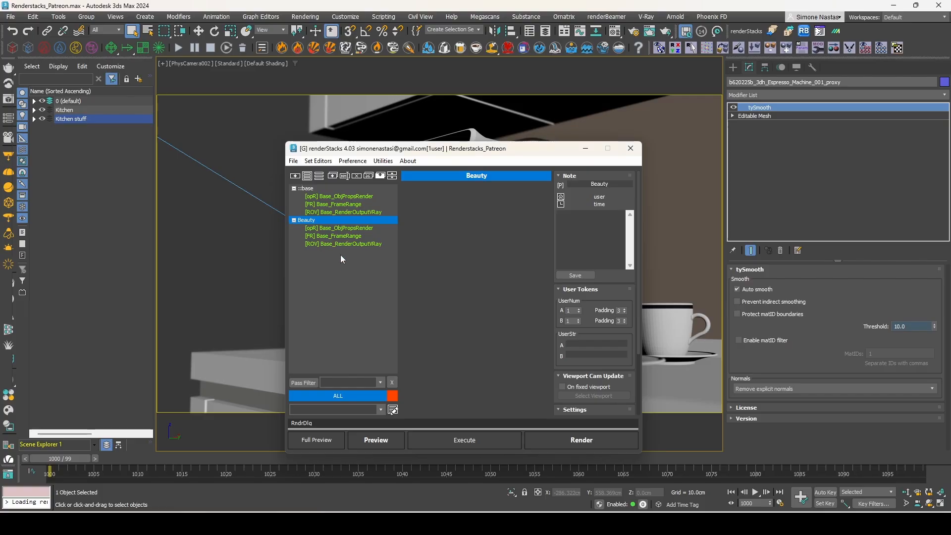
click(340, 244)
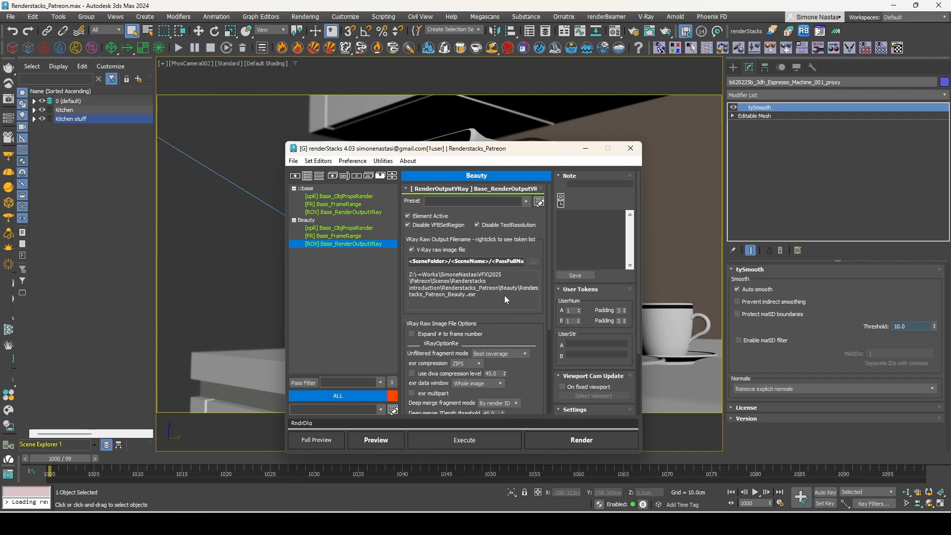
click(316, 217)
Add a RendererParams pmodifier to the ::base node and display its settings
click(316, 191)
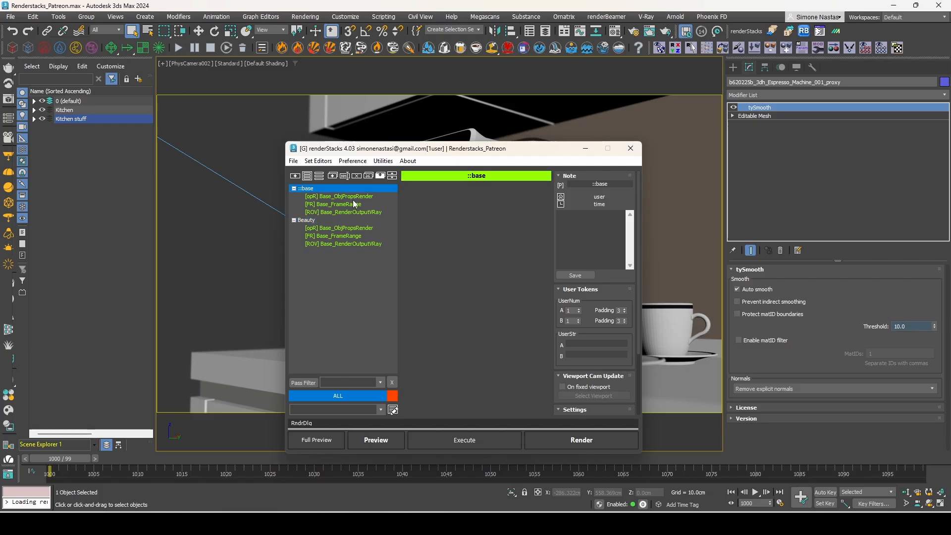
right_click(321, 193)
mouse_move(321, 194)
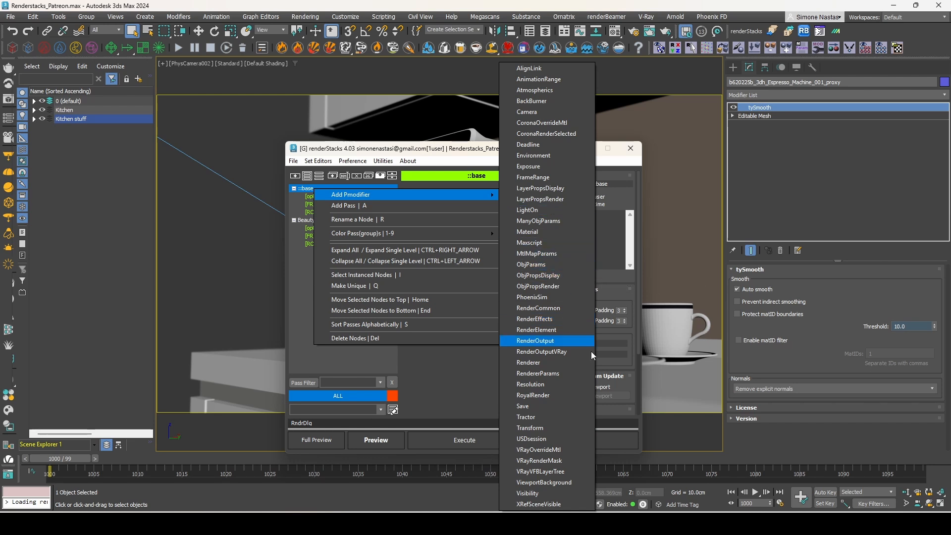
click(560, 372)
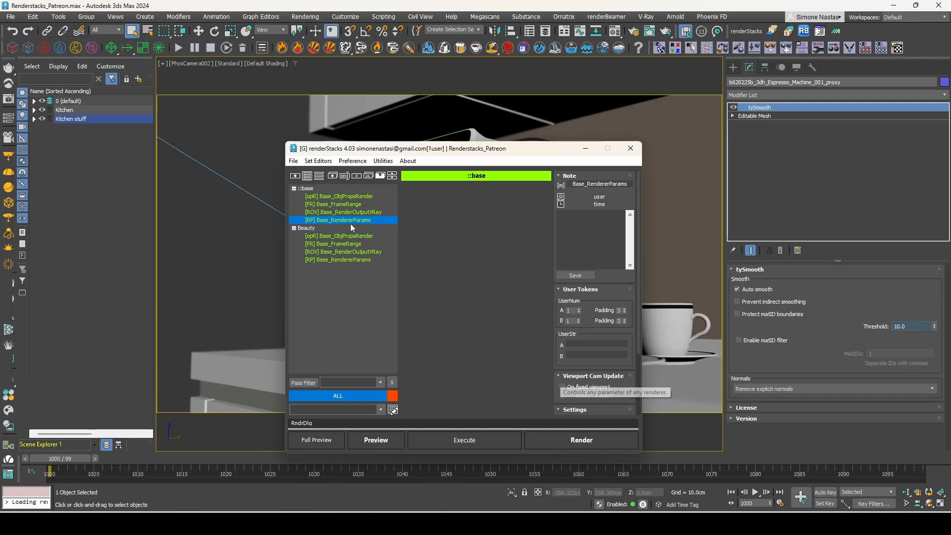
click(349, 219)
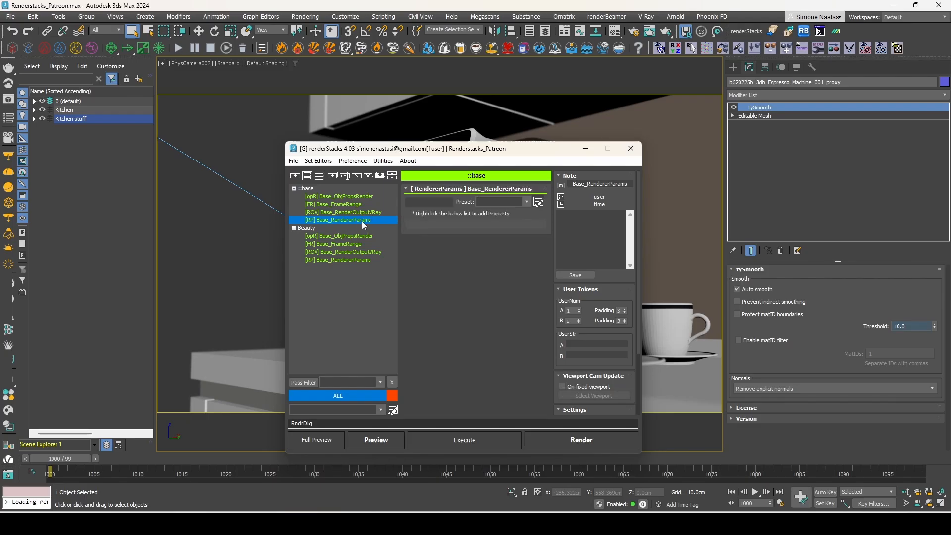
Add the Bucket Min subdivs, Max subdivs, Noise threshold and Motion Blur On properties to the Base_RendererParams pmodifier
click(474, 234)
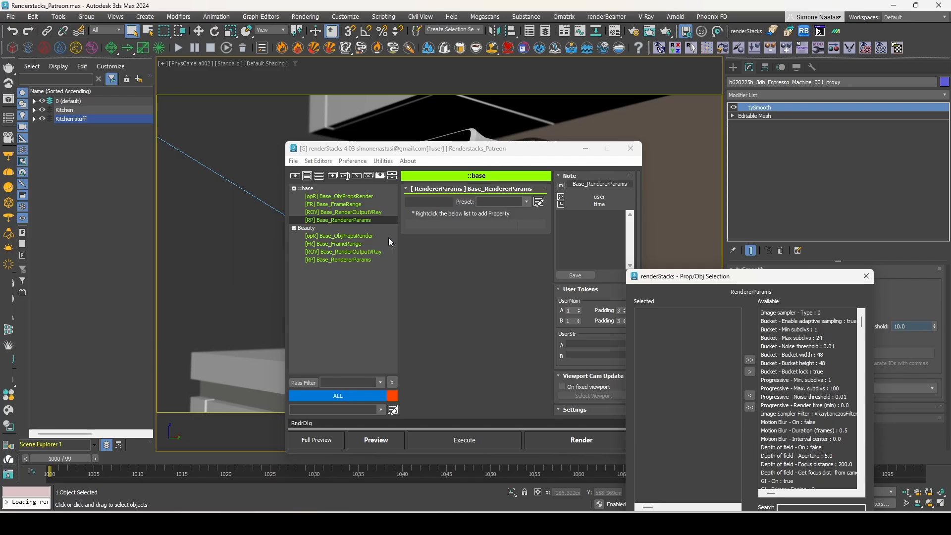
drag(715, 278, 490, 224)
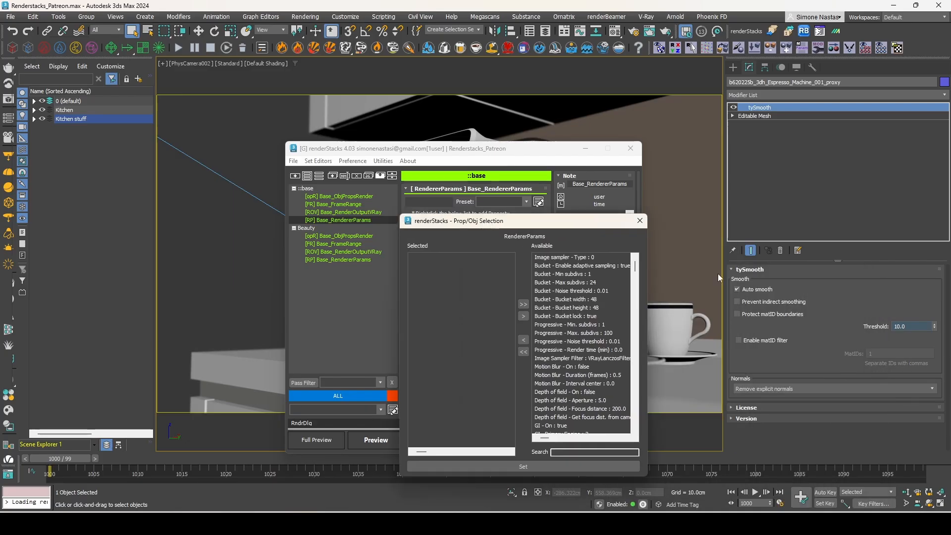
click(593, 276)
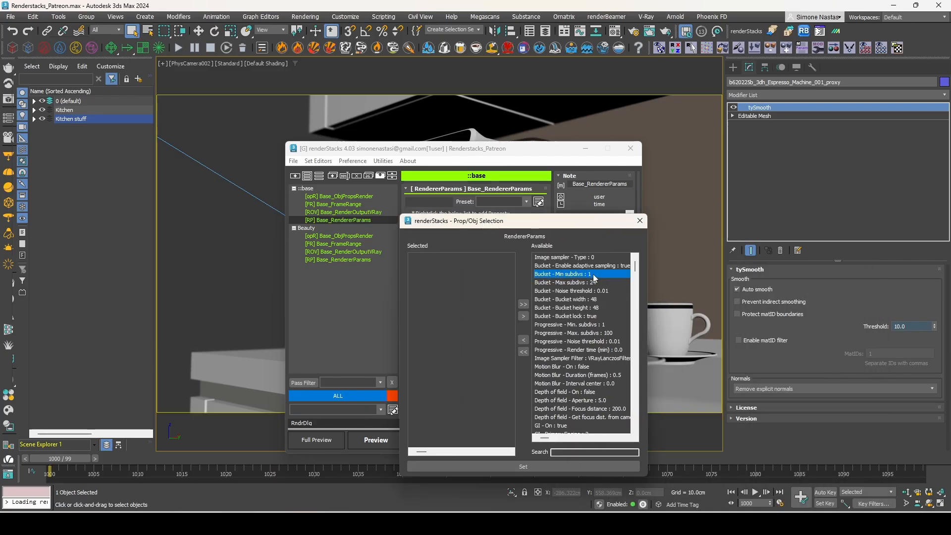
shift+click(625, 282)
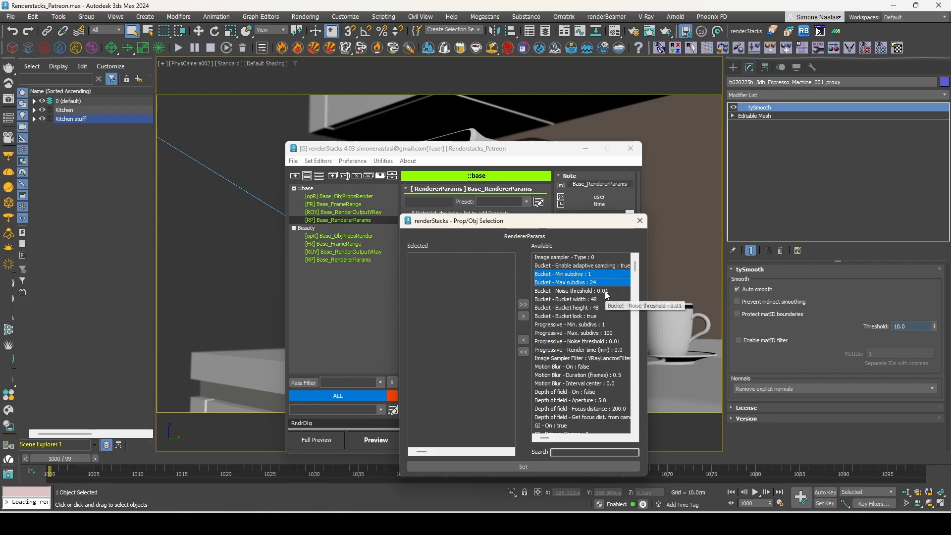
shift+click(625, 291)
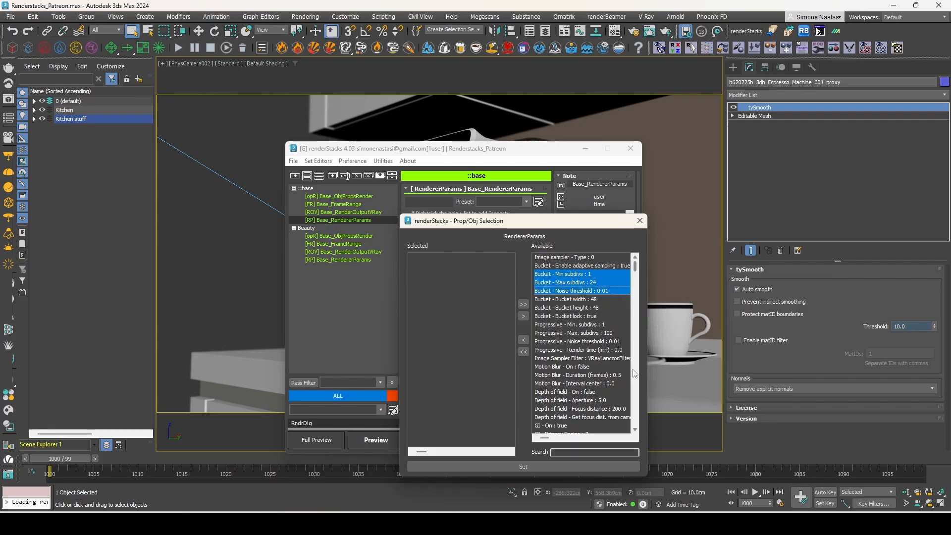
ctrl+click(599, 367)
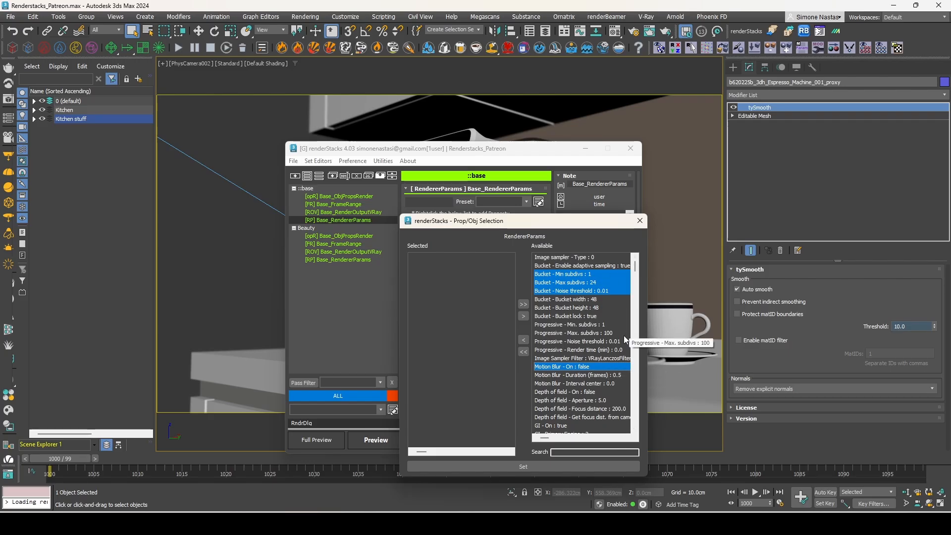
scroll(587, 298, down, 3)
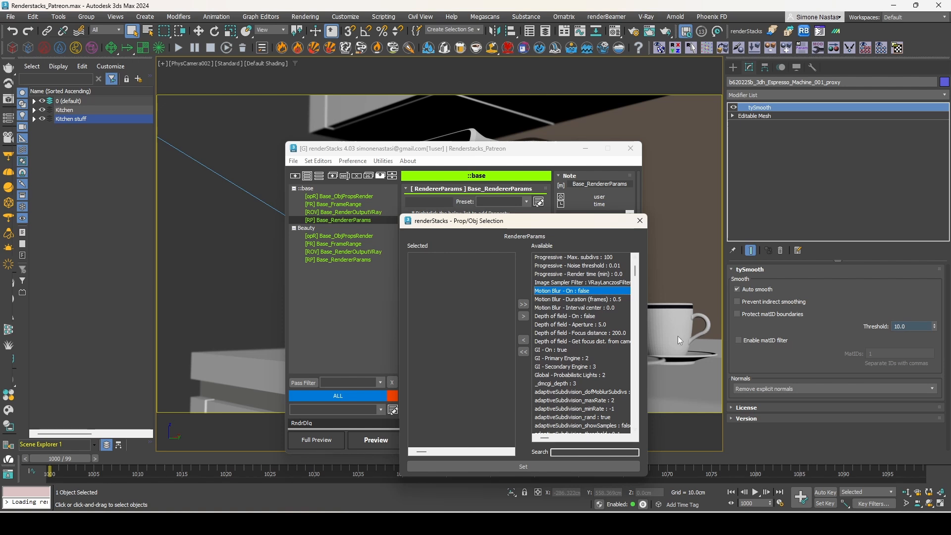
click(524, 340)
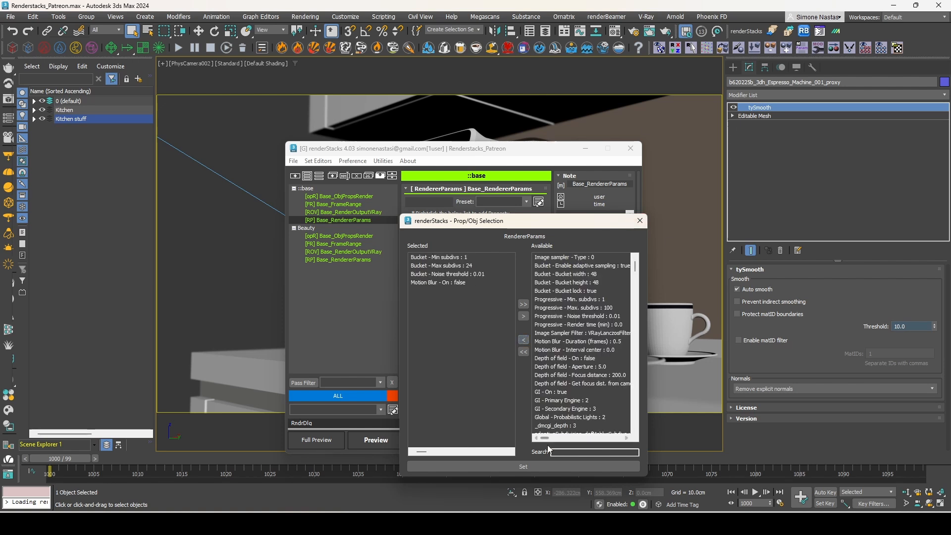
click(547, 468)
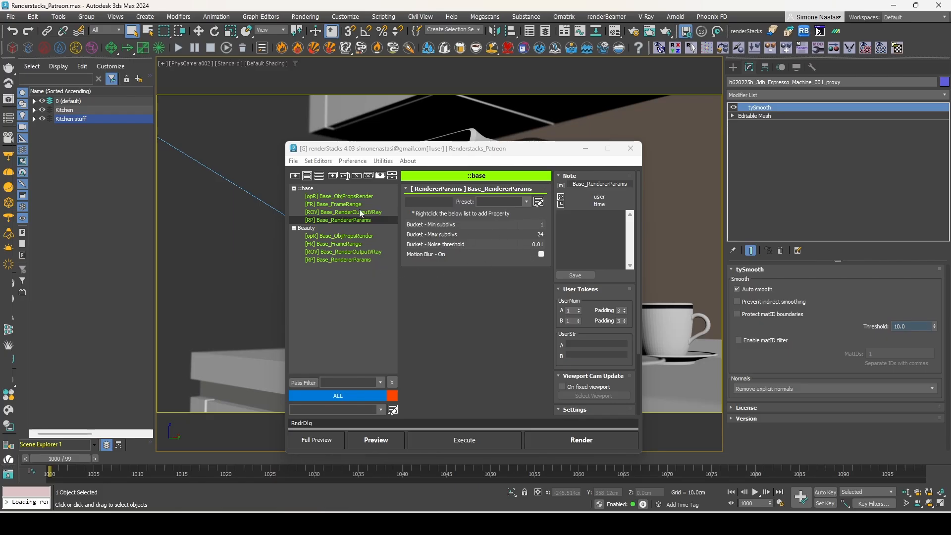
Delete the Beauty pass and save the remaining ::base setup as the renderStacks startup file
click(313, 228)
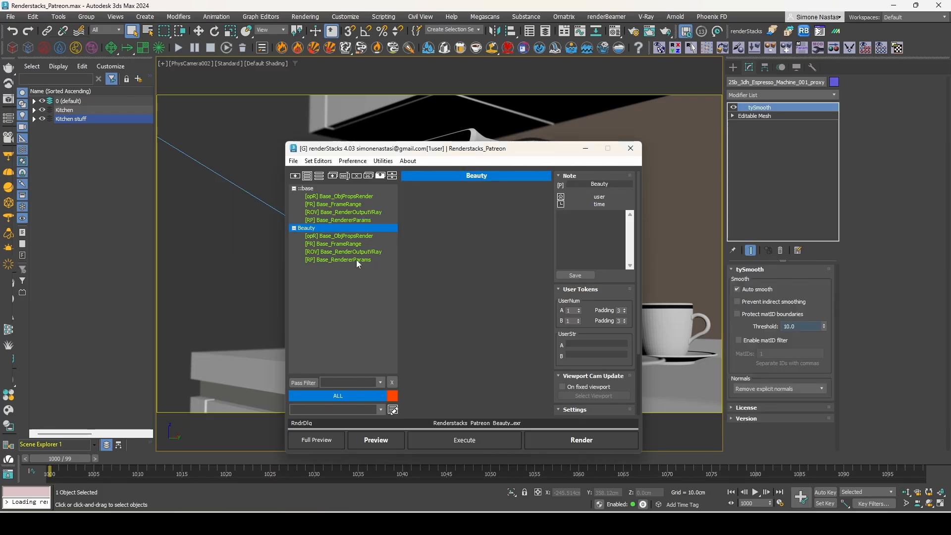
key(Delete)
click(489, 273)
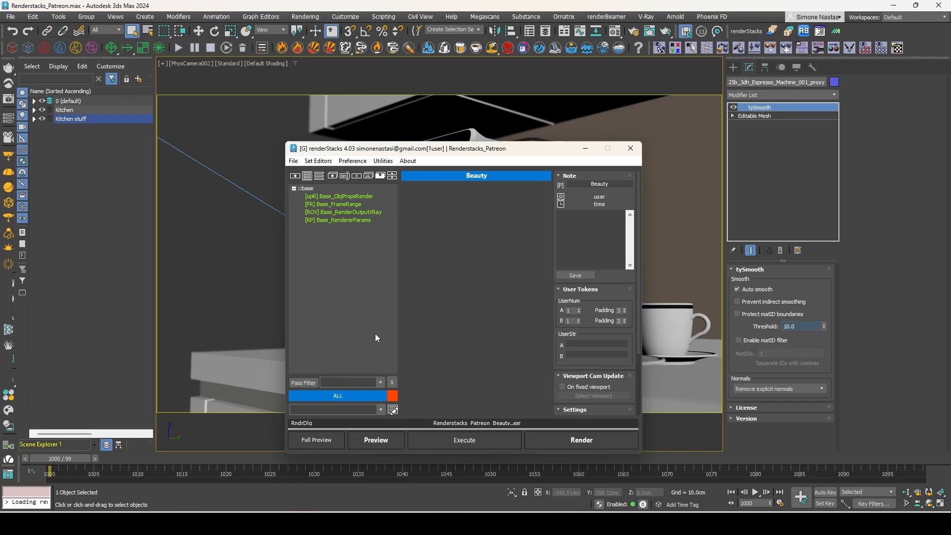
click(360, 164)
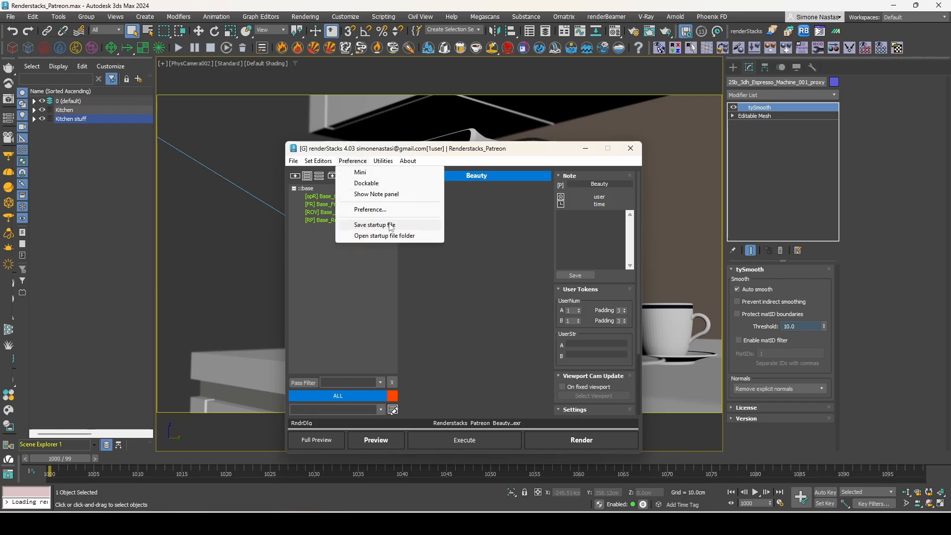
click(389, 224)
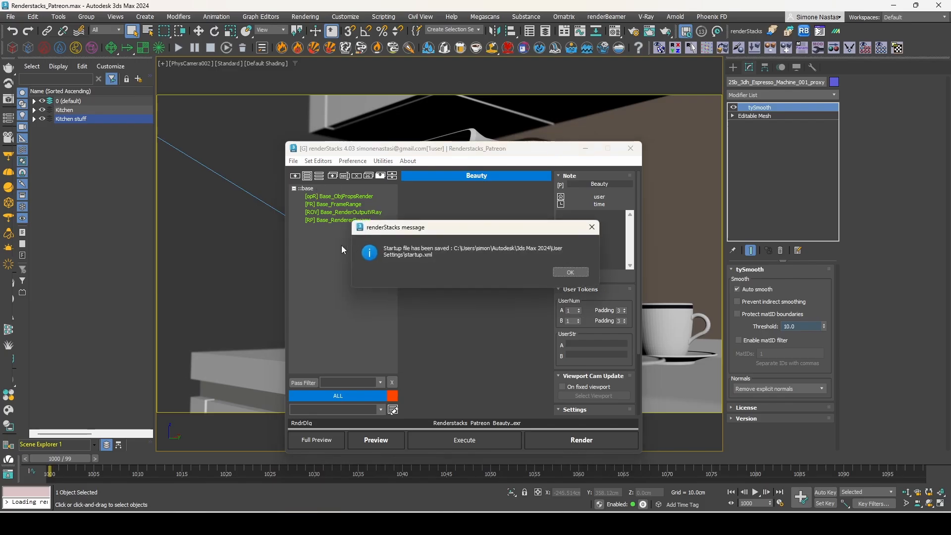
click(570, 272)
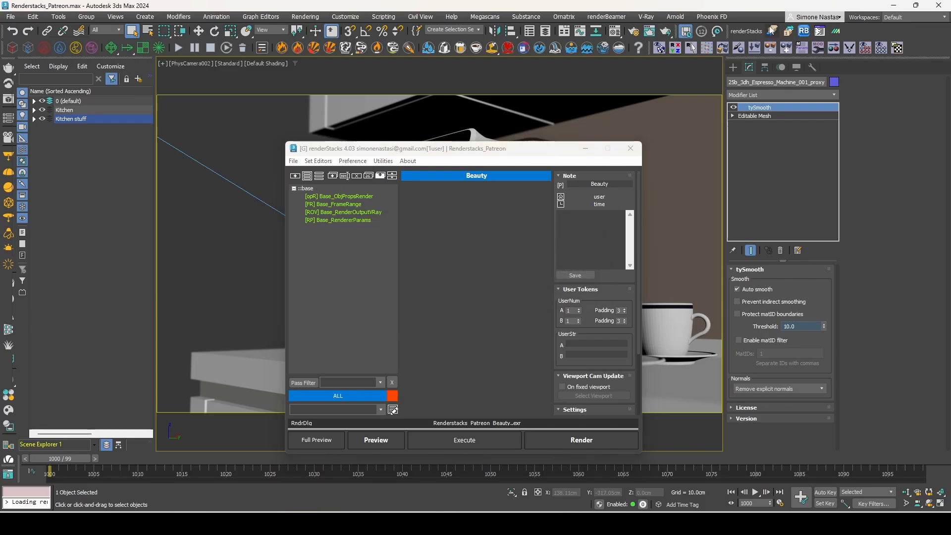
Create a new pass named Beauty_Latte and expand it to show its inherited base pmodifiers
click(293, 176)
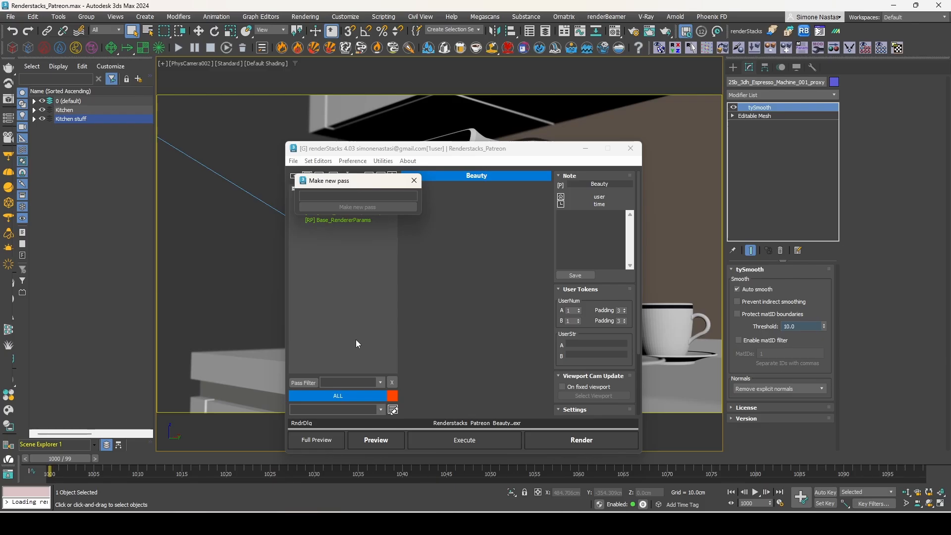
text(Beauty)
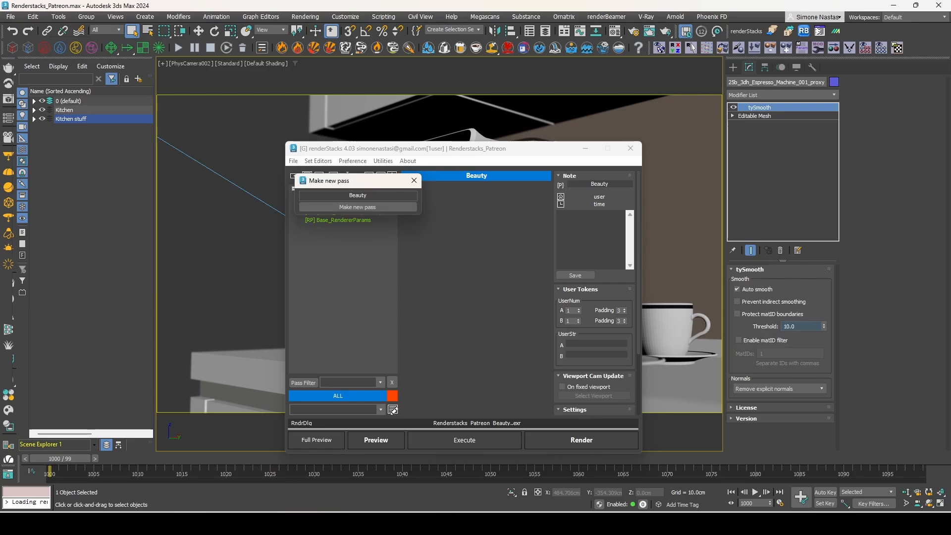
text(_Latte)
key(Return)
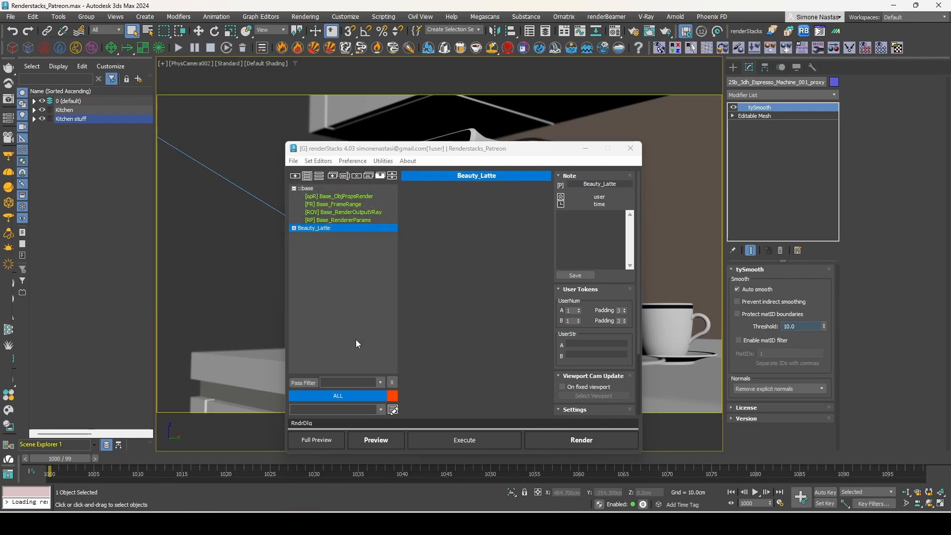
click(293, 228)
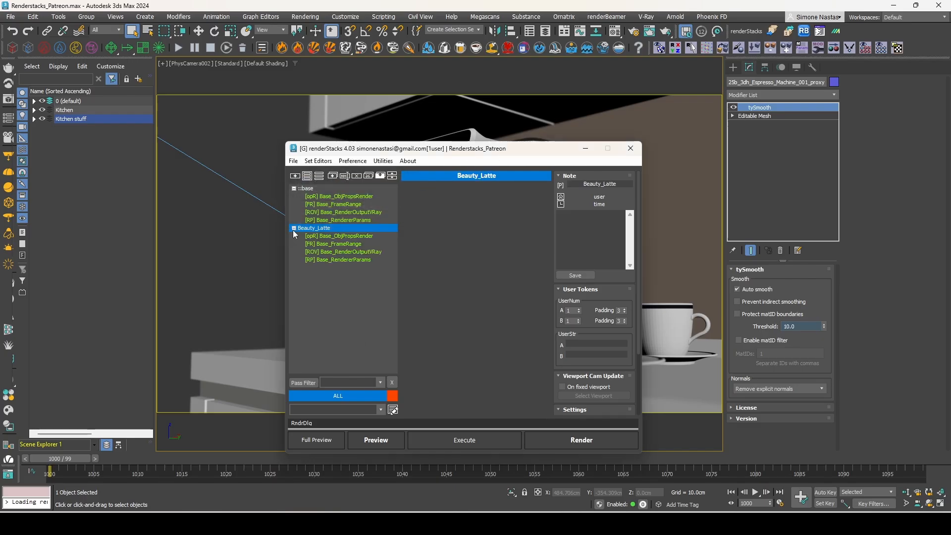
Rename the Beauty_Latte pass as Beauty_Latte_CamA
right_click(331, 229)
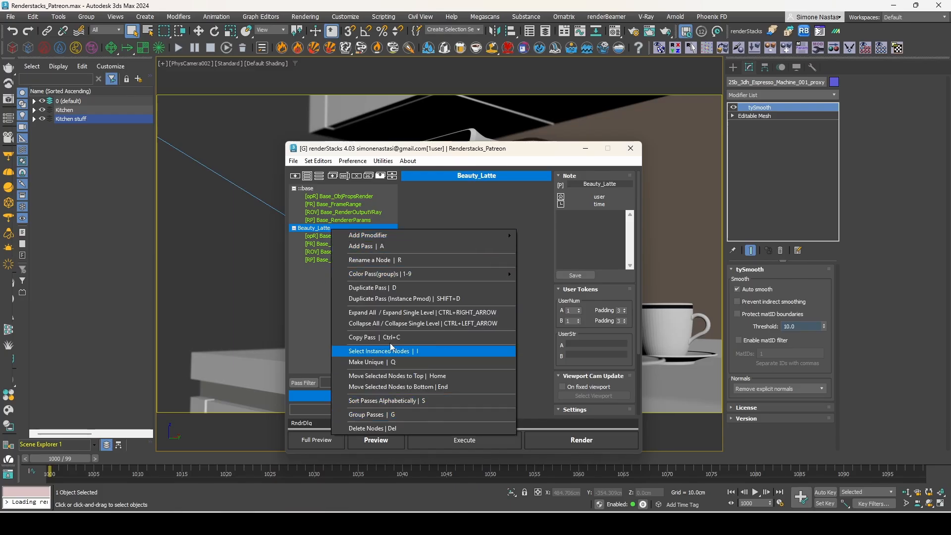
click(385, 260)
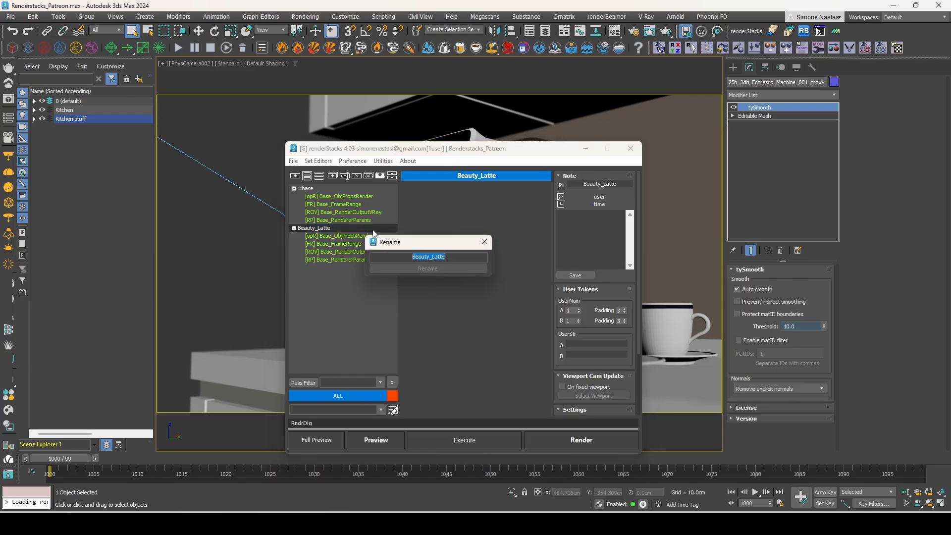
click(459, 256)
text(CamA)
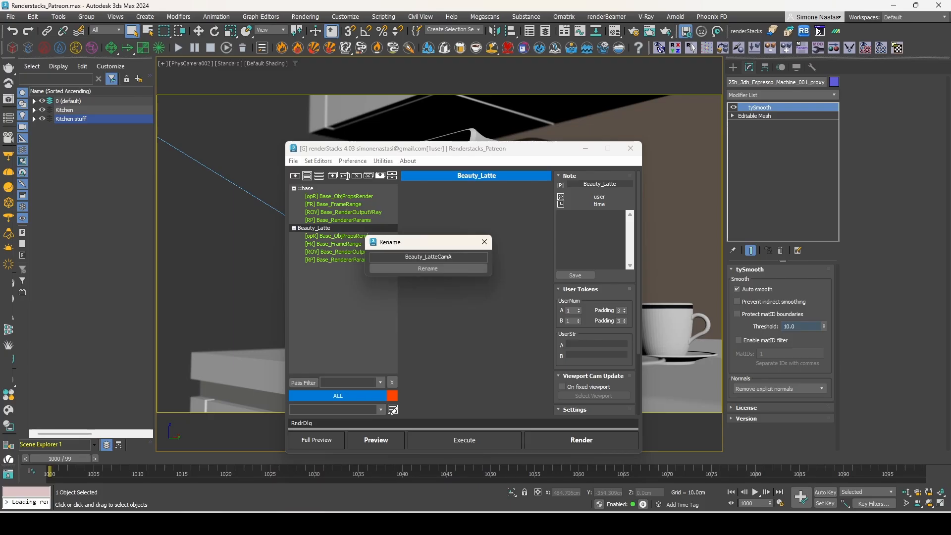
click(439, 256)
text(_)
key(Return)
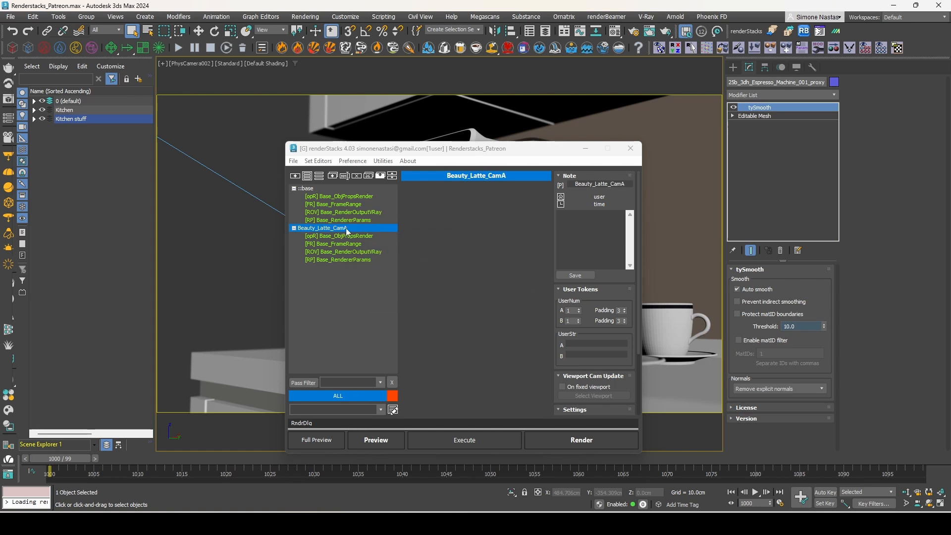
Close the renderStacks window and switch the viewport to the PhysCamera001 view
click(630, 148)
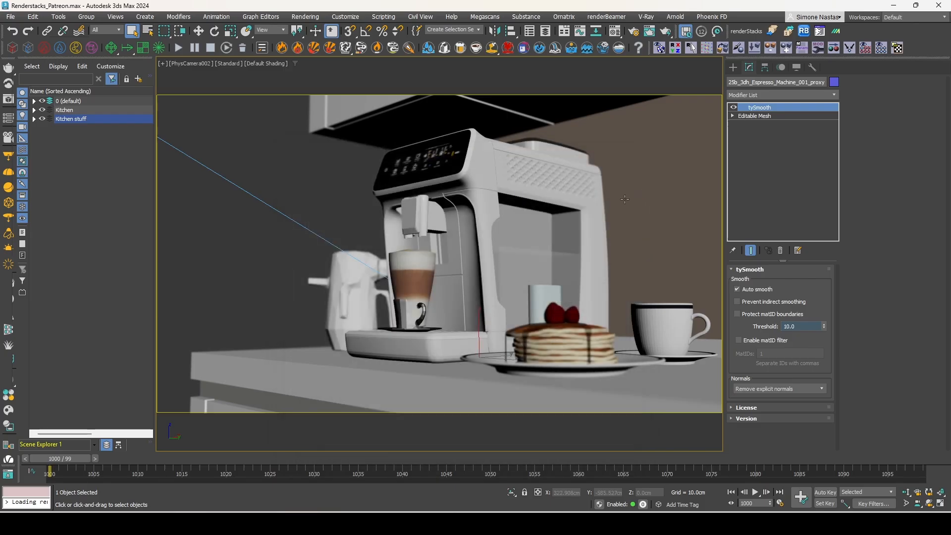
key(c)
click(461, 190)
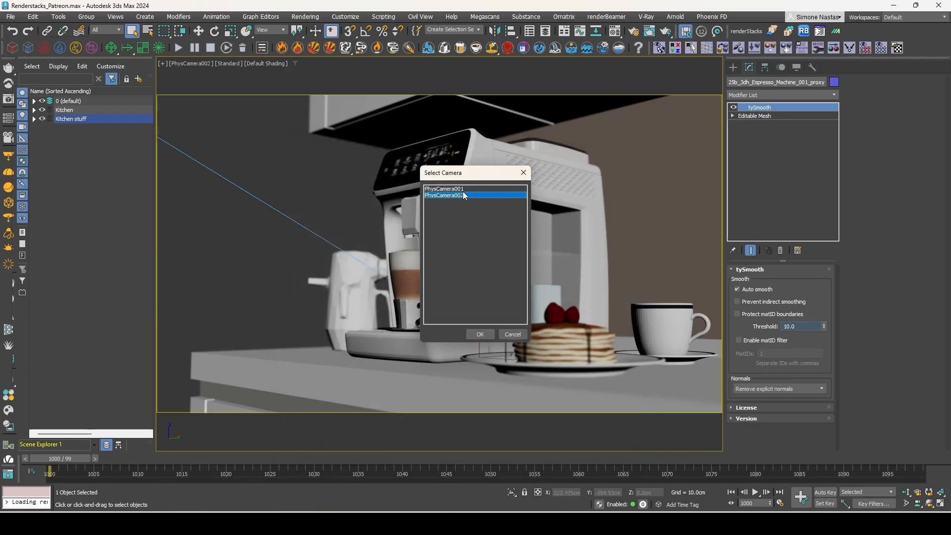
double_click(461, 189)
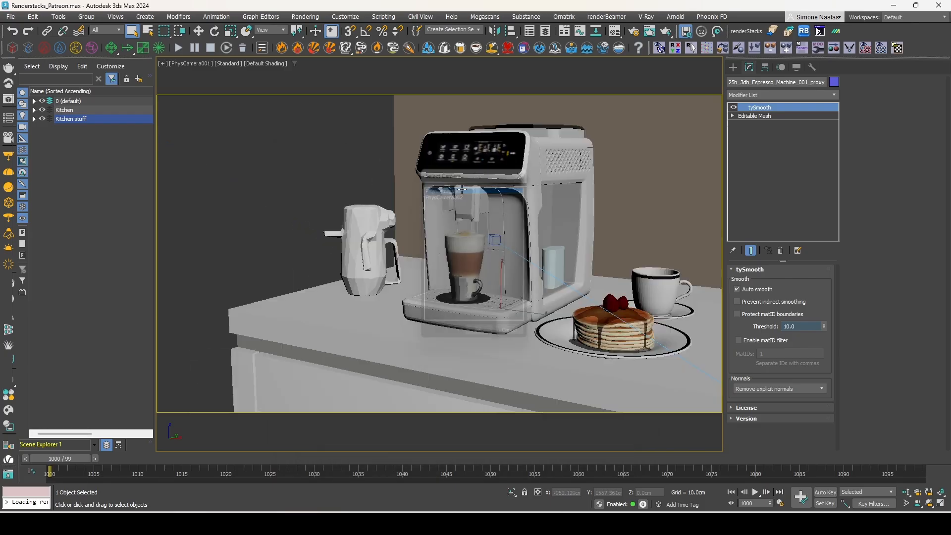
Rename the camera PhysCamera001 as PhysCameraA and PhysCamera002 as PhysCameraB
click(35, 101)
click(106, 110)
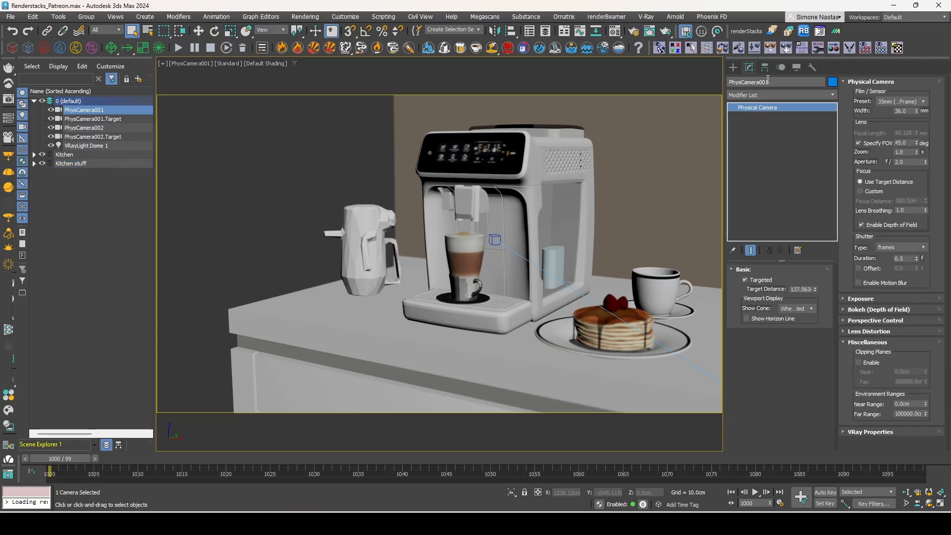
drag(762, 82, 772, 83)
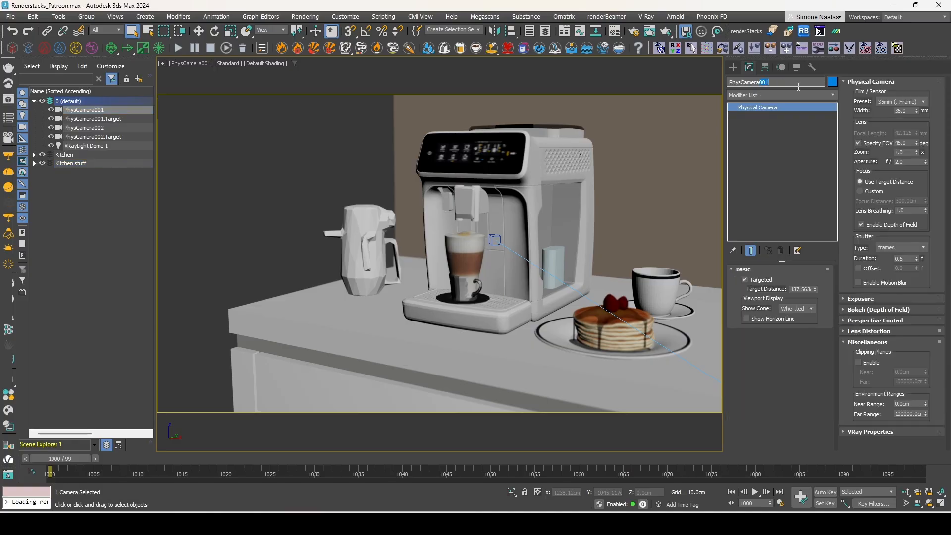
text(A)
click(101, 130)
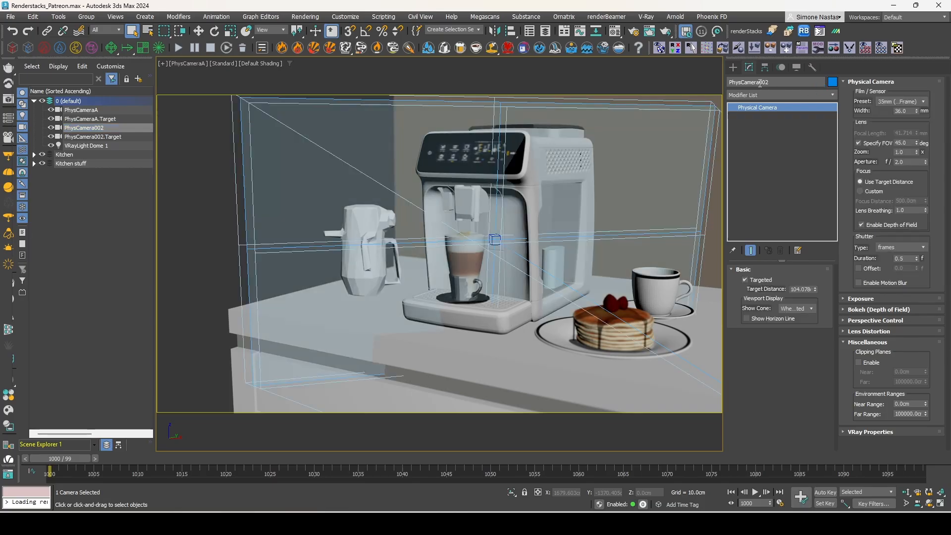
drag(762, 82, 774, 83)
text(B)
key(Return)
Reopen renderStacks, add a Camera pmodifier to the Beauty_Latte_CamA pass and set its RenderCam to PhysCameraA
click(771, 30)
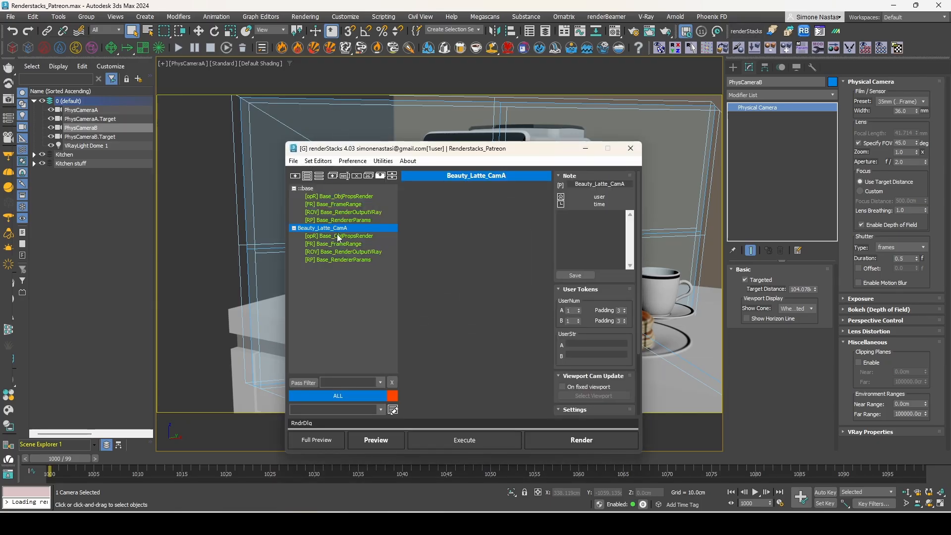
drag(450, 154, 524, 170)
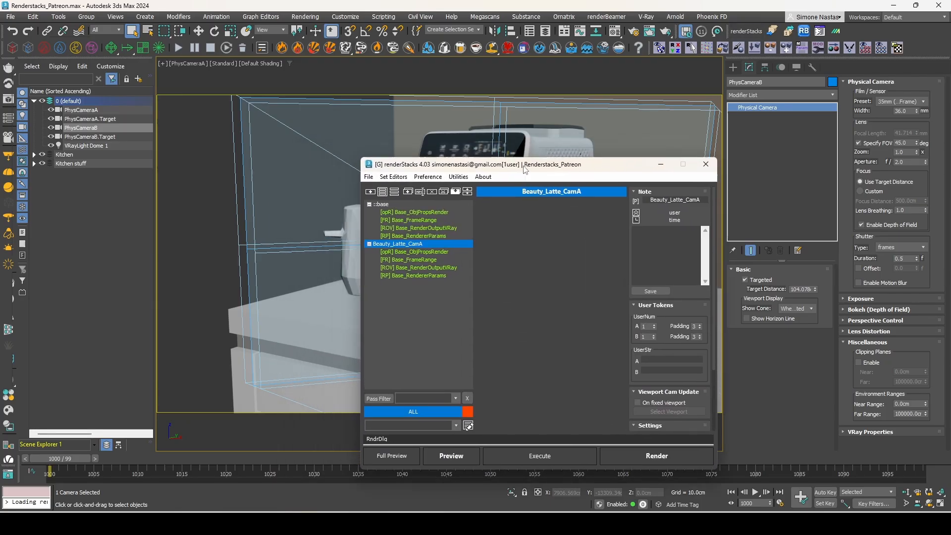
right_click(431, 242)
mouse_move(460, 250)
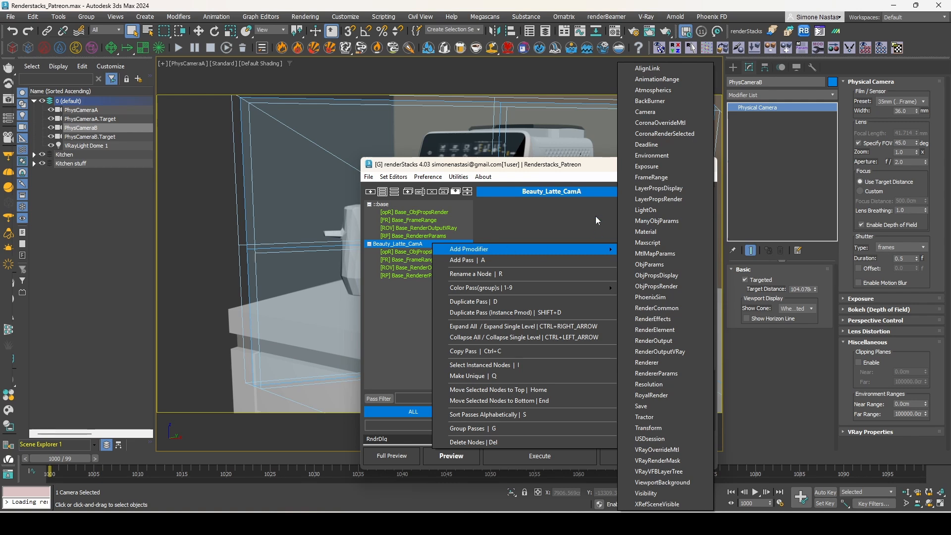
click(645, 111)
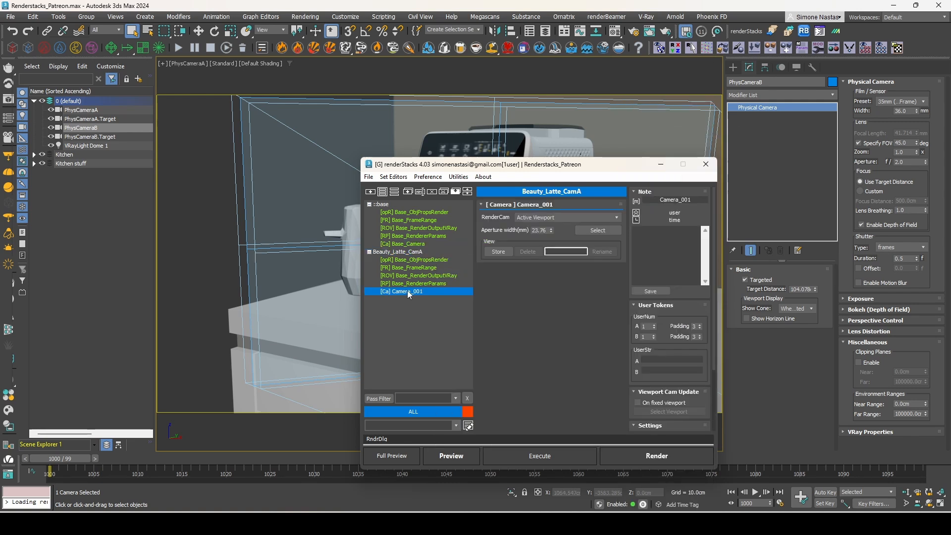
click(579, 218)
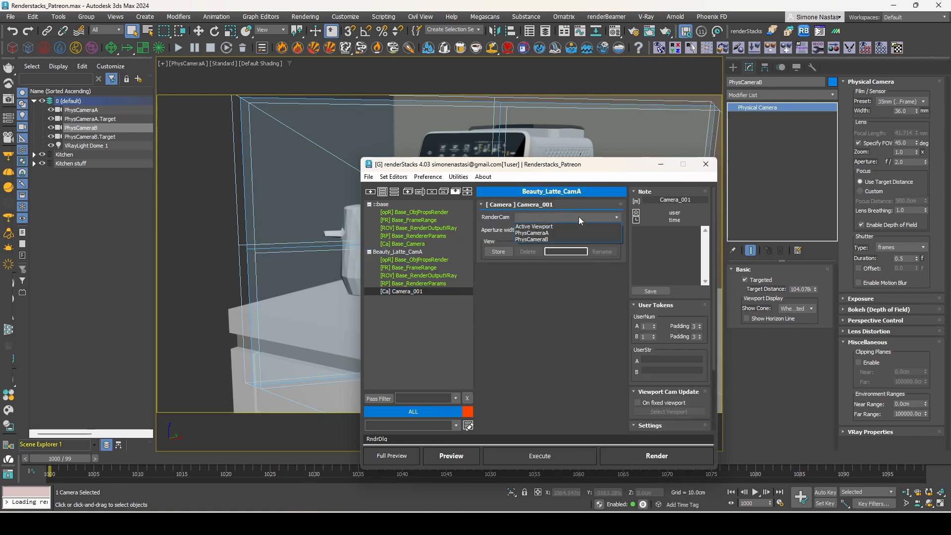
click(567, 232)
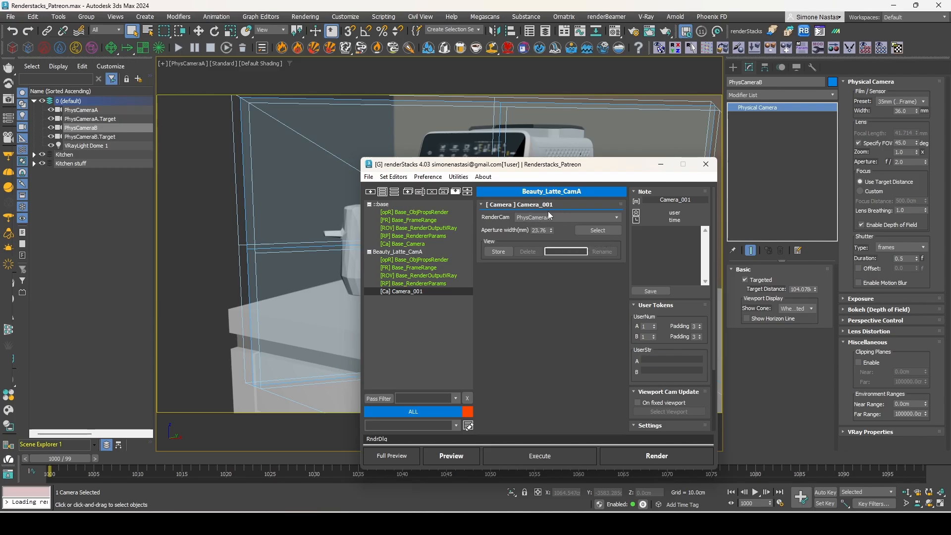
Duplicate the Beauty_Latte_CamA pass and rename the copy as Beauty_Latte_CamB
click(424, 252)
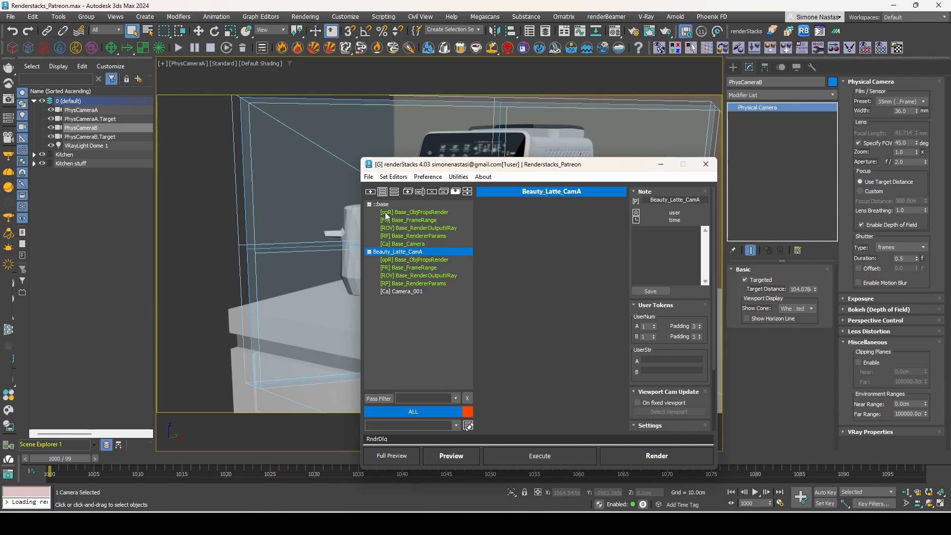
click(387, 204)
click(410, 251)
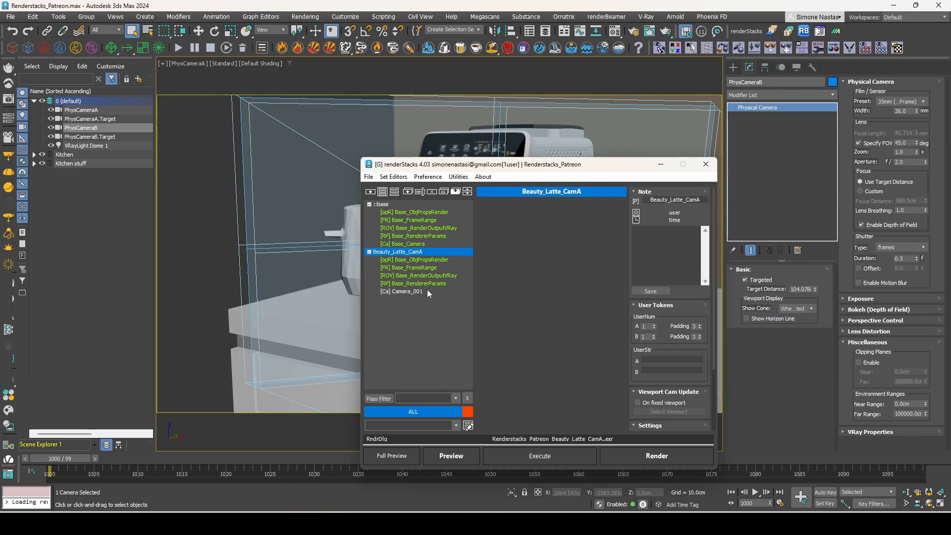
key(ctrl+d)
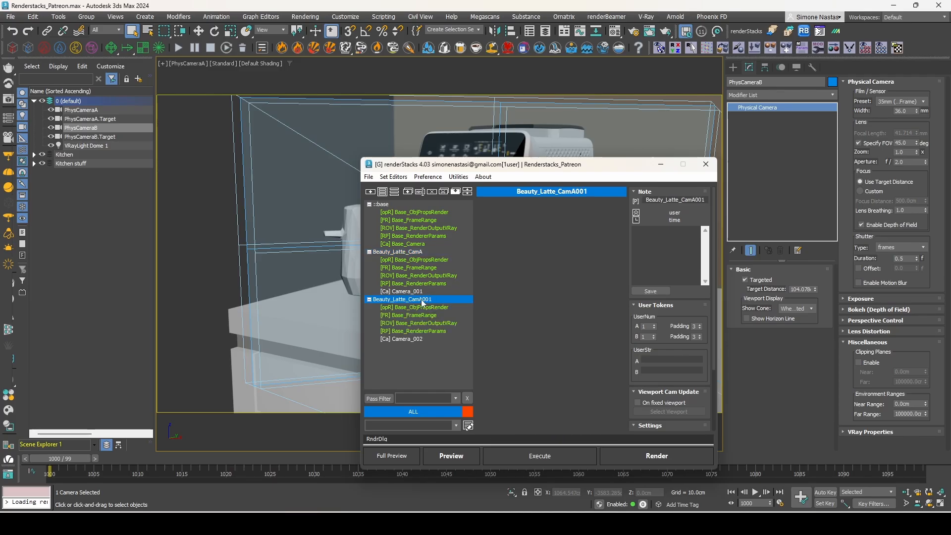
double_click(421, 300)
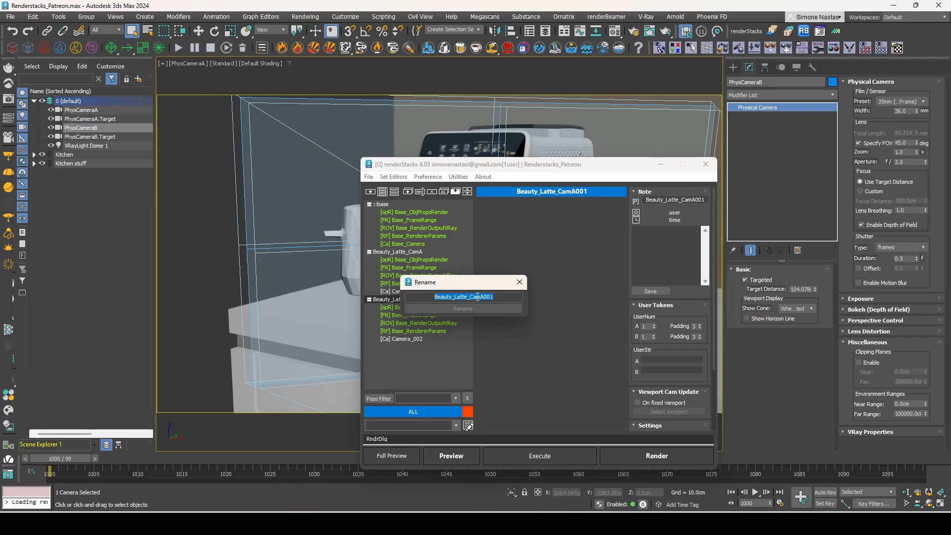
drag(477, 297, 496, 296)
text(B)
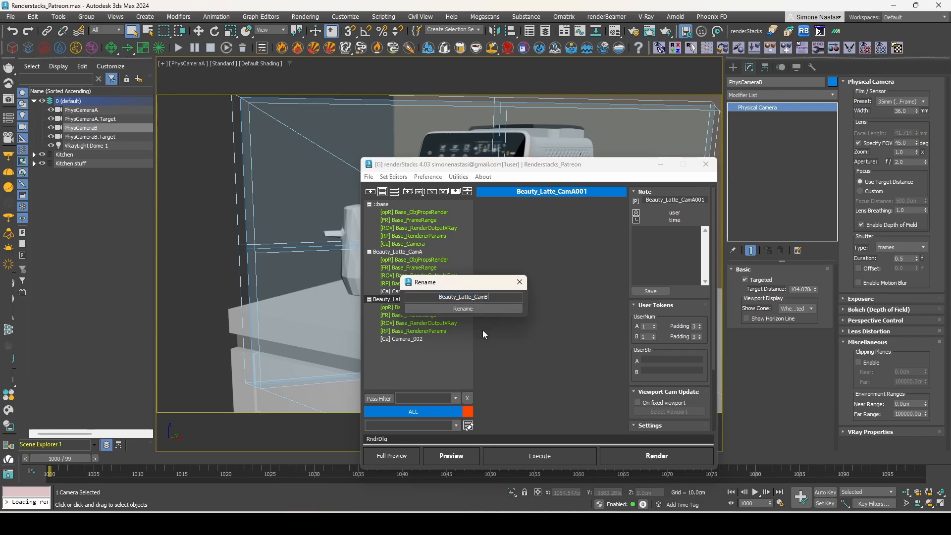
click(489, 309)
Set the RenderCam of the Beauty_Latte_CamB pass's Camera pmodifier to PhysCameraB
click(418, 340)
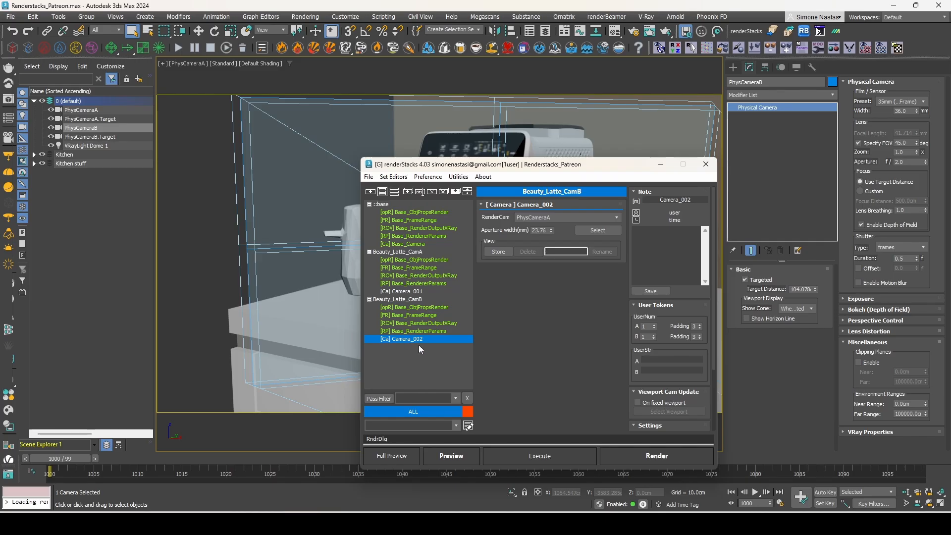
click(565, 216)
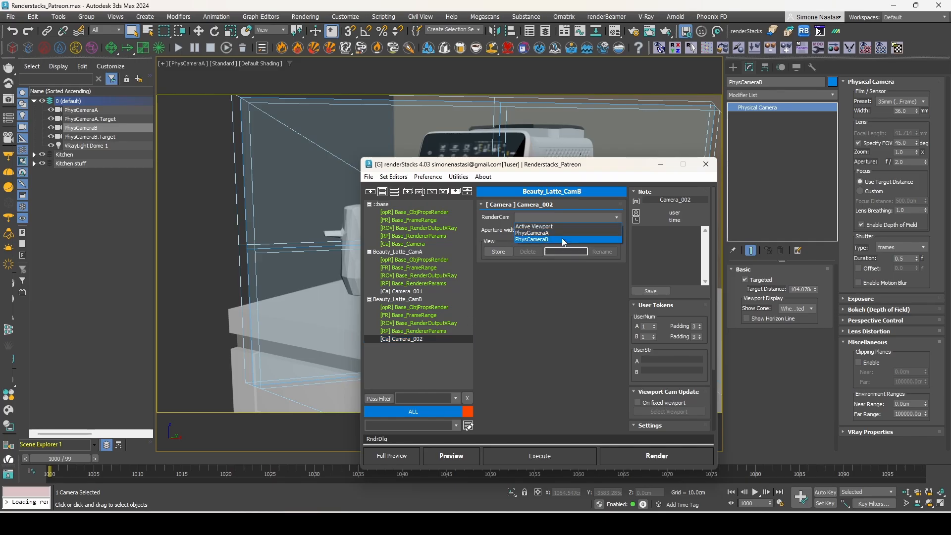
click(561, 238)
Move the renderStacks window off the viewport and compare the camera views of the Beauty_Latte_CamA and Beauty_Latte_CamB passes
drag(488, 165, 743, 137)
click(662, 225)
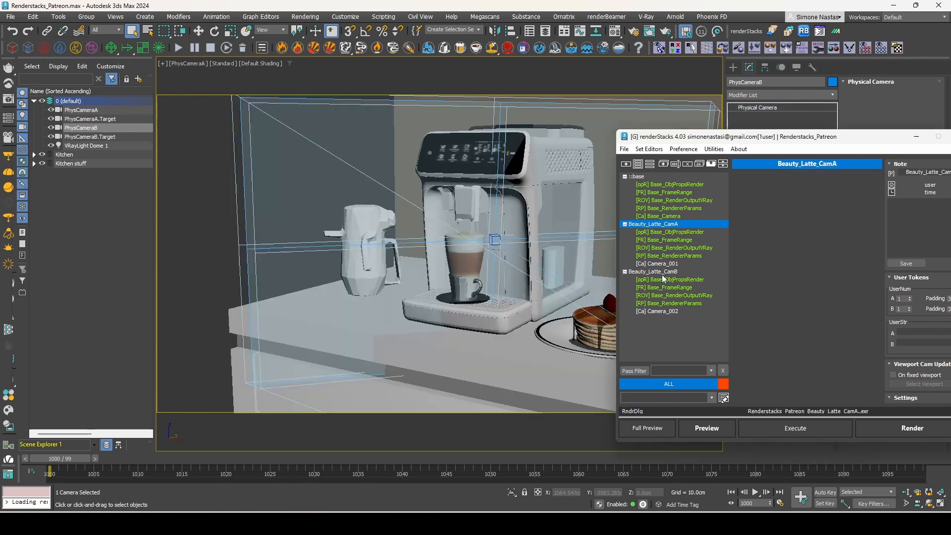
click(663, 272)
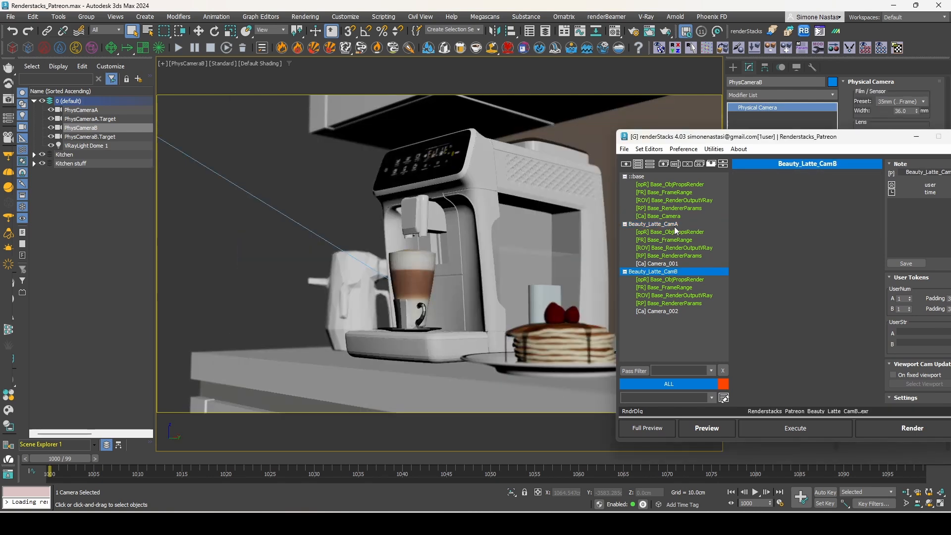
drag(738, 138, 679, 69)
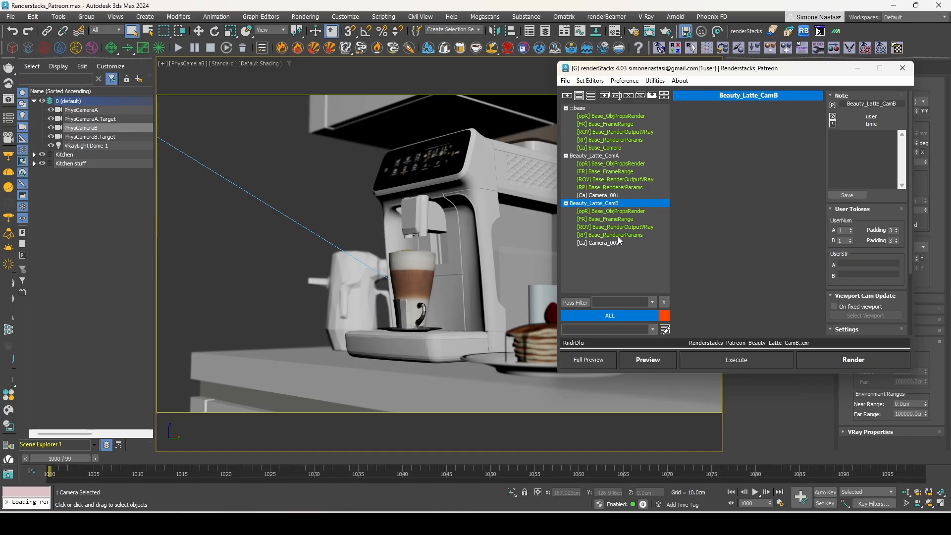
Select both Beauty_Latte passes and review their cameras, resolution and frame range in the Render Check dialog, then close it
ctrl+click(596, 155)
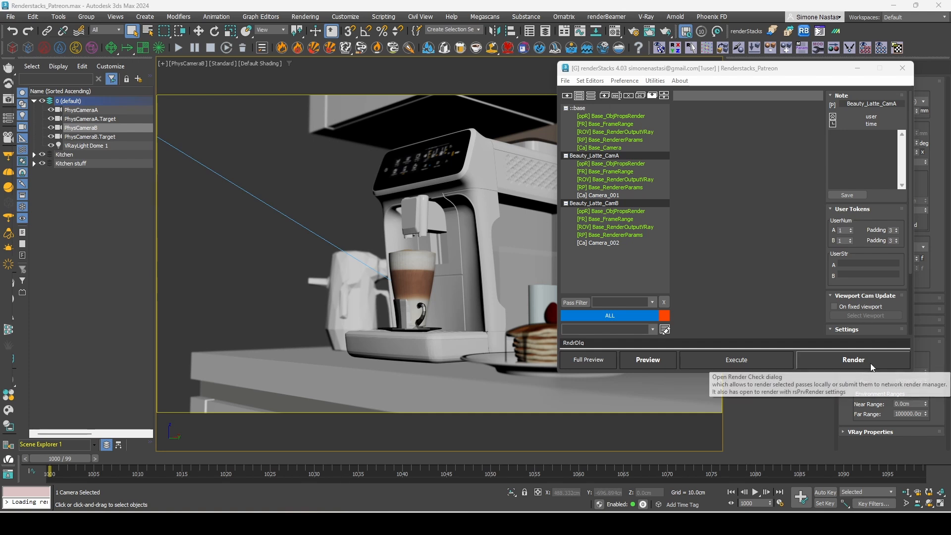
click(853, 359)
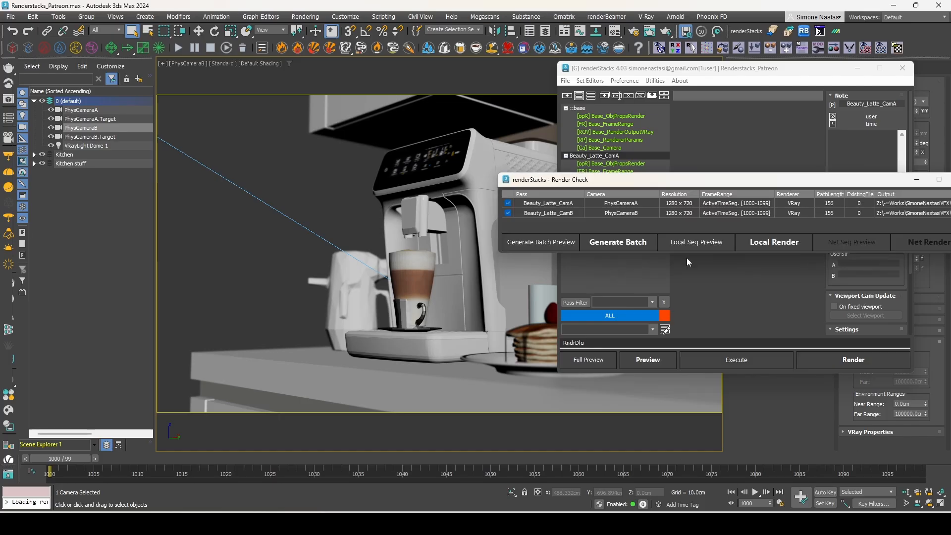
drag(797, 184, 628, 196)
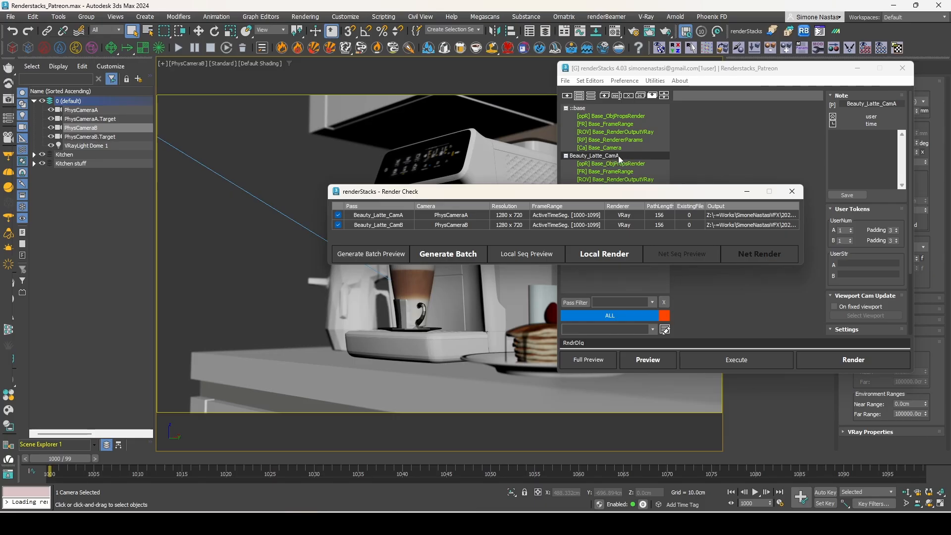
click(791, 192)
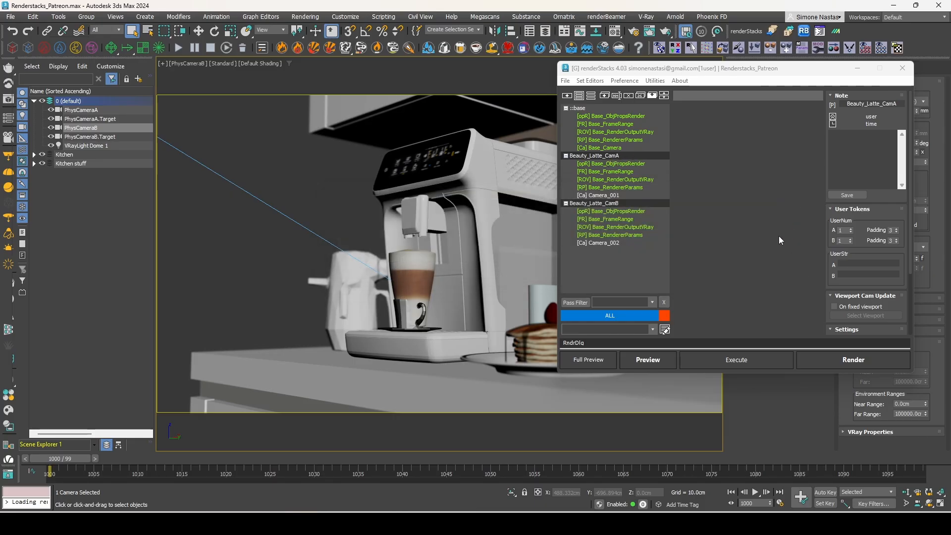
Examine the Camera pmodifiers of the base and both Beauty_Latte passes, plus the base ObjPropsRender settings
click(599, 250)
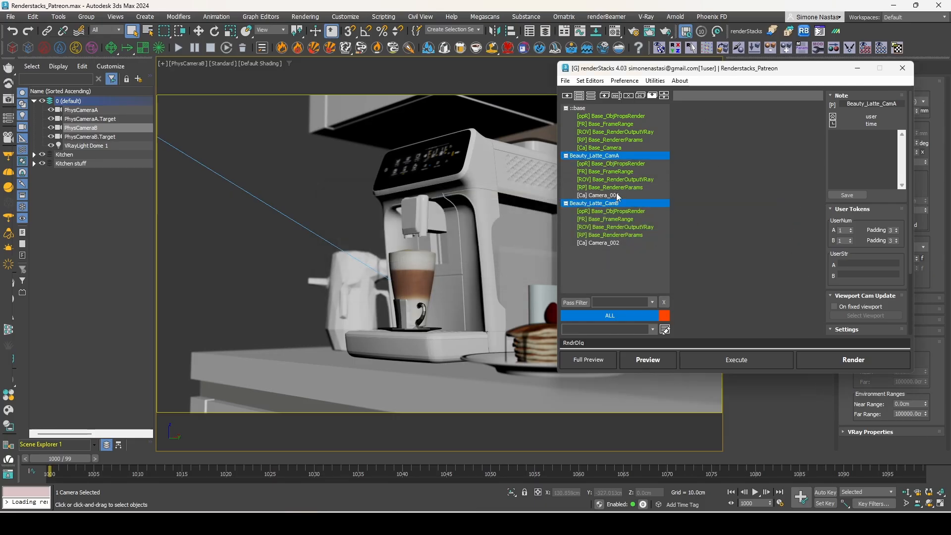
click(587, 257)
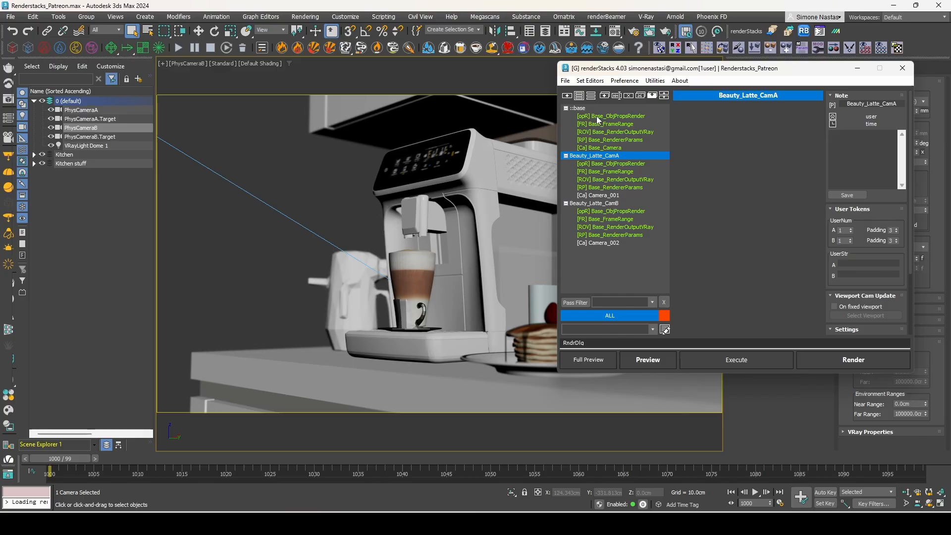
click(597, 196)
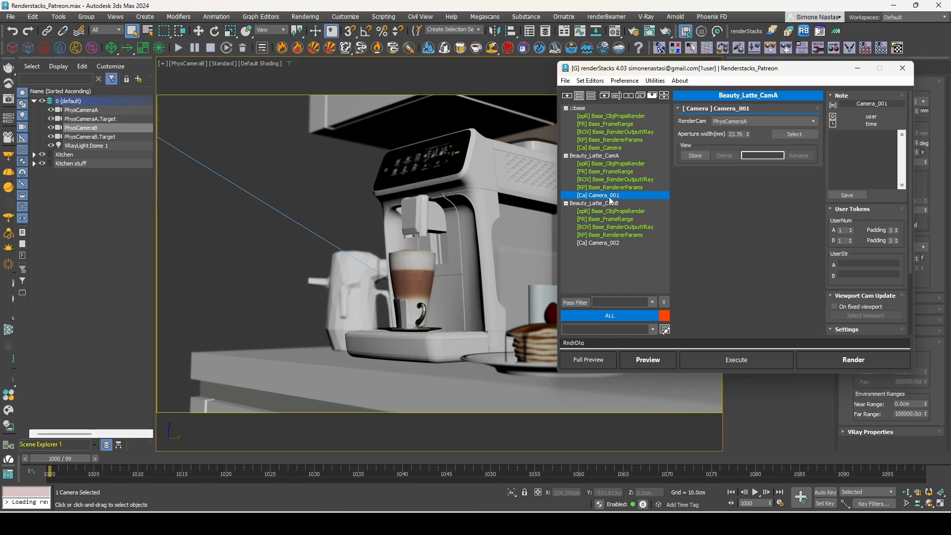
click(600, 158)
right_click(599, 159)
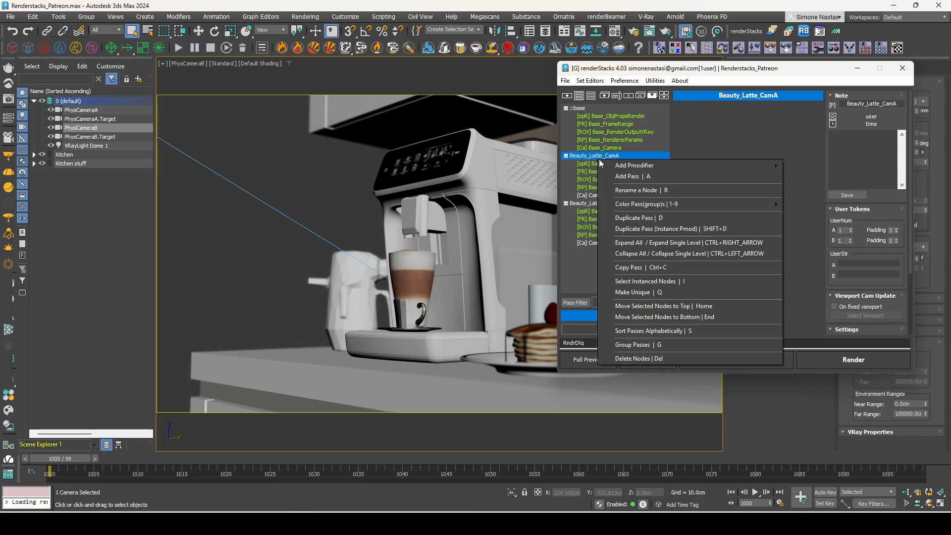
click(688, 127)
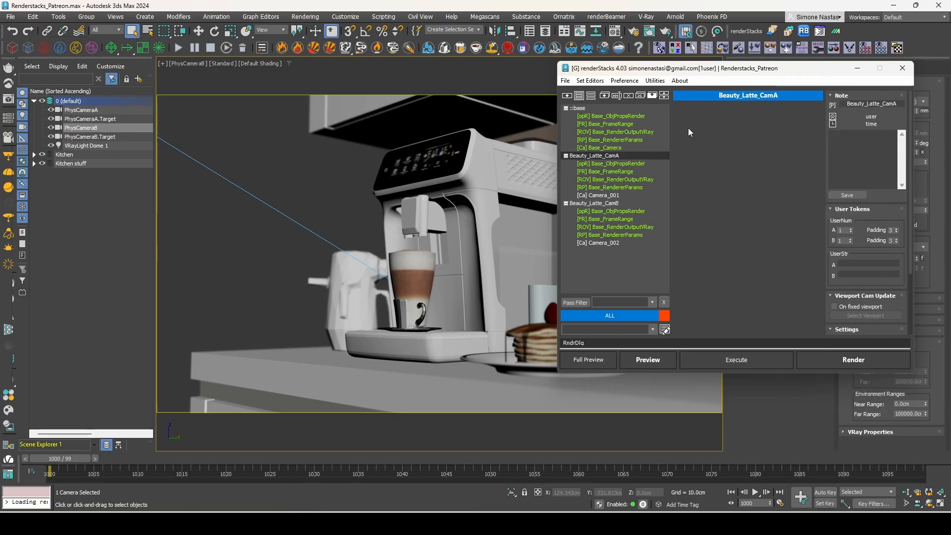
click(608, 155)
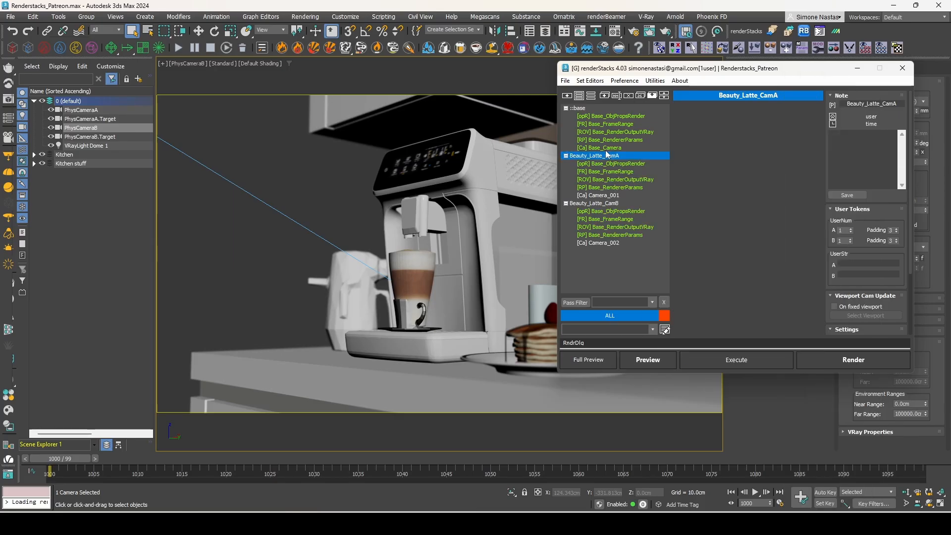
click(605, 149)
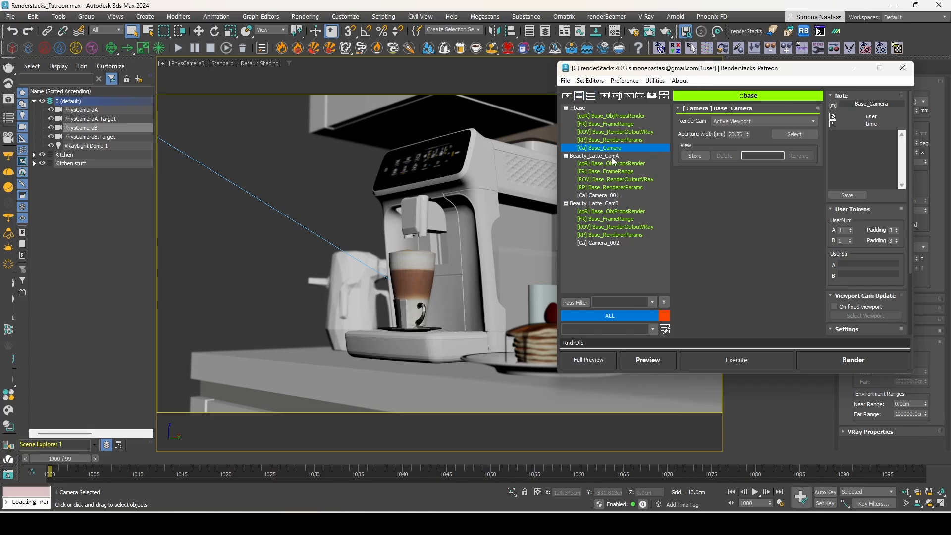
click(612, 195)
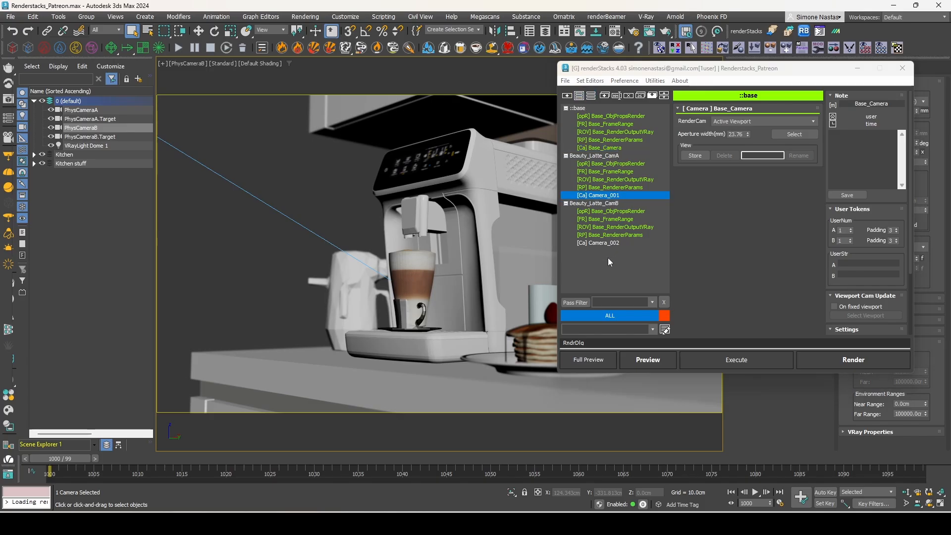
click(602, 244)
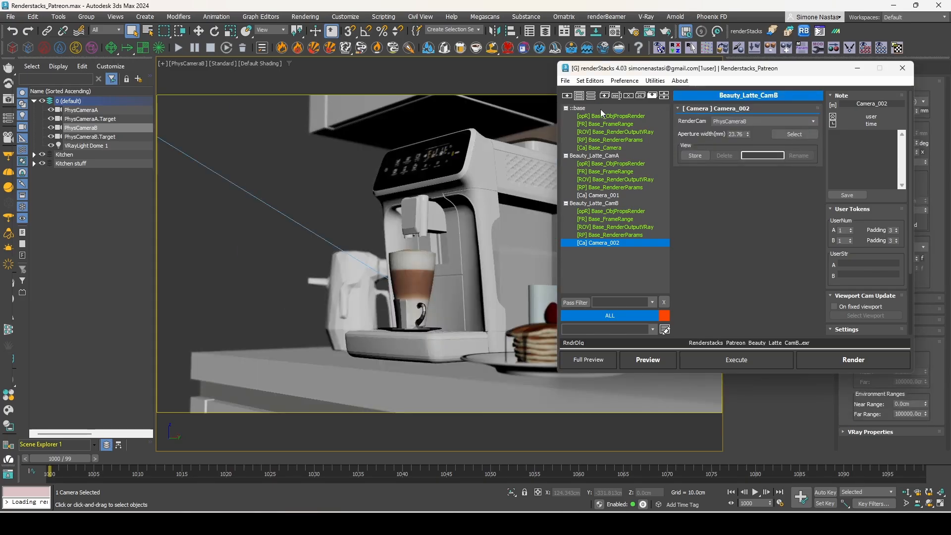
click(613, 116)
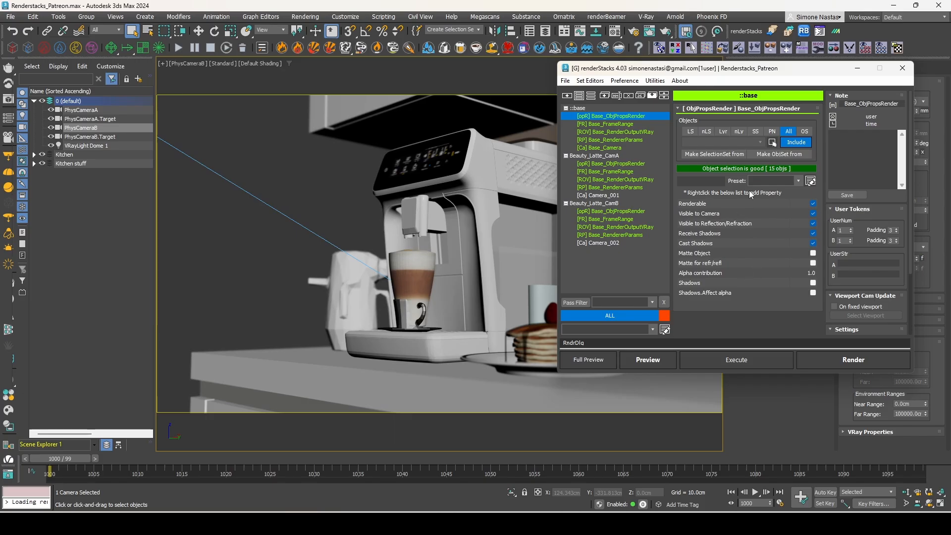
Select the milk steamer in the Beauty_Latte_CamA view and add an ObjPropsRender pmodifier to that pass
click(606, 157)
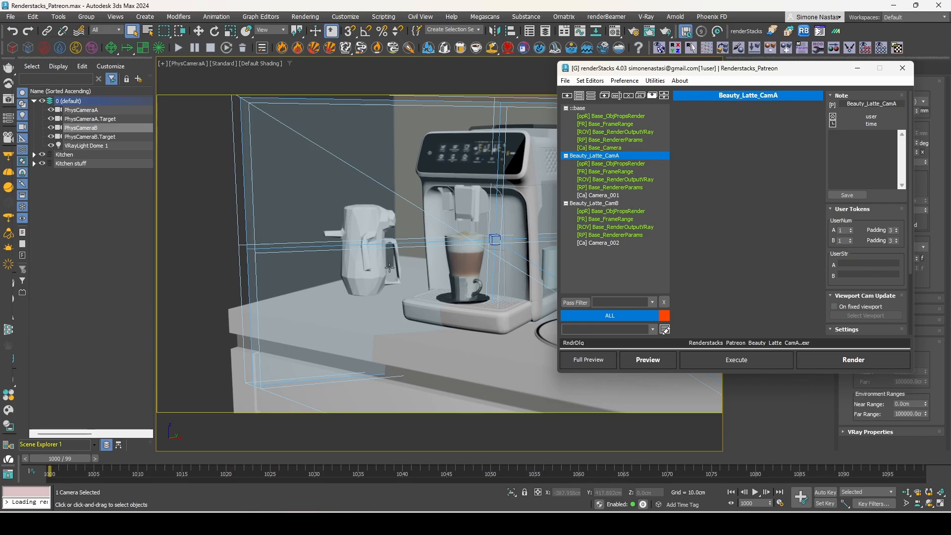
click(356, 211)
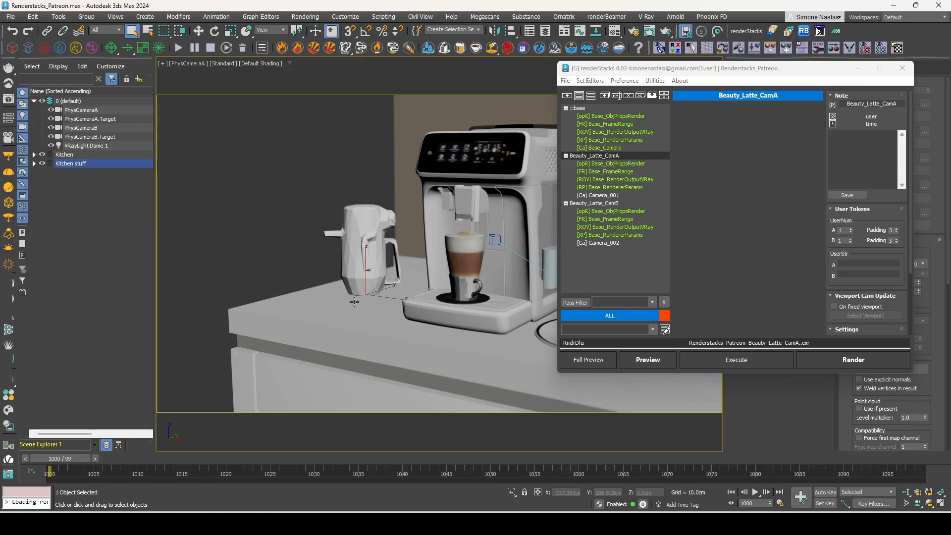
right_click(595, 158)
mouse_move(661, 163)
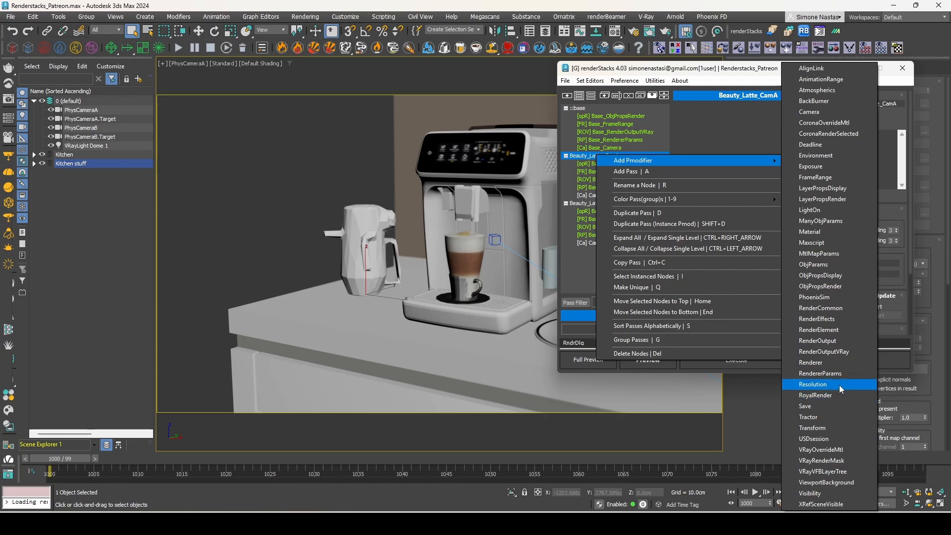
click(843, 287)
click(607, 203)
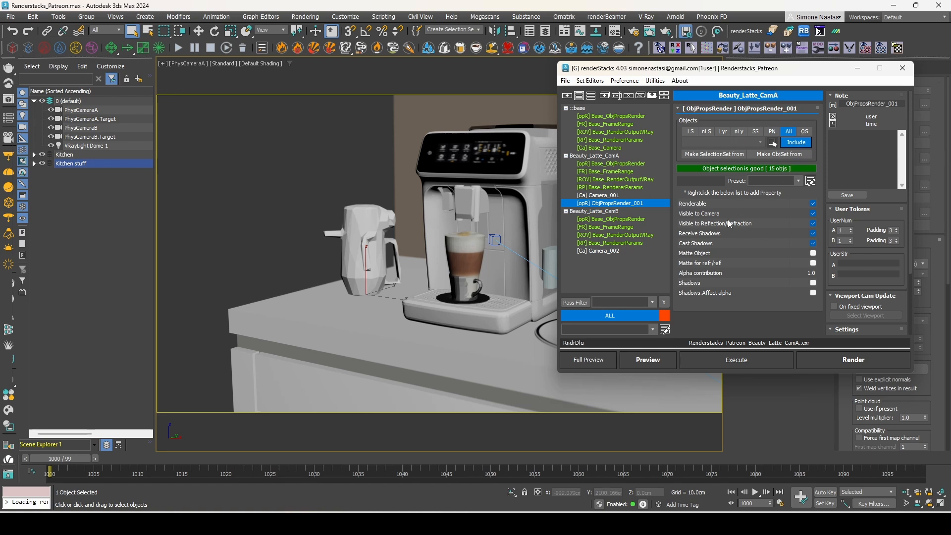
Place the renderStacks window clear of the milk steamer and set the new ObjPropsRender pmodifier's object source to SS
drag(801, 70, 613, 171)
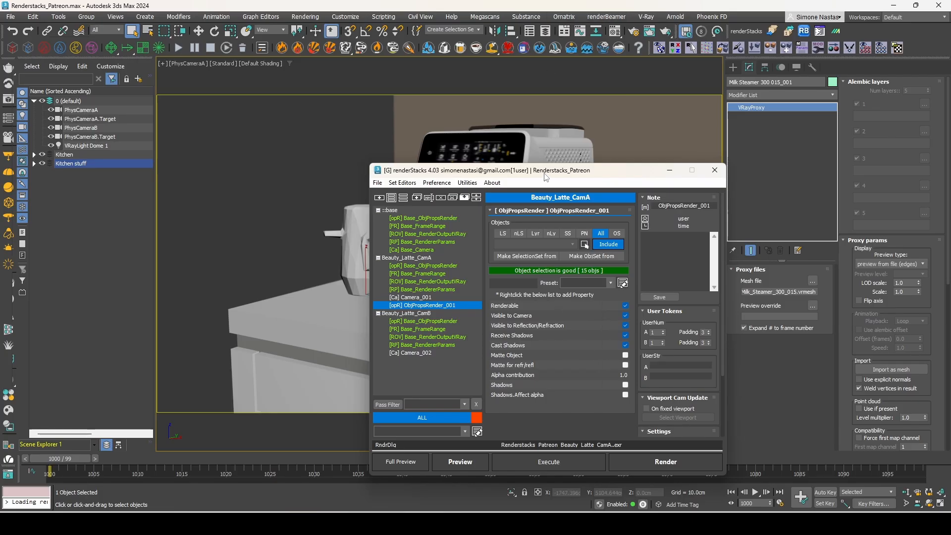
drag(548, 175, 677, 156)
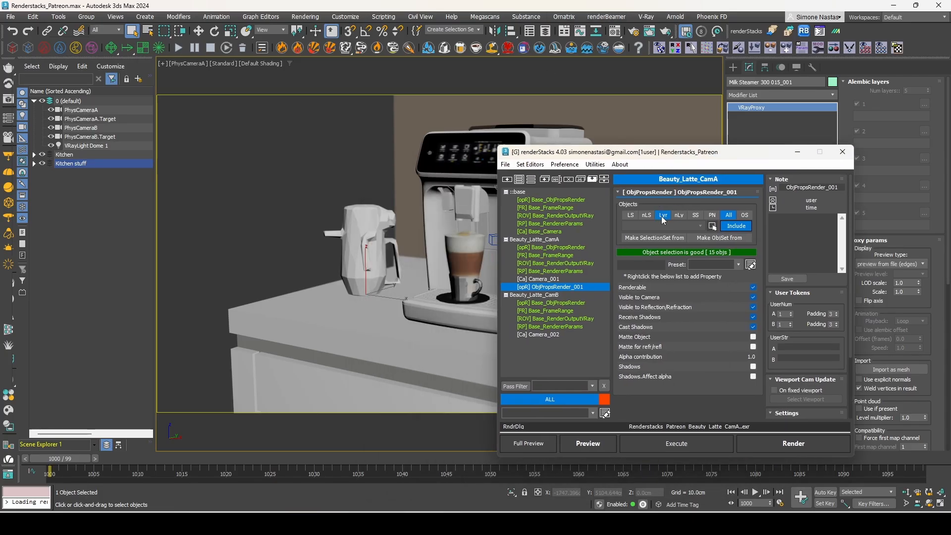
click(694, 218)
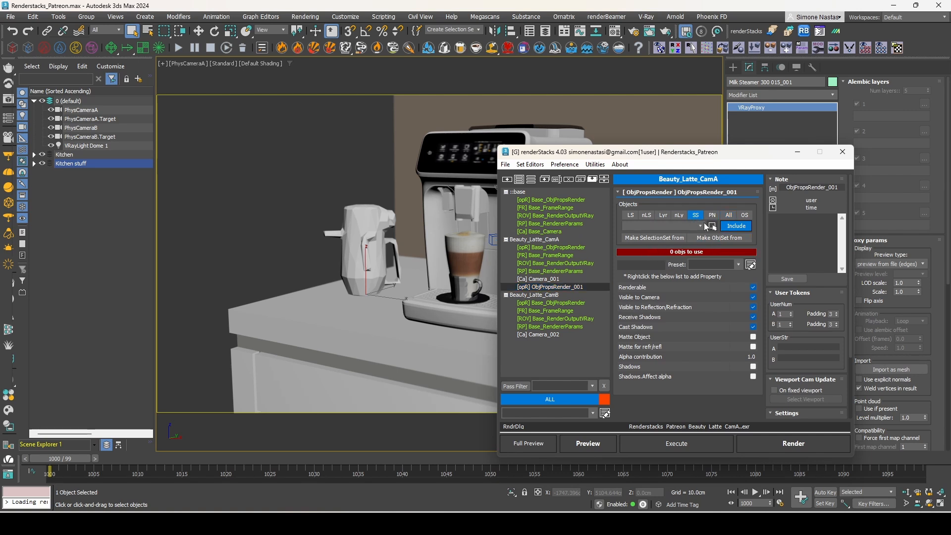
click(700, 226)
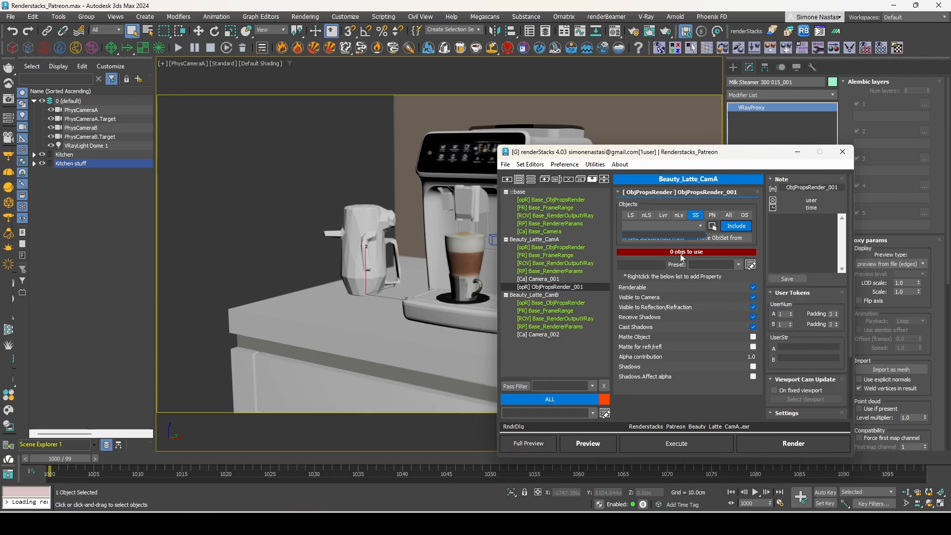
click(356, 240)
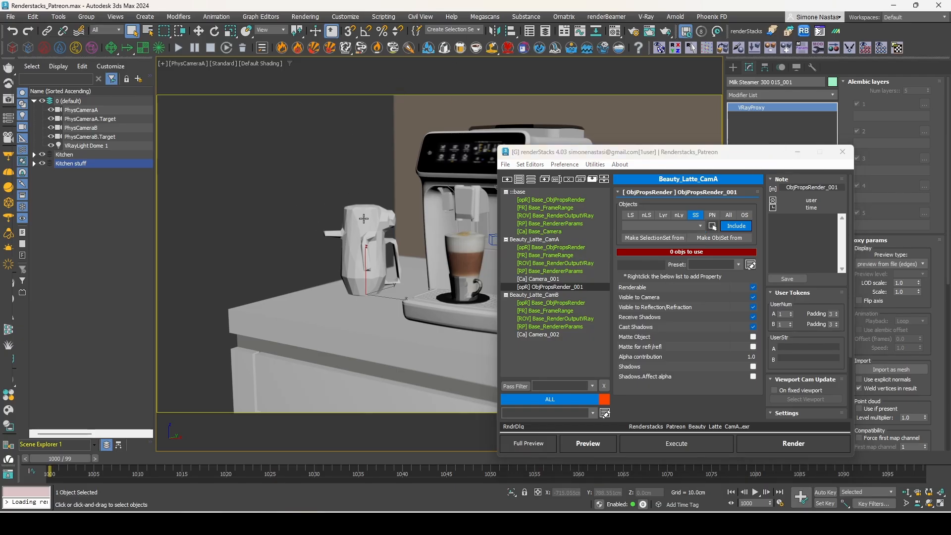
Create a named selection set called MilkSteamer from the selected milk steamer and check its contents
click(435, 29)
click(415, 34)
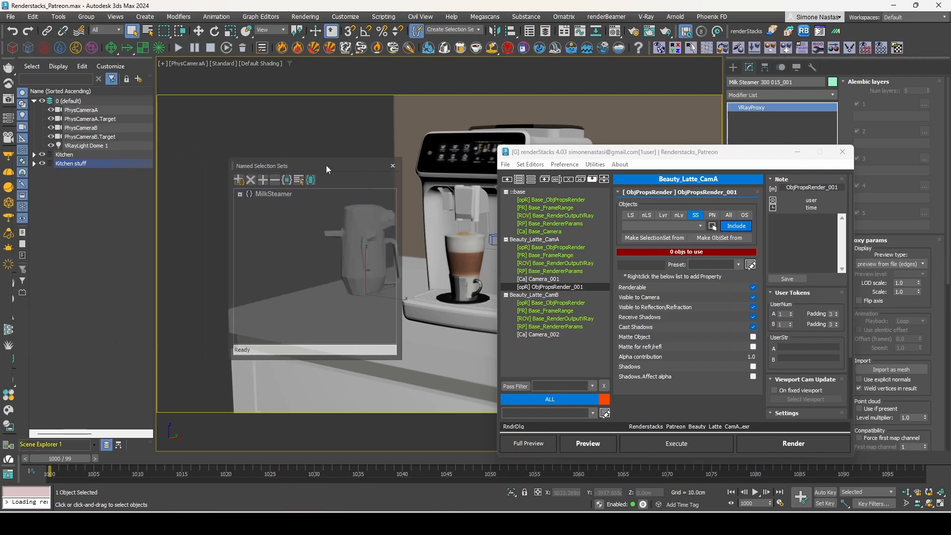
click(240, 195)
click(299, 204)
click(392, 166)
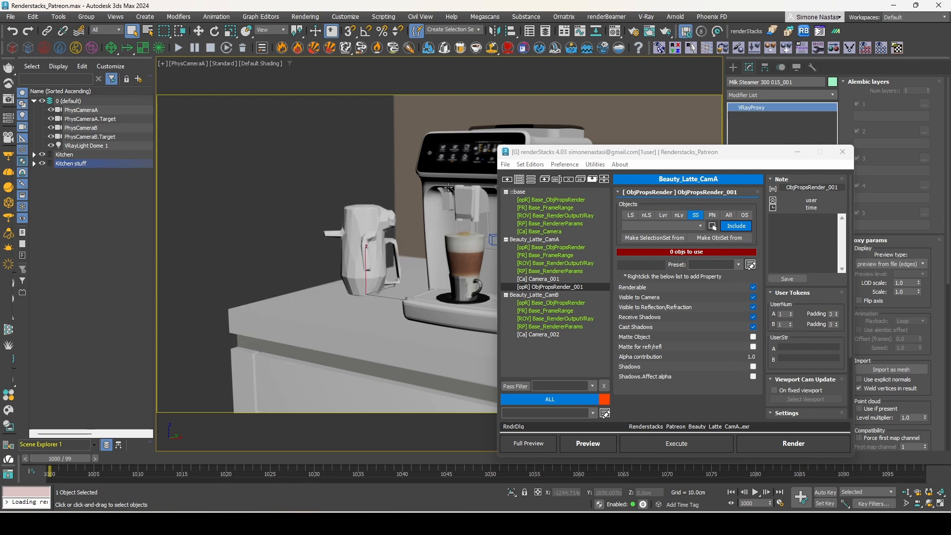
Assign the MilkSteamer selection set to the new ObjPropsRender pmodifier and turn off its Renderable property
click(700, 225)
click(674, 235)
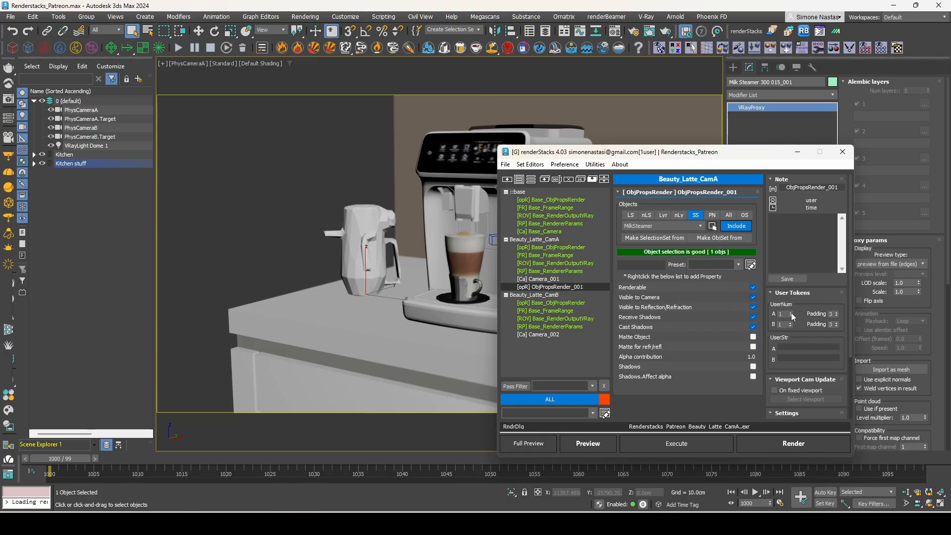
click(752, 287)
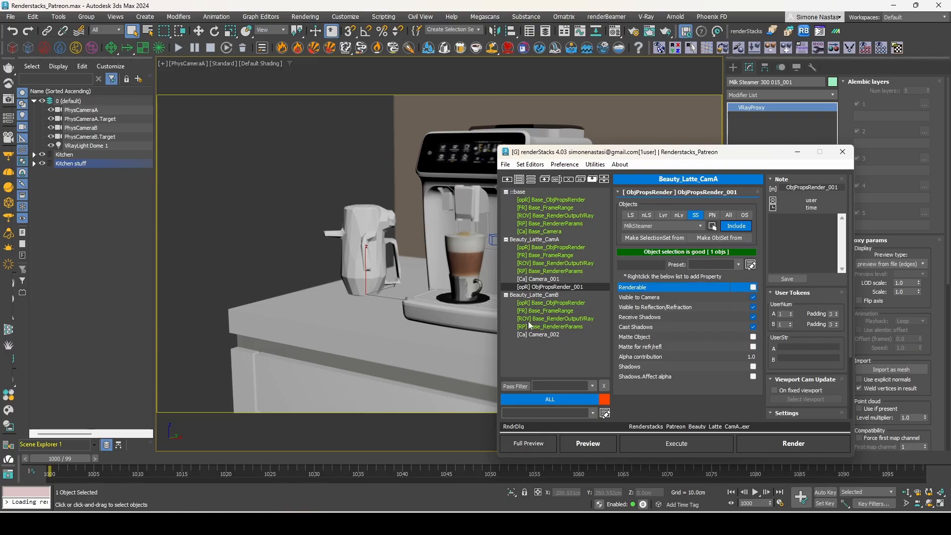
Save the current scene file
click(637, 15)
key(Escape)
click(10, 16)
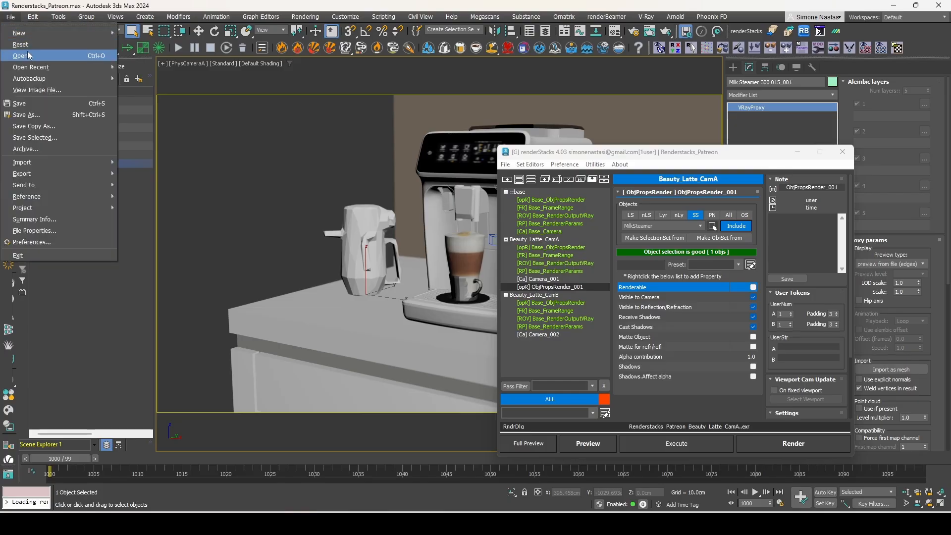
click(30, 103)
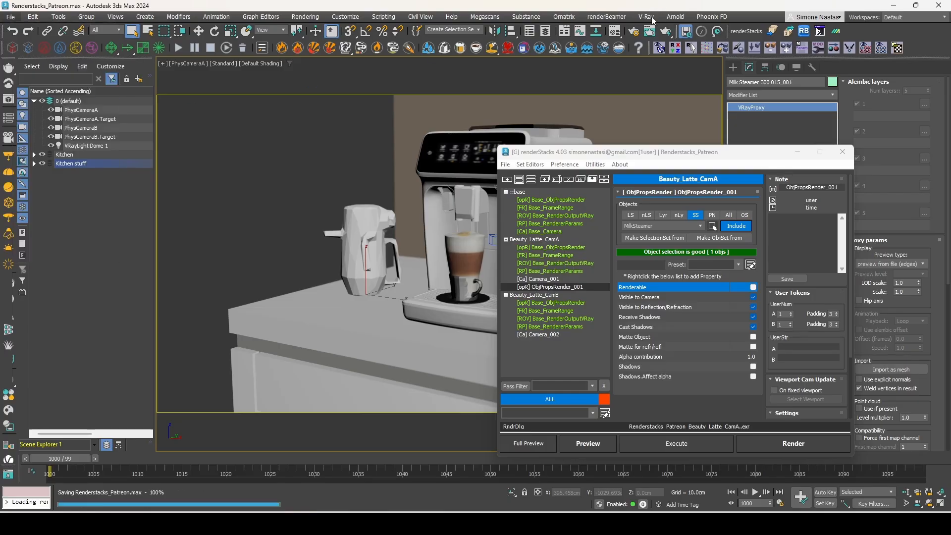
Render the PhysCameraA view in the V-Ray Frame Buffer and place that window beside renderStacks
click(646, 16)
click(654, 33)
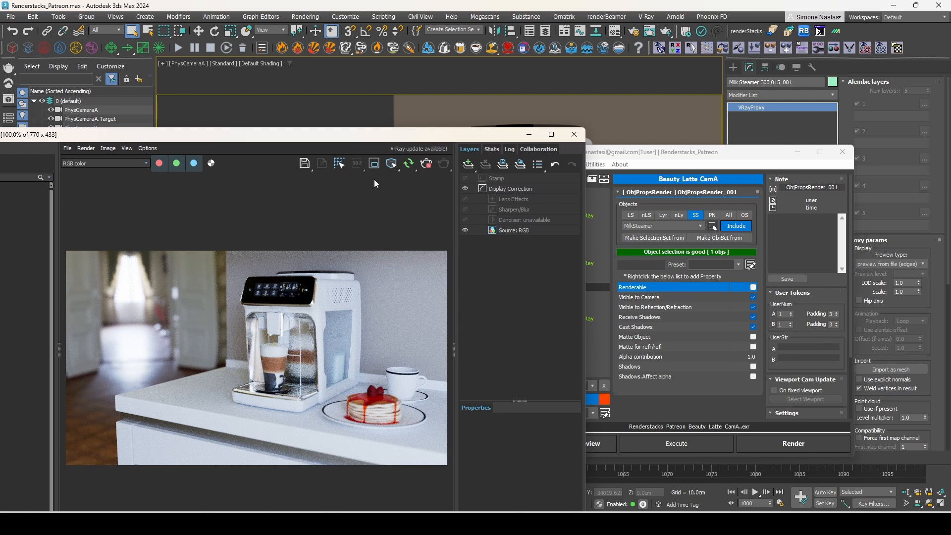
drag(297, 134, 176, 149)
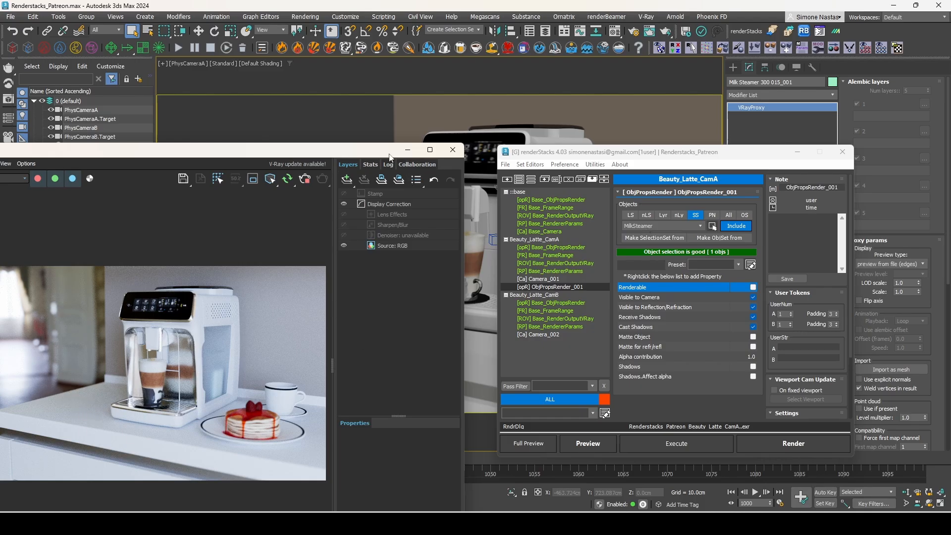
drag(390, 157, 336, 113)
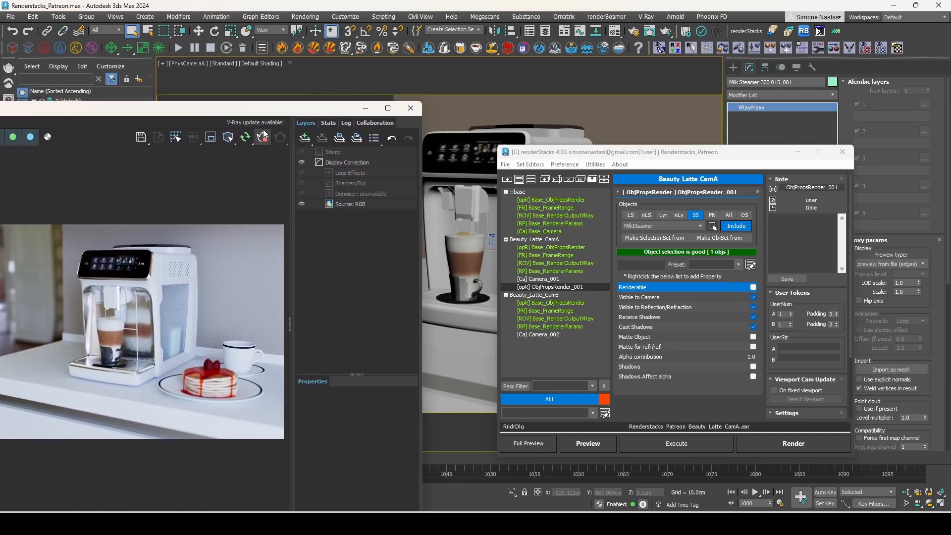
Disable the Beauty_Latte_CamA pass's added ObjPropsRender pmodifier and select the pass's Camera pmodifier
click(563, 278)
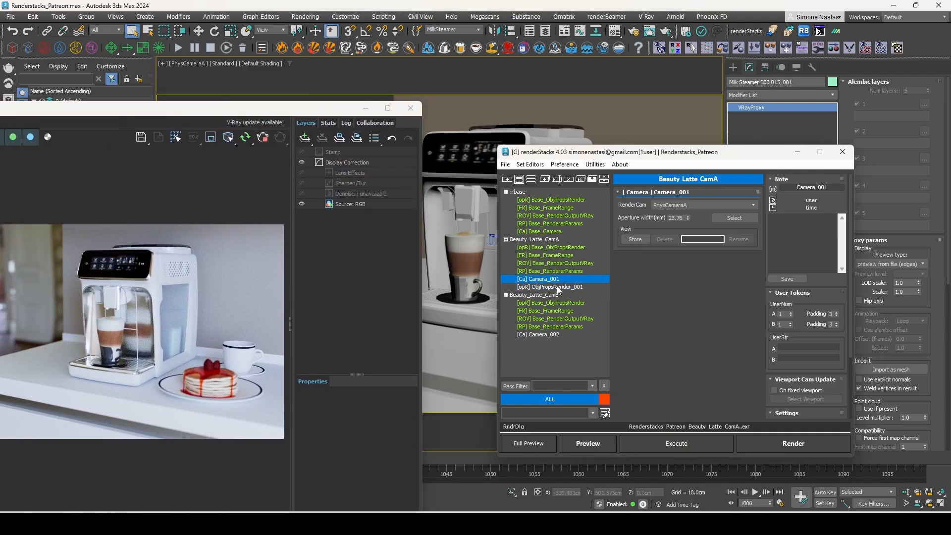
click(557, 287)
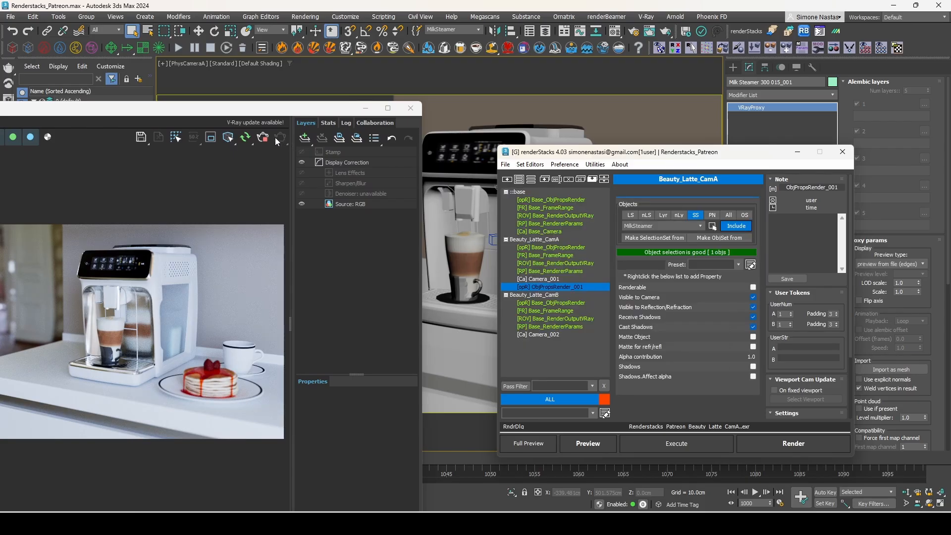
click(563, 278)
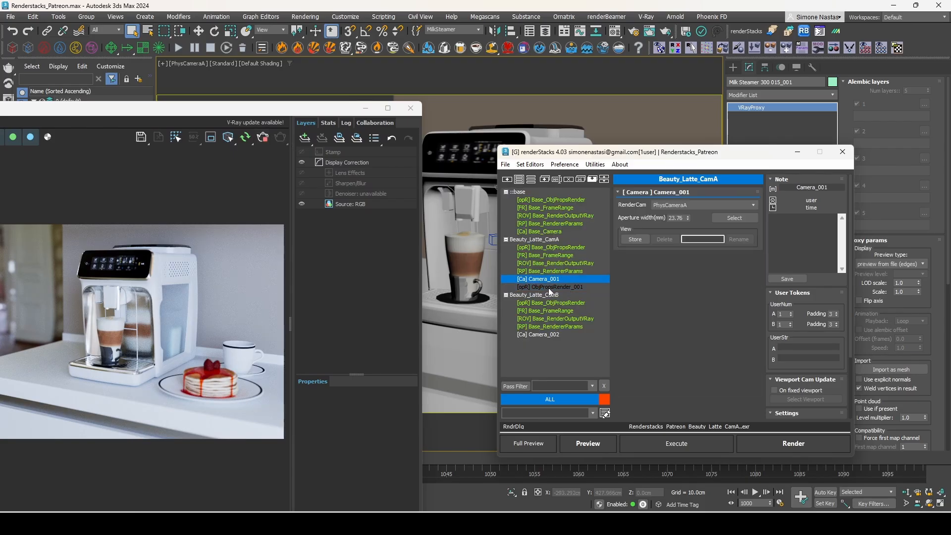
Reload the Beauty_Latte_CamA pass to refresh the interactive render, and close the V-Ray Frame Buffer after checking the milk steamer
click(544, 247)
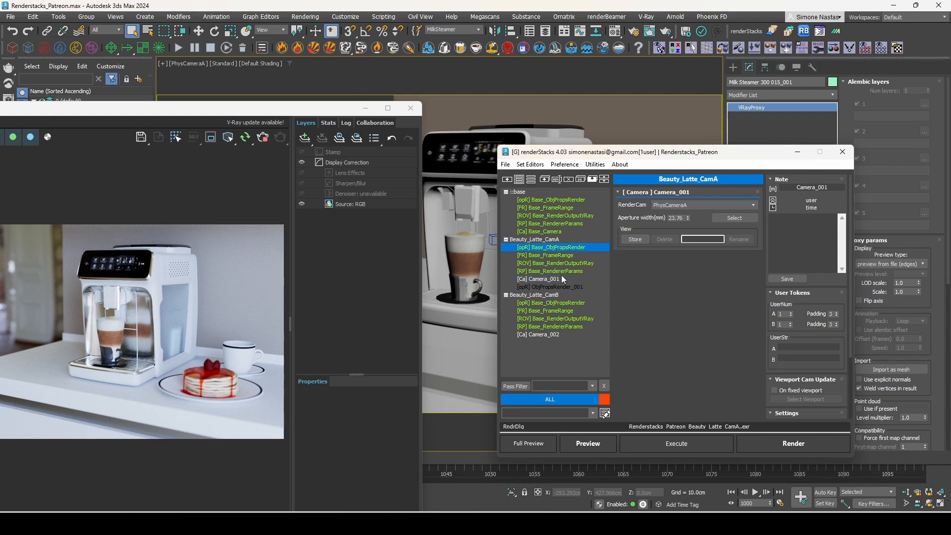
click(536, 240)
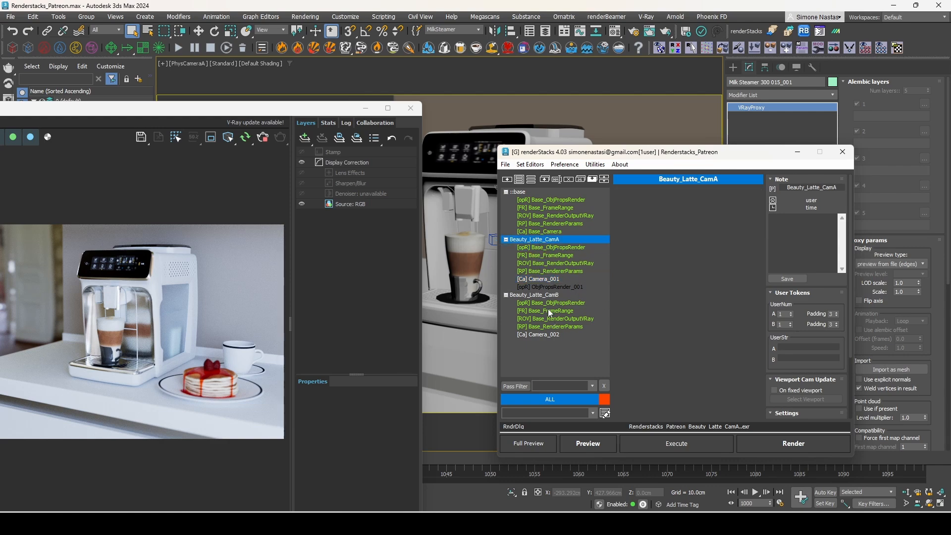
click(545, 295)
click(545, 240)
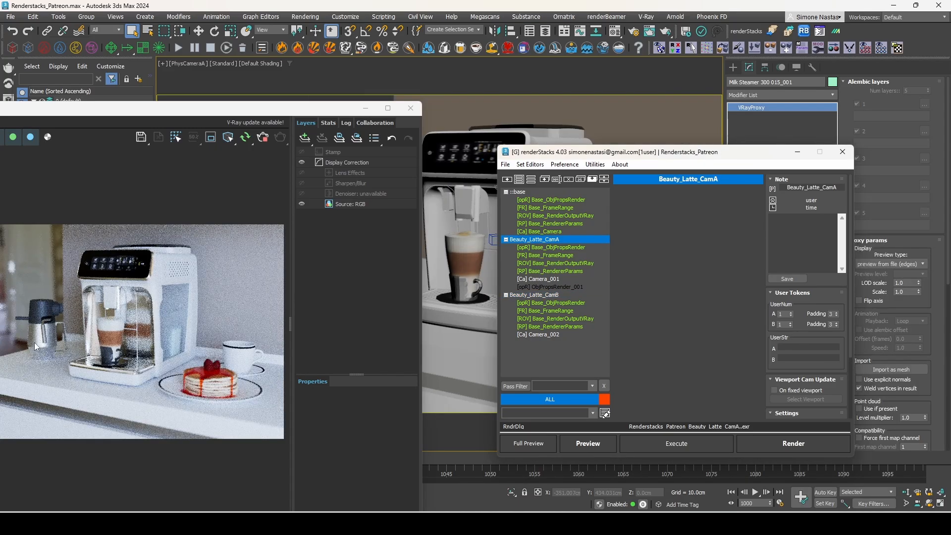
drag(237, 107, 607, 76)
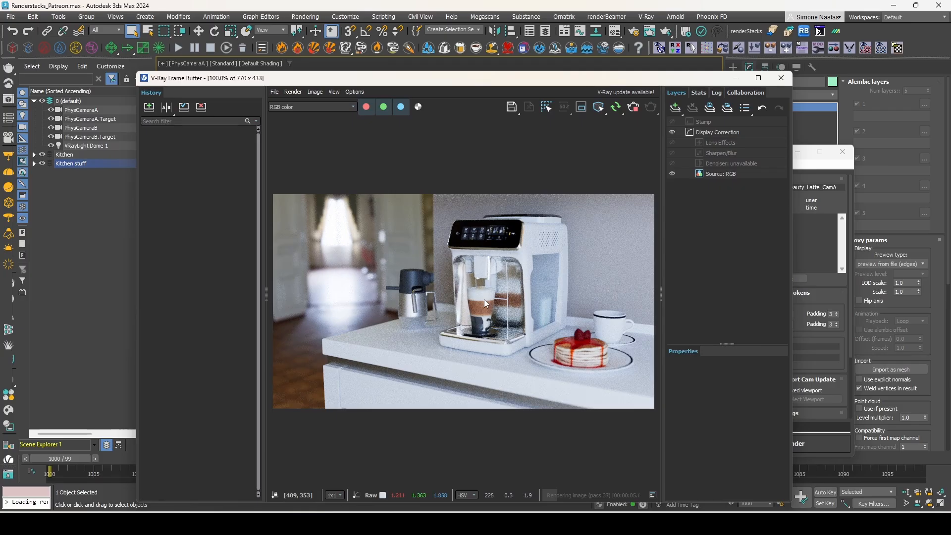
click(785, 79)
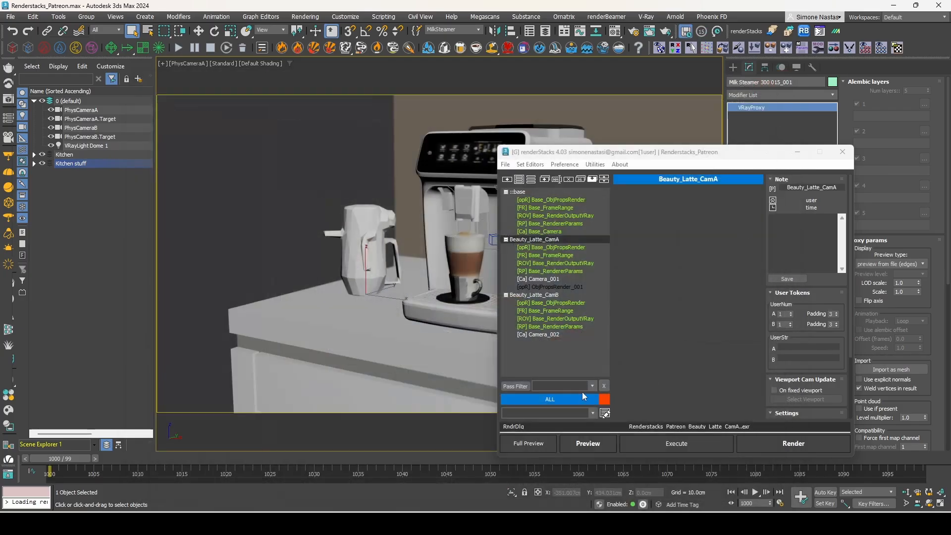
Inspect the milk steamer's Object Properties with the Beauty_Latte_CamA pass's ObjPropsRender_001 pmodifier disabled, and cancel without changes
click(552, 287)
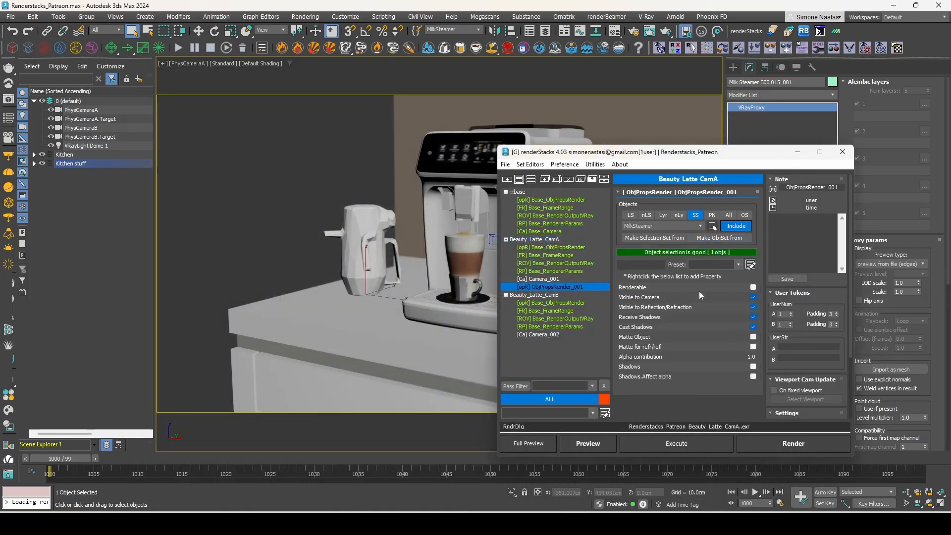
right_click(361, 254)
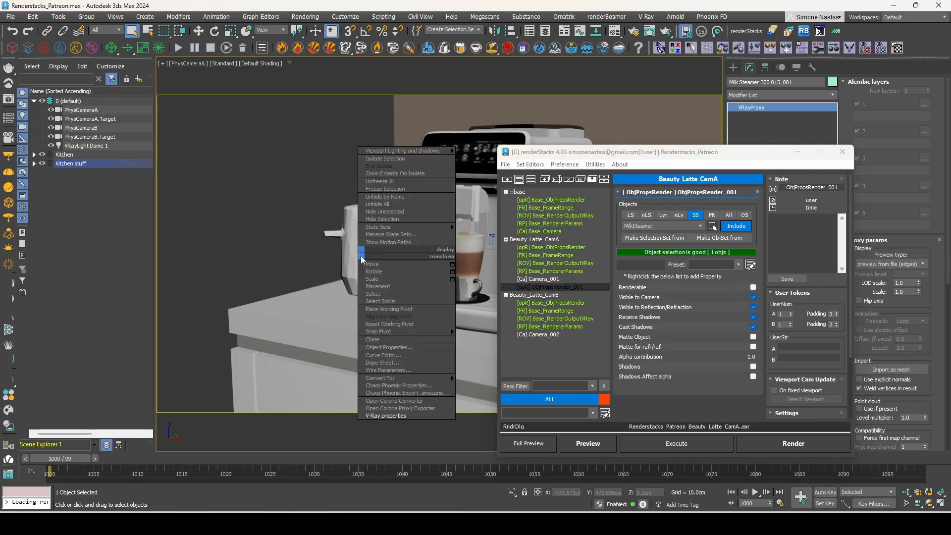
click(403, 347)
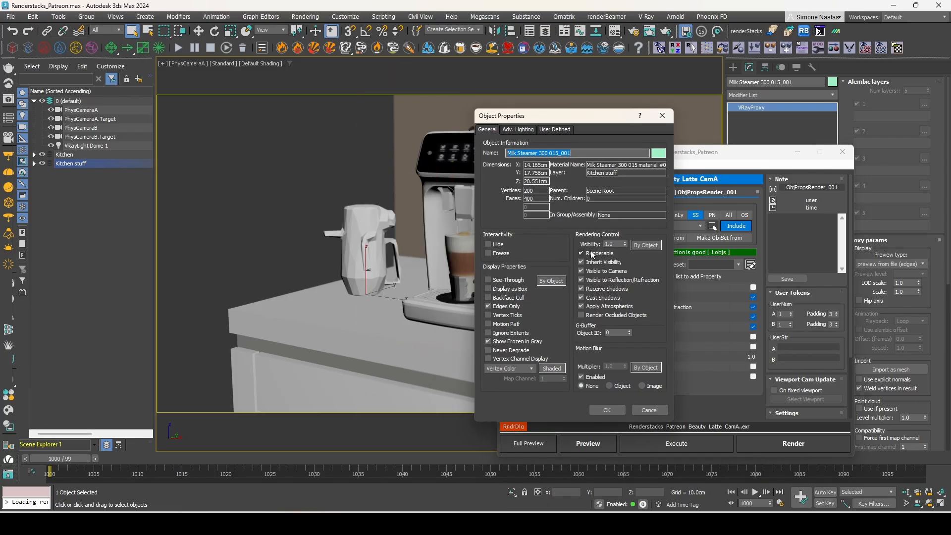
click(650, 411)
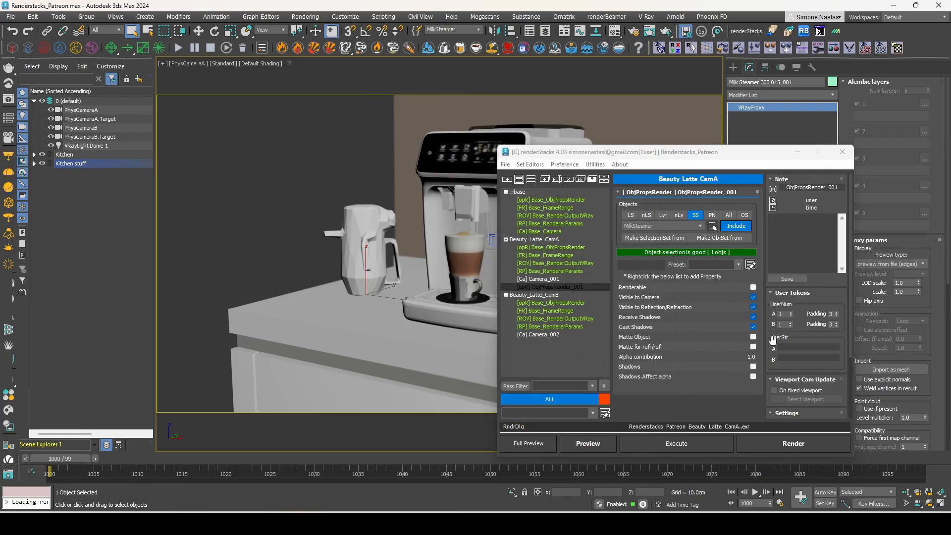
Re-enable the ObjPropsRender_001 pmodifier and reload the Beauty_Latte_CamA pass
click(552, 286)
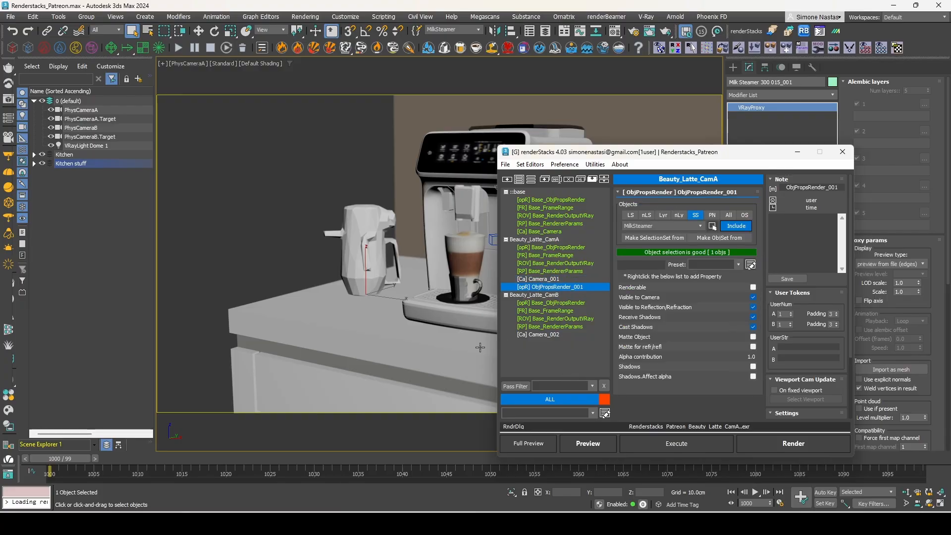
click(554, 294)
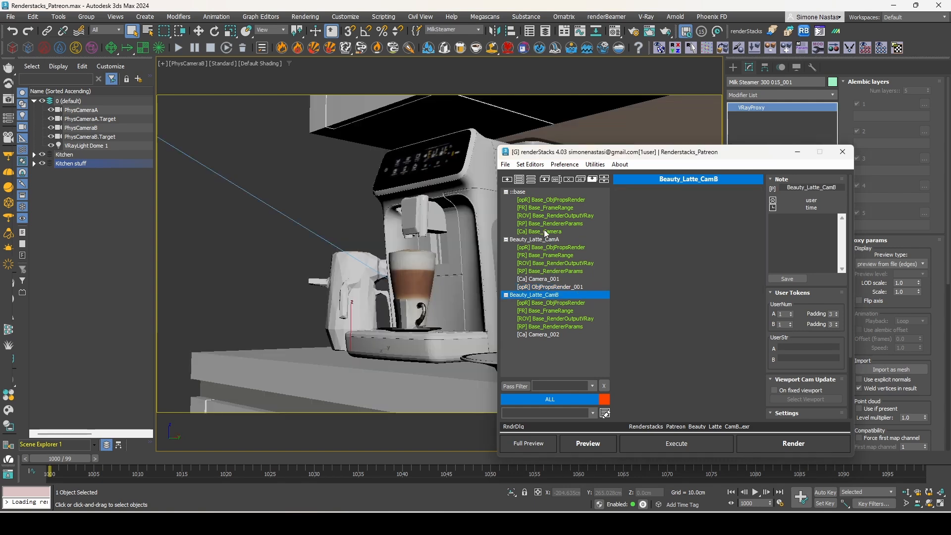
click(545, 231)
click(545, 240)
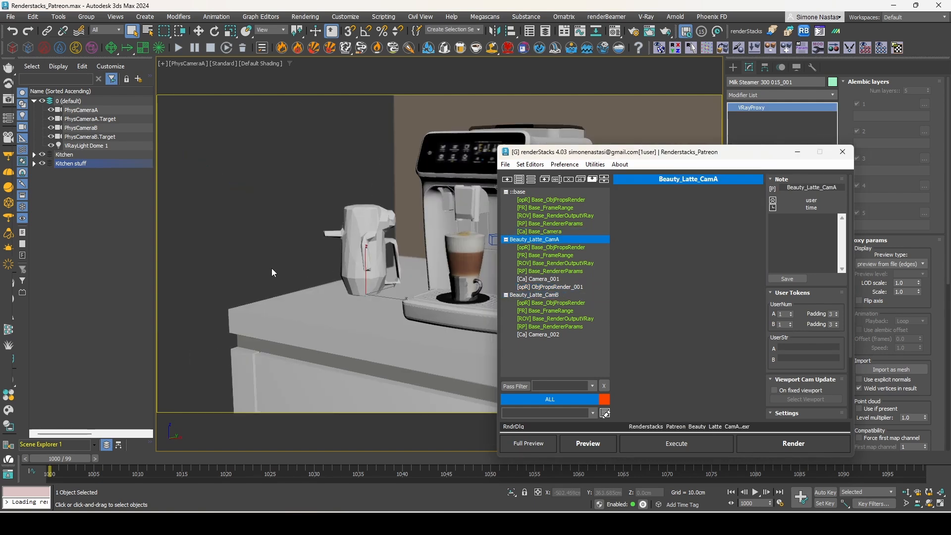
Check the Renderable setting in the milk steamer's Object Properties with the pass's ObjPropsRender_001 pmodifier applied
right_click(340, 256)
click(387, 356)
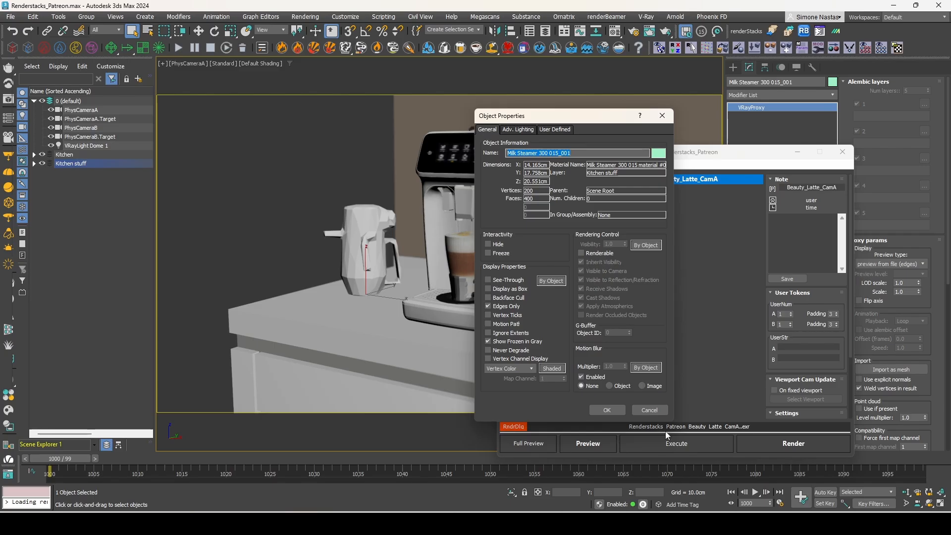
click(607, 410)
Switch ObjPropsRender_001 to layer sets and create a layer set named KitchenExample from the Kitchen and Kitchen stuff layers
click(557, 287)
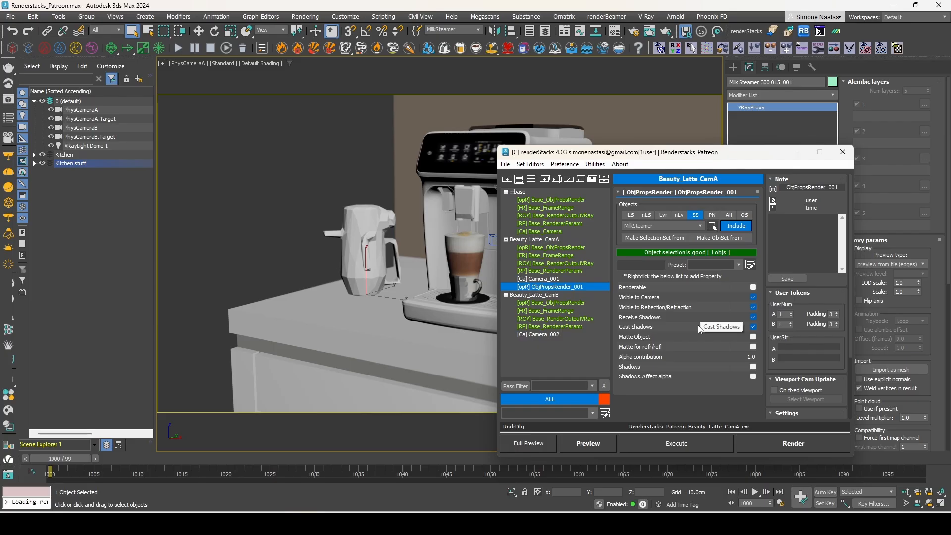
click(630, 216)
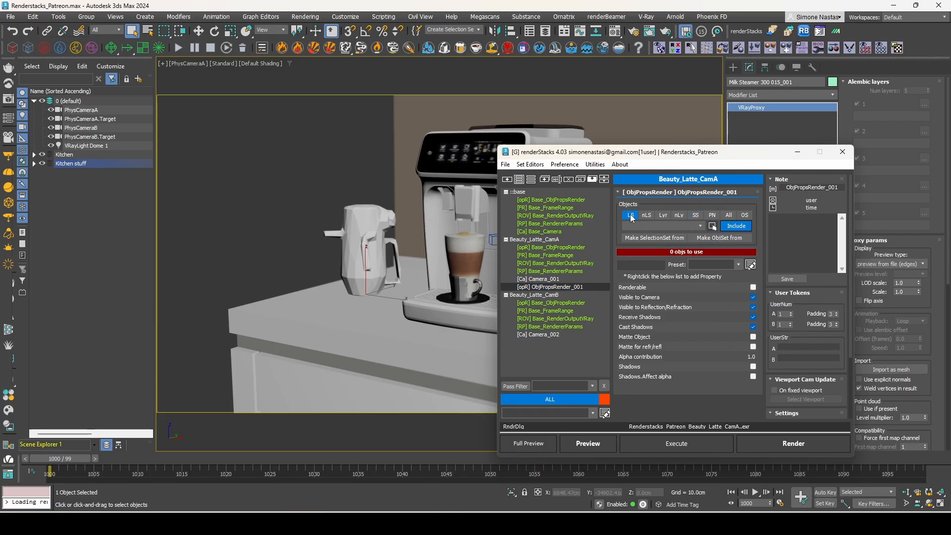
click(701, 226)
click(630, 215)
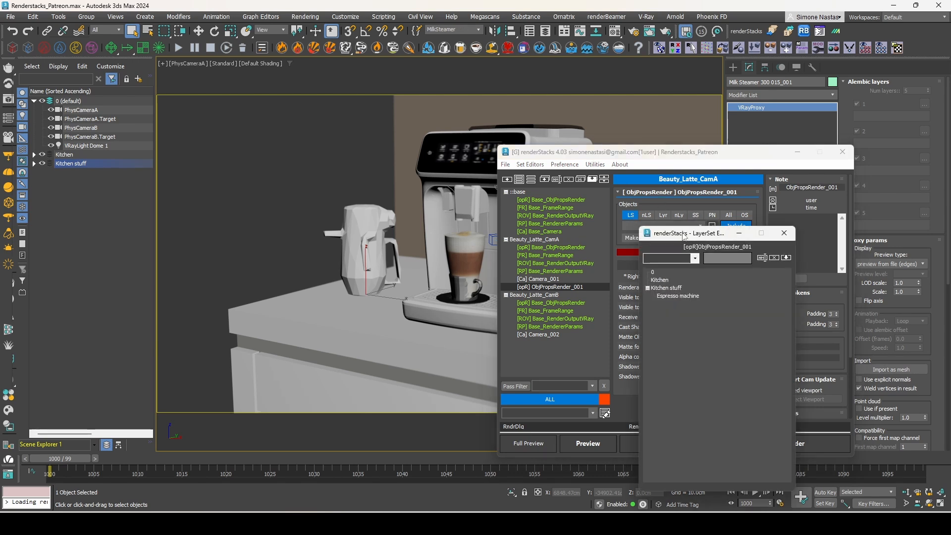
drag(686, 236, 363, 247)
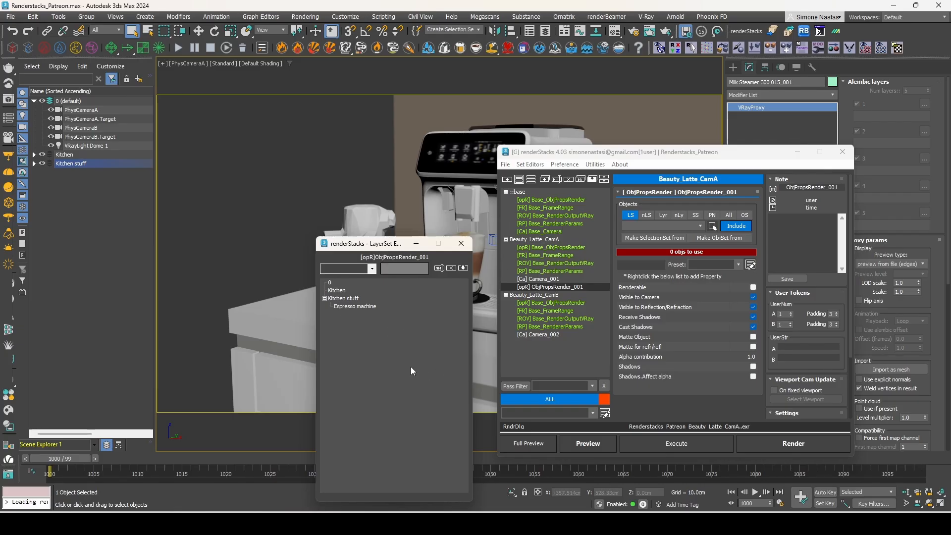
click(348, 299)
ctrl+click(335, 289)
click(351, 272)
text(Kitche)
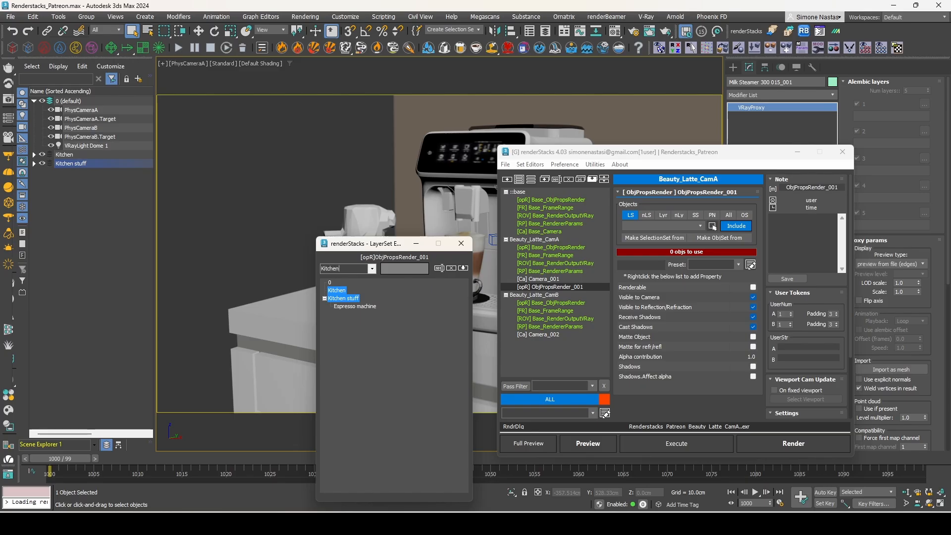
text(nExample)
key(Return)
click(416, 269)
Assign the KitchenExample layer set to ObjPropsRender_001 and expand the Kitchen and Kitchen stuff layers in the Scene Explorer
click(682, 226)
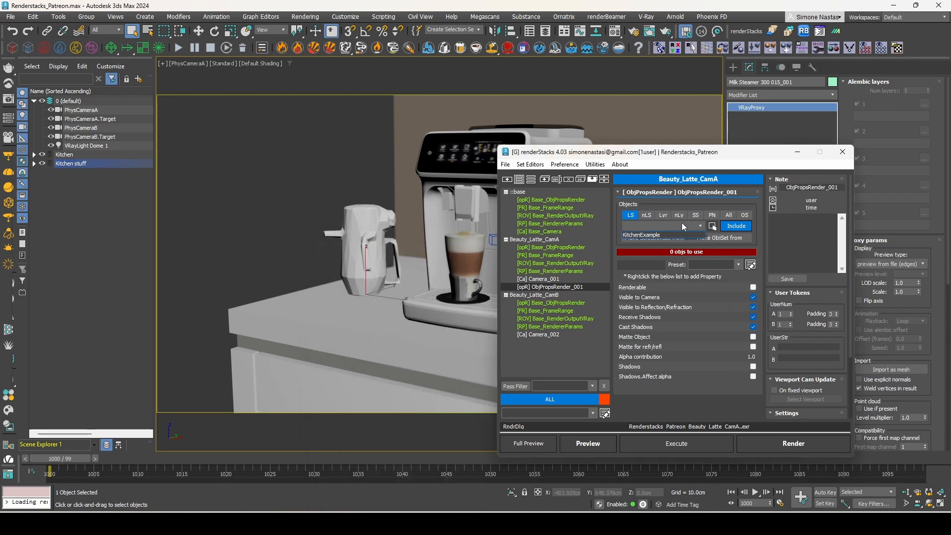
click(681, 235)
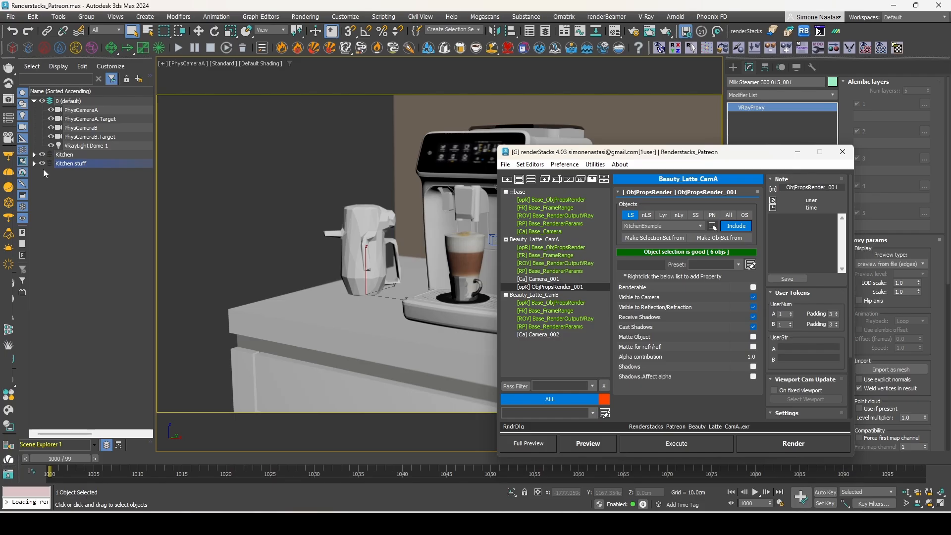
click(34, 155)
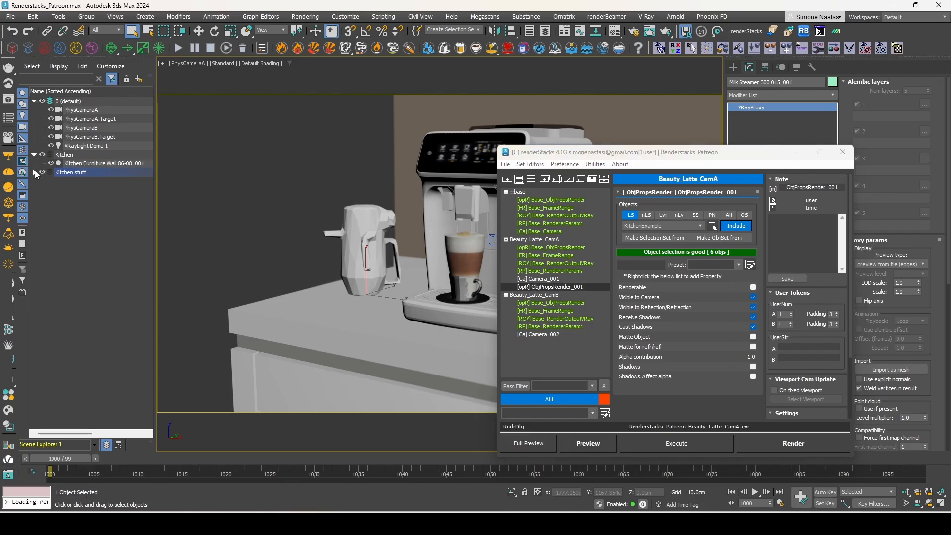
click(34, 172)
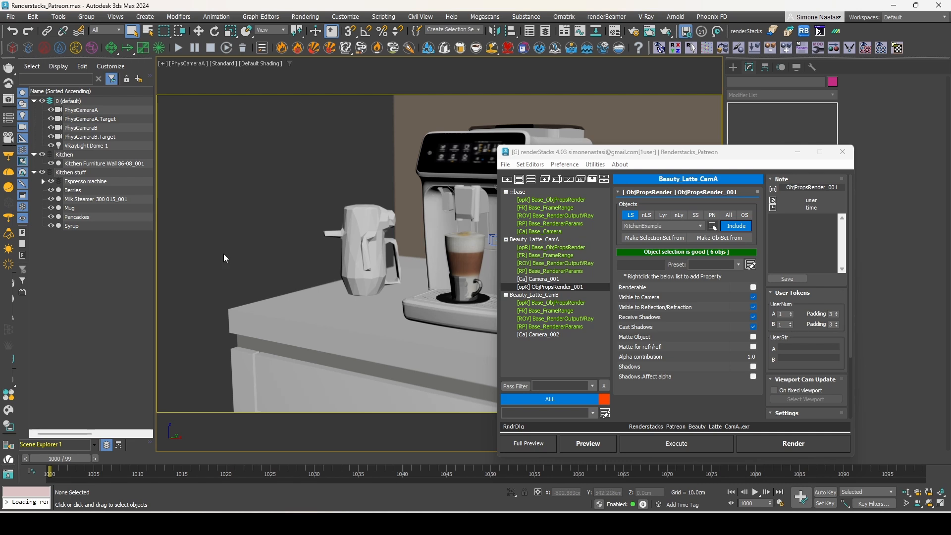
Assign KitchenExample to ObjPropsRender_001 as a nested layer set and expand the Espresso machine layer in the Scene Explorer
click(646, 216)
click(654, 227)
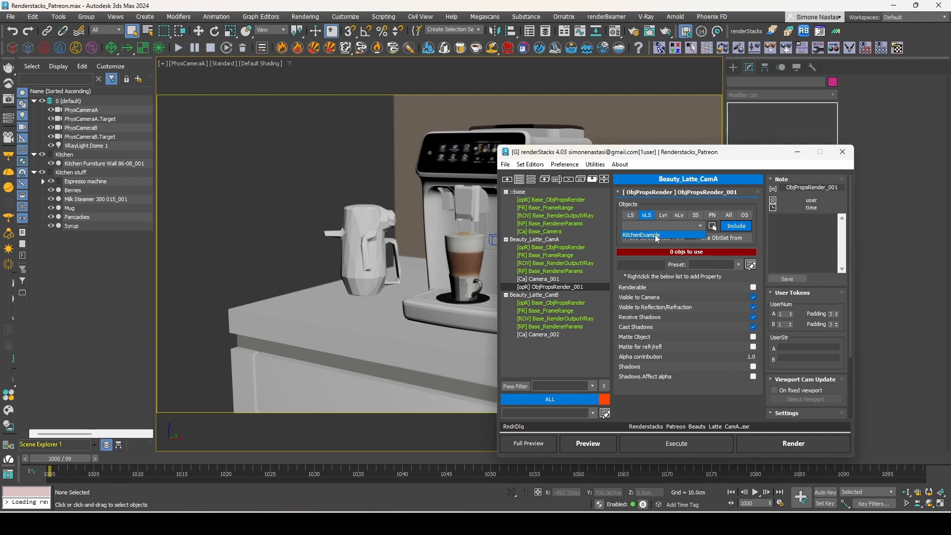
click(657, 235)
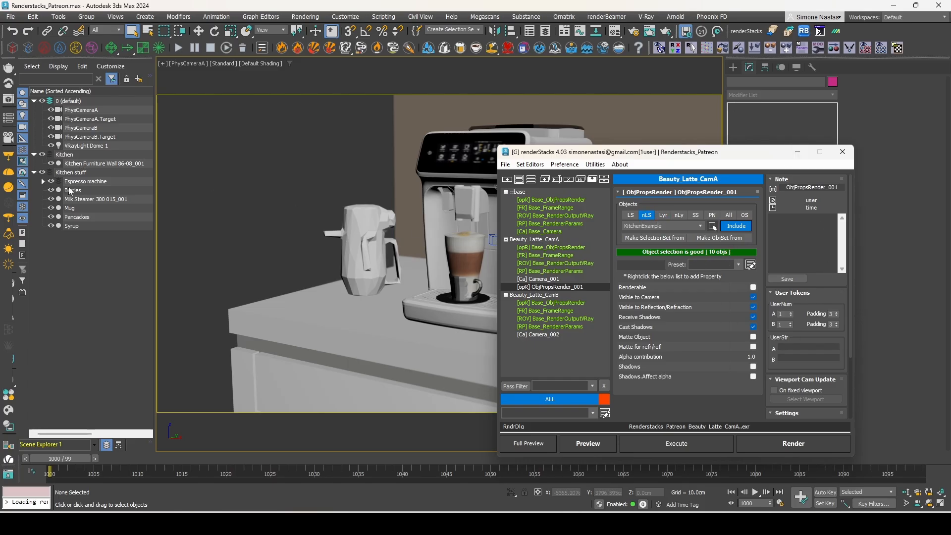
click(43, 181)
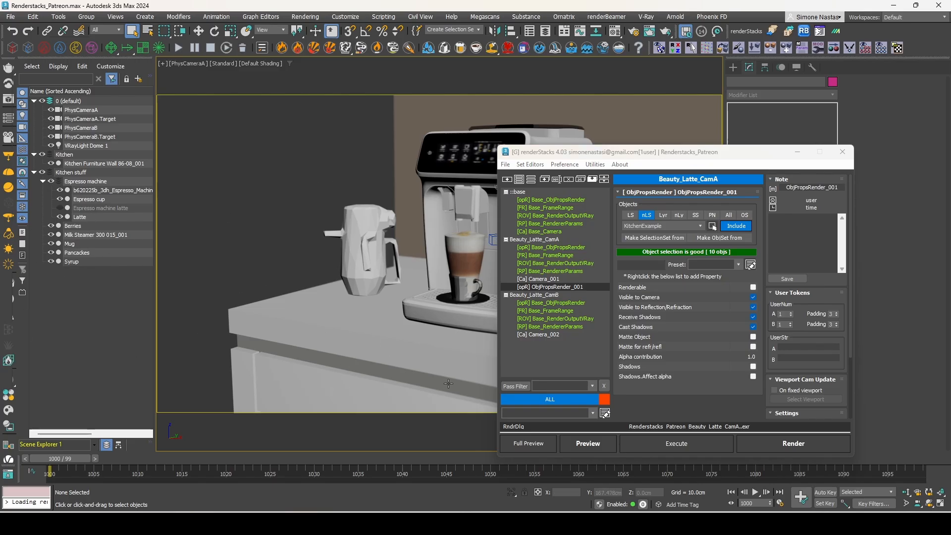
Review which layers belong to KitchenExample in the LayerSet Editor and close it
click(646, 215)
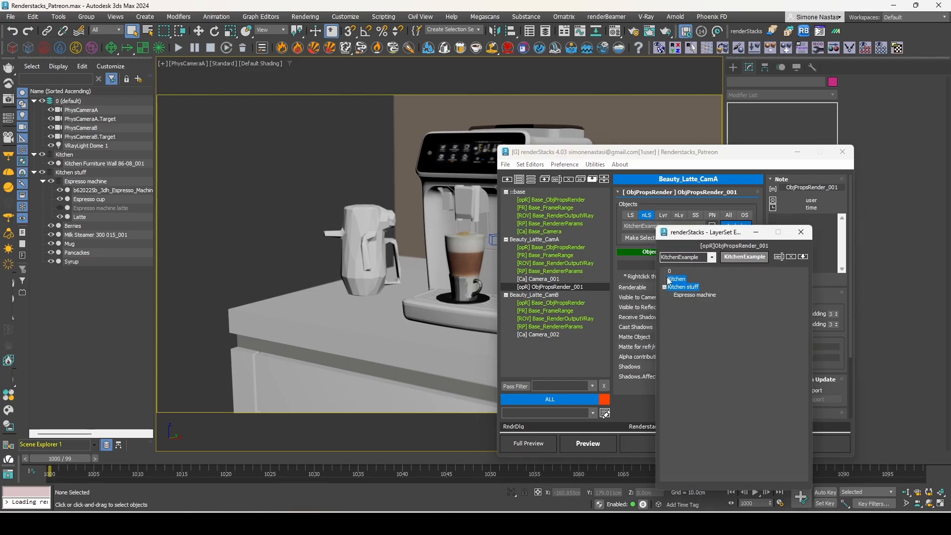
drag(728, 231, 245, 223)
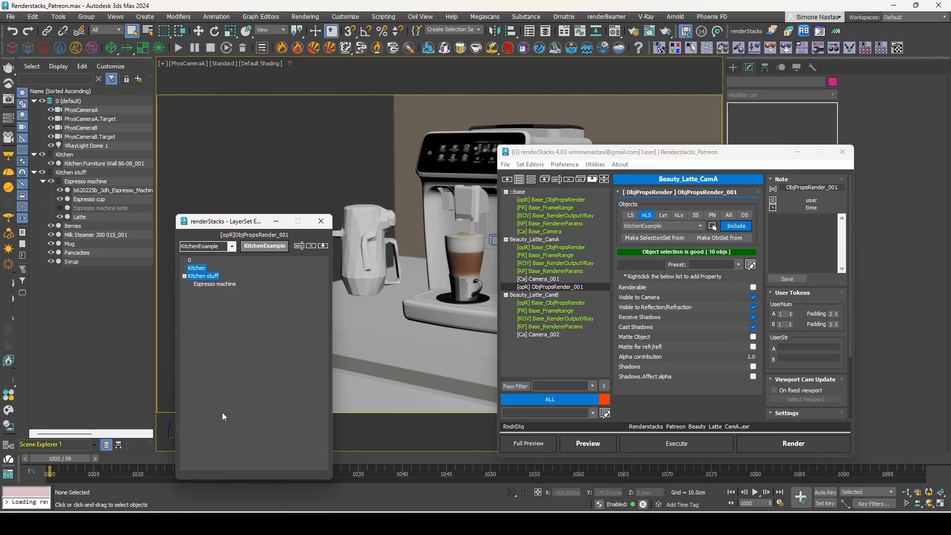
click(323, 222)
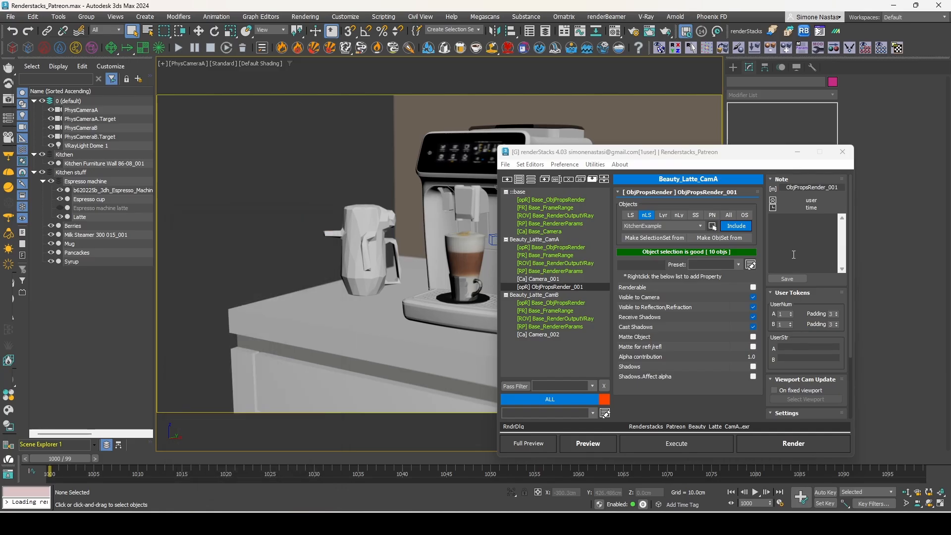
Switch ObjPropsRender_001's object source to a single layer and choose the Kitchen layer
click(668, 218)
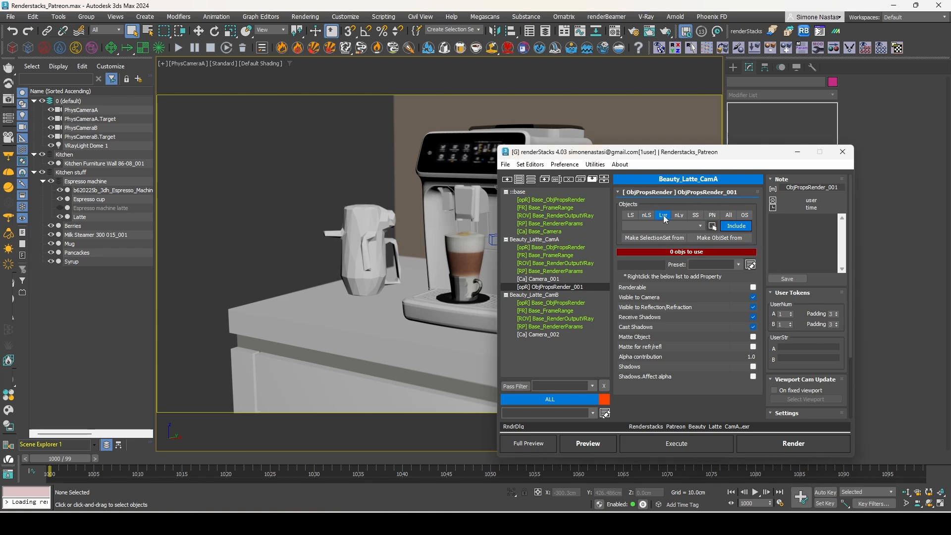
click(676, 227)
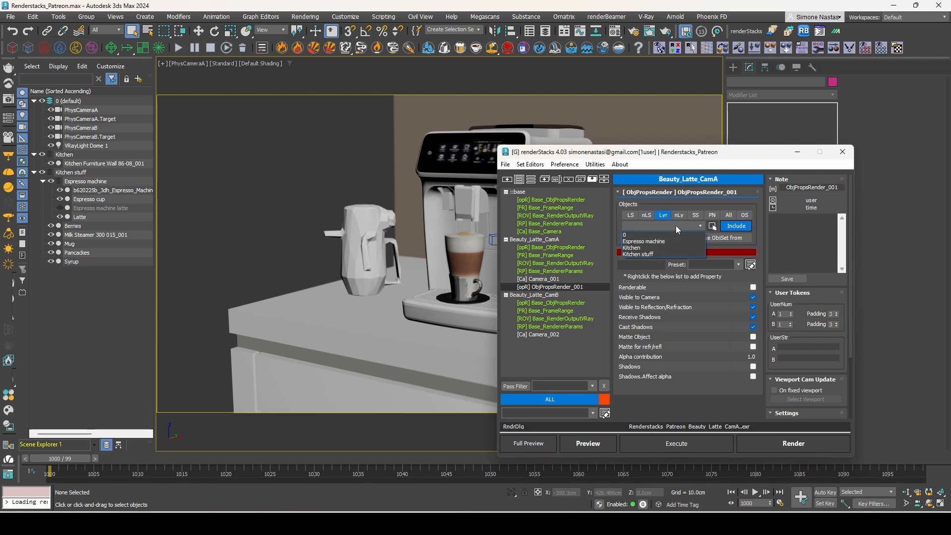
click(636, 247)
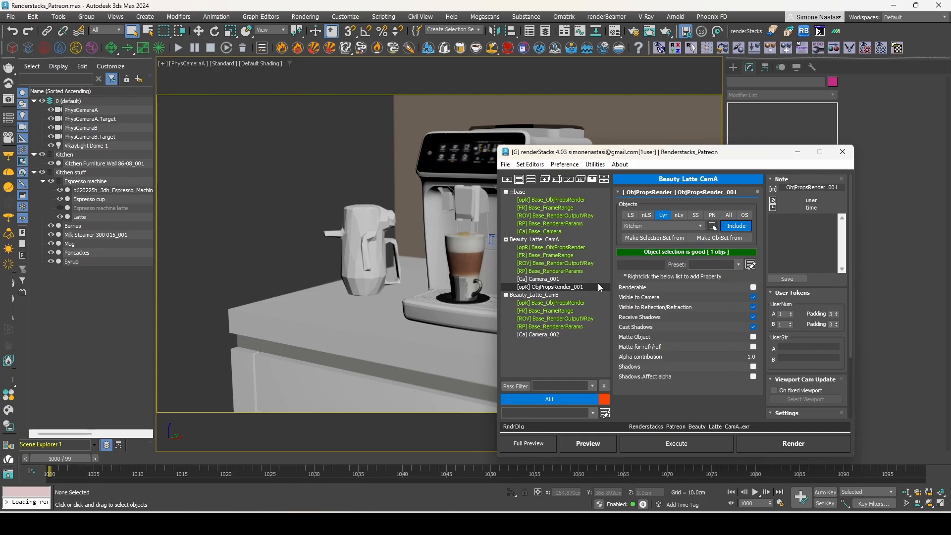
Delete the ObjPropsRender_001 pmodifier from the Beauty_Latte_CamA pass
click(567, 287)
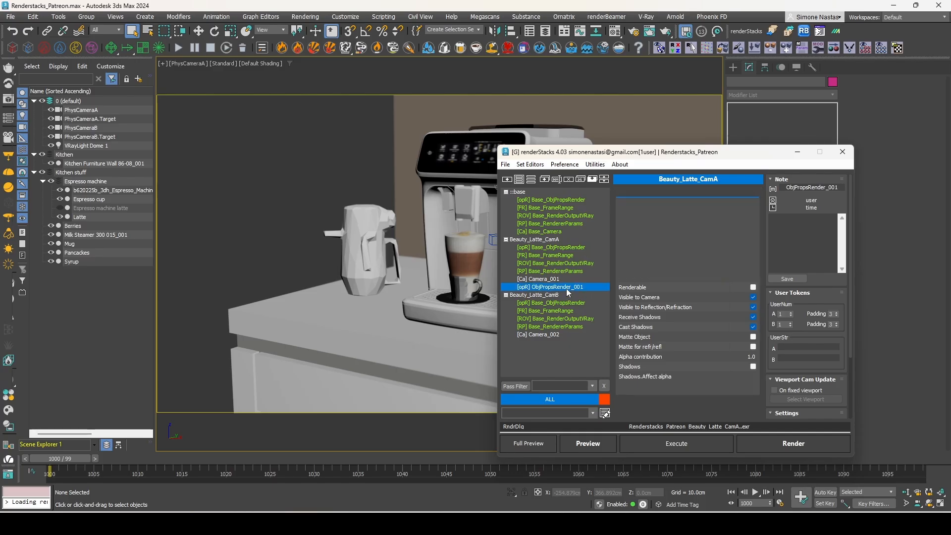
key(Delete)
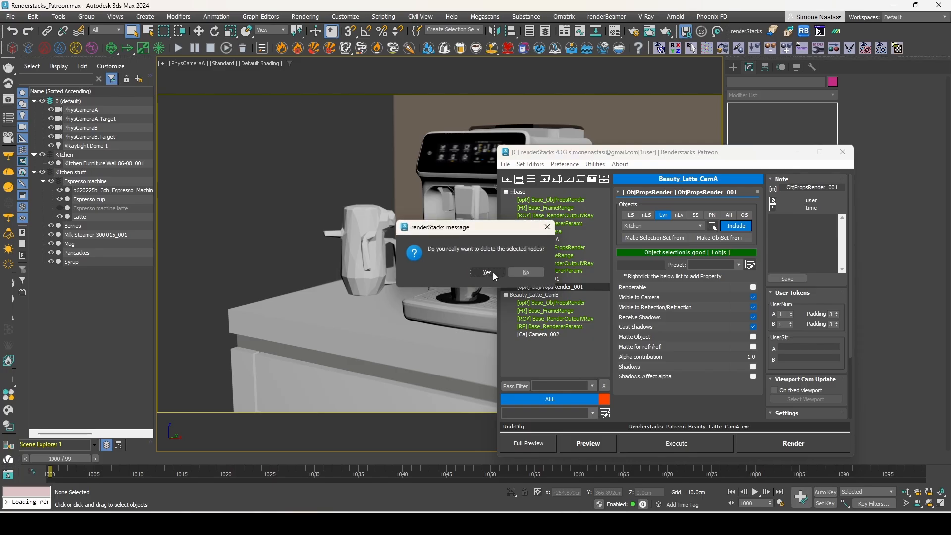
key(Return)
click(556, 241)
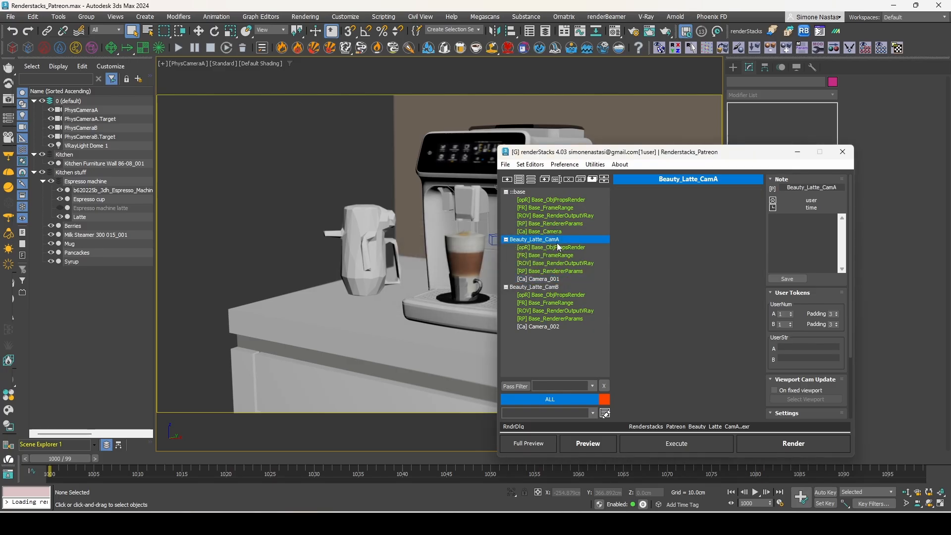
right_click(557, 243)
mouse_move(595, 249)
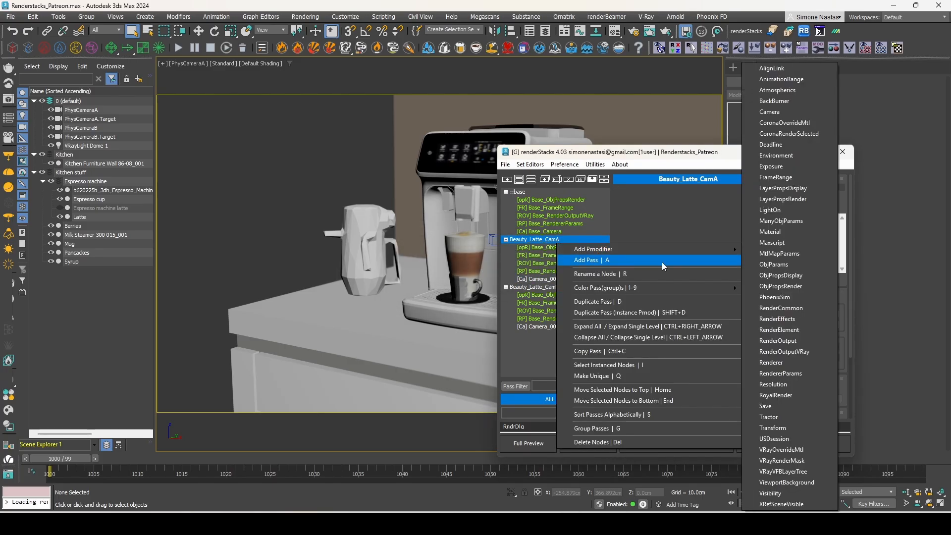
click(785, 493)
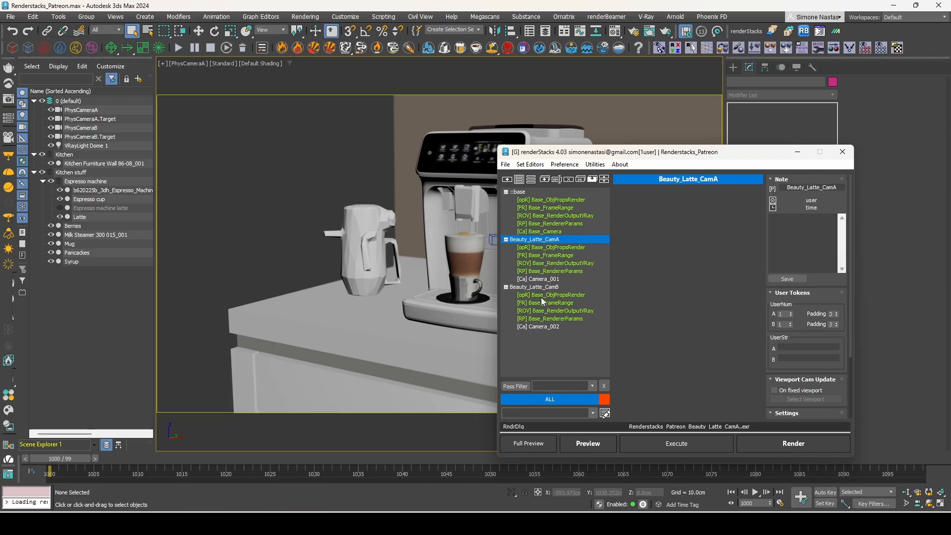
Add a Visibility pmodifier to the Beauty_Latte_CamA pass
right_click(545, 239)
mouse_move(678, 247)
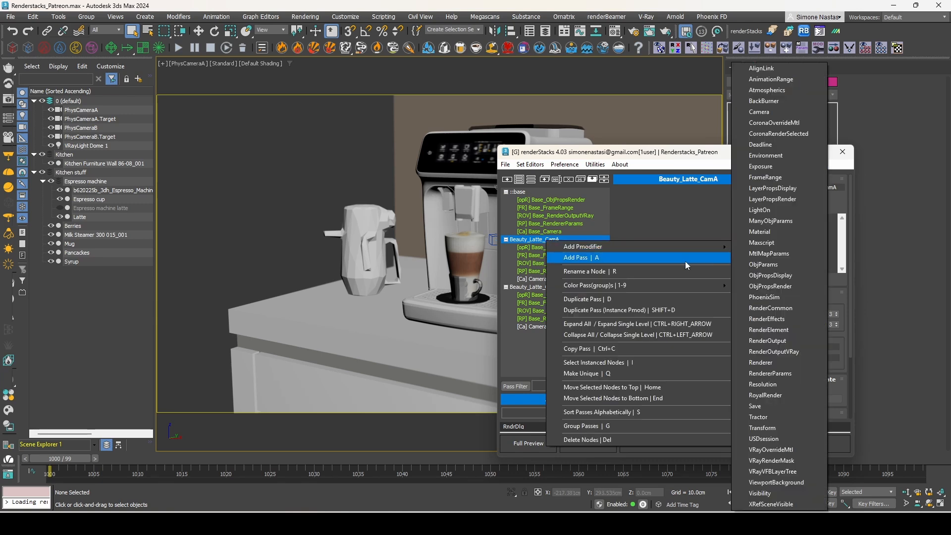
click(787, 494)
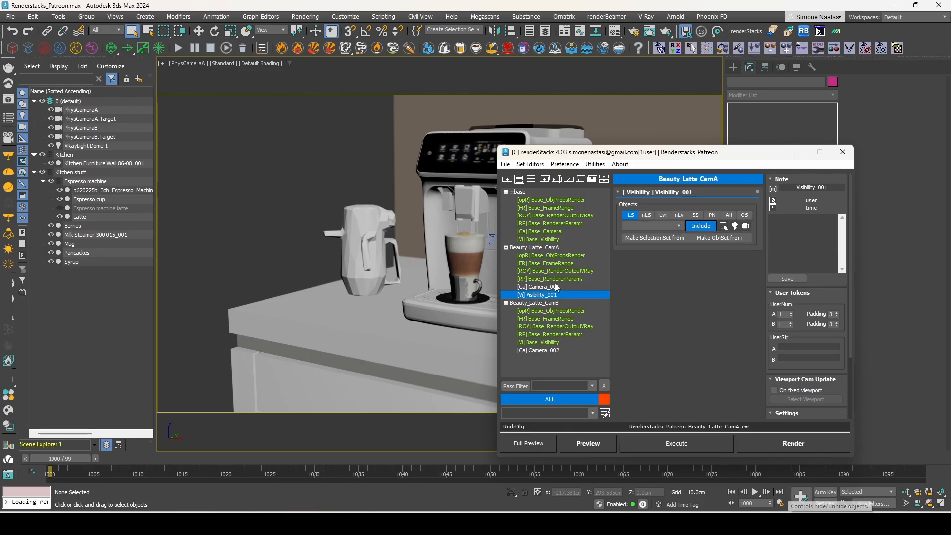
Close the VLC media player window
right_click(671, 523)
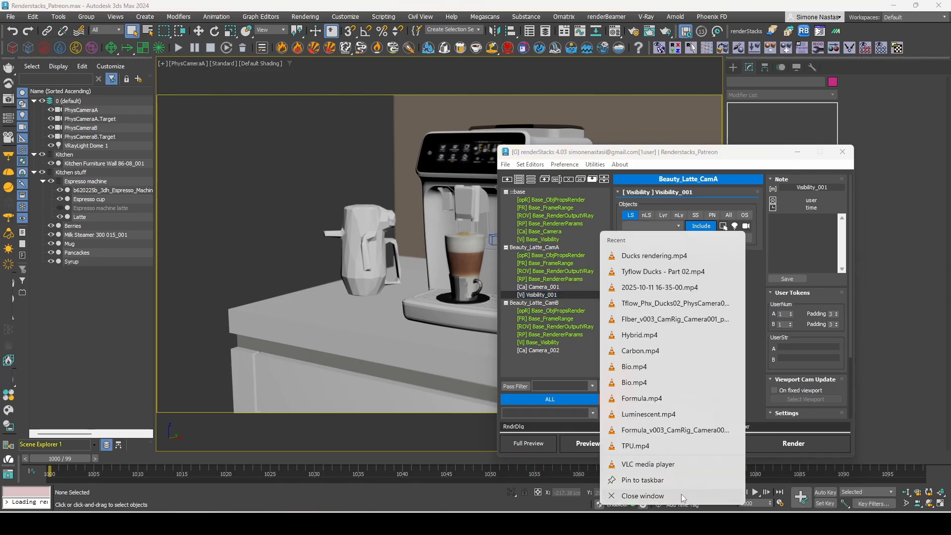
click(681, 494)
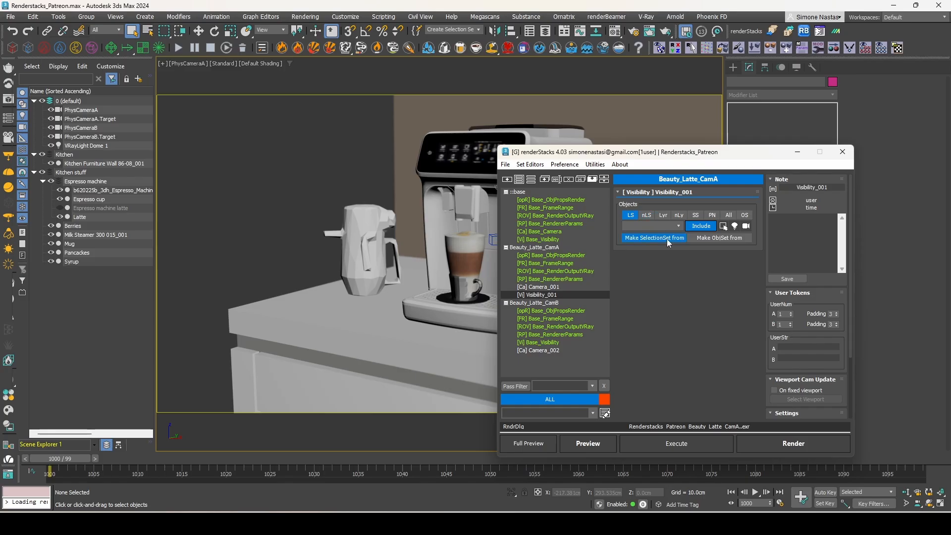
Assign the KitchenExample layer set to Beauty_Latte_CamA's Visibility pmodifier and open the LayerSet Editor for it
click(676, 226)
click(641, 235)
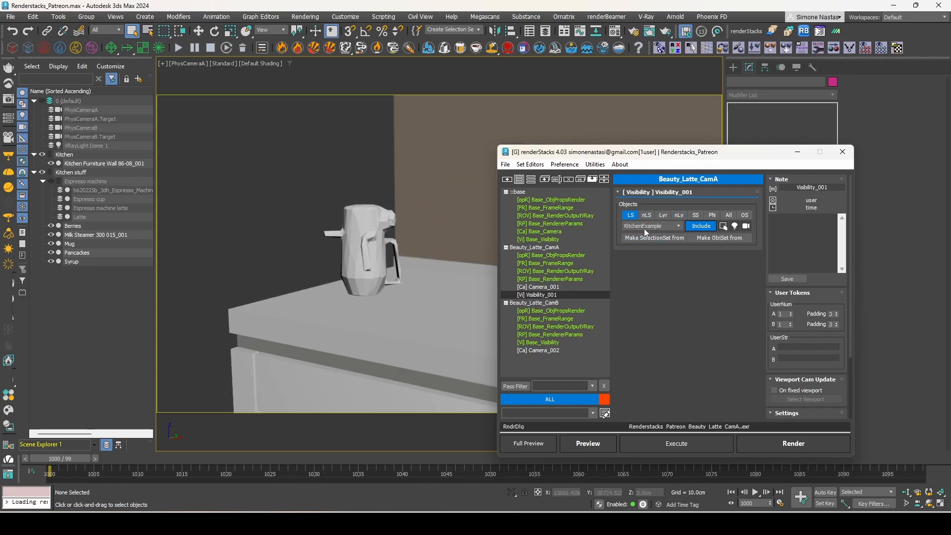
drag(650, 156, 751, 125)
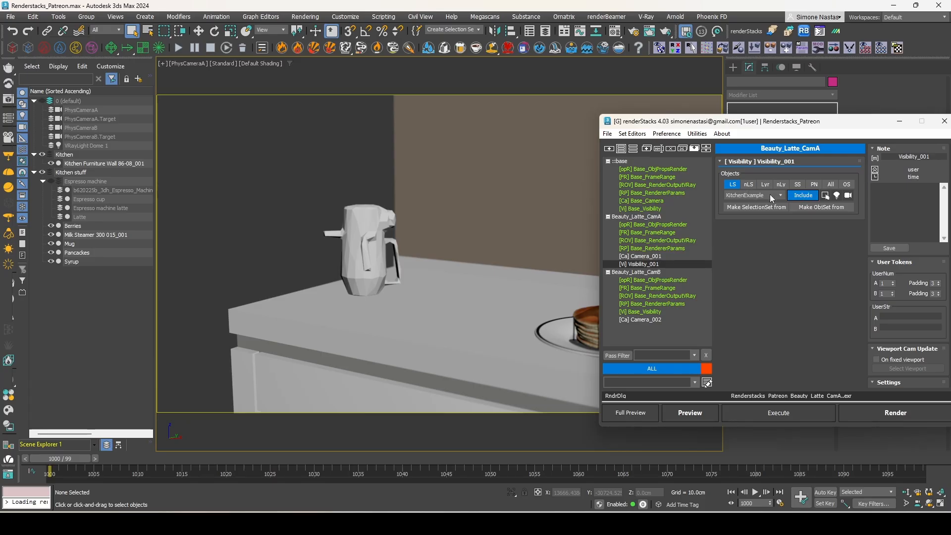
click(733, 185)
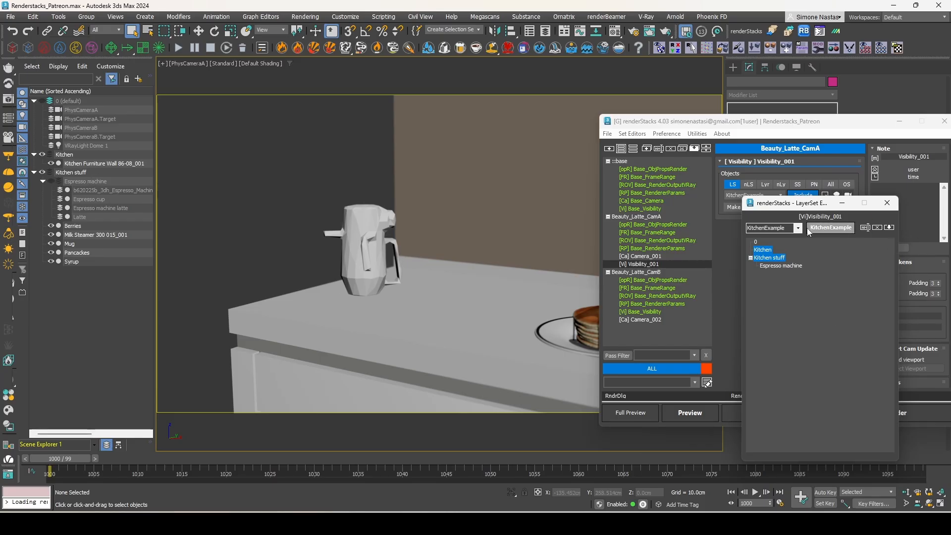
Close the LayerSet editor and set Visibility_001 to include the nested layer set KitchenExample
click(886, 203)
click(748, 184)
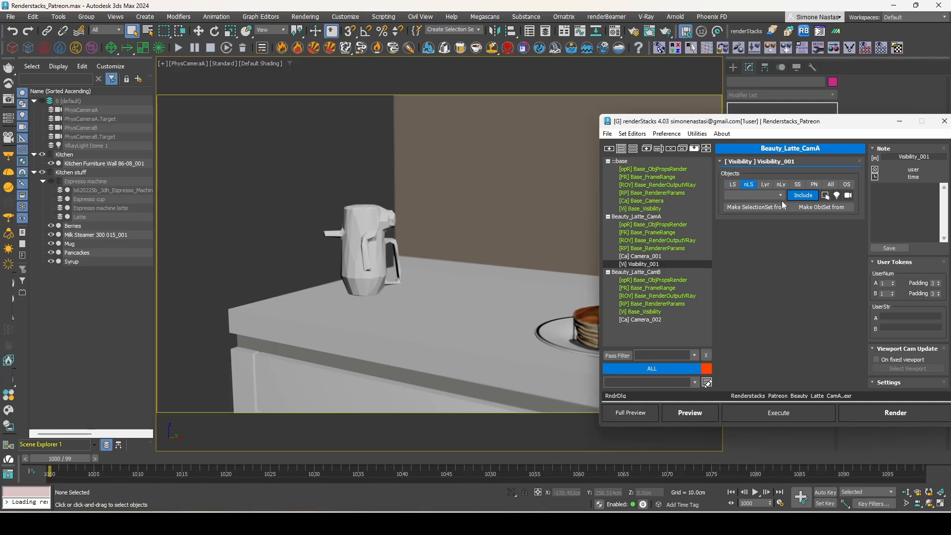
click(779, 195)
click(754, 204)
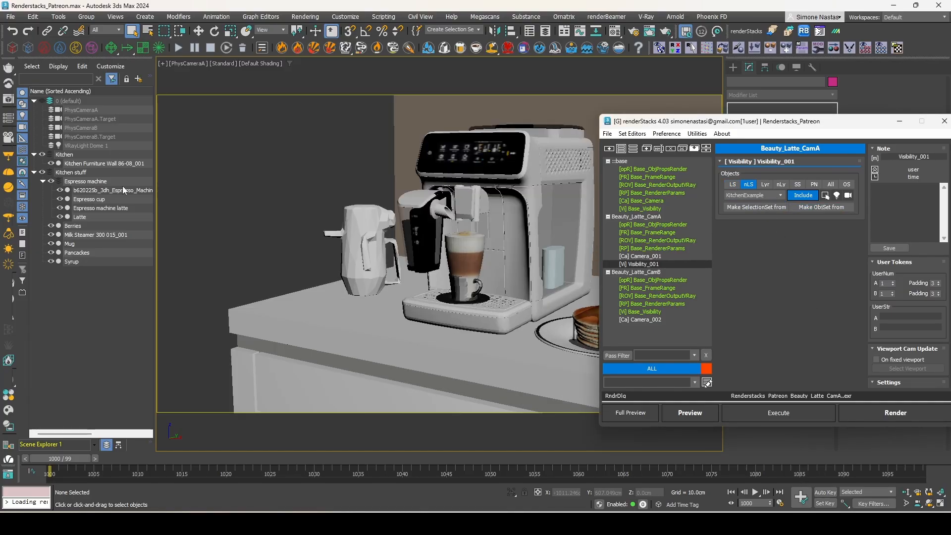
Set Visibility_001 to include only the Espresso machine layer
click(67, 183)
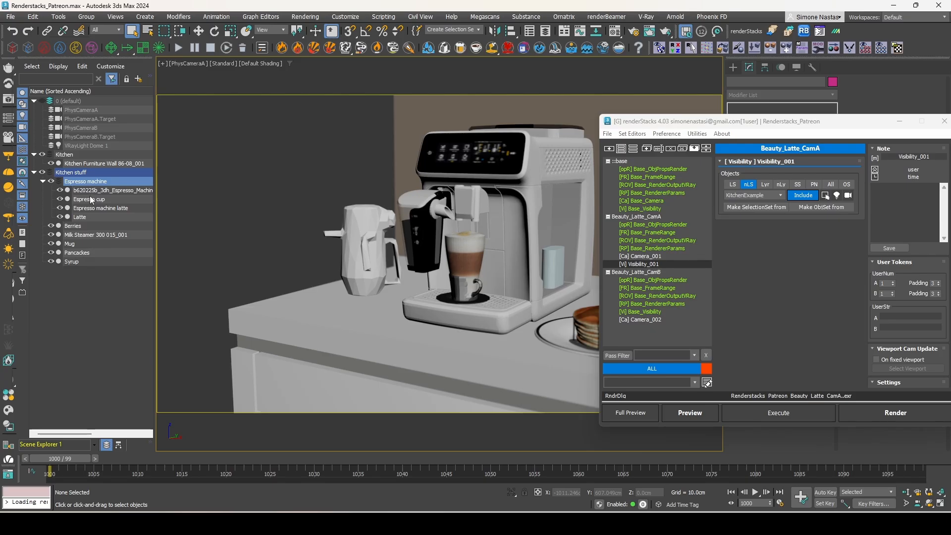
click(768, 186)
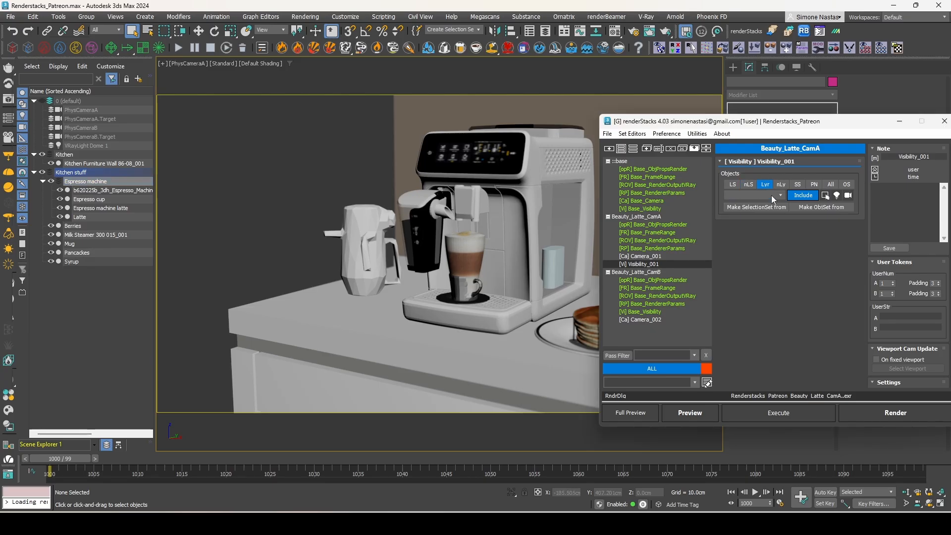
click(780, 195)
click(750, 218)
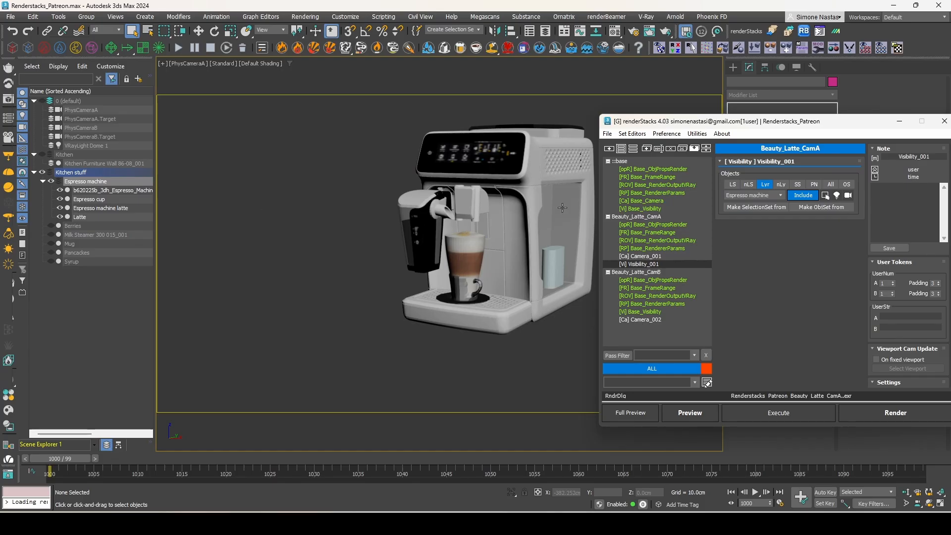
Set Visibility_001 to include the nested layer Kitchen stuff together with its sublayers
click(782, 184)
click(780, 195)
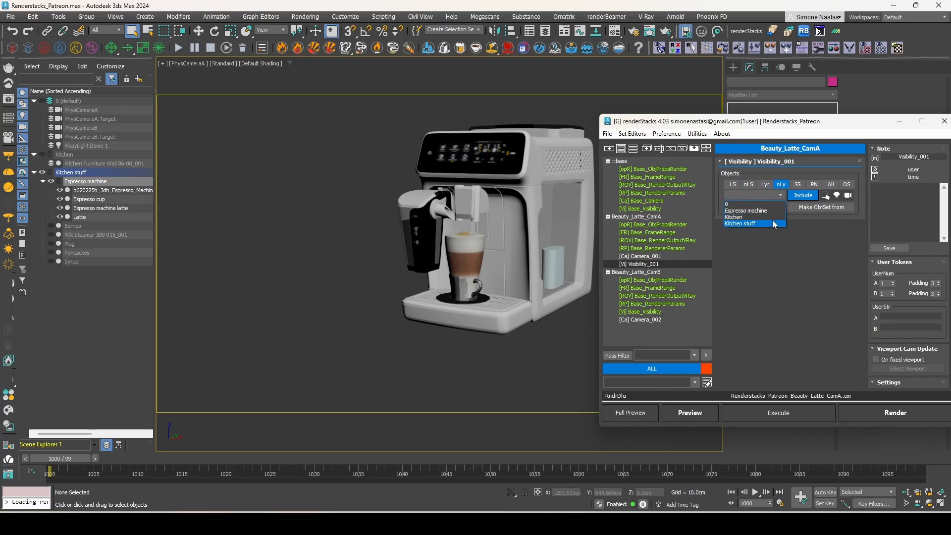
click(773, 223)
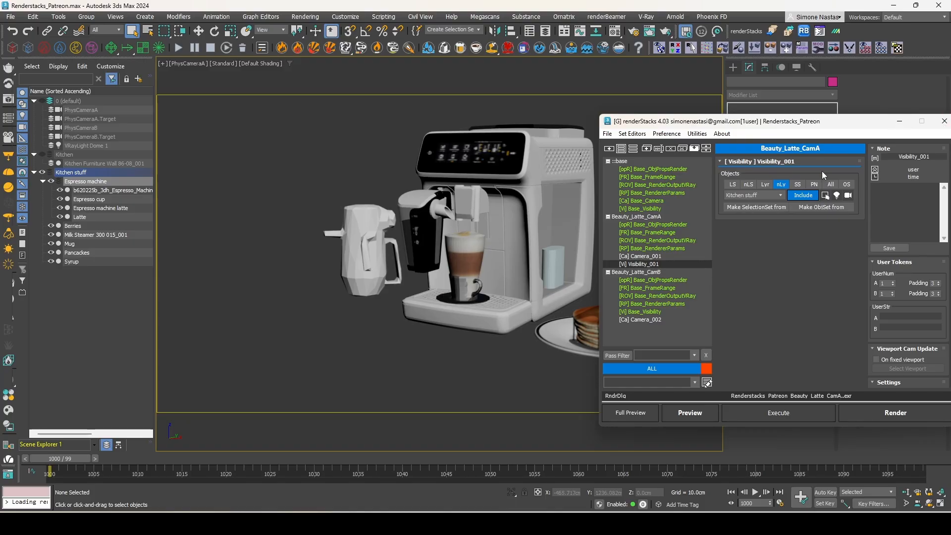
Set Visibility_001 to include the MilkSteamer selection set
click(797, 184)
click(781, 195)
click(765, 205)
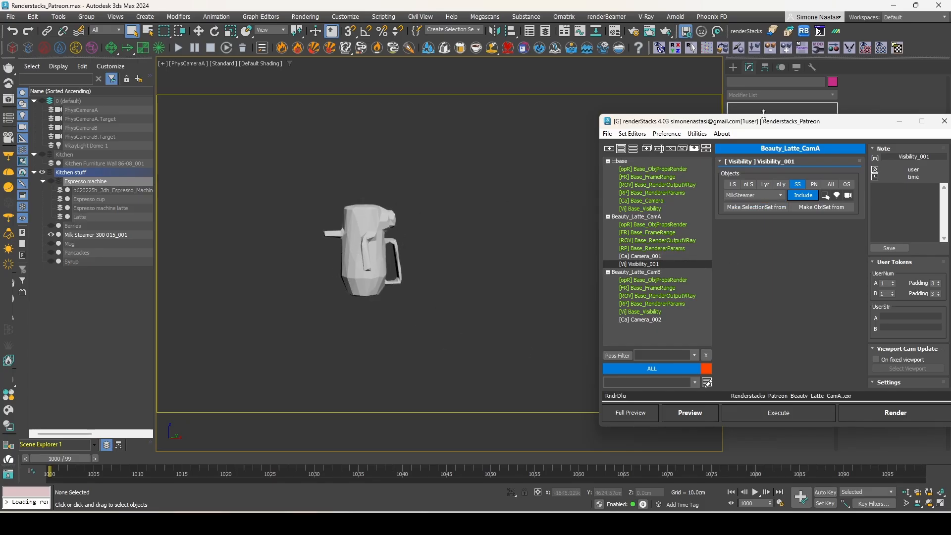
Set Visibility_001 to include all objects, refreshing the view by switching between the Beauty_Latte_CamB and Beauty_Latte_CamA passes
click(830, 184)
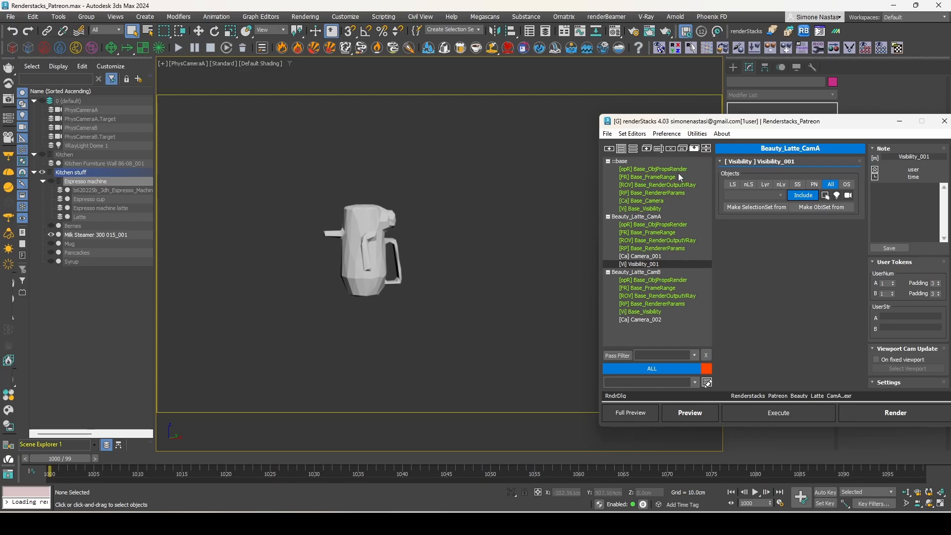
click(638, 272)
click(639, 216)
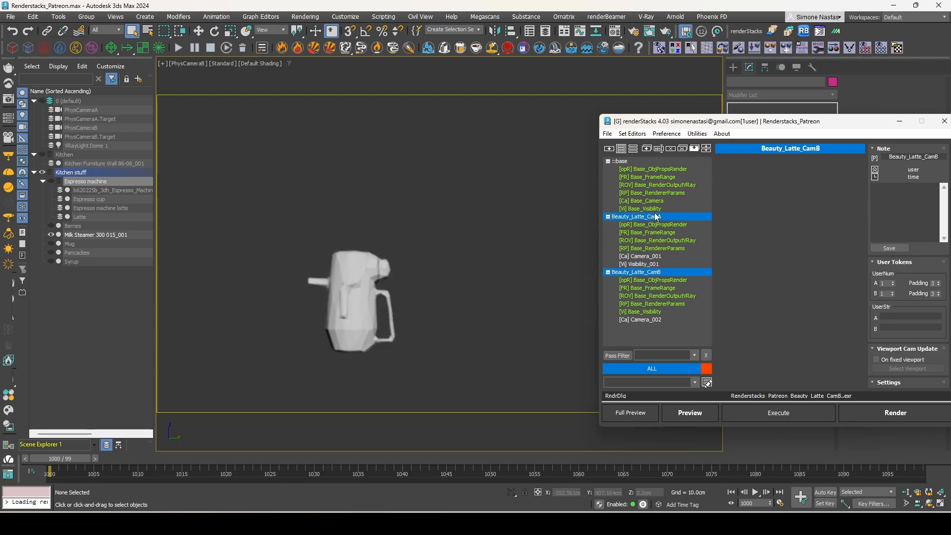
click(652, 265)
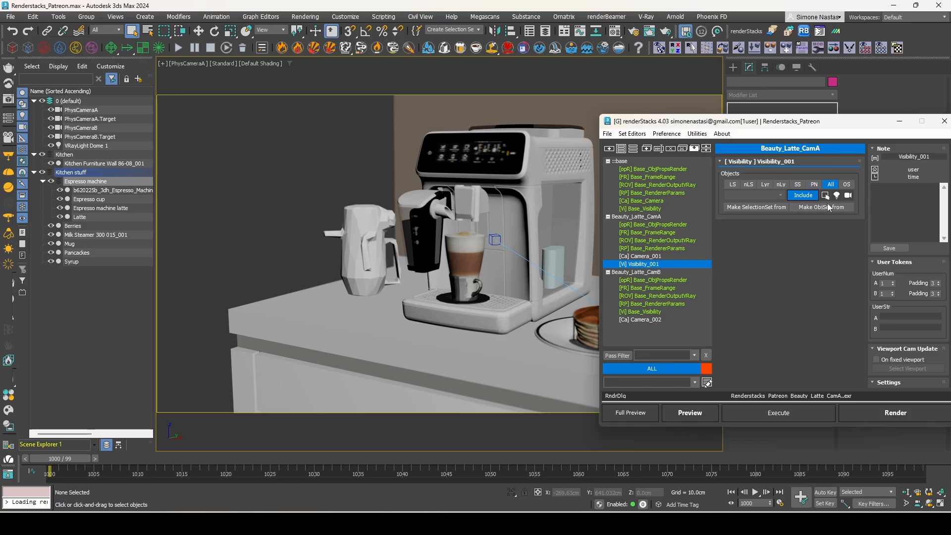
Select the milk steamer in the viewport and copy its object name, Milk Steamer 300 015_001
drag(795, 127, 682, 124)
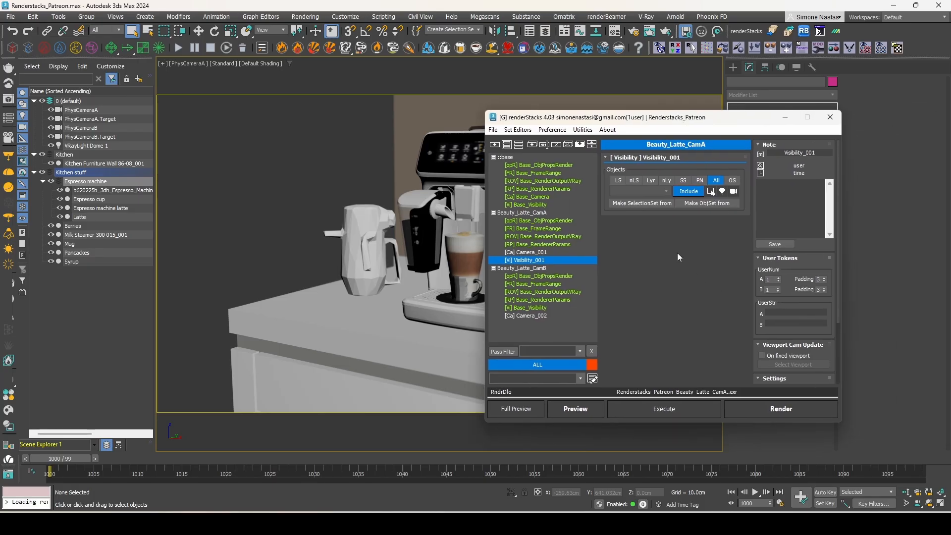
click(699, 181)
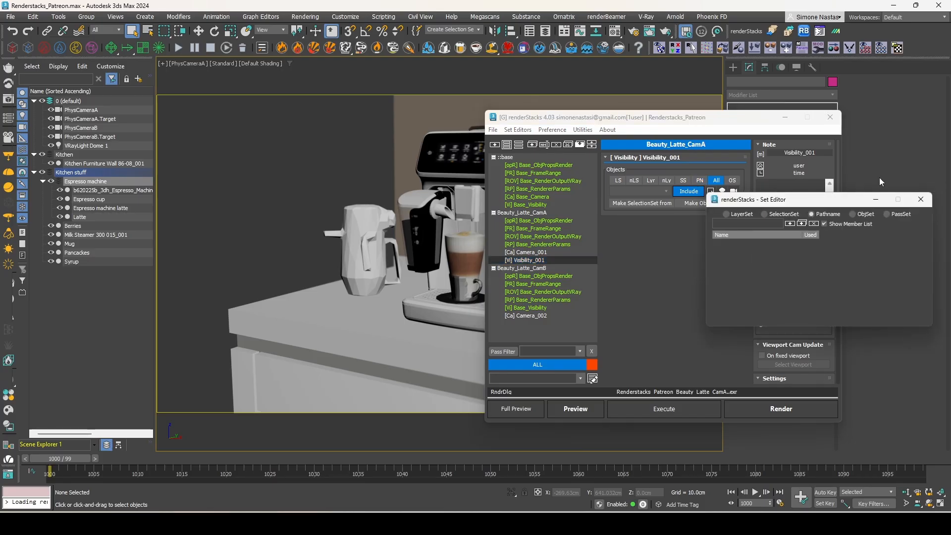
drag(829, 201, 710, 235)
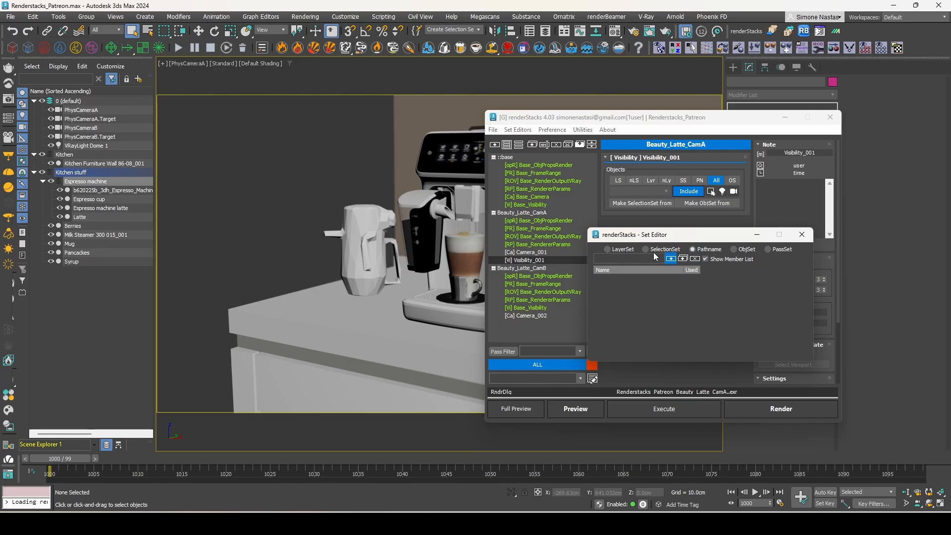
click(627, 257)
click(357, 212)
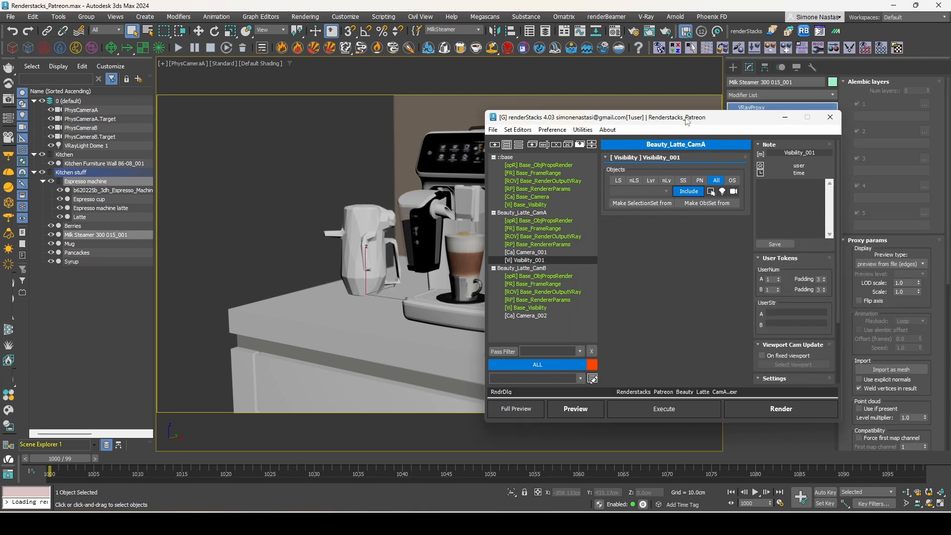
drag(687, 121, 629, 188)
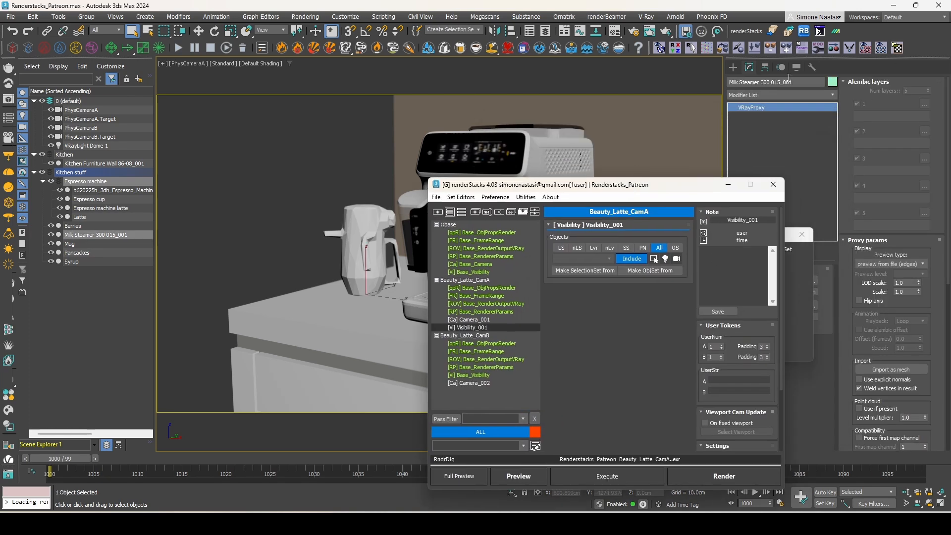
right_click(777, 81)
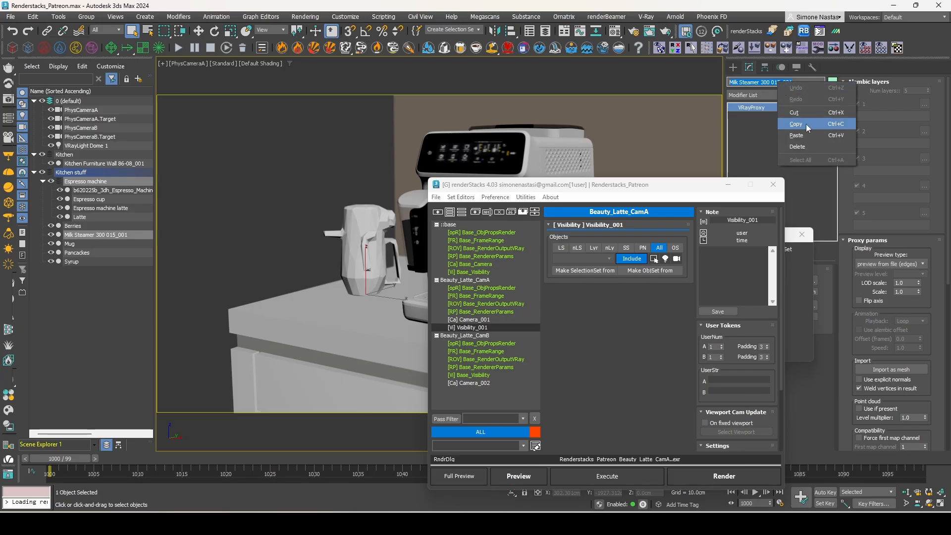
click(806, 121)
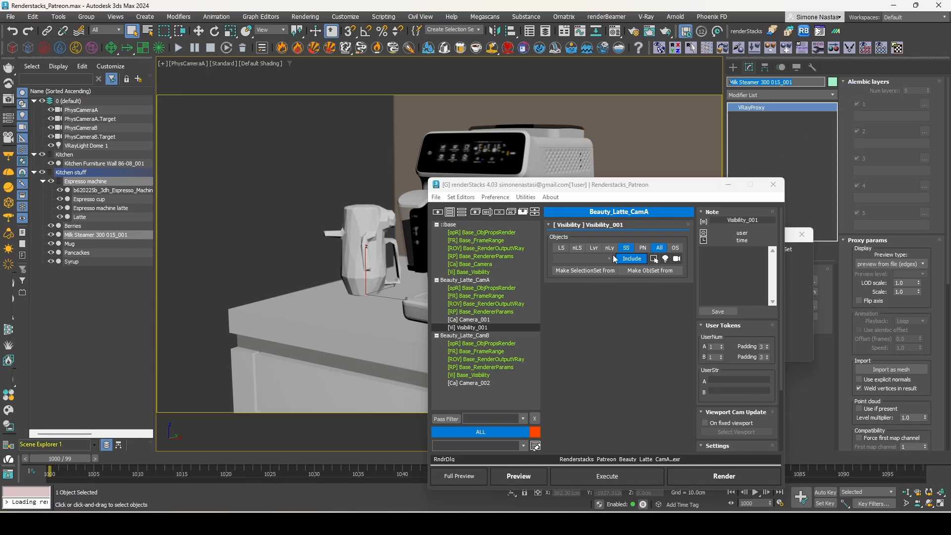
Add Milk Steamer 300 015_001 as a pathname in the Set Editor and check which object it matches
click(645, 258)
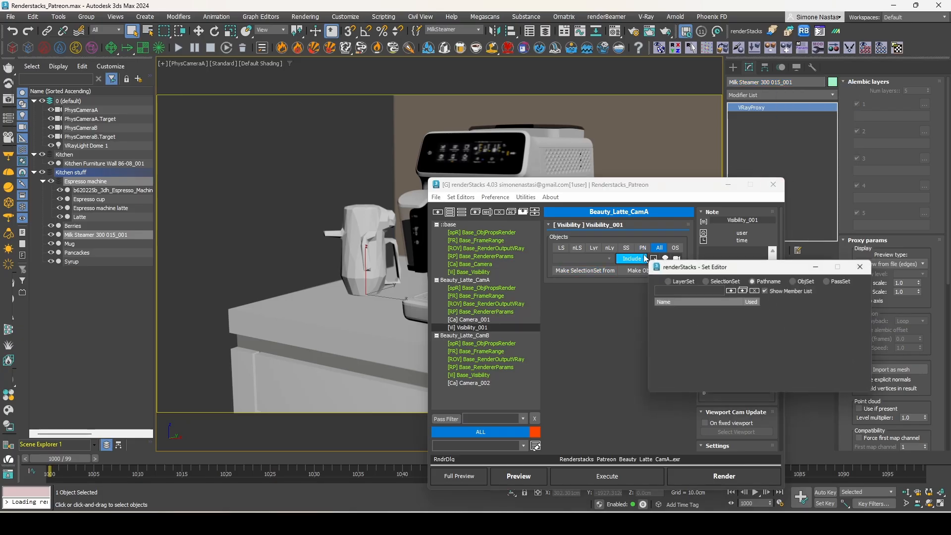
click(694, 289)
key(ctrl+v)
click(730, 290)
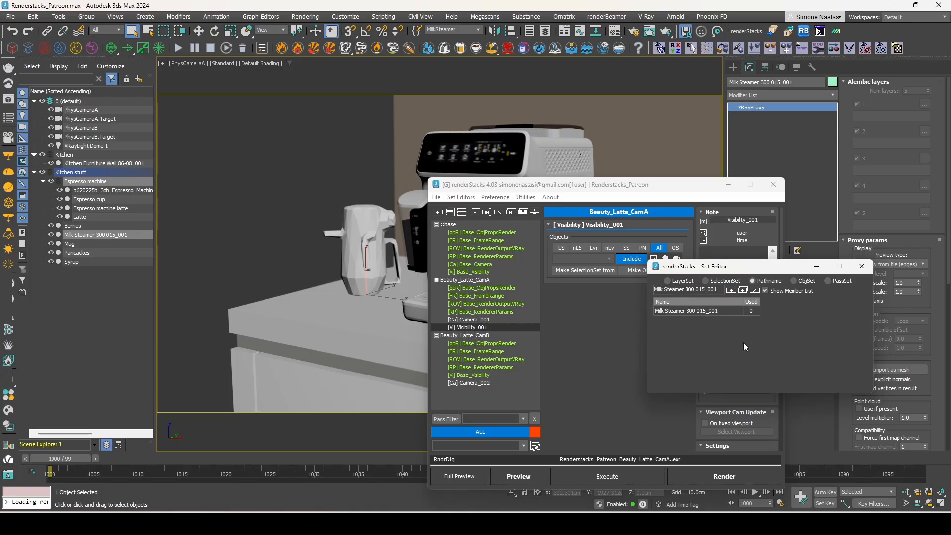
click(700, 310)
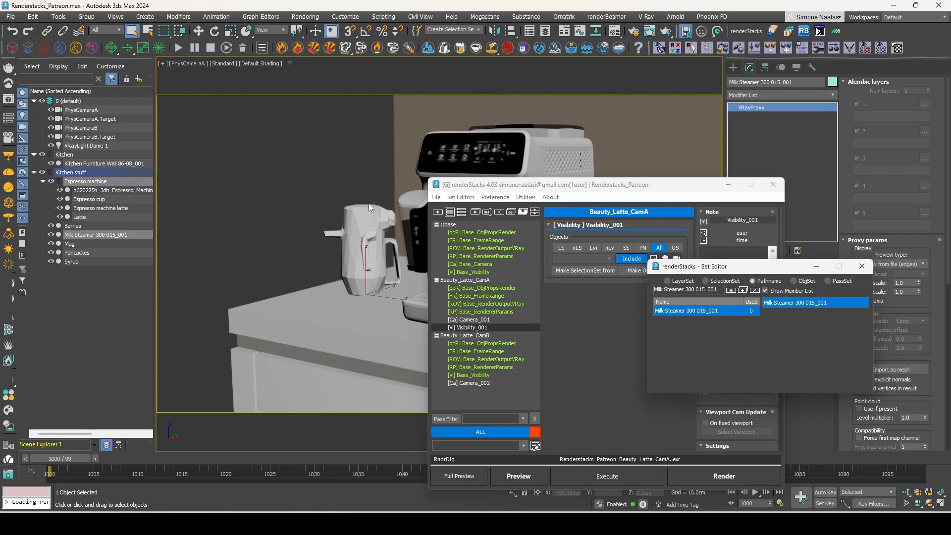
click(862, 266)
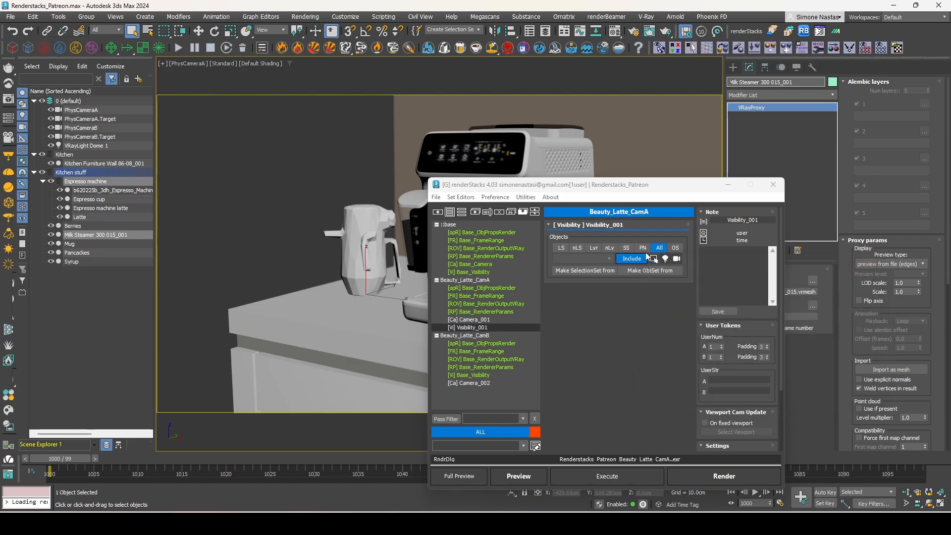
Set Visibility_001 to include objects by the pathname Milk Steamer 300 015_001
click(643, 247)
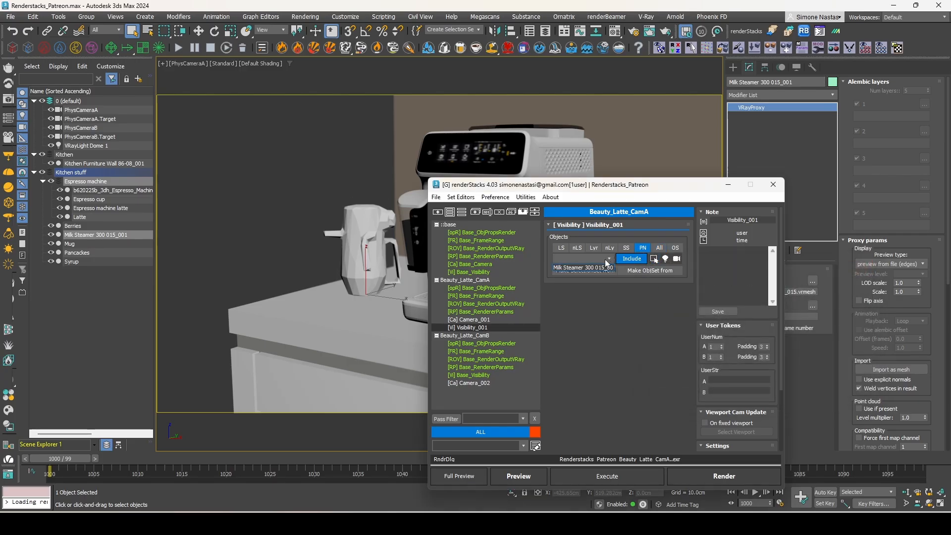
click(608, 258)
click(601, 270)
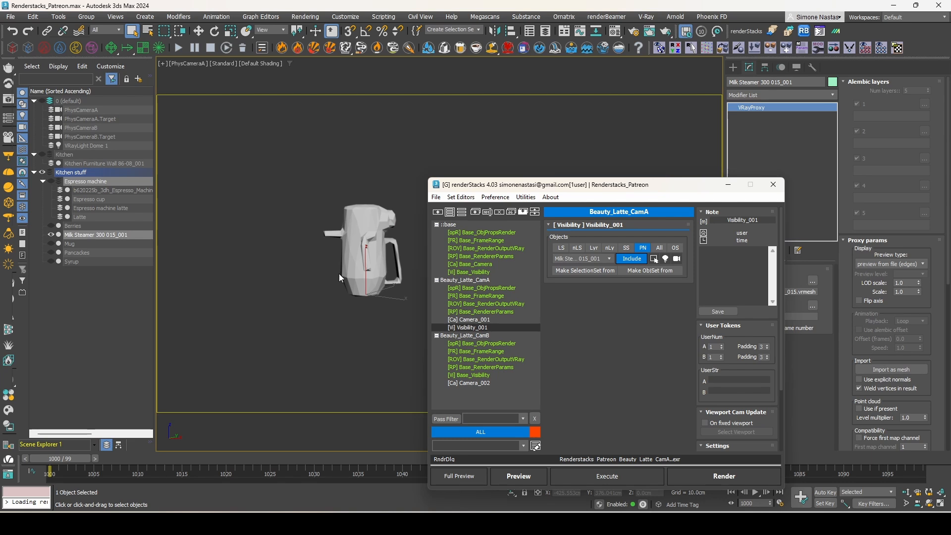
Add the wildcard pathname *Espresso* in the Set Editor and make Visibility_001 include objects by it
click(654, 259)
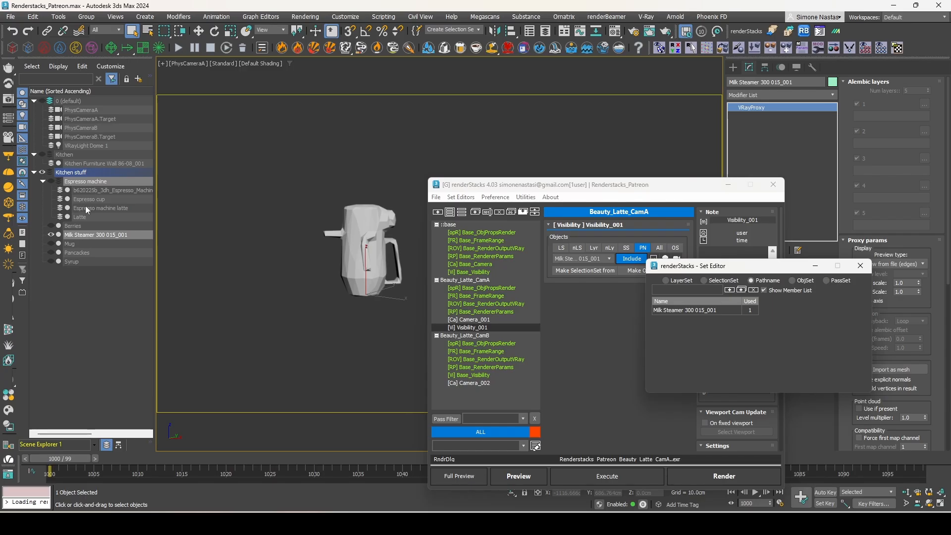
click(686, 293)
click(730, 289)
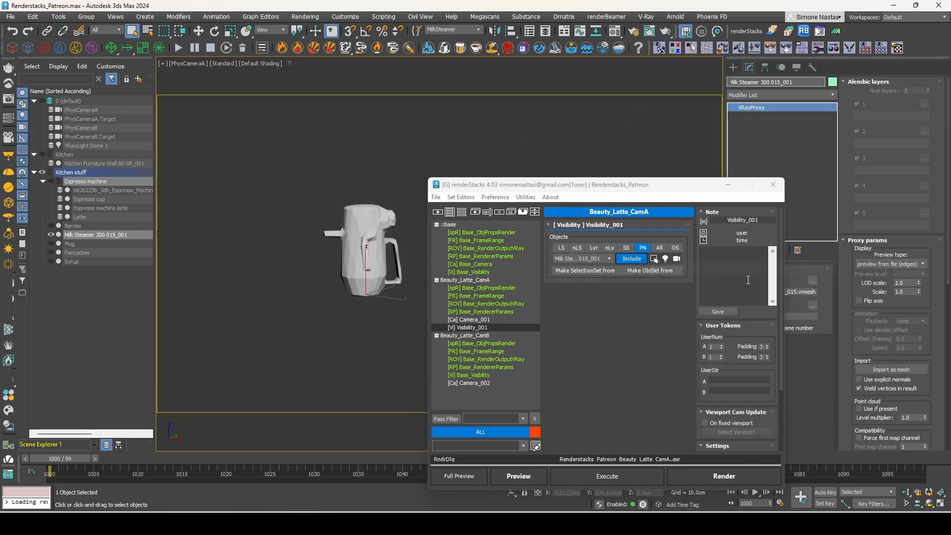
click(860, 265)
click(597, 260)
click(594, 267)
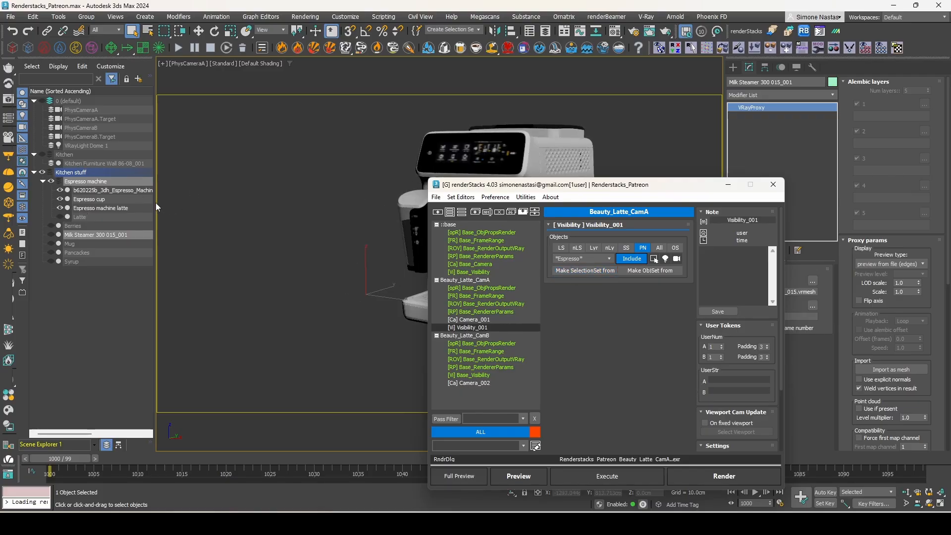
Widen the Scene Explorer and uncover the viewport to check which objects the *Espresso* pathname includes
drag(156, 203, 223, 203)
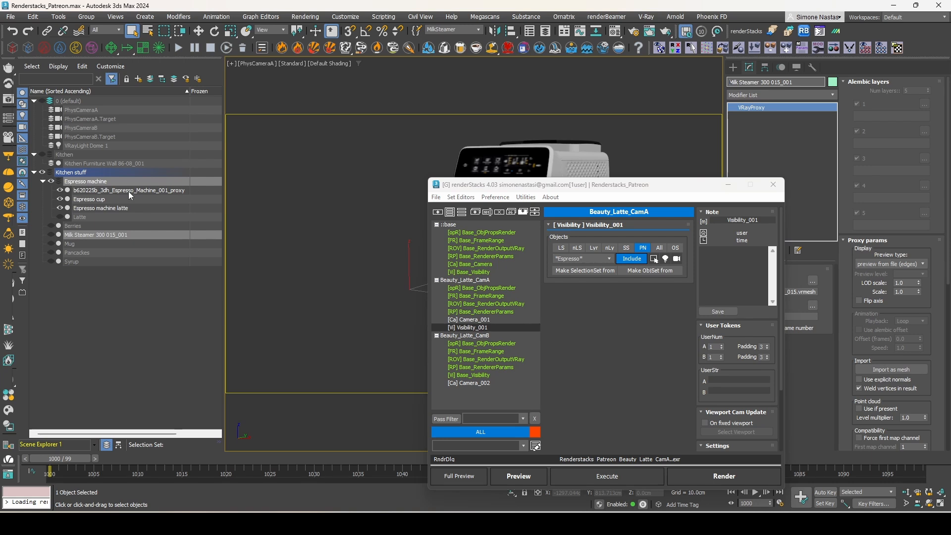
drag(604, 187, 791, 235)
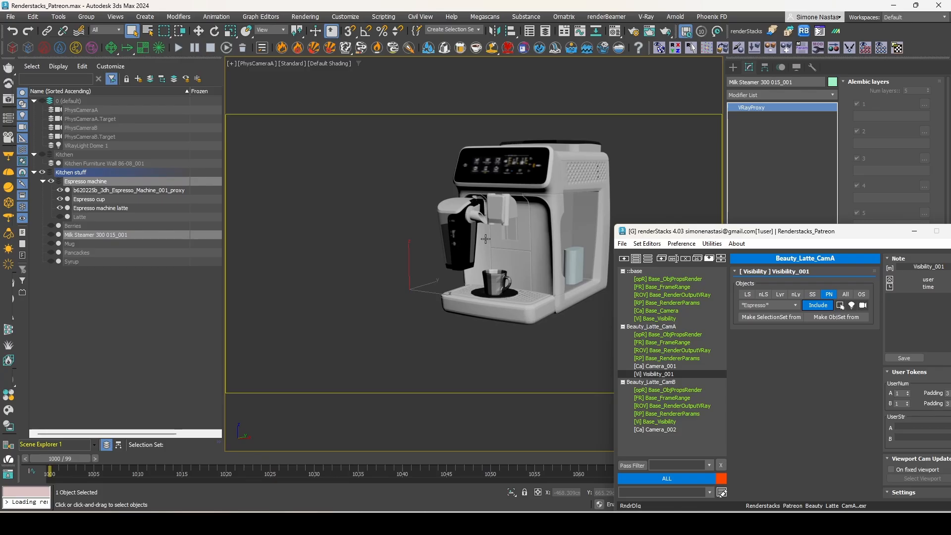
drag(824, 230, 583, 198)
Switch Visibility_001 to the object set Beauty_Latte_CamA and add an entry of type LayerSet to it
click(621, 262)
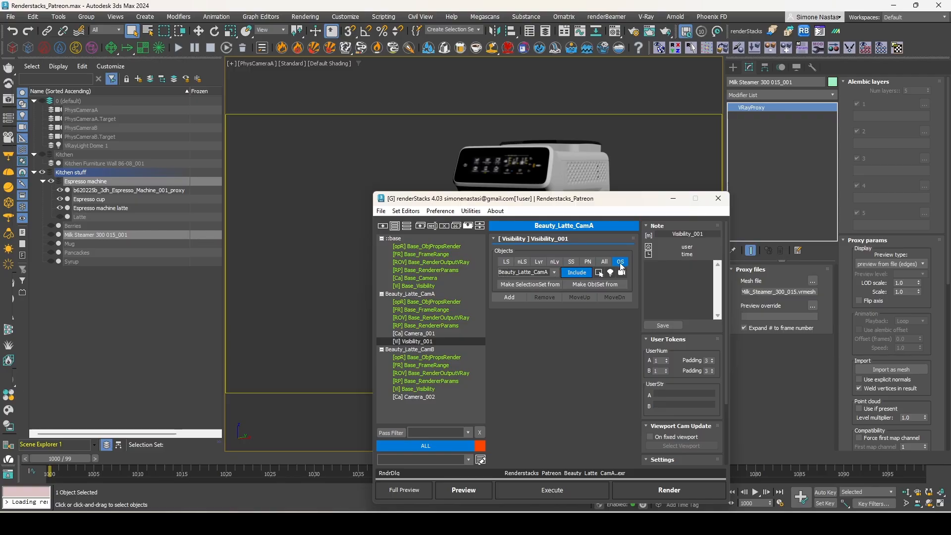
click(407, 211)
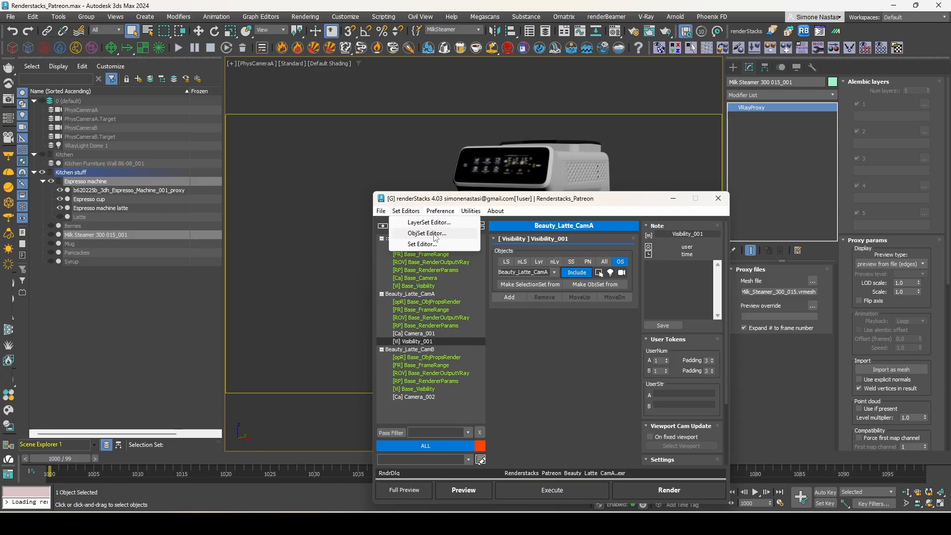
click(535, 358)
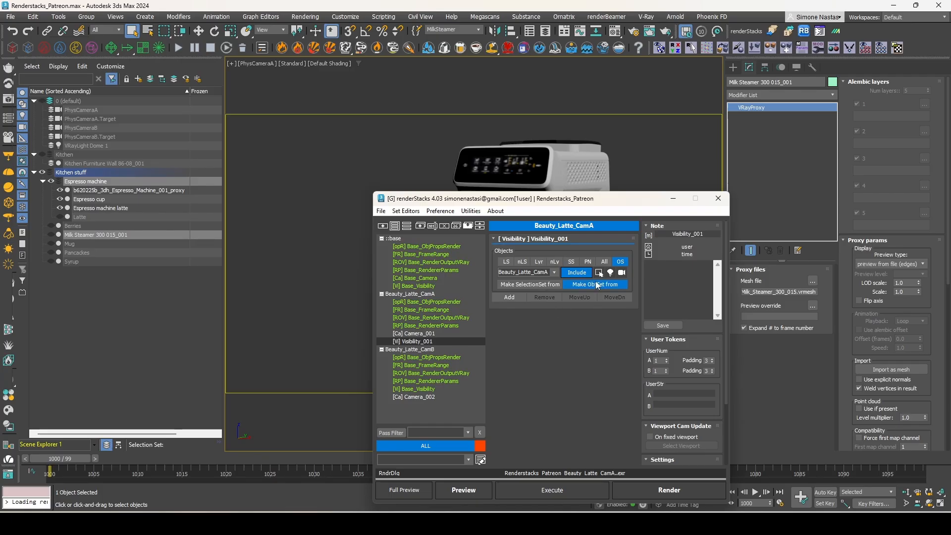
click(510, 298)
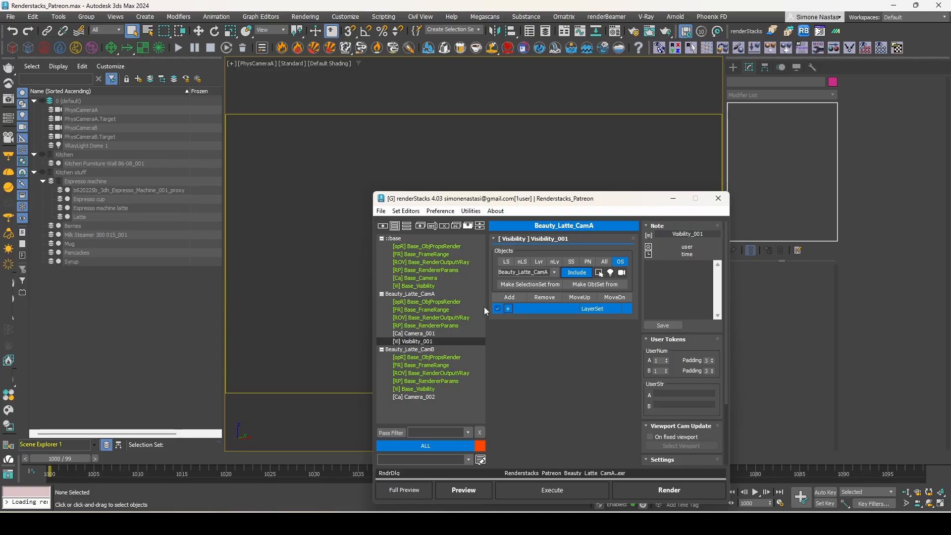
click(604, 310)
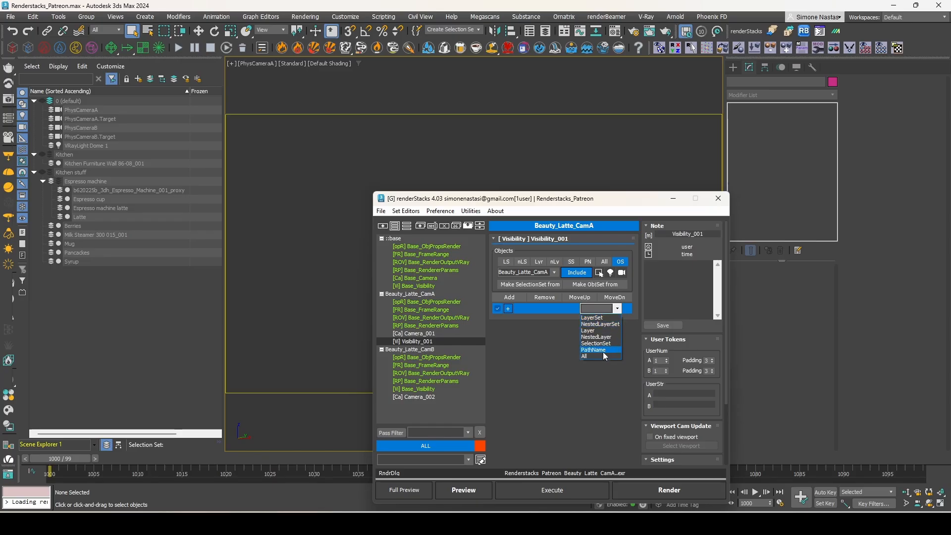
click(597, 318)
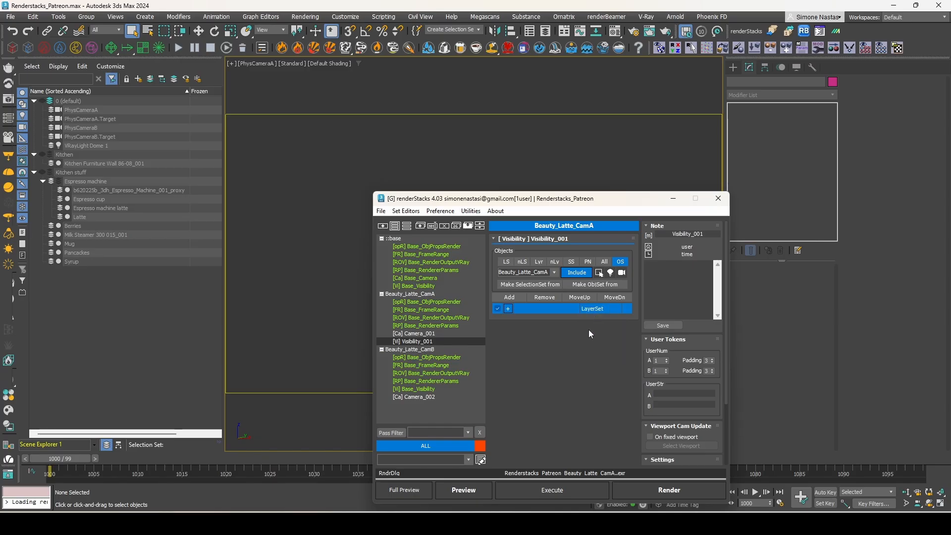
Point the object set's entry at the layer set KitchenExample, and change its type from LayerSet to NestedLayerSet
click(572, 312)
click(551, 318)
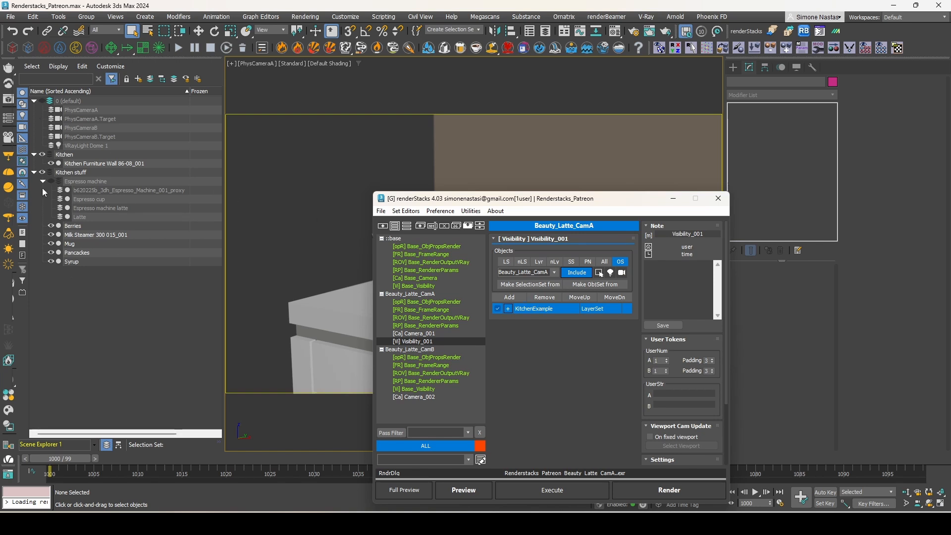
click(600, 309)
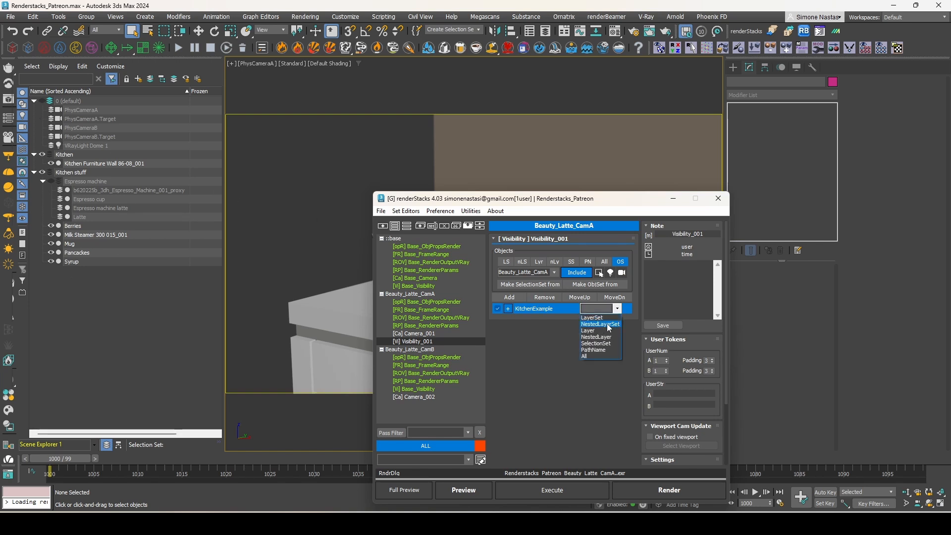
click(611, 324)
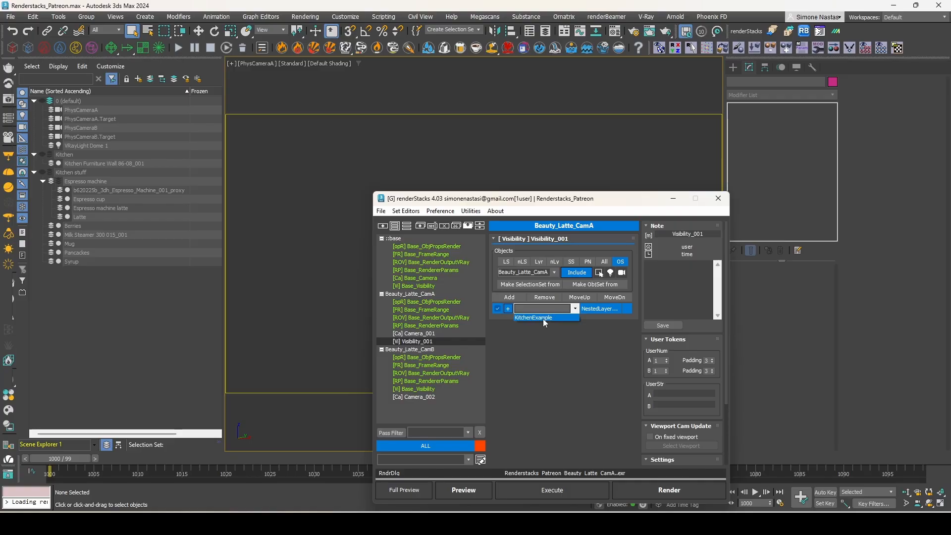
drag(607, 203, 826, 174)
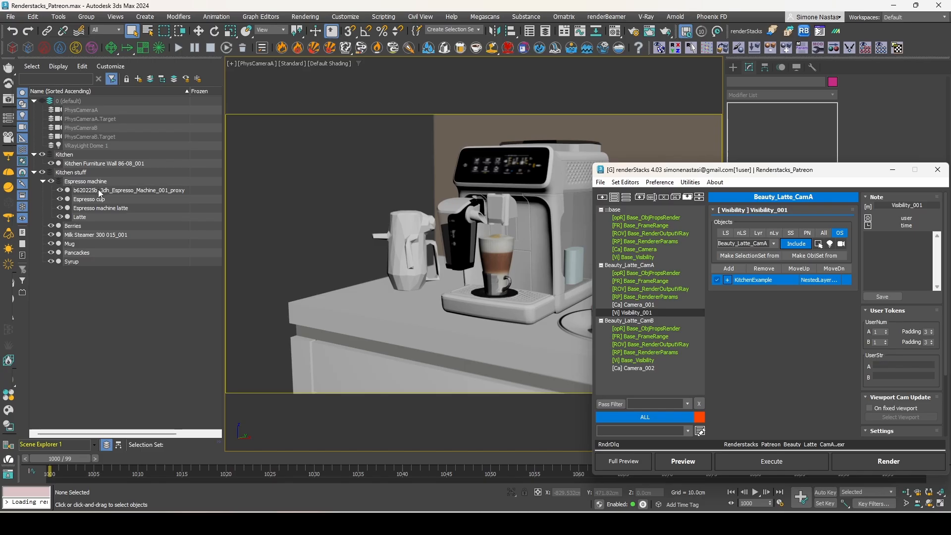
Add a second entry of type PathName with *Espresso* to the object set and make it subtract its objects
click(722, 270)
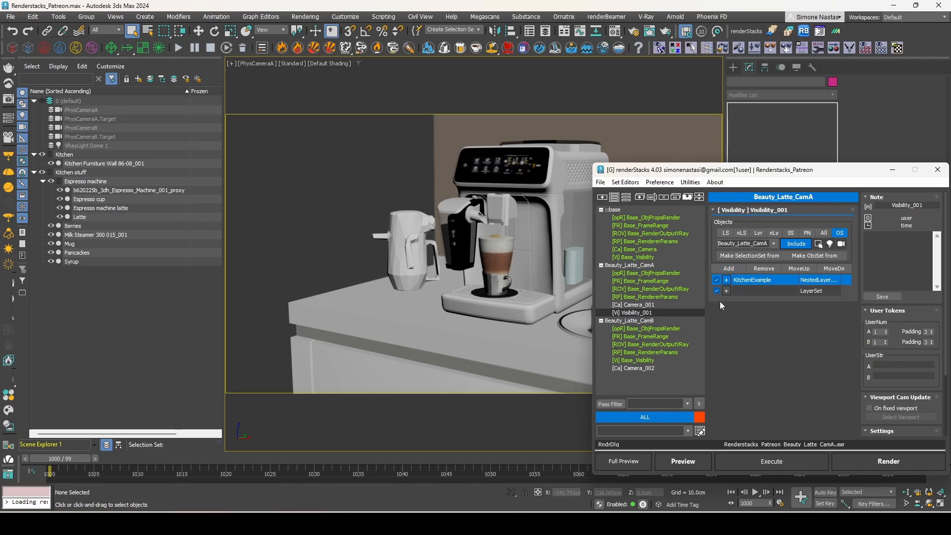
click(820, 294)
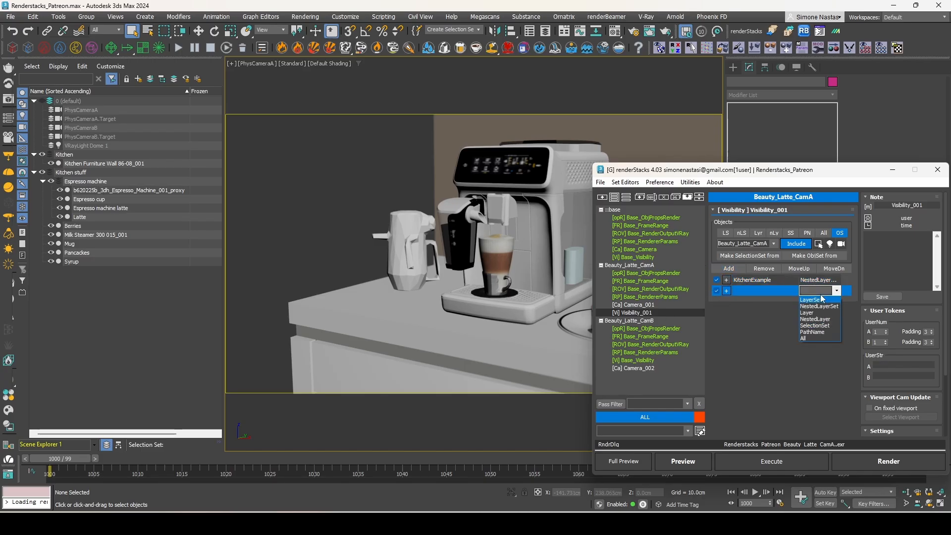
click(826, 332)
click(768, 293)
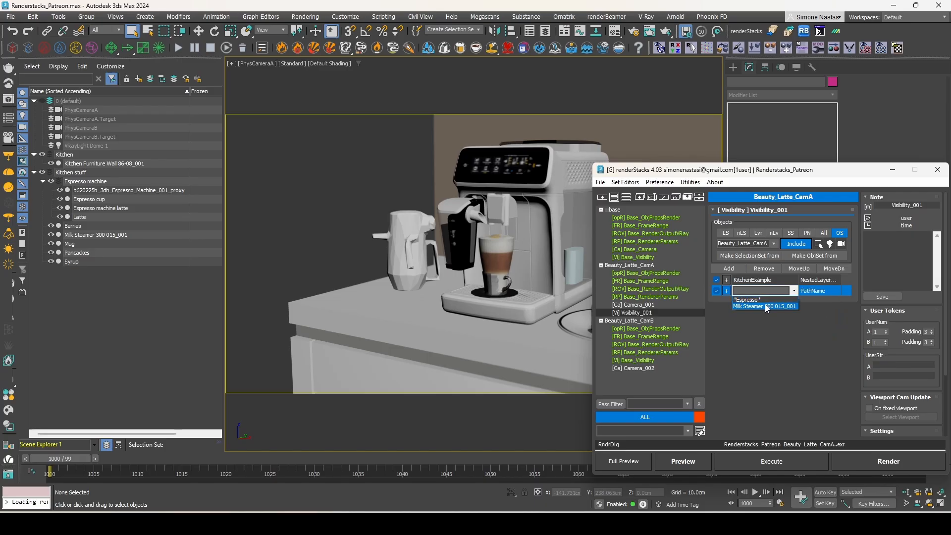
click(762, 300)
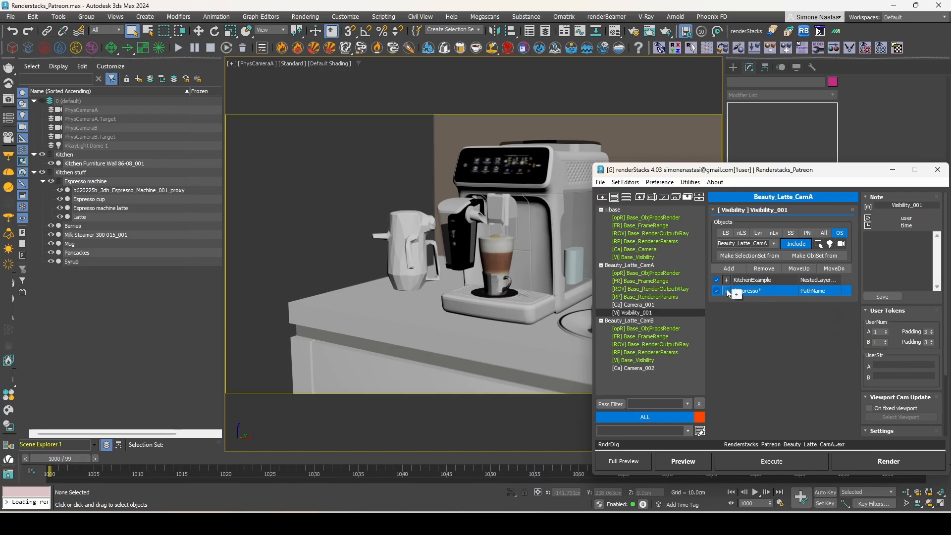
click(727, 291)
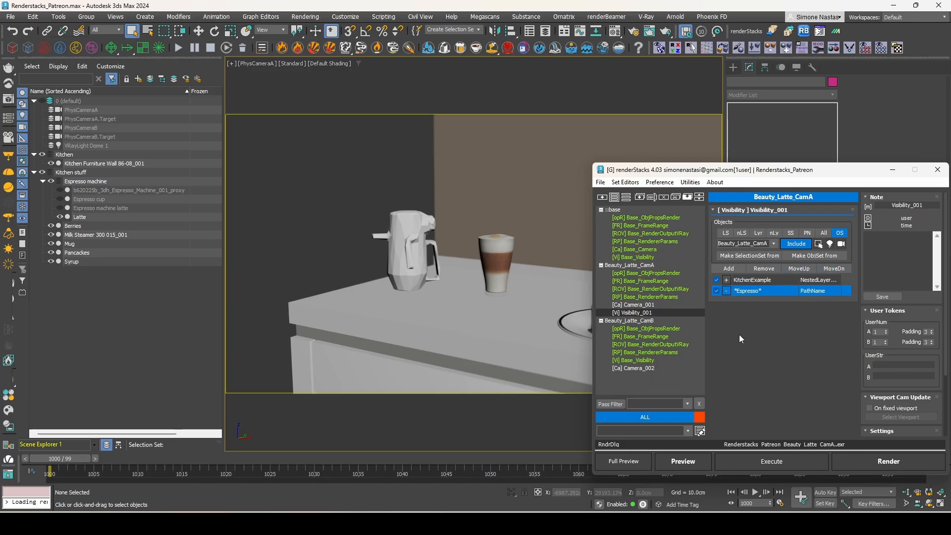
Remove both entries from the object set Beauty_Latte_CamA
click(773, 271)
click(773, 271)
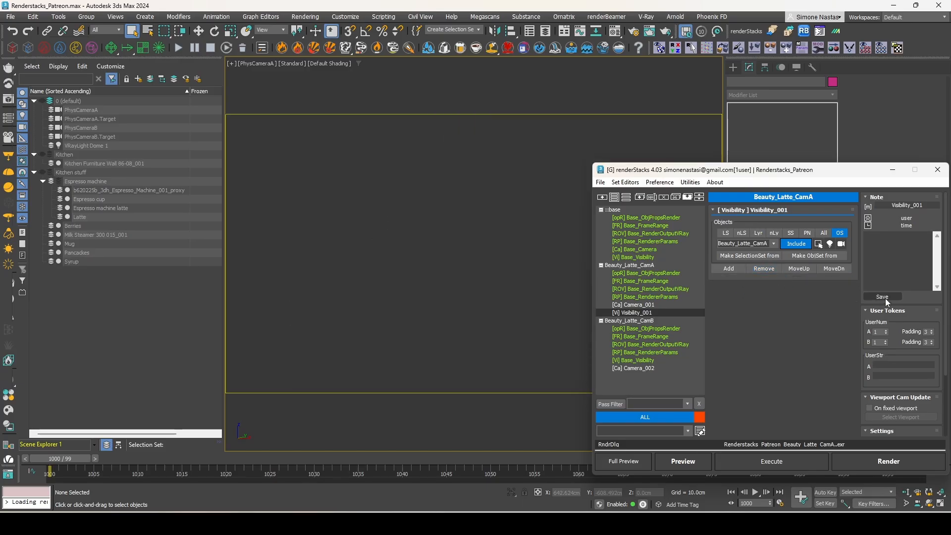
Open the LayerSet Editor from the main window and delete the layer set KitchenExample
click(741, 234)
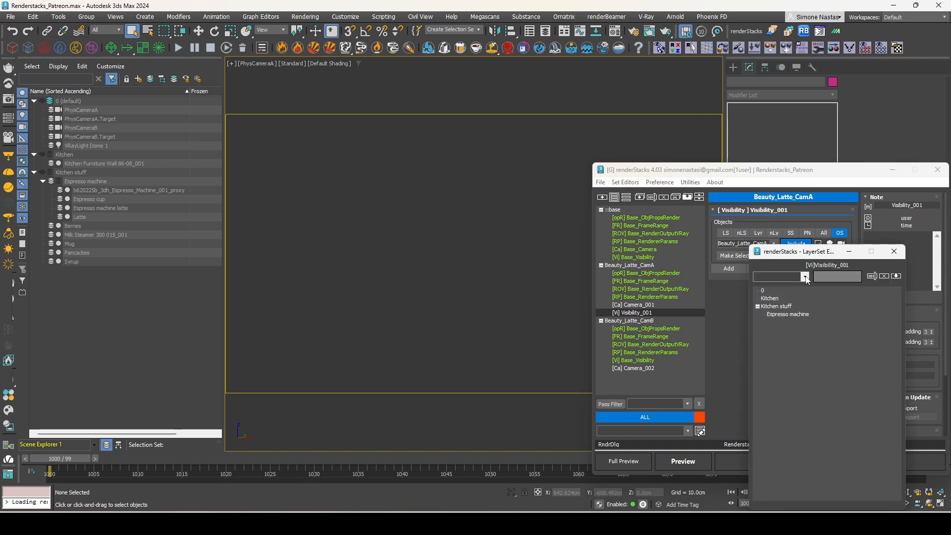
click(894, 251)
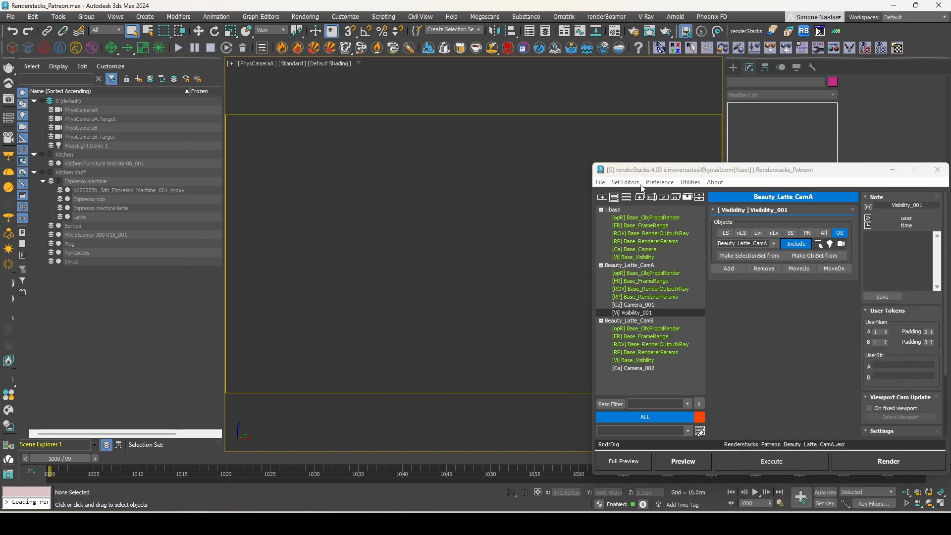
click(626, 183)
click(642, 194)
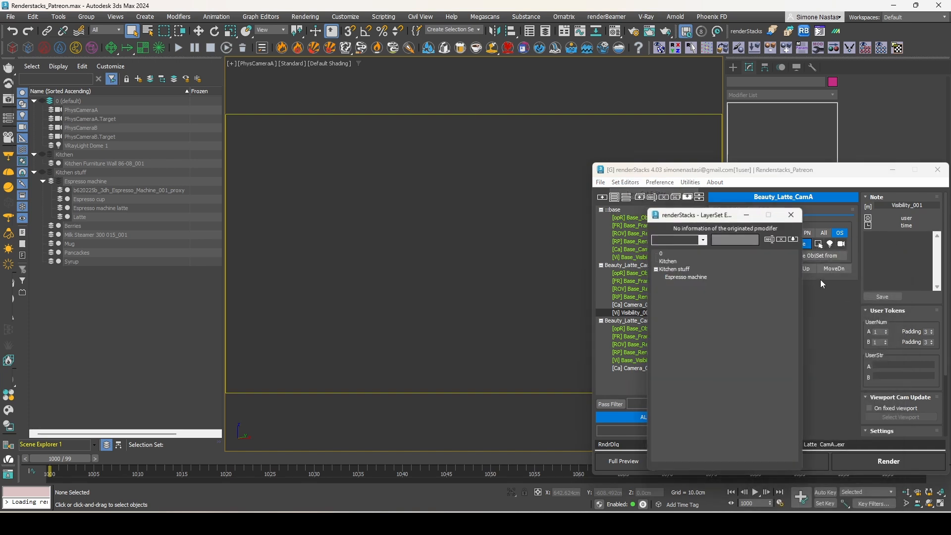
click(679, 239)
click(672, 248)
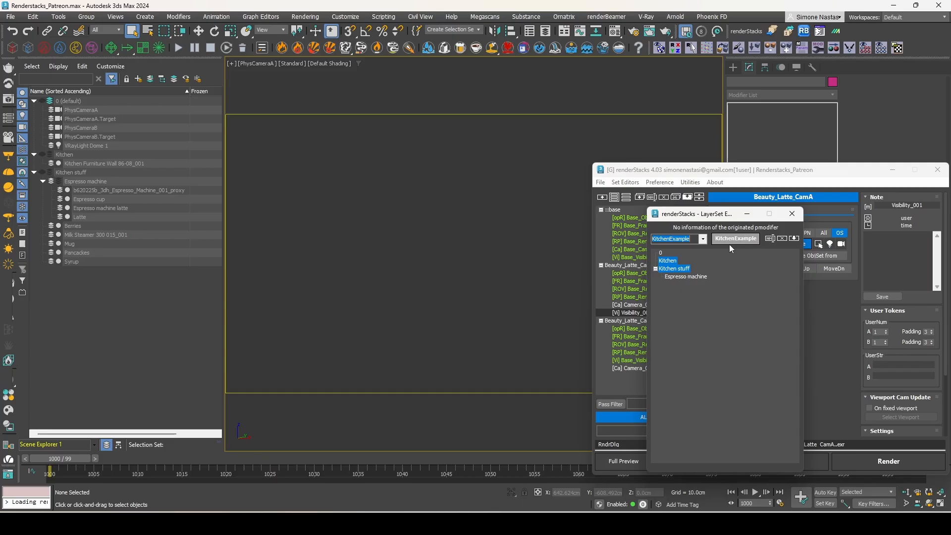
click(782, 239)
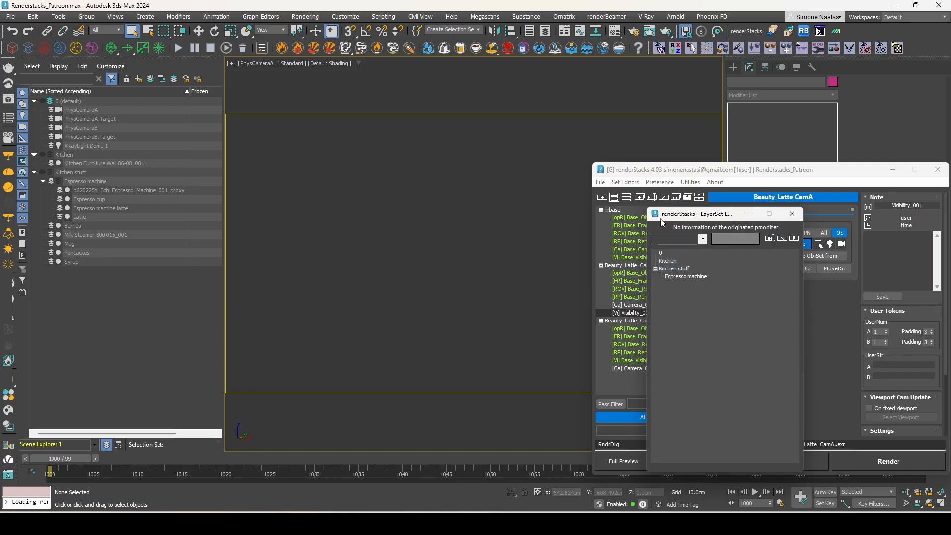
Create a layer set named KitchenNested from the layers Kitchen, Kitchen stuff and Espresso machine
click(668, 261)
ctrl+click(682, 270)
ctrl+click(687, 277)
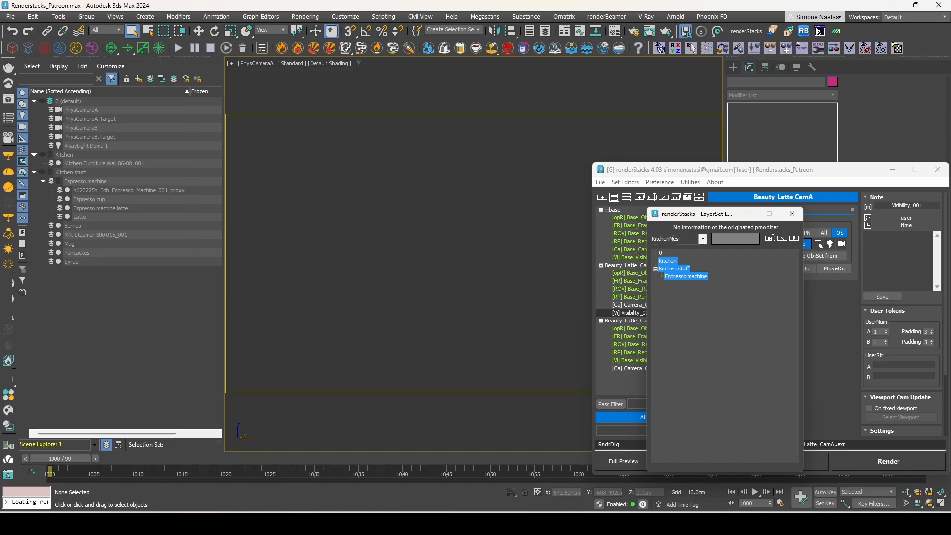
key(Return)
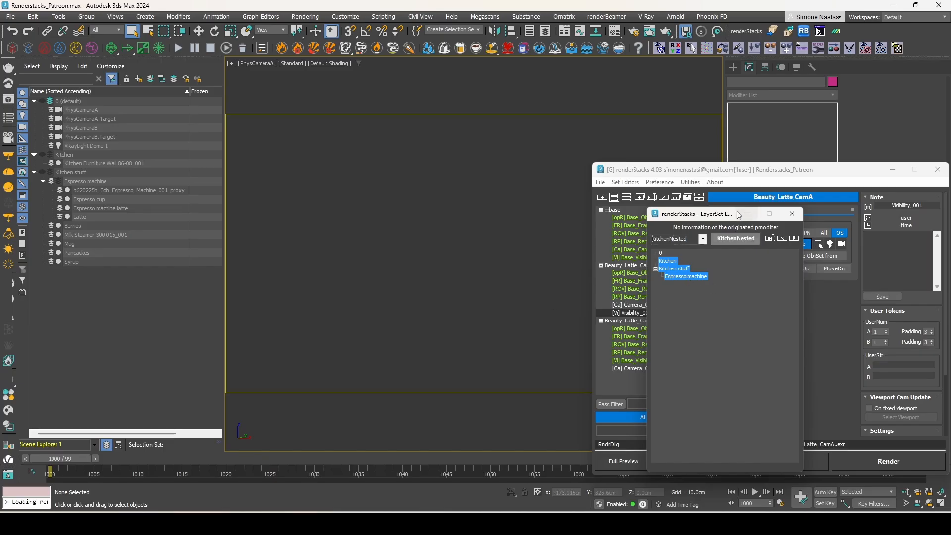
Add an entry of type NestedLayerSet using KitchenNested to the object set, and close the LayerSet Editor
drag(707, 216, 405, 237)
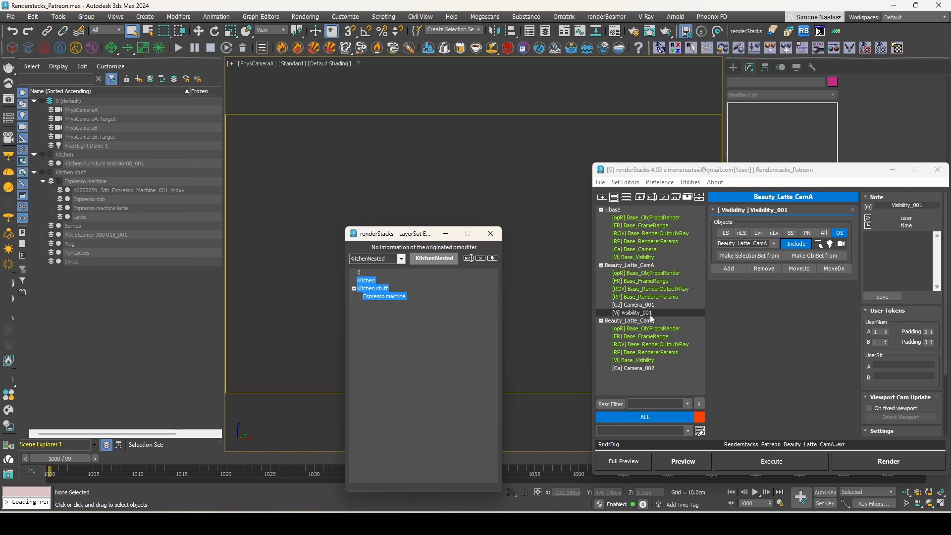
click(726, 269)
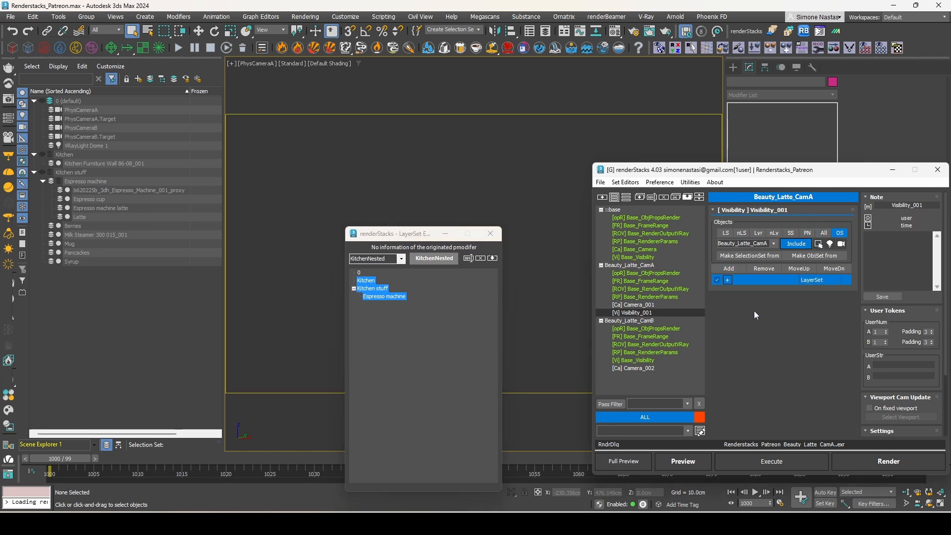
click(824, 286)
click(802, 296)
click(790, 281)
click(780, 288)
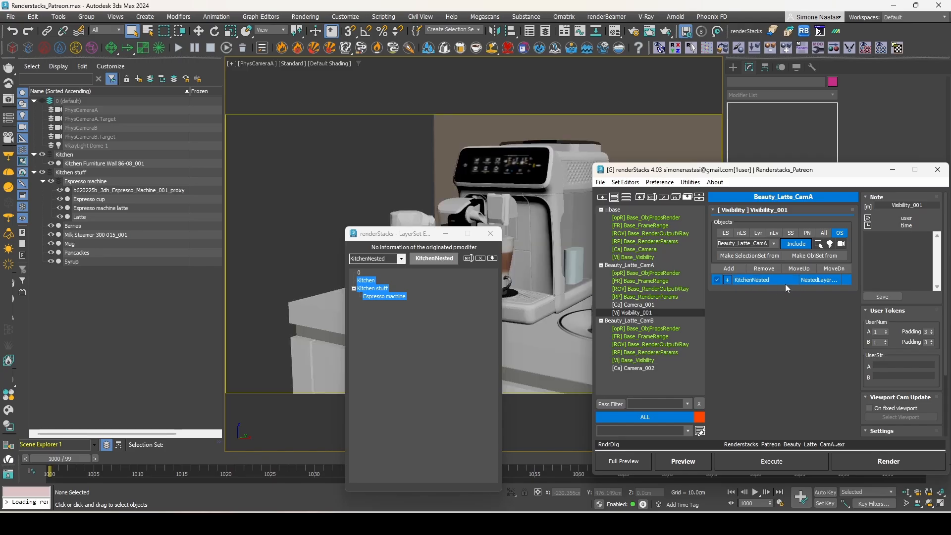
click(490, 233)
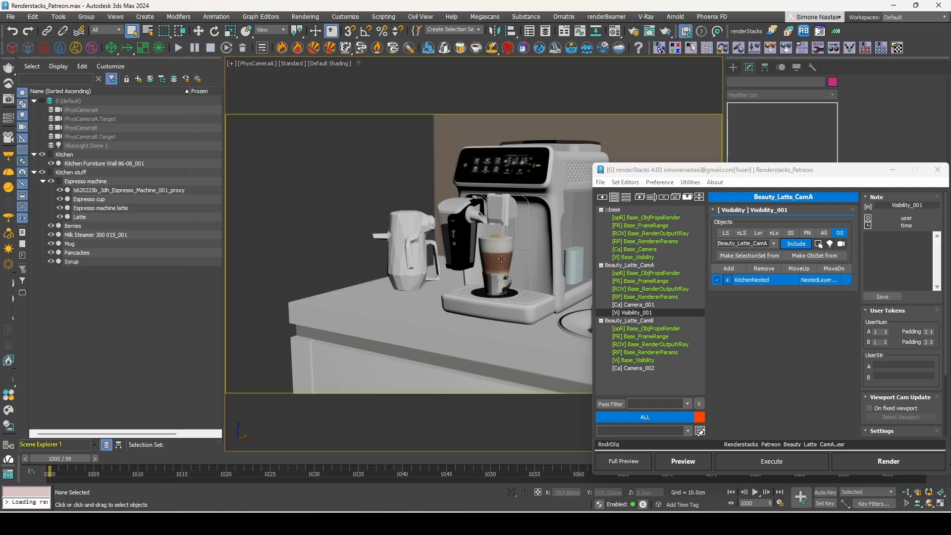
Select the Espresso machine latte object in the viewport and add its name as a pathname in the Set Editor
click(510, 281)
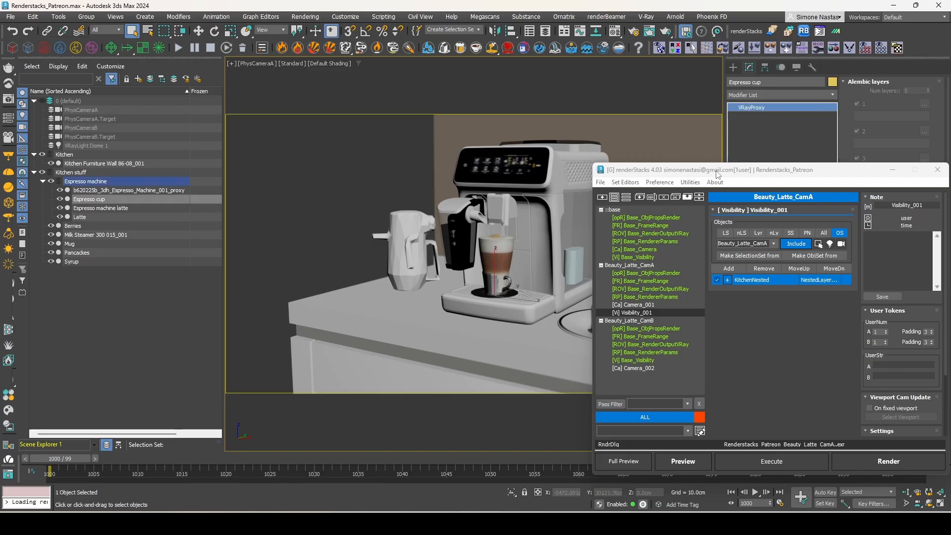
drag(717, 173, 793, 160)
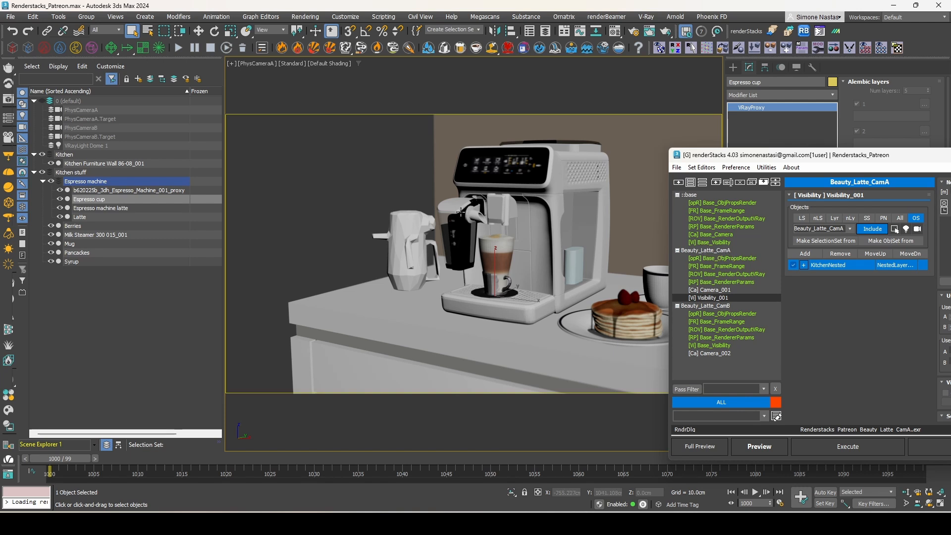
click(460, 211)
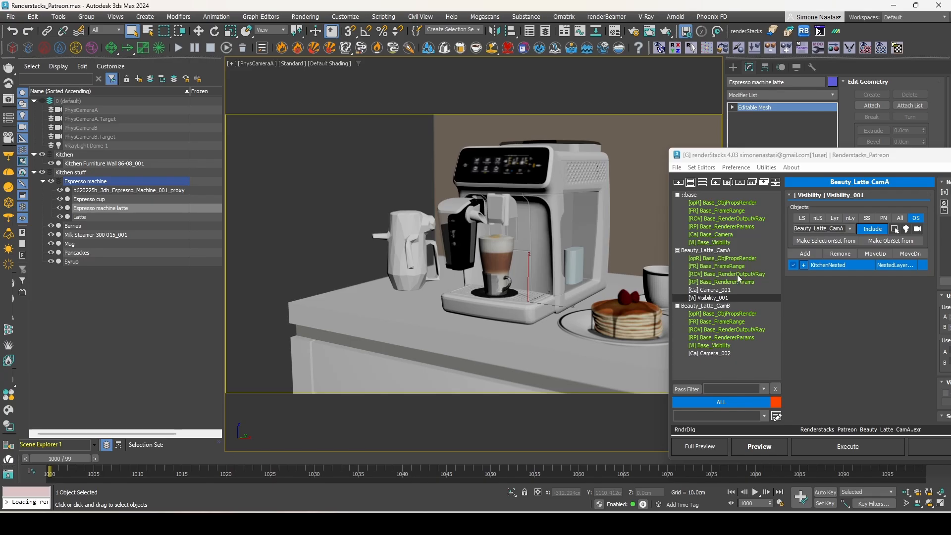
click(882, 219)
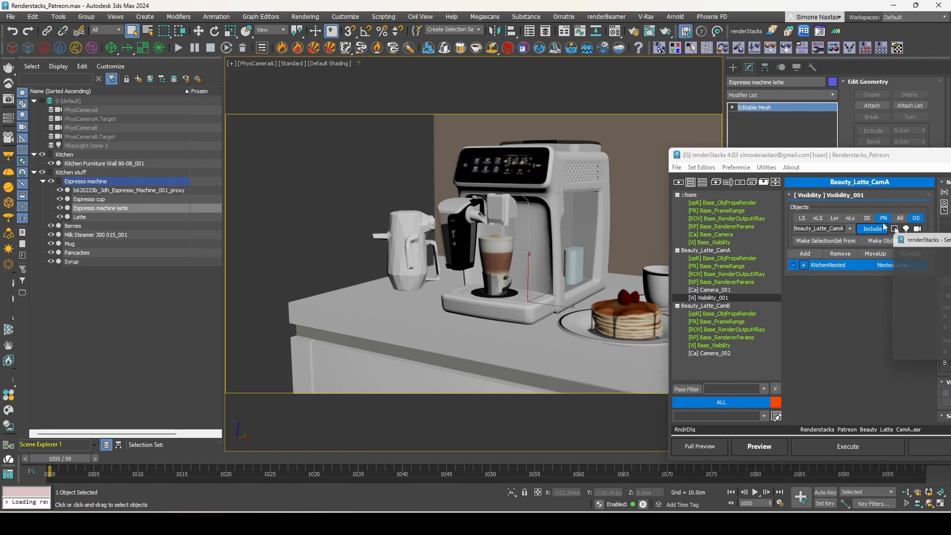
drag(882, 244, 640, 264)
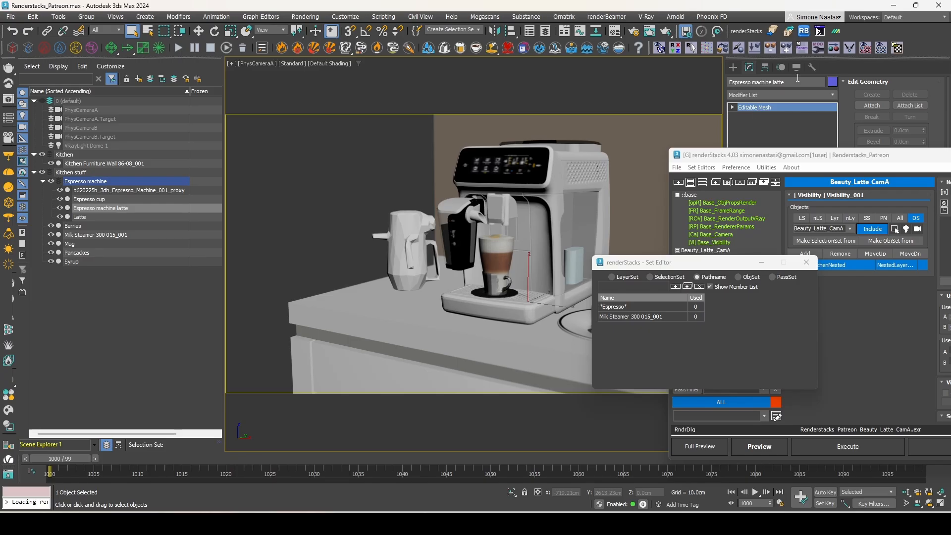
click(797, 80)
key(ctrl+c)
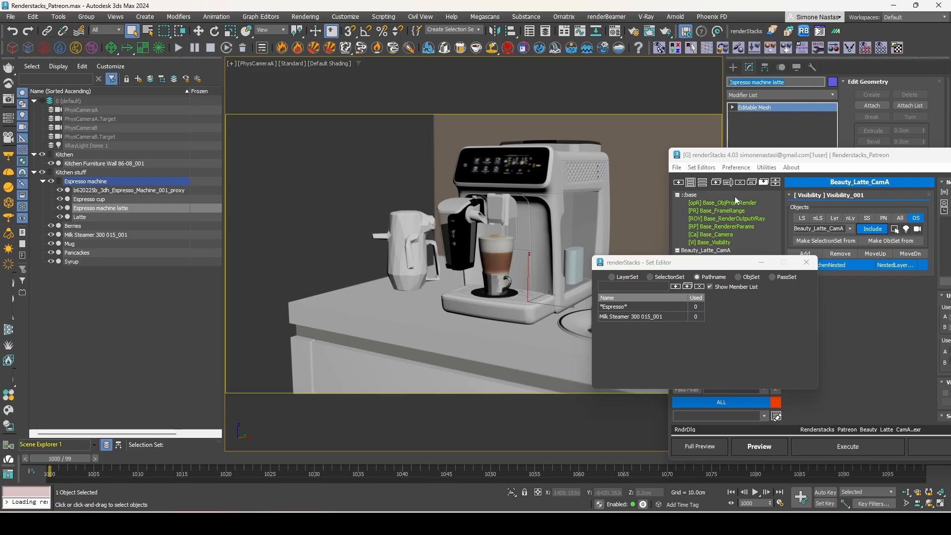
click(657, 286)
key(ctrl+v)
click(676, 286)
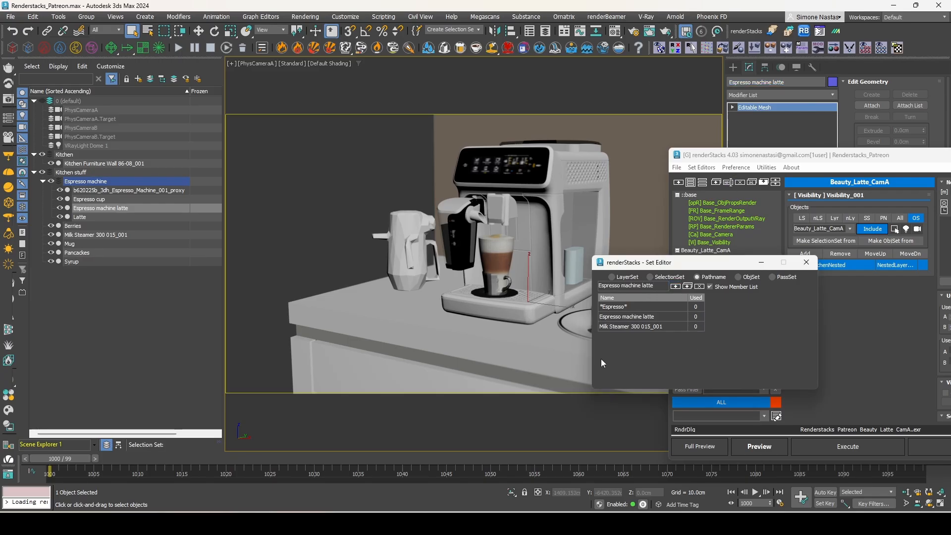
Select the cup under the latte and add the pathname Espresso cup in the Set Editor
click(493, 292)
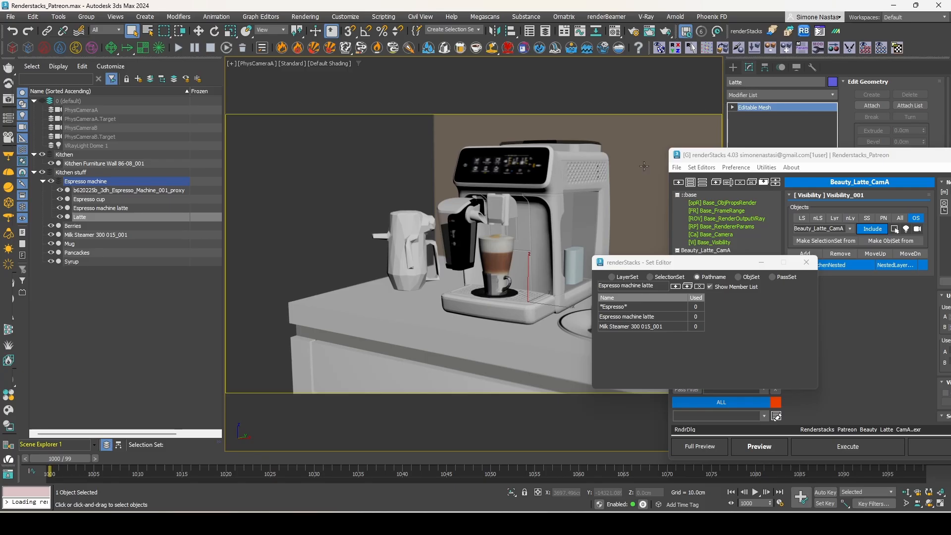
click(481, 293)
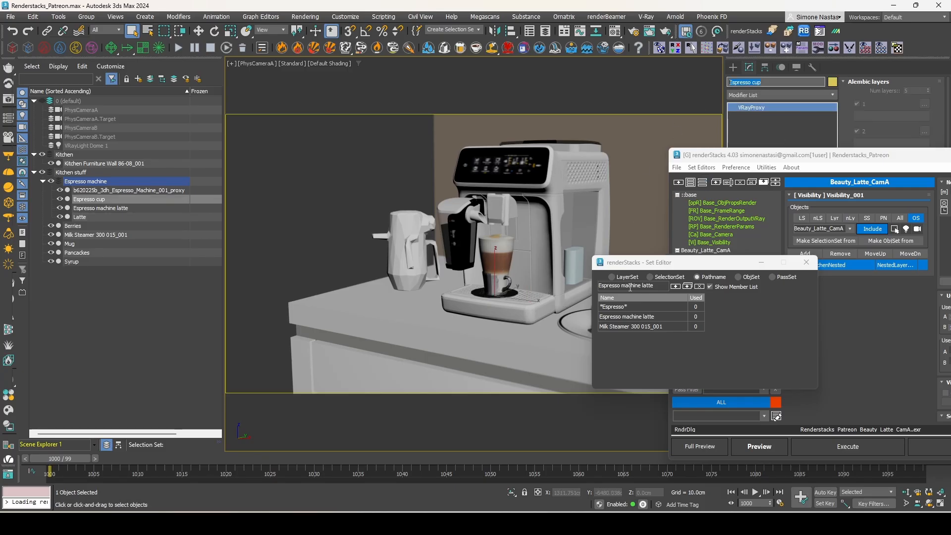
drag(654, 286, 523, 277)
text(Espresso cup)
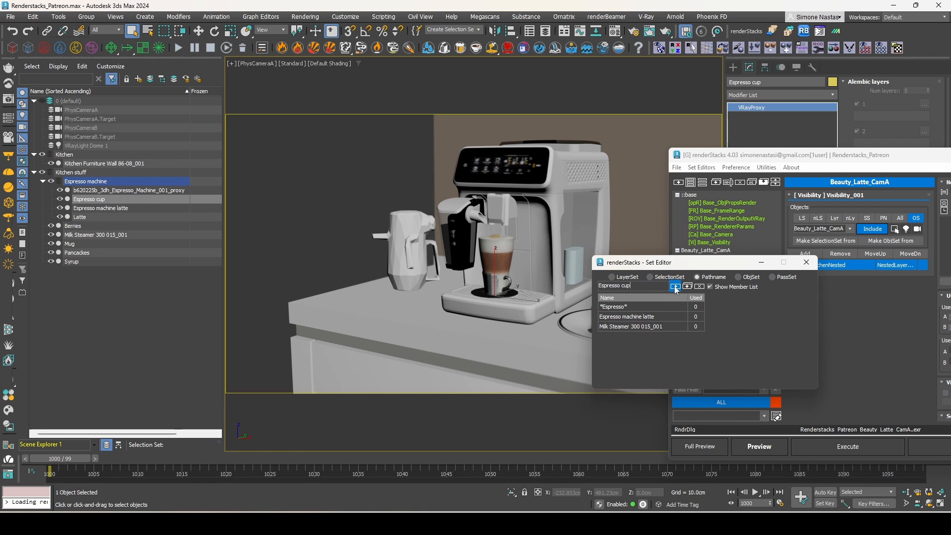
click(673, 287)
Select the latte drink in the viewport and add the pathname Latte in the Set Editor
click(500, 260)
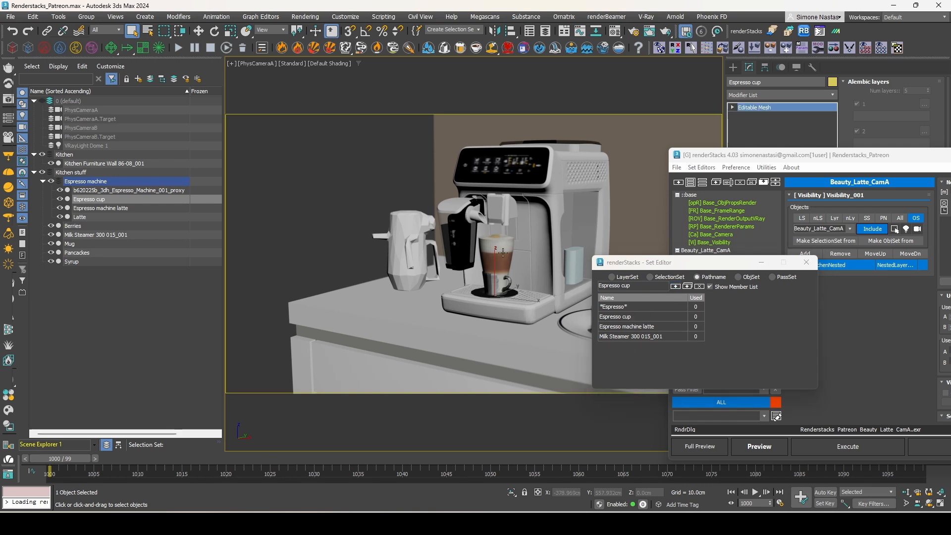
drag(772, 81, 706, 78)
key(ctrl+c)
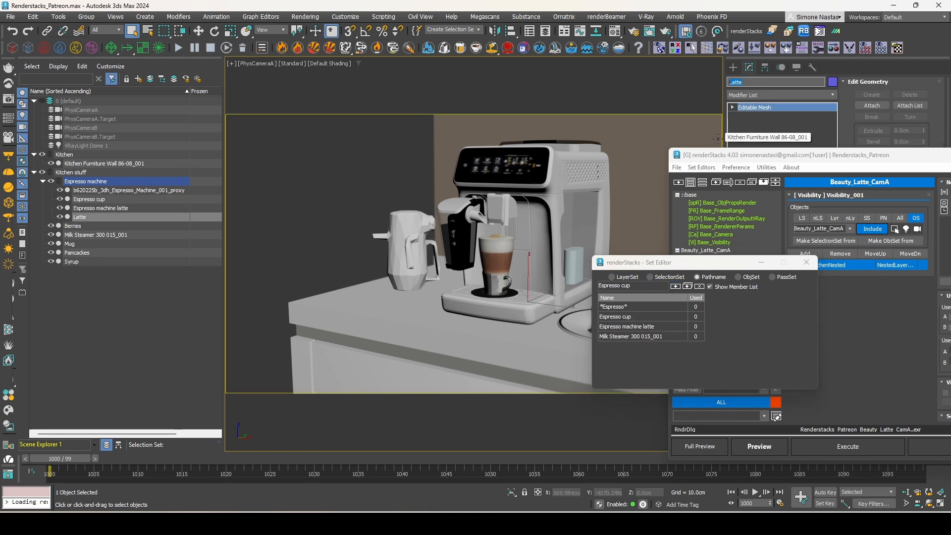
drag(653, 286, 579, 270)
key(ctrl+v)
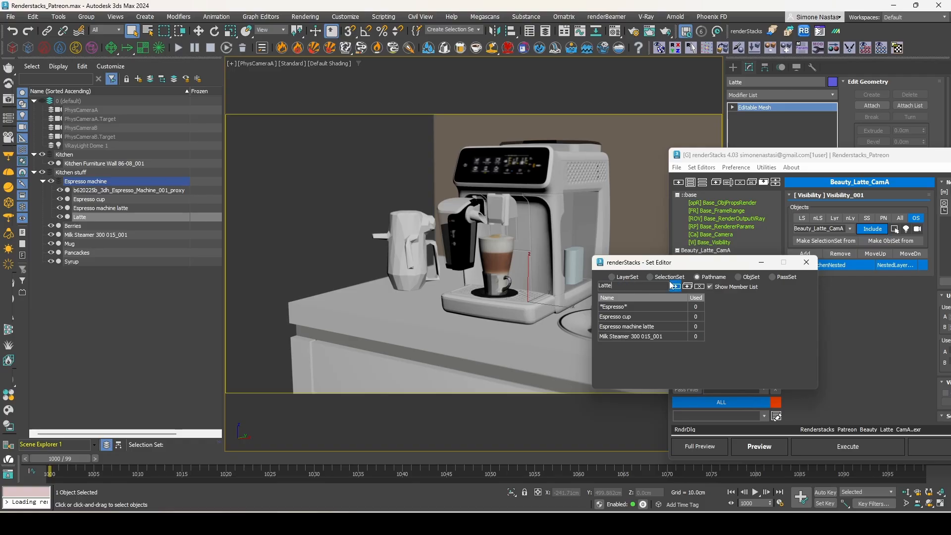
click(675, 286)
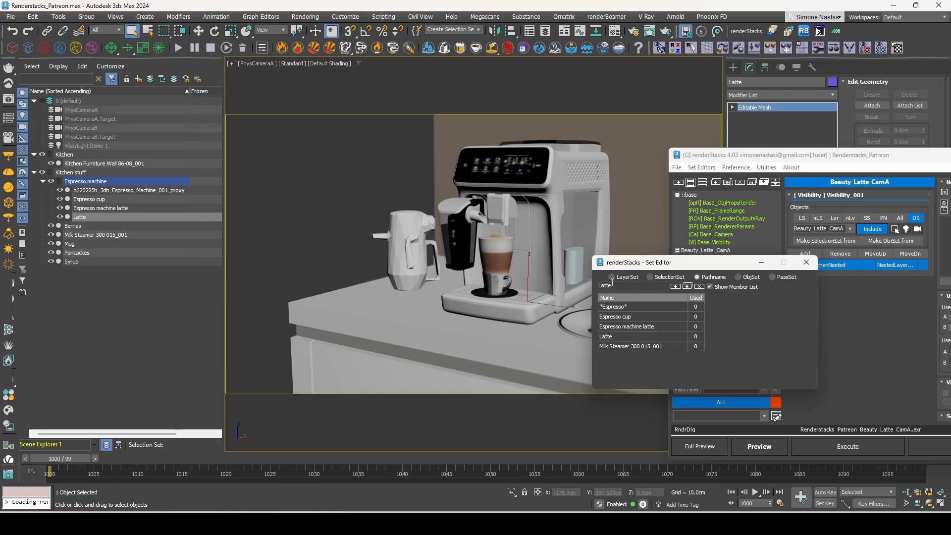
Close the Set Editor, add a PathName entry for Espresso cup to the Beauty_Latte_CamA object set, and set that entry to subtract
click(805, 263)
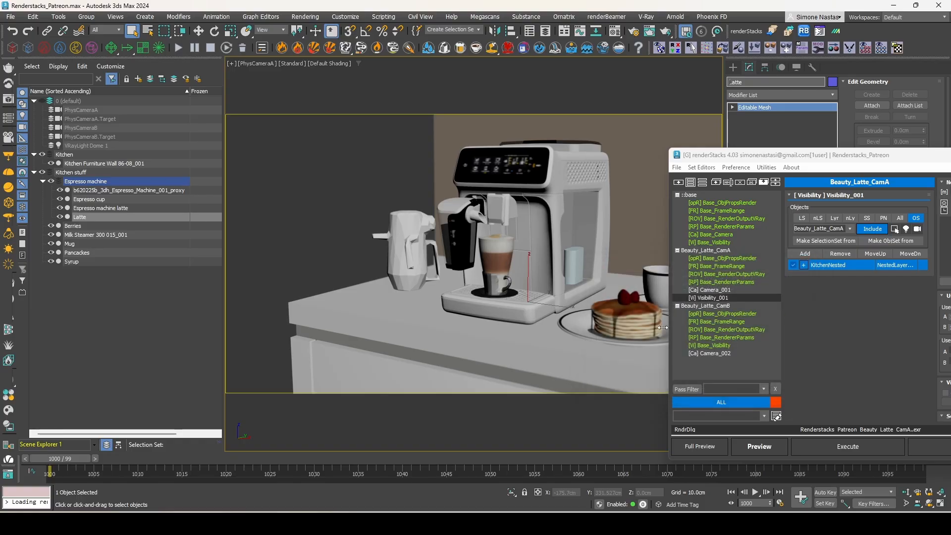
click(722, 299)
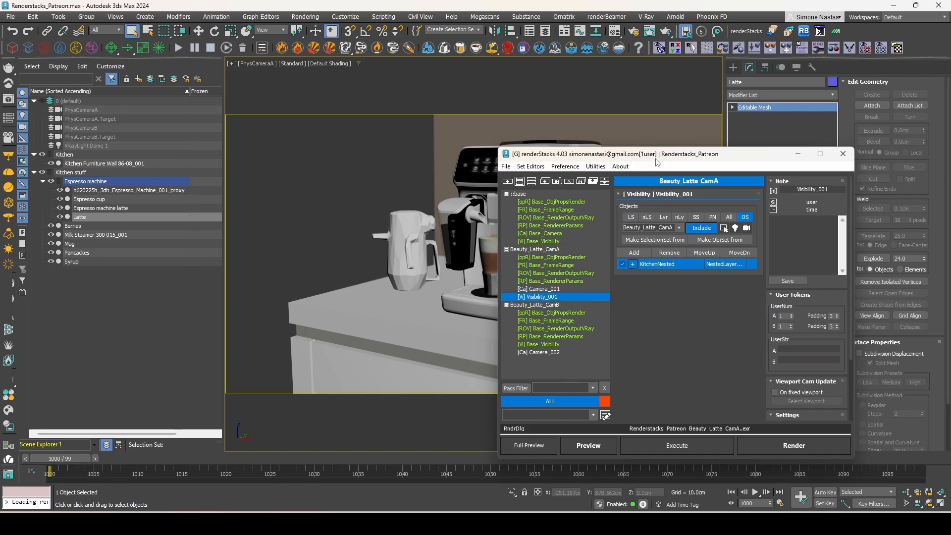
drag(655, 158, 761, 126)
click(739, 221)
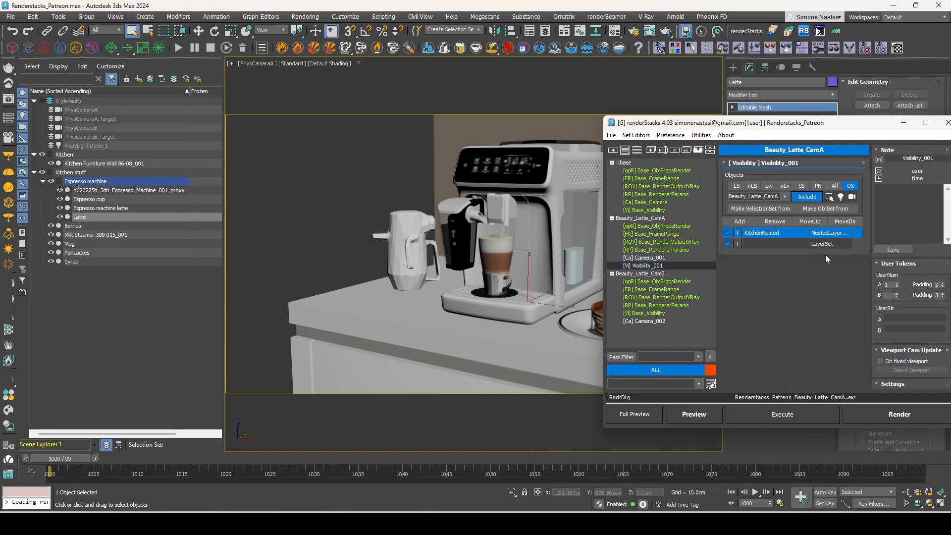
click(827, 243)
click(835, 286)
click(793, 244)
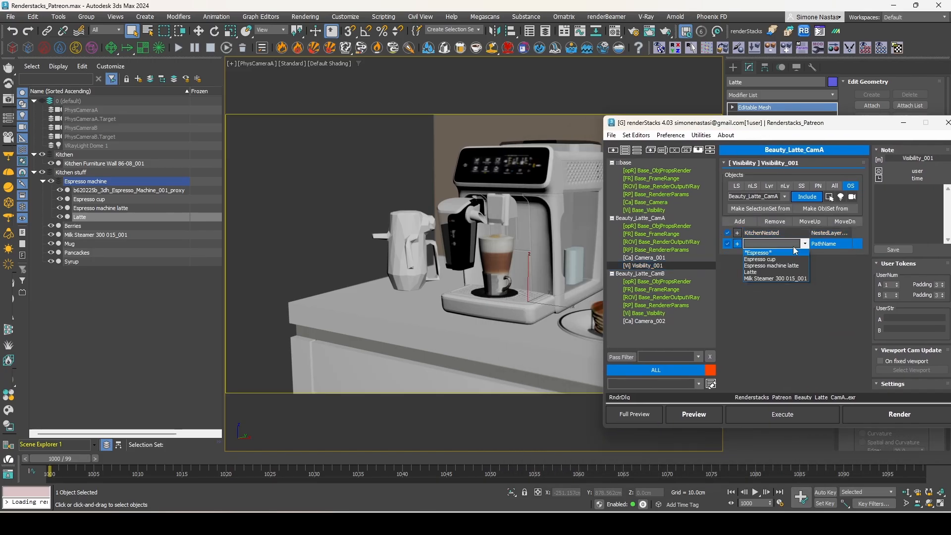
click(765, 259)
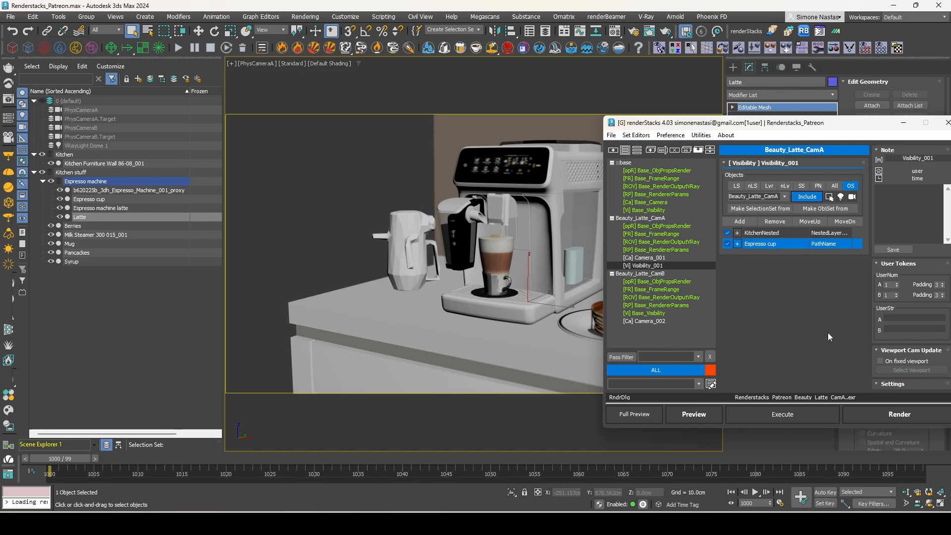
click(737, 245)
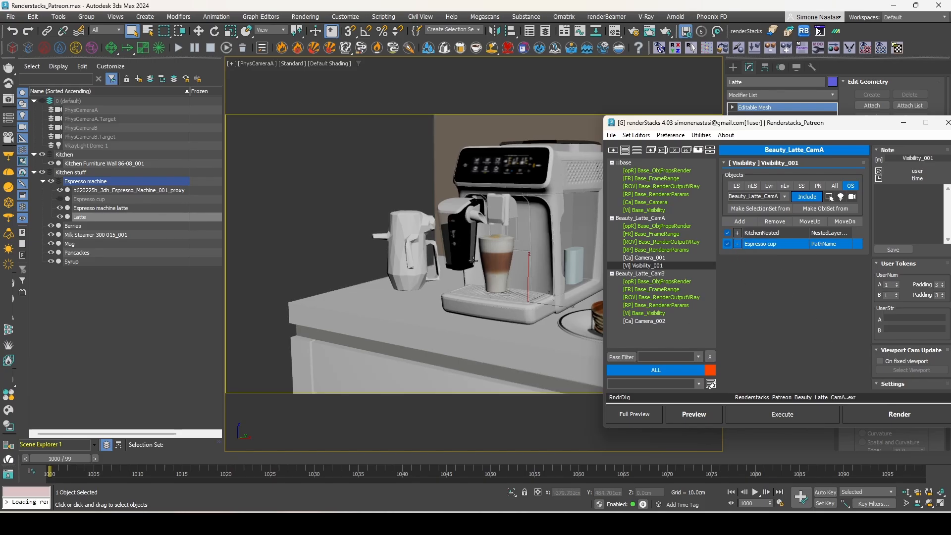
Save the scene and check the Beauty_Latte_CamA render in the V-Ray Frame Buffer
drag(777, 128, 852, 143)
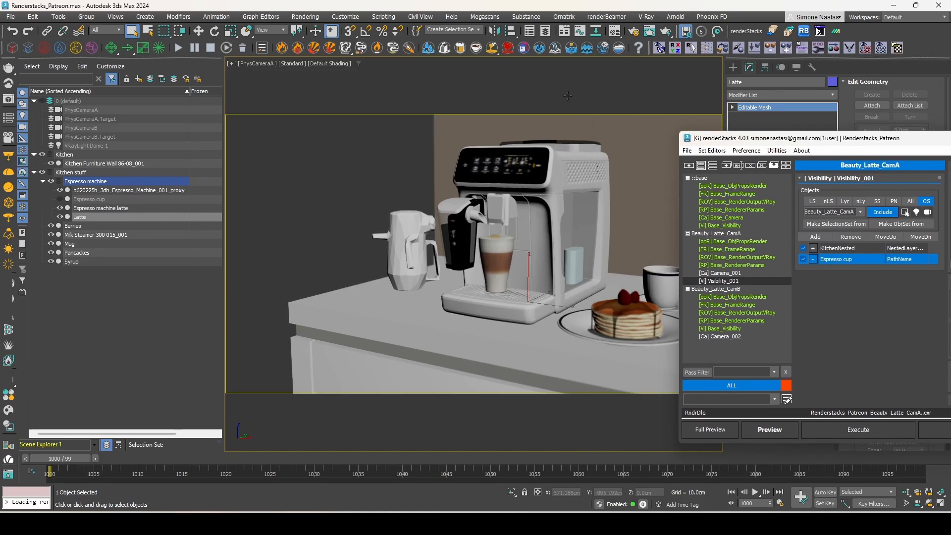
click(645, 17)
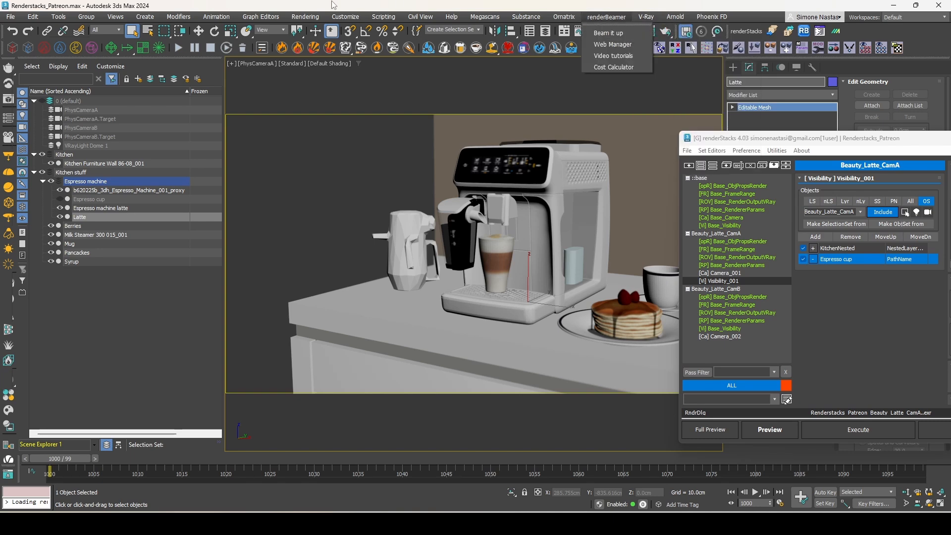
click(20, 103)
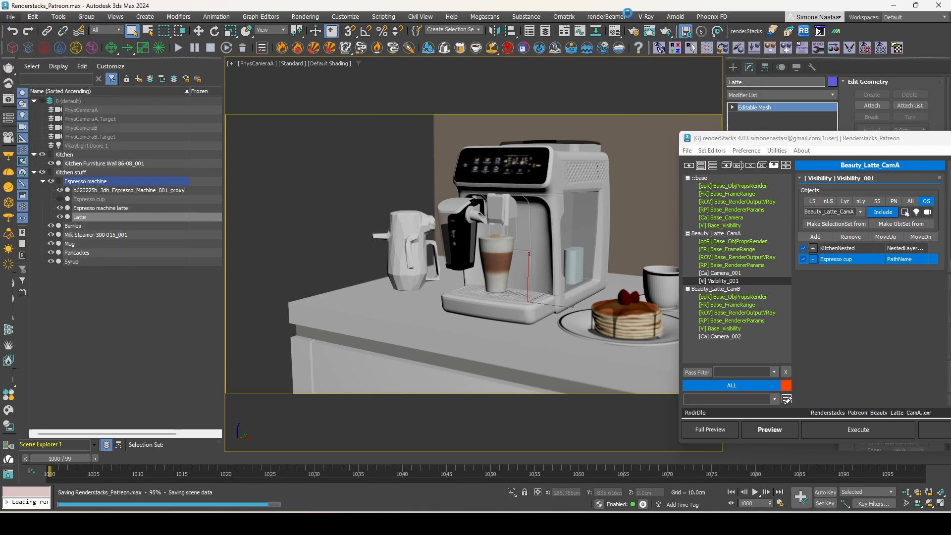
click(645, 17)
click(651, 34)
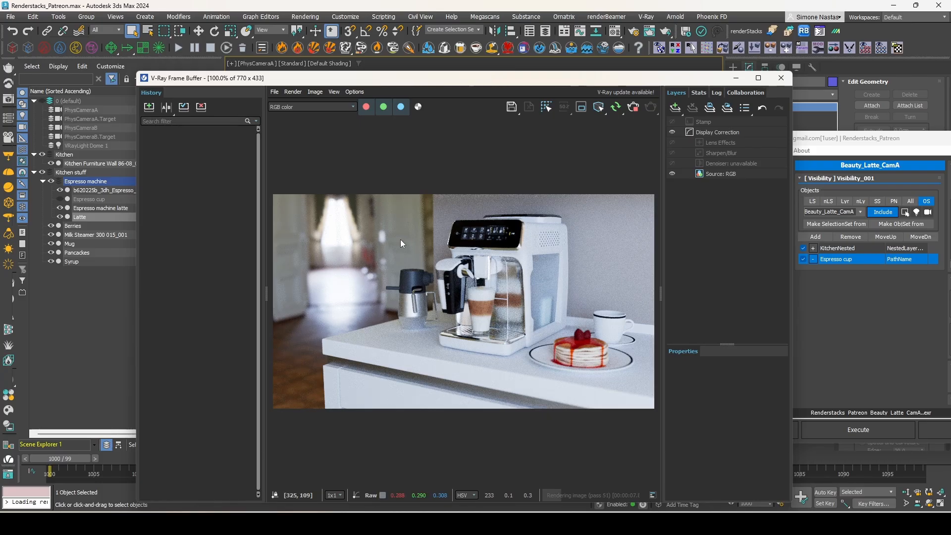
click(781, 78)
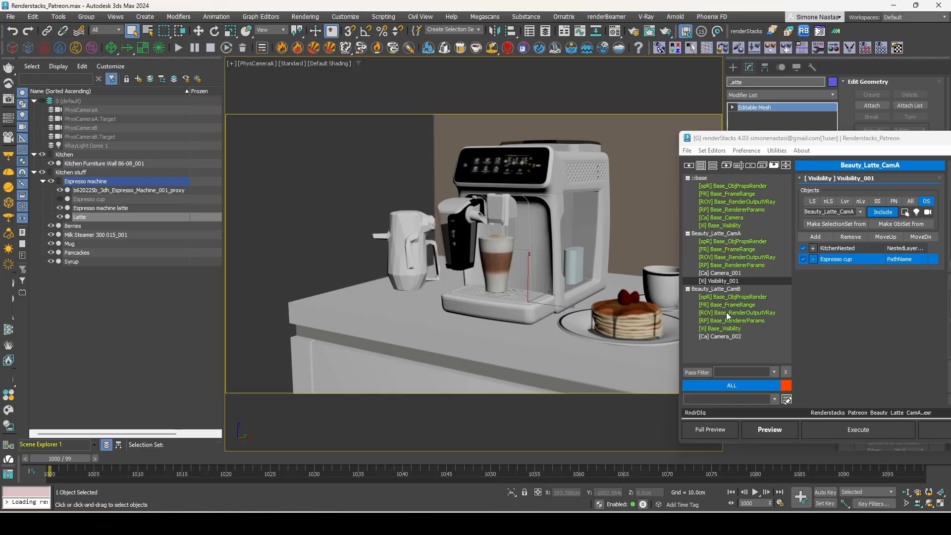
Instance the Visibility_001 pmodifier from the Beauty_Latte_CamA pass into the Beauty_Latte_CamB pass
click(723, 281)
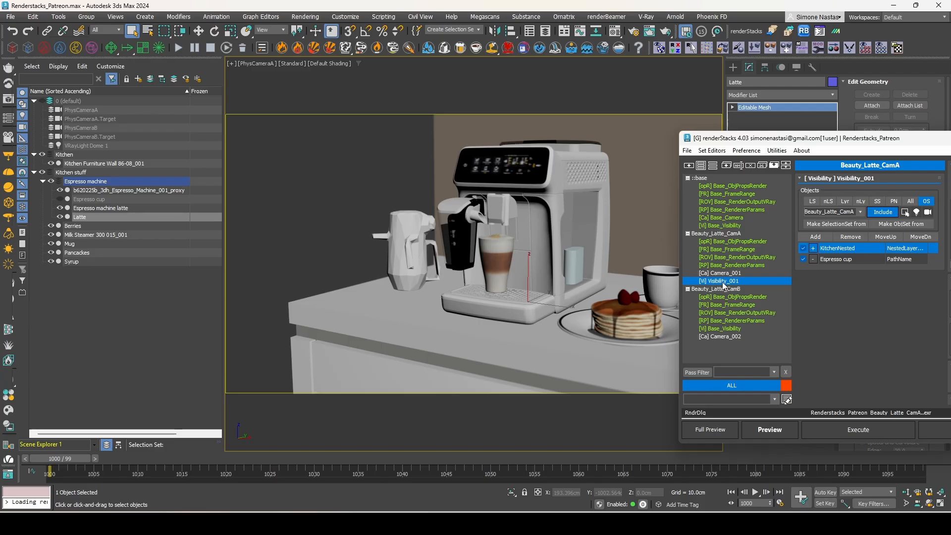
click(726, 290)
right_click(726, 290)
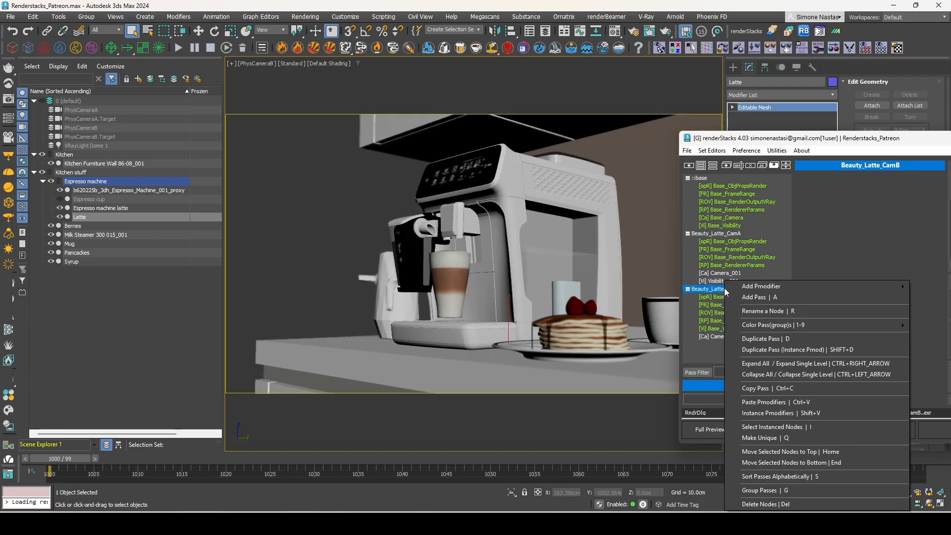
click(795, 415)
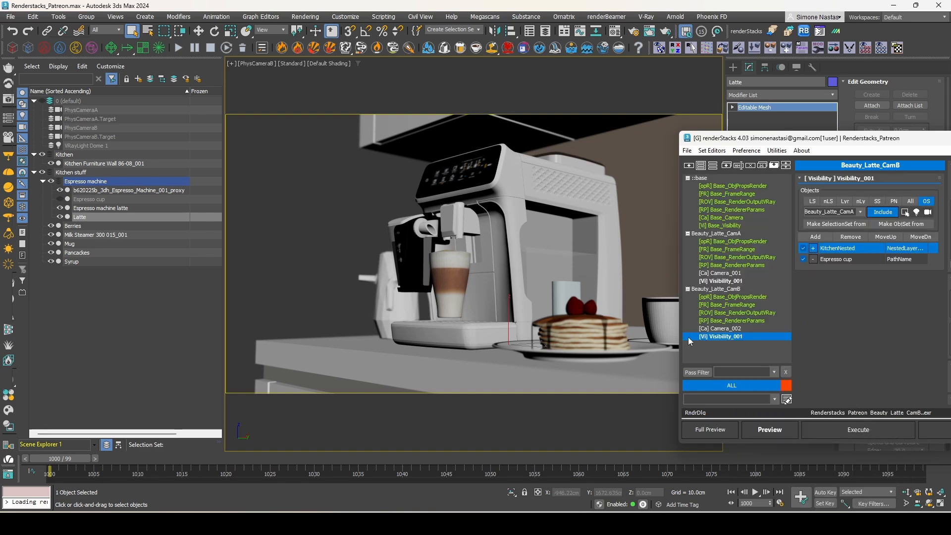
click(725, 281)
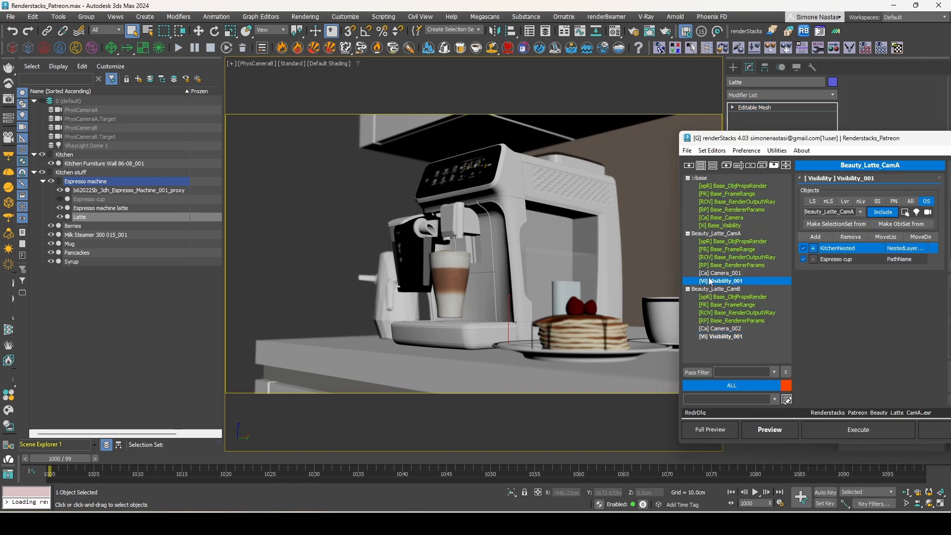
click(717, 337)
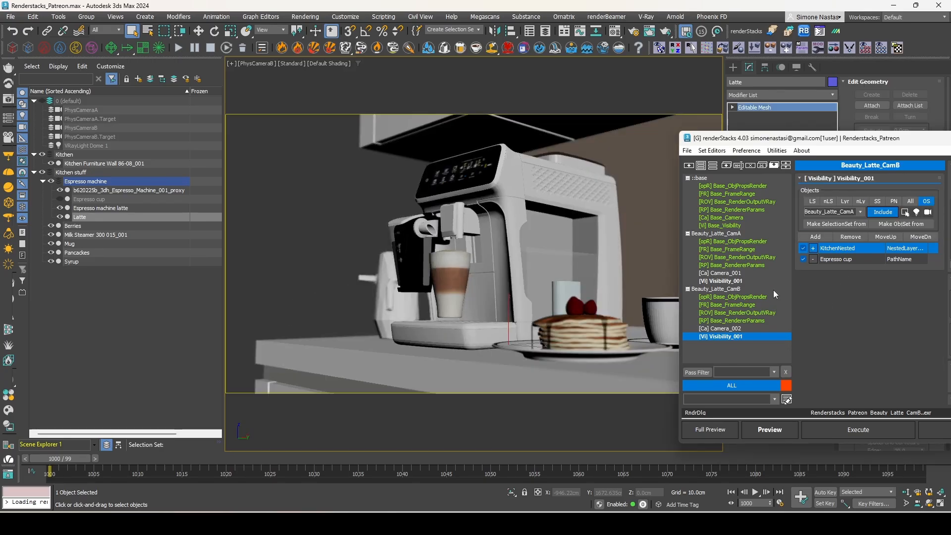
Check the Beauty_Latte_CamB render in the V-Ray Frame Buffer
click(645, 16)
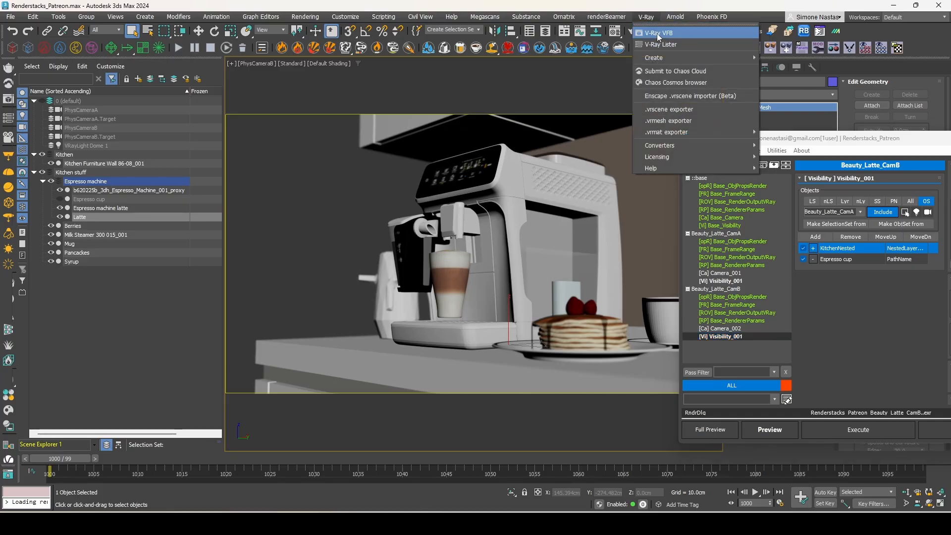
click(658, 33)
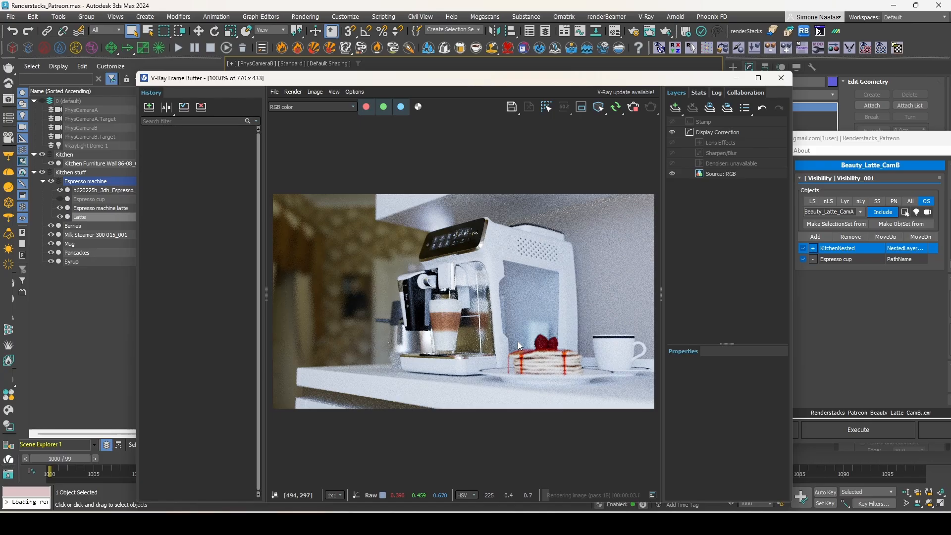
click(781, 78)
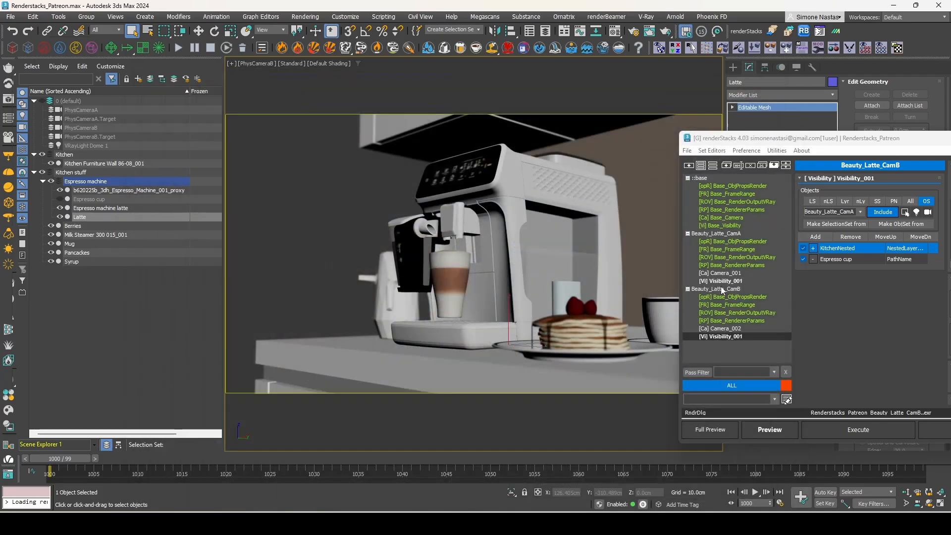
Duplicate the Beauty_Latte_CamA pass and rename the copy Beauty_Espresso_CamA
click(719, 233)
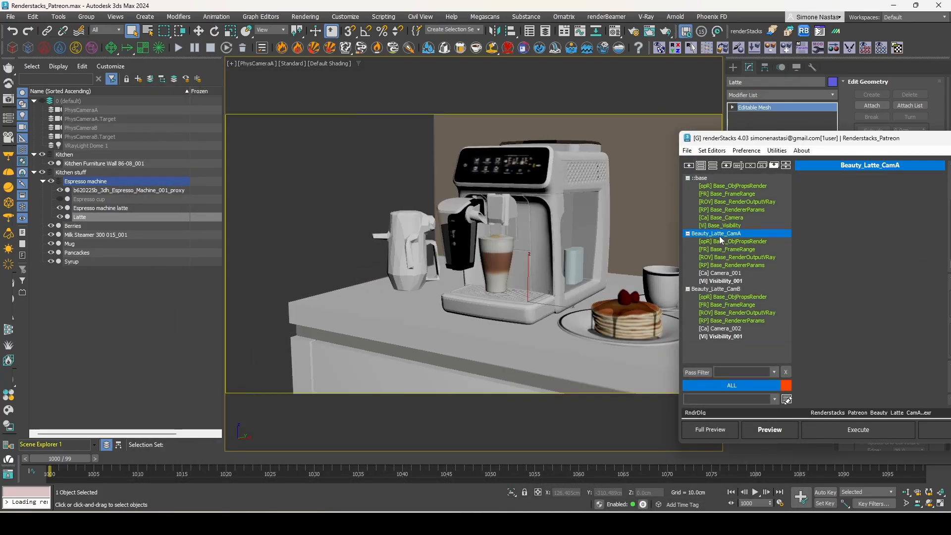
key(ctrl+d)
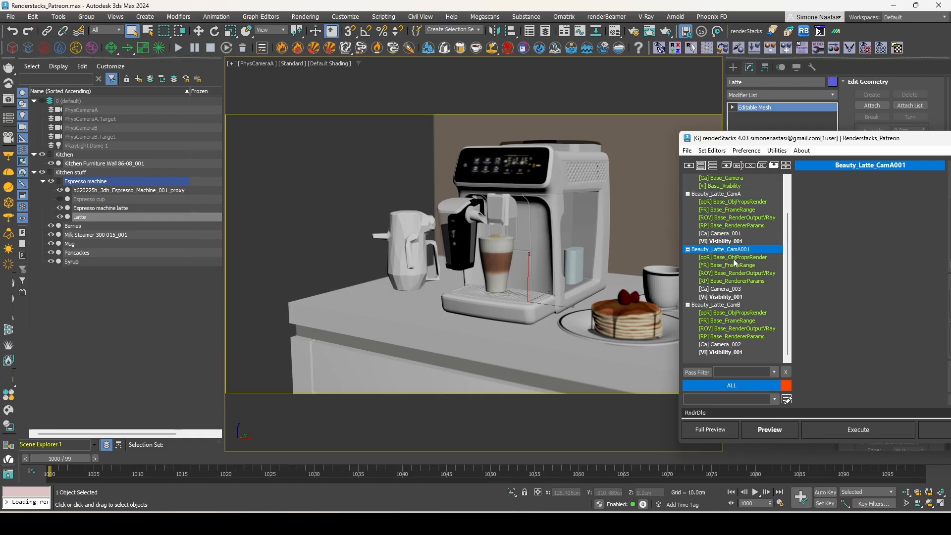
key(F2)
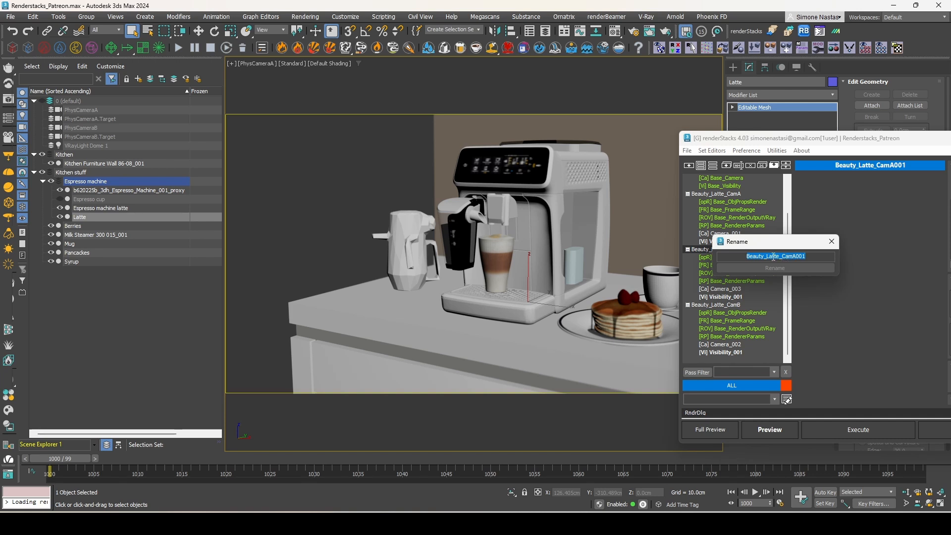
drag(762, 256, 775, 256)
text(Espresso)
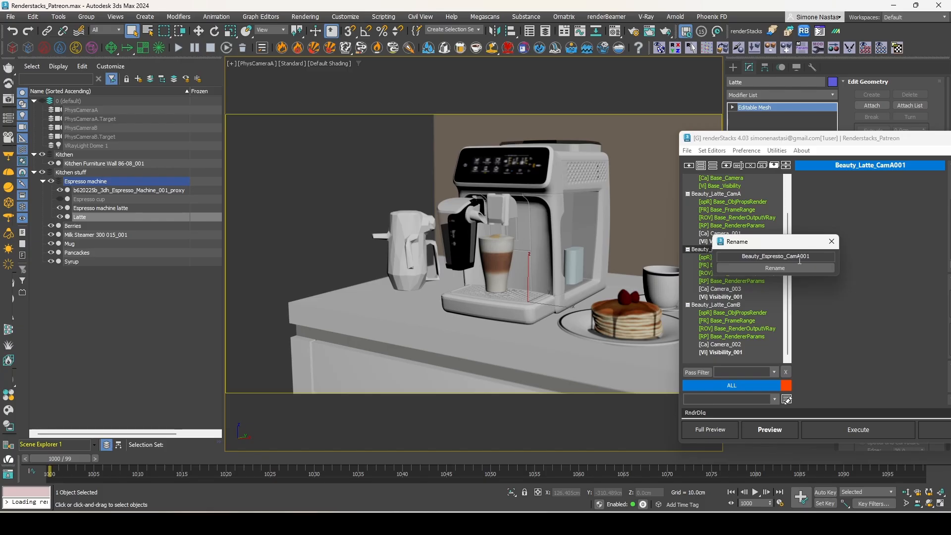
drag(798, 256, 821, 257)
key(BackSpace)
click(813, 268)
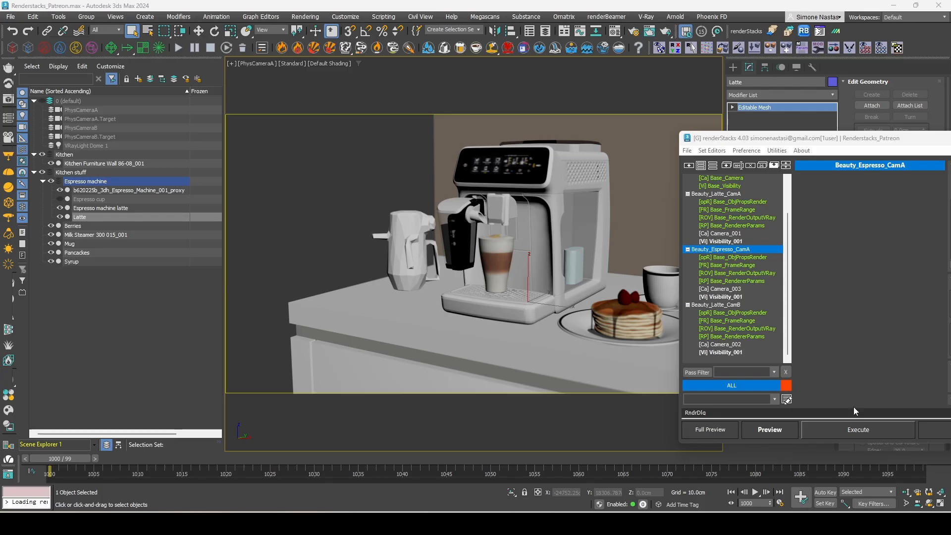
Make the instanced Visibility pmodifier in the Beauty_Espresso_CamA pass unique
click(727, 298)
right_click(727, 299)
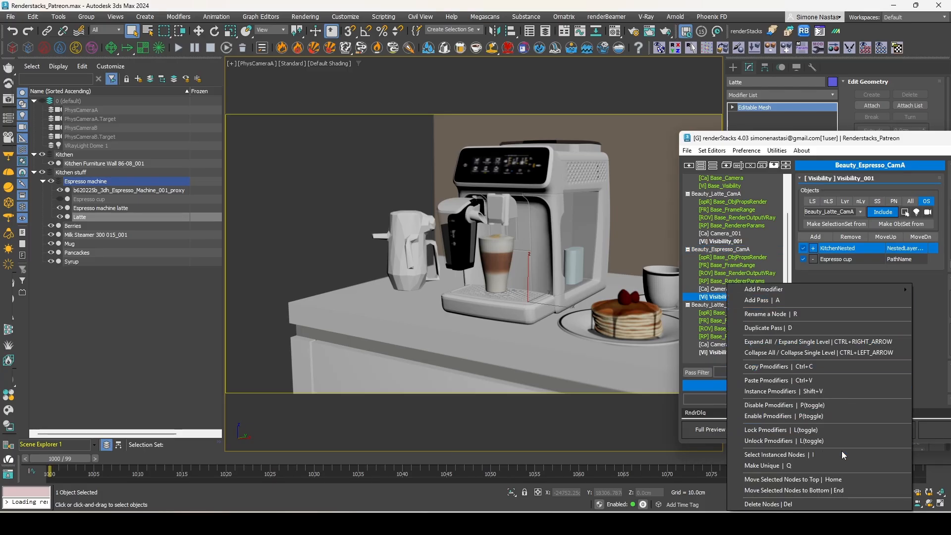
click(783, 463)
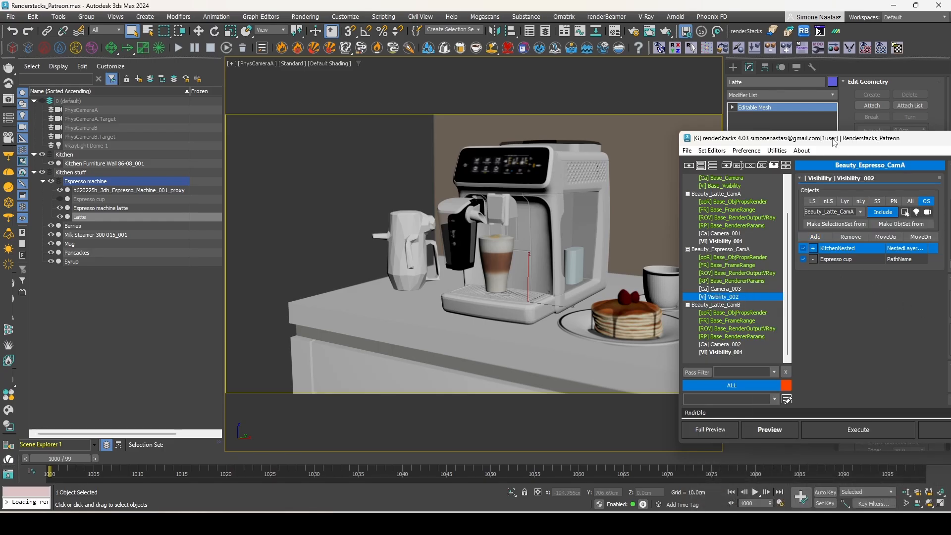
Try adding the Espresso cup entry from the Beauty_Espresso_CamA pass, and set it back to subtract in Beauty_Latte_CamA's Visibility_001
drag(839, 142, 700, 160)
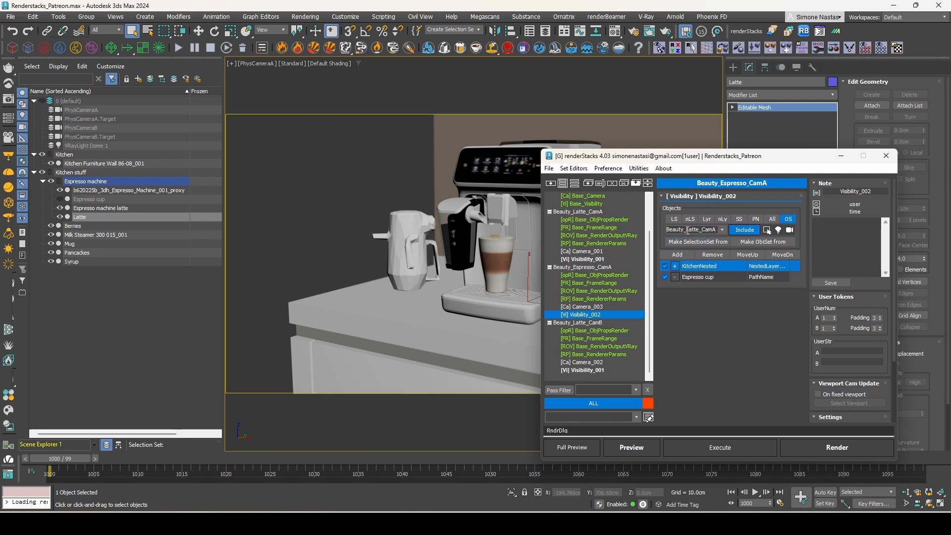
click(675, 277)
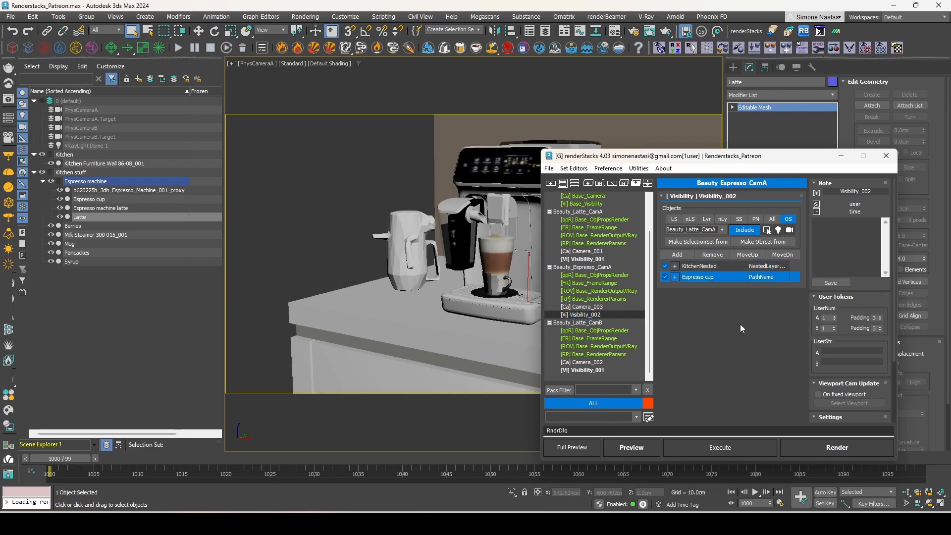
click(580, 212)
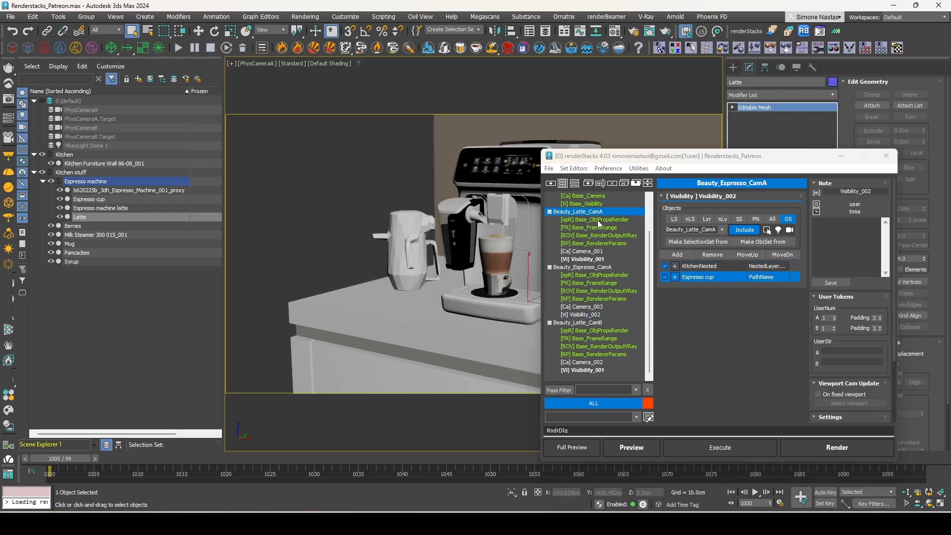
click(594, 258)
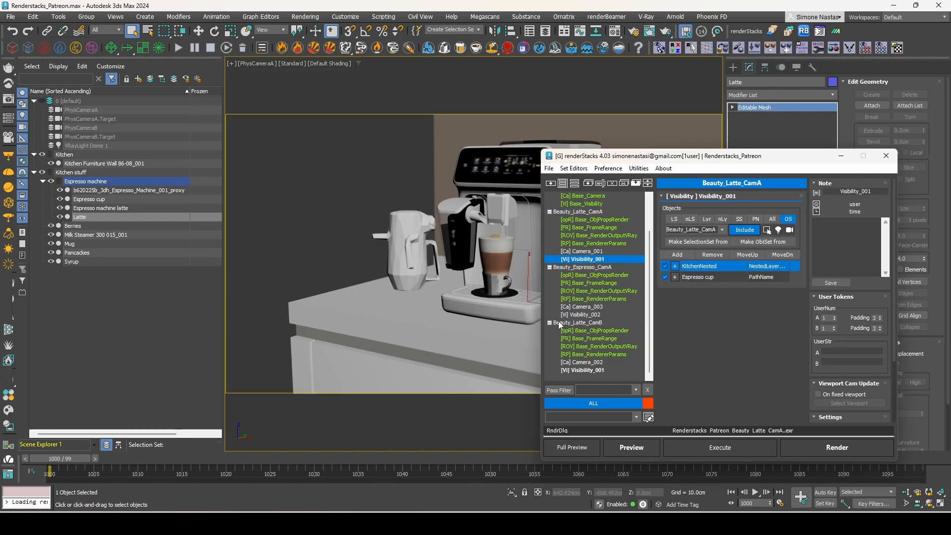
click(675, 277)
Name a separate object set Beauty_Espresso_CamA in Visibility_002 and set its Espresso cup entry to add
click(584, 315)
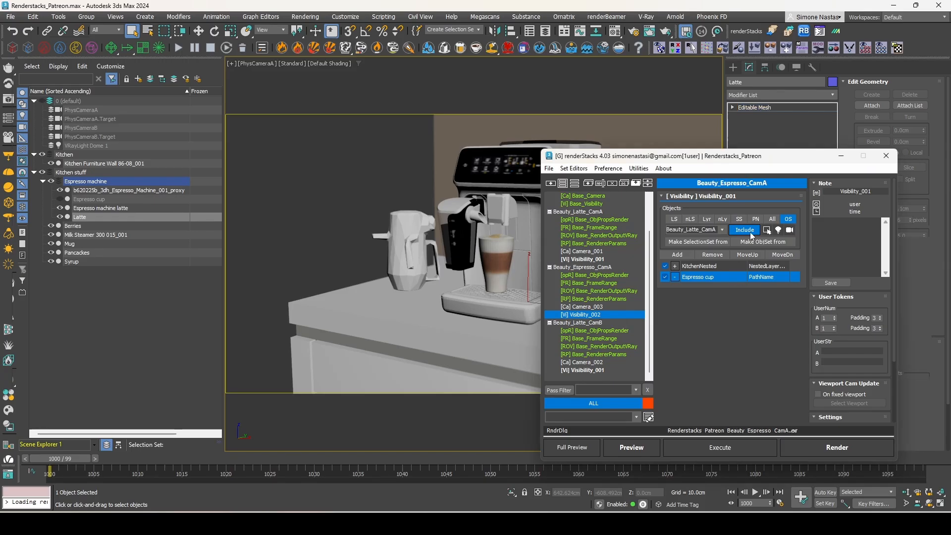
click(687, 230)
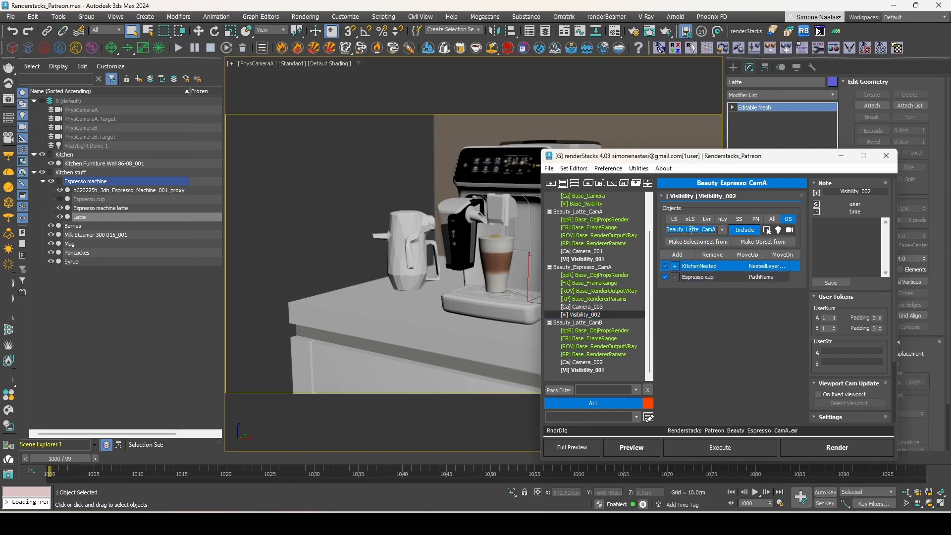
click(691, 231)
text(Espresso)
click(674, 277)
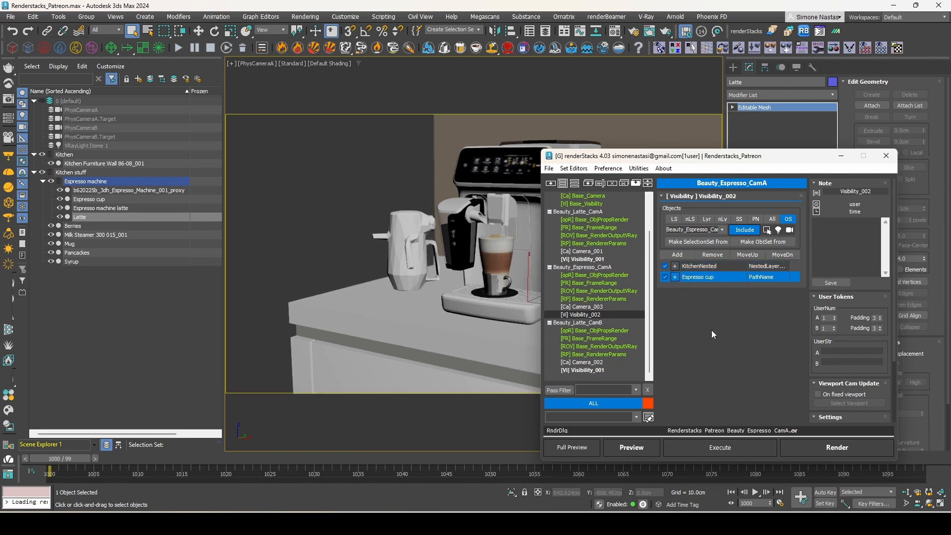
Add a subtracting PathName entry for Latte to the Beauty_Espresso_CamA object set in Visibility_002
click(677, 255)
click(675, 288)
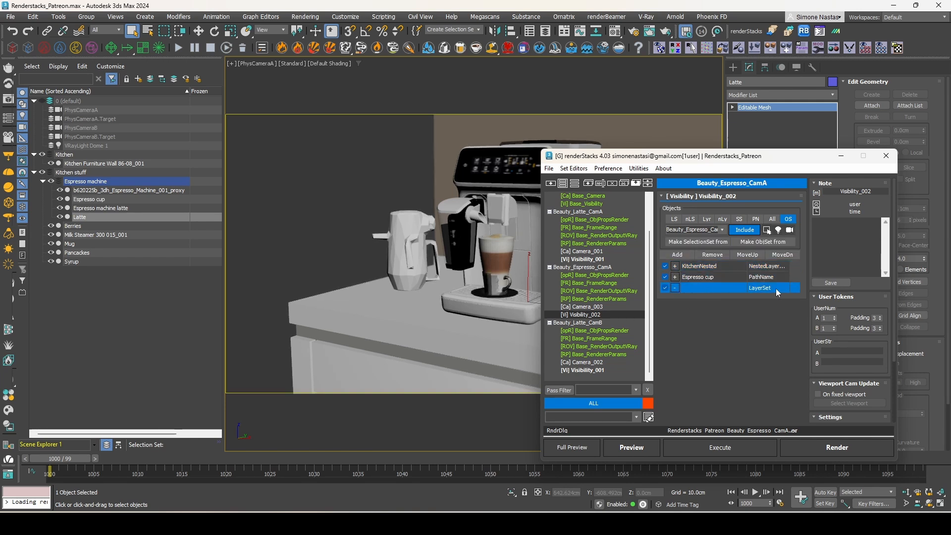
click(775, 288)
click(769, 326)
click(718, 288)
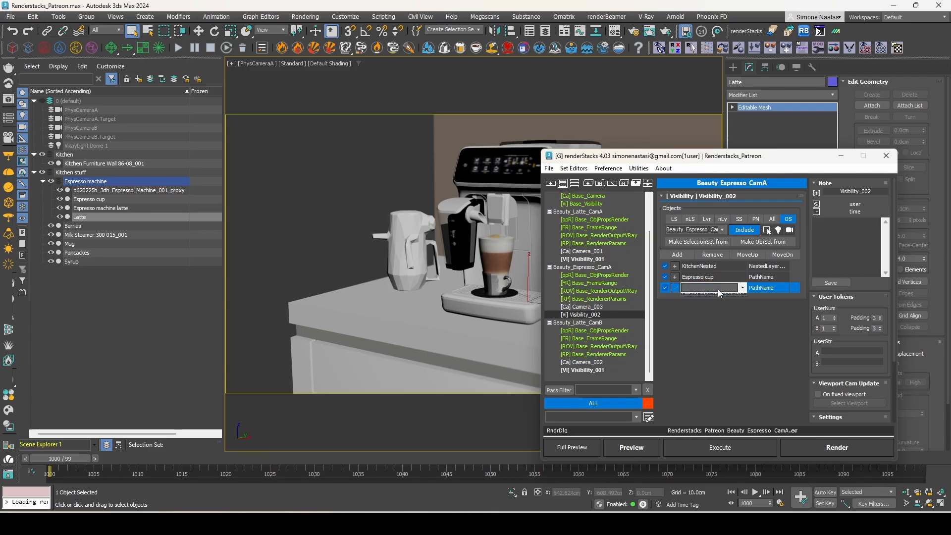
click(715, 317)
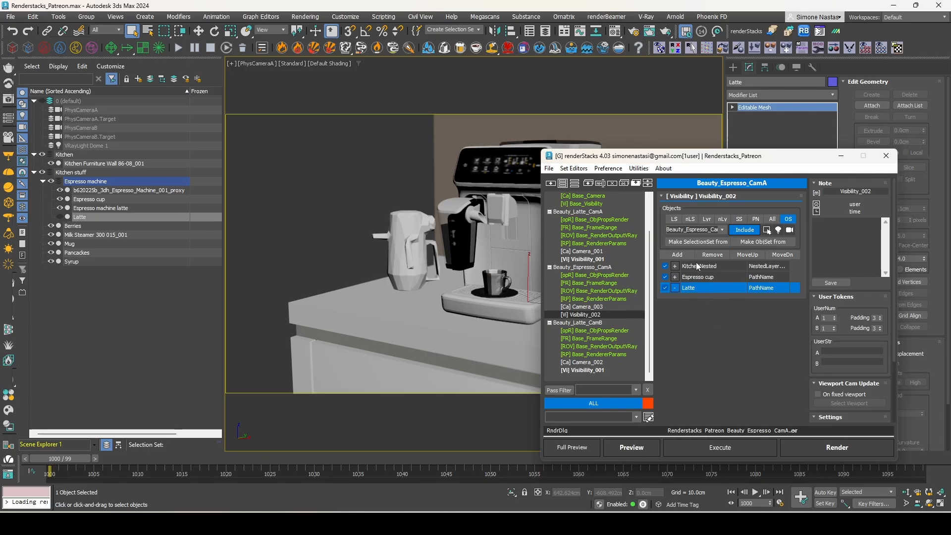
Add a subtracting PathName entry for Espresso machine latte to the same object set
click(677, 254)
click(765, 299)
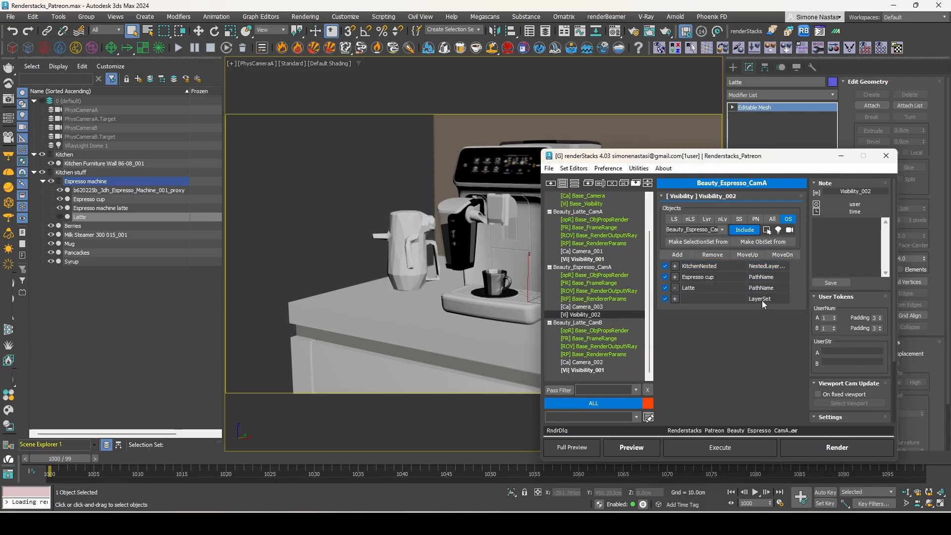
click(768, 339)
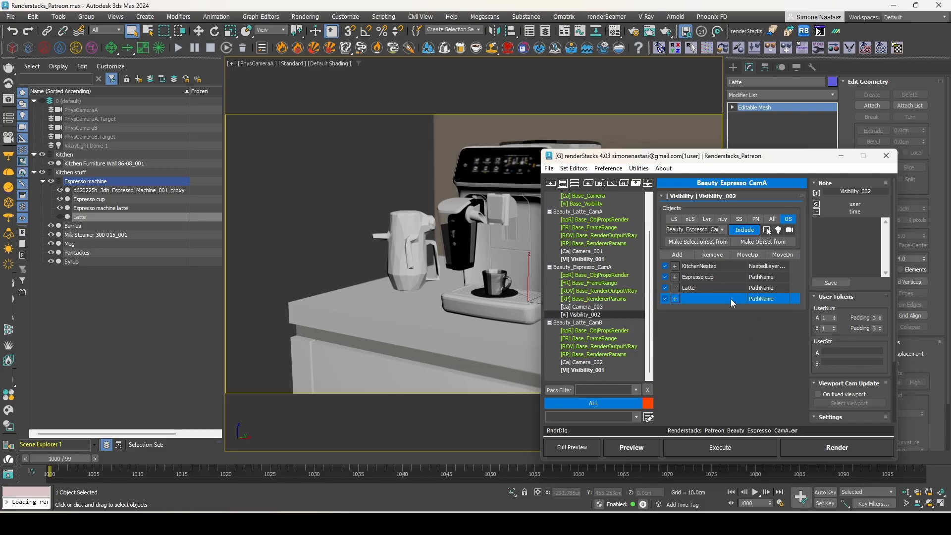
click(713, 299)
click(725, 329)
click(675, 298)
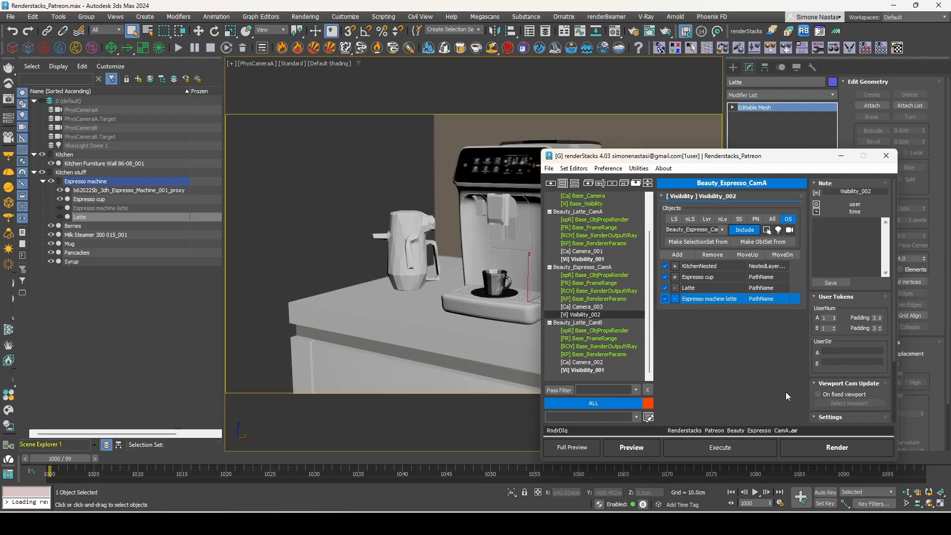
Run an interactive test render of the Beauty_Espresso_CamA pass in the V-Ray Frame Buffer, and close the frame buffer
drag(653, 155, 839, 137)
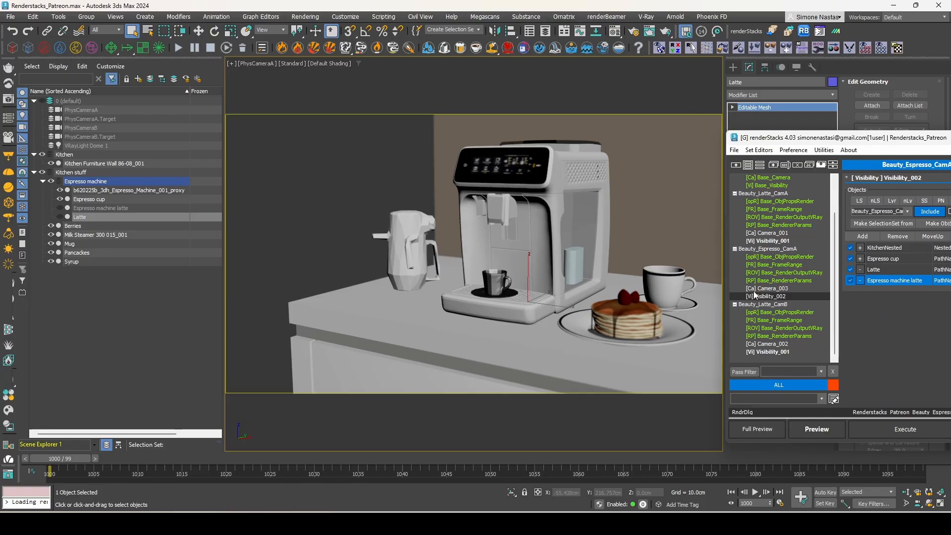
click(646, 16)
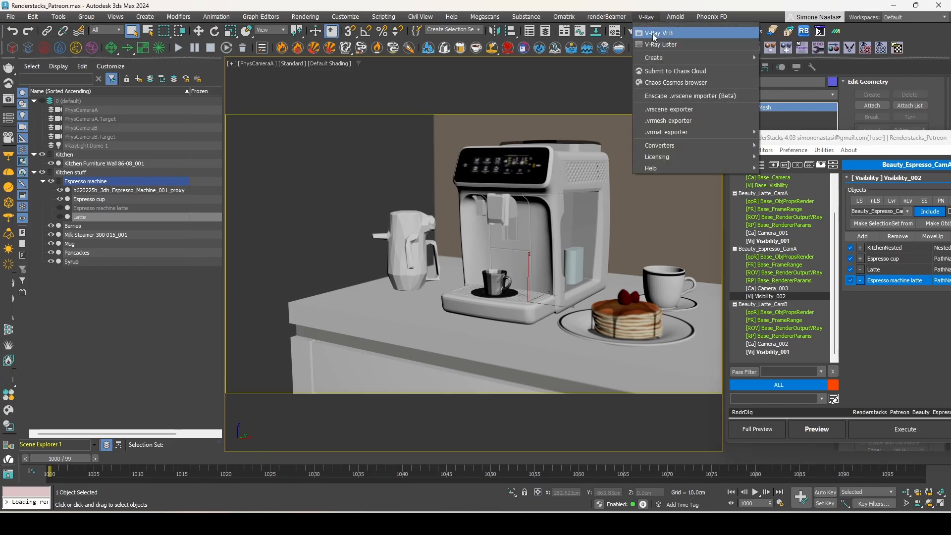
click(655, 35)
click(617, 107)
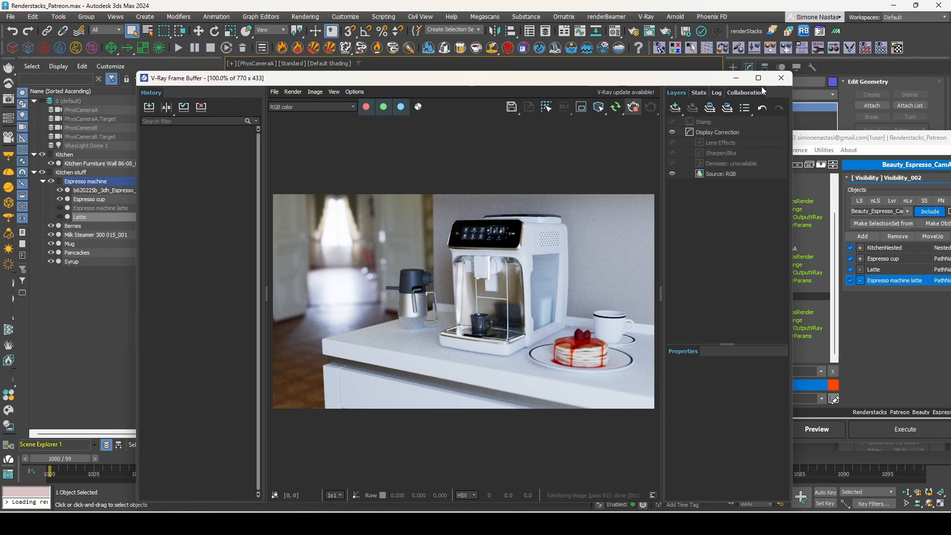
click(781, 77)
Duplicate the Beauty_Espresso_CamA pass with instanced pmodifiers and rename the copy Beauty_Espresso_CamB
click(775, 249)
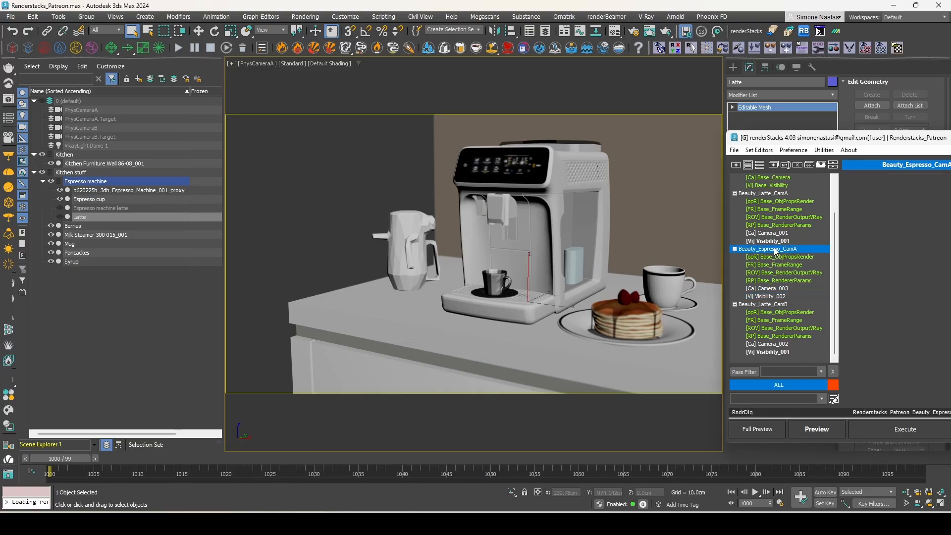
right_click(776, 251)
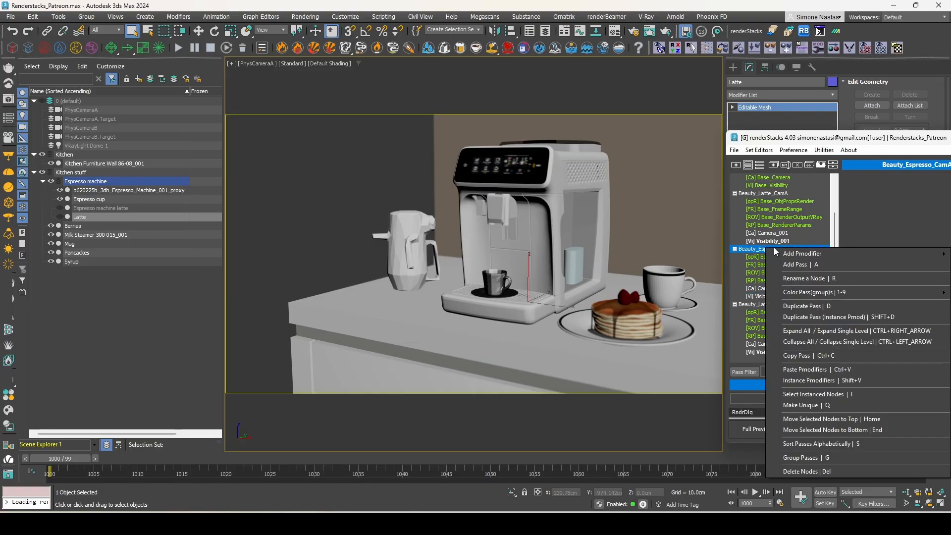
click(833, 319)
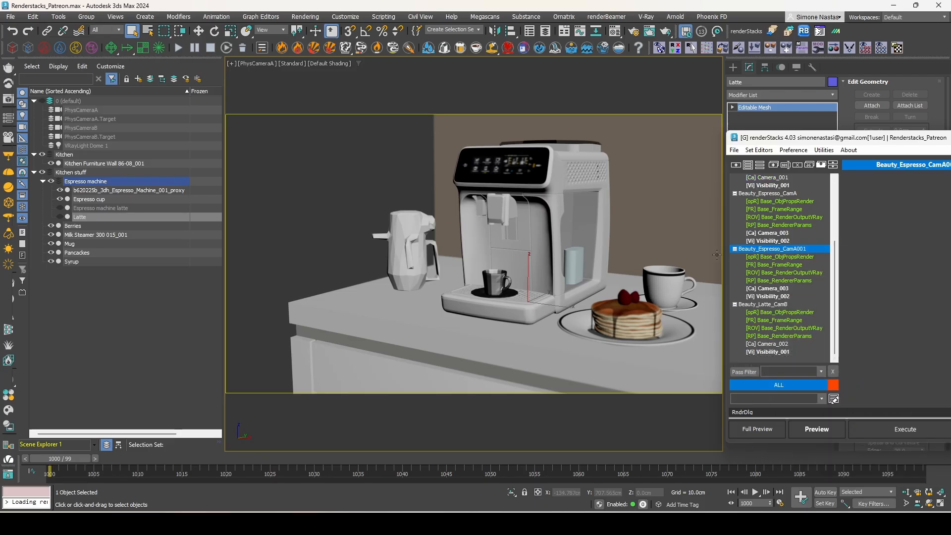
double_click(809, 250)
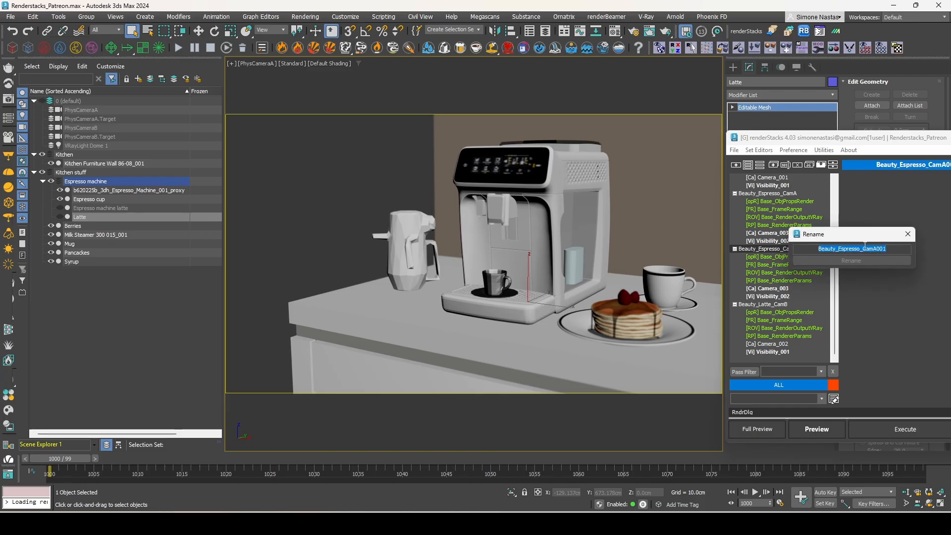
click(875, 249)
text(B)
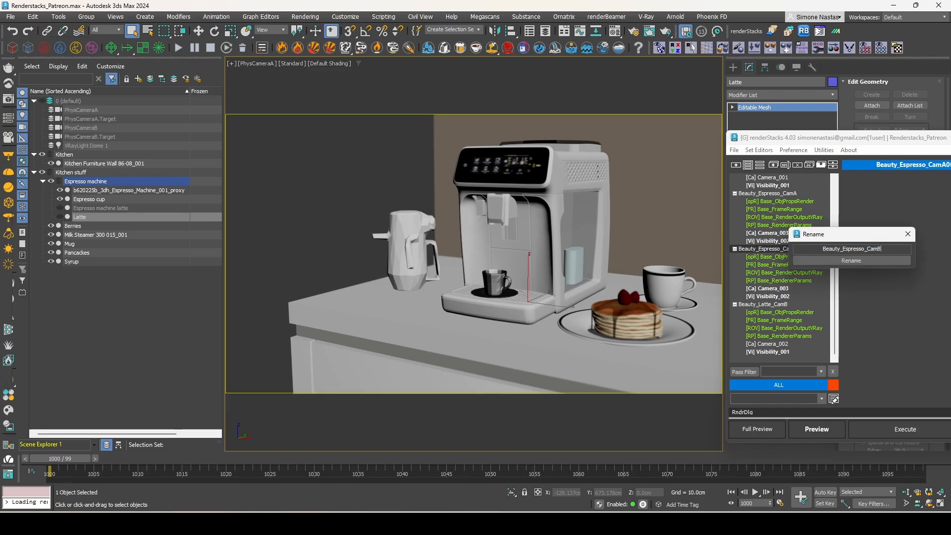
click(889, 258)
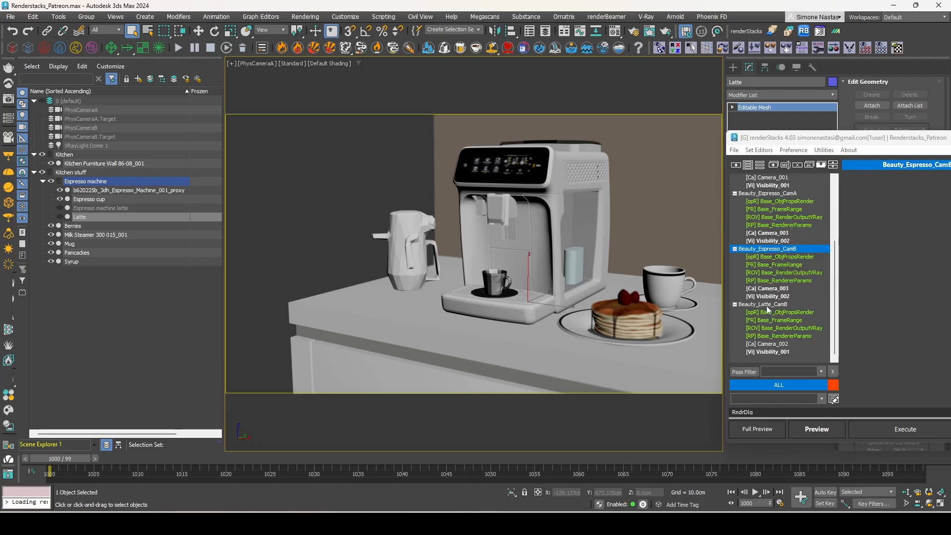
Make the Camera pmodifier in the Beauty_Espresso_CamB pass unique and set its render camera to PhysCameraB
click(781, 290)
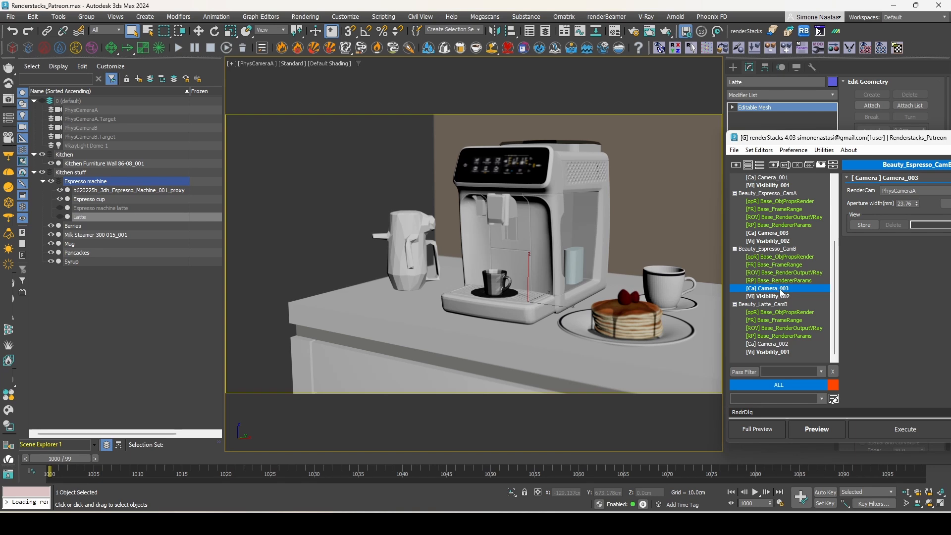
double_click(780, 290)
drag(897, 142, 651, 168)
click(709, 217)
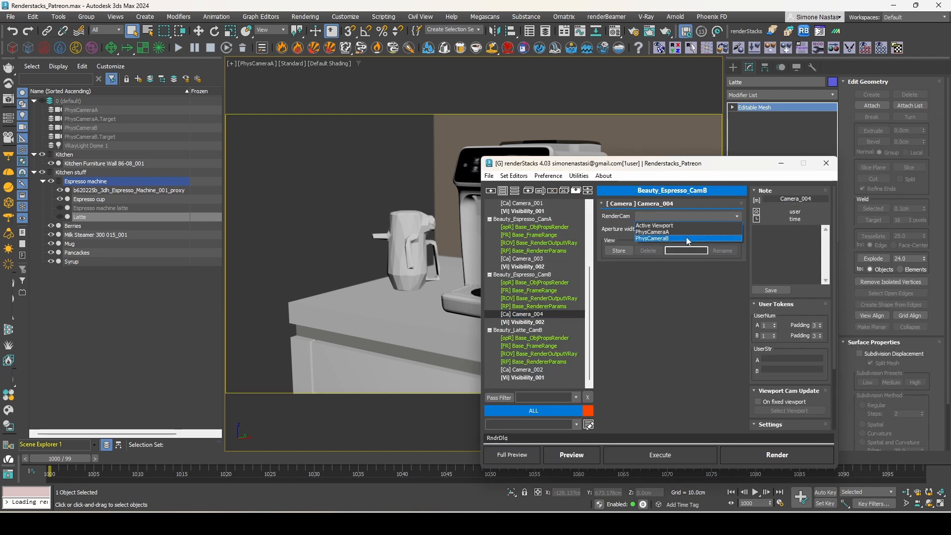
click(647, 238)
click(825, 163)
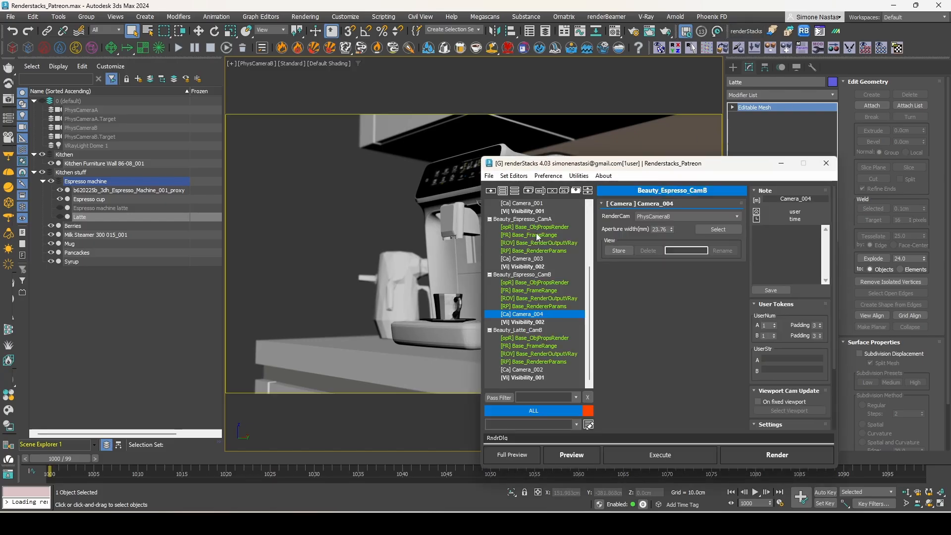
Duplicate the Beauty_Espresso_CamA pass and rename the copy Beauty_Espresso_SyrupCamA
click(522, 219)
drag(645, 166, 826, 158)
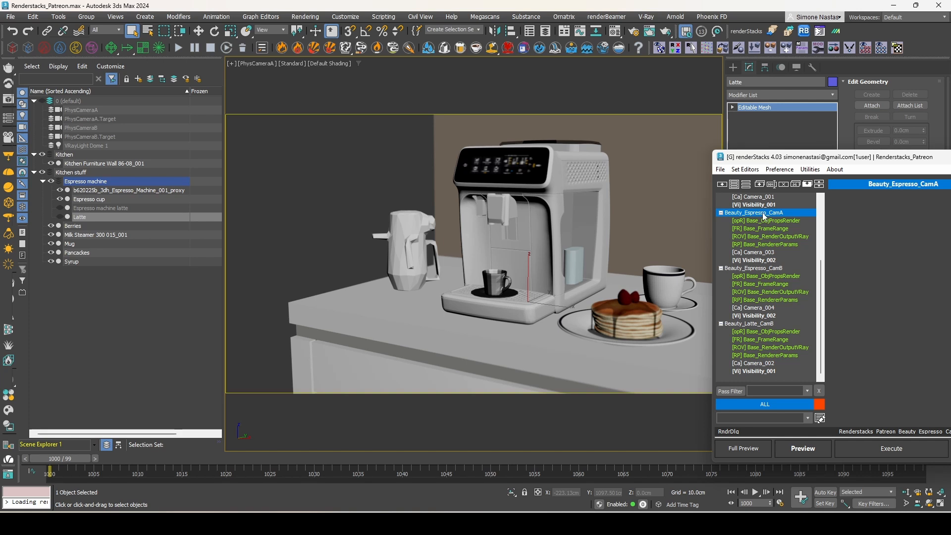
key(ctrl+d)
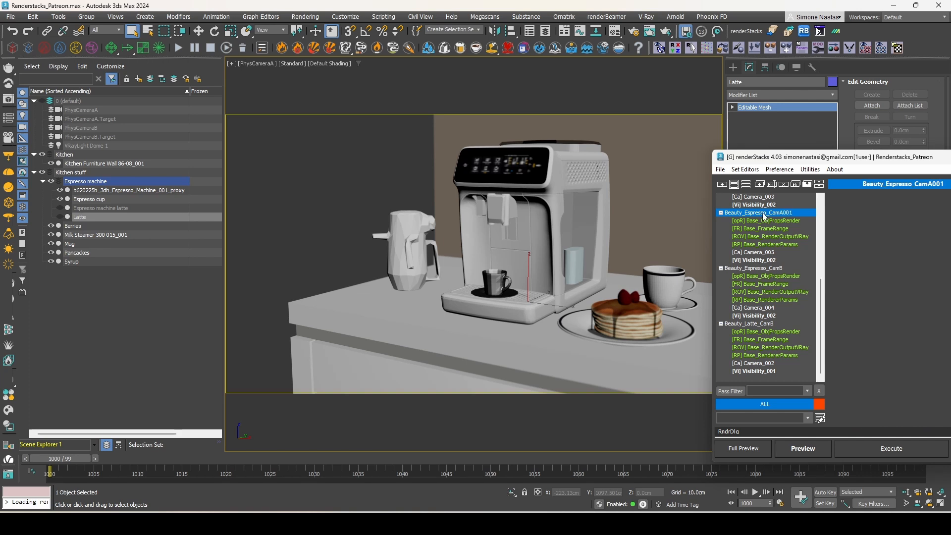
double_click(780, 213)
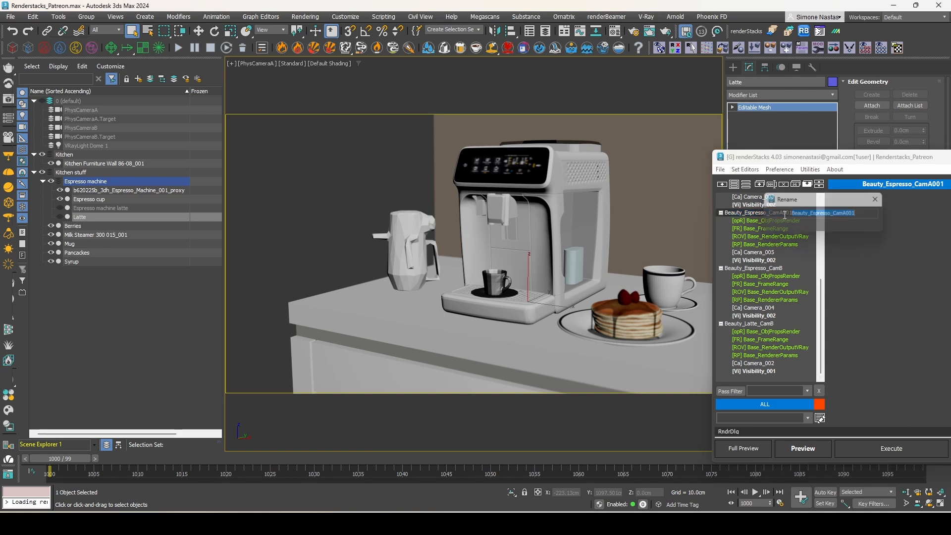
click(835, 214)
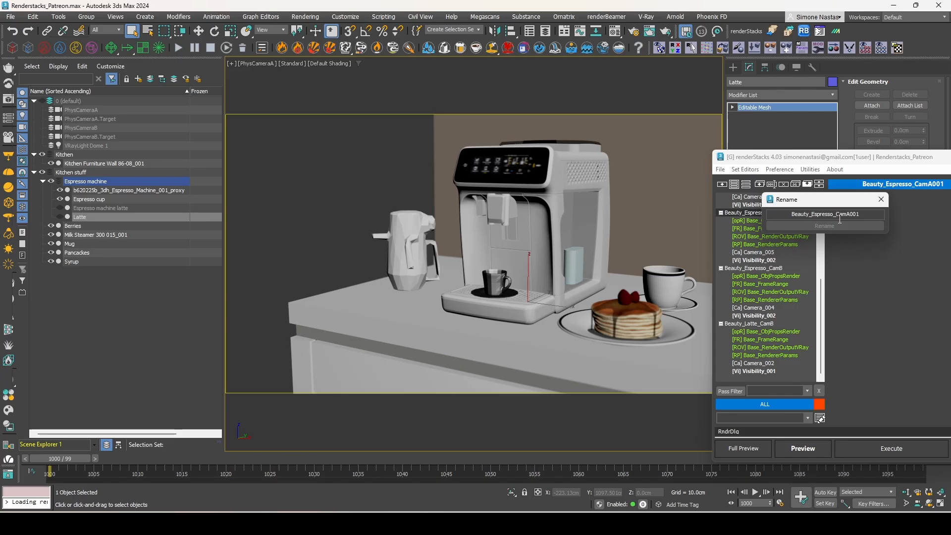
text(Syrup_)
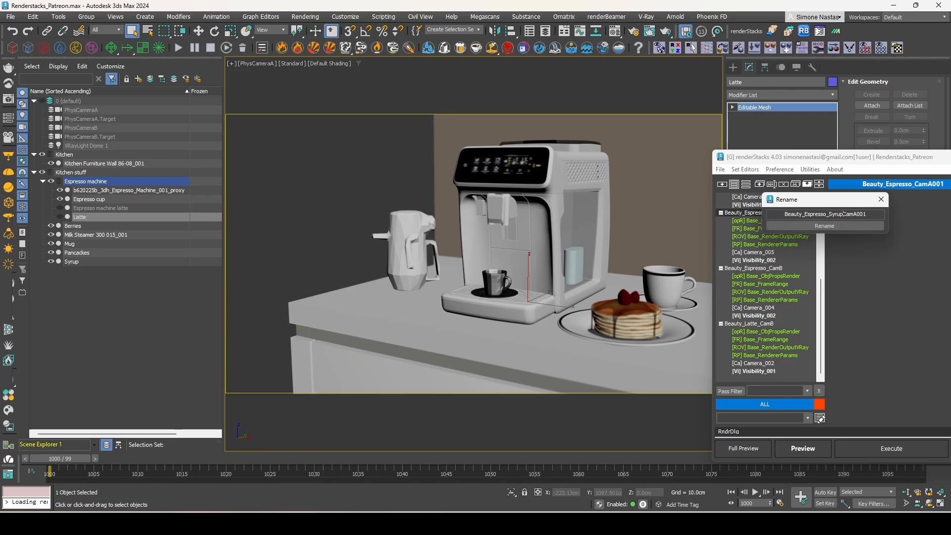
key(BackSpace)
click(855, 227)
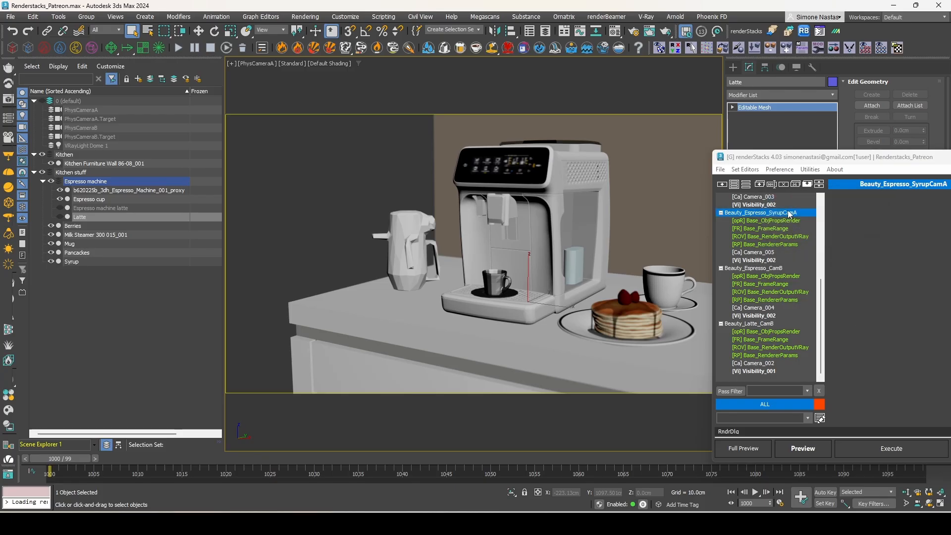
Make the Visibility pmodifier in the Beauty_Espresso_SyrupCamA pass unique and name its object set Beauty_Syrup_CamA
drag(825, 158, 583, 200)
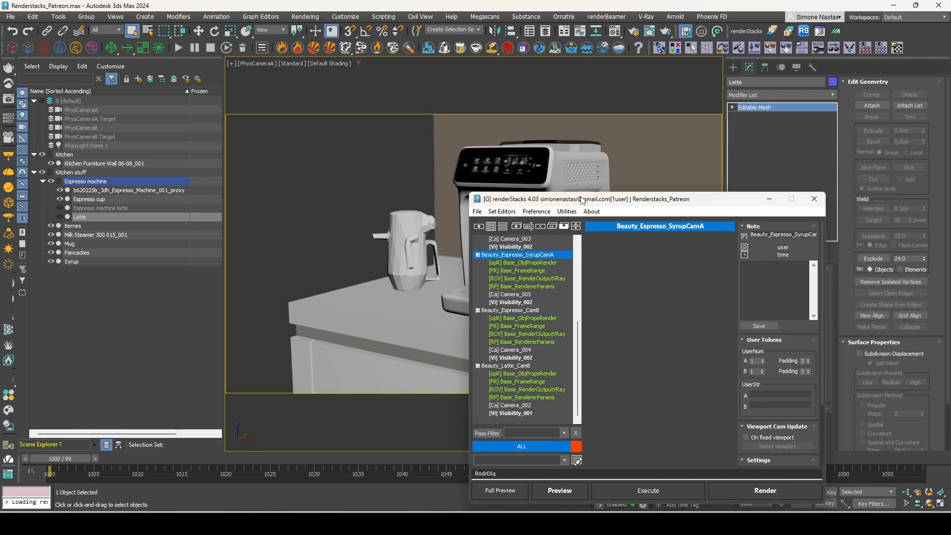
click(526, 304)
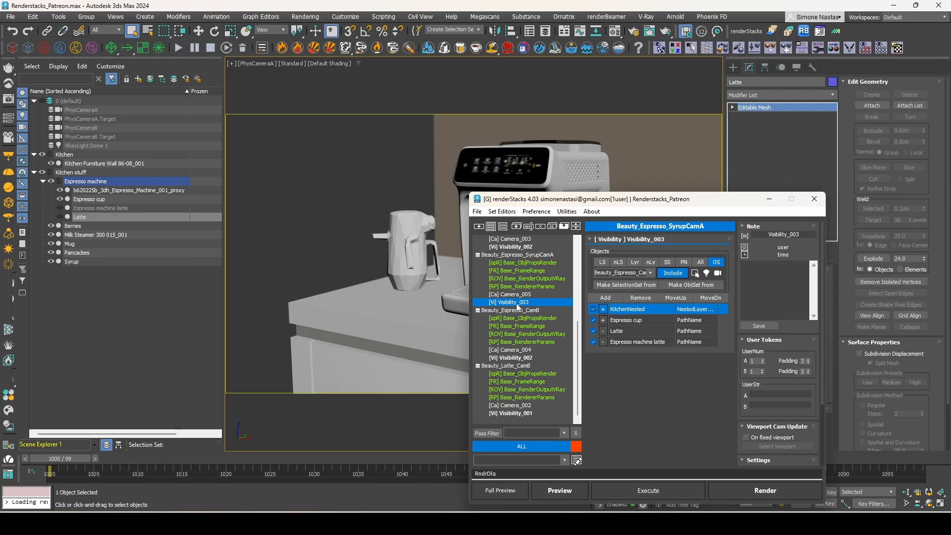
click(615, 273)
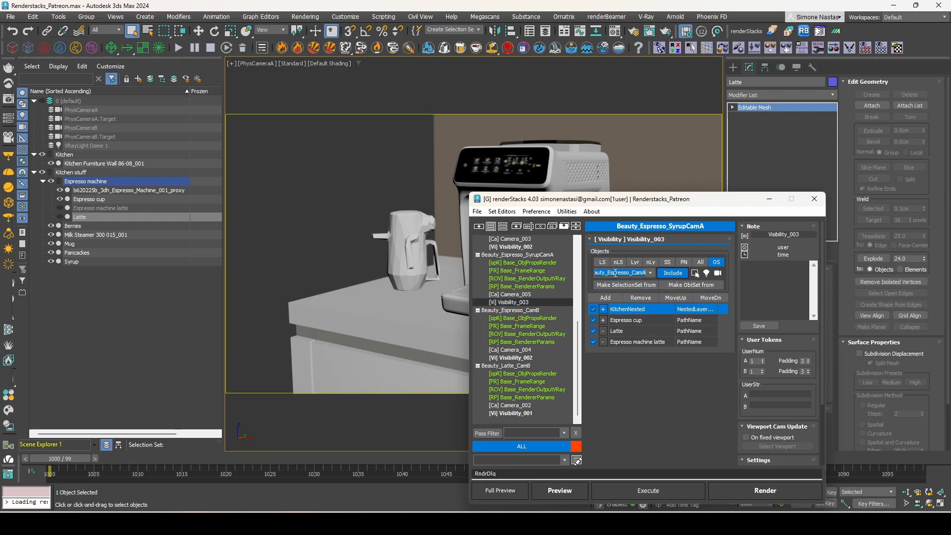
click(611, 272)
drag(607, 272, 632, 272)
text(Syru)
Check the pancakes, berries and syrup in an interactive V-Ray Frame Buffer render, and close the frame buffer
drag(705, 207, 402, 162)
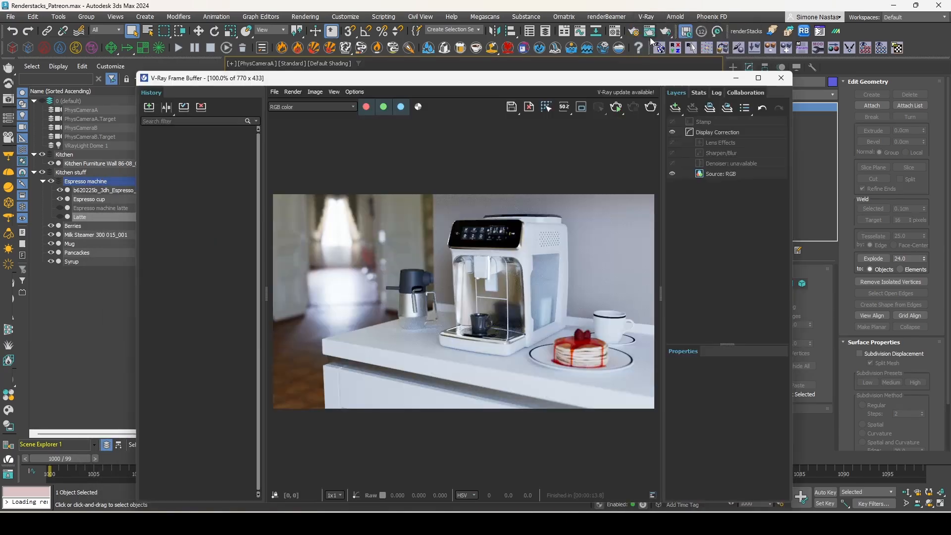
click(650, 37)
click(616, 108)
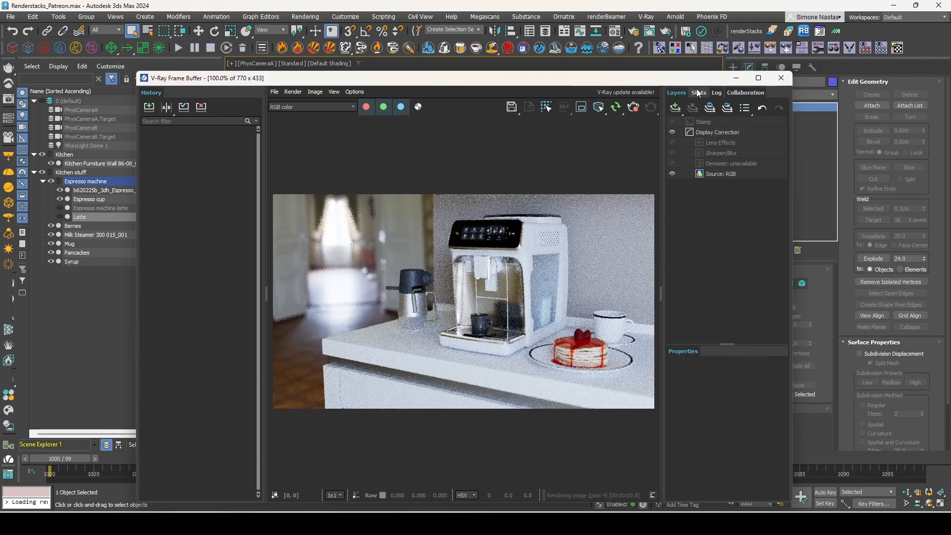
drag(689, 79, 456, 102)
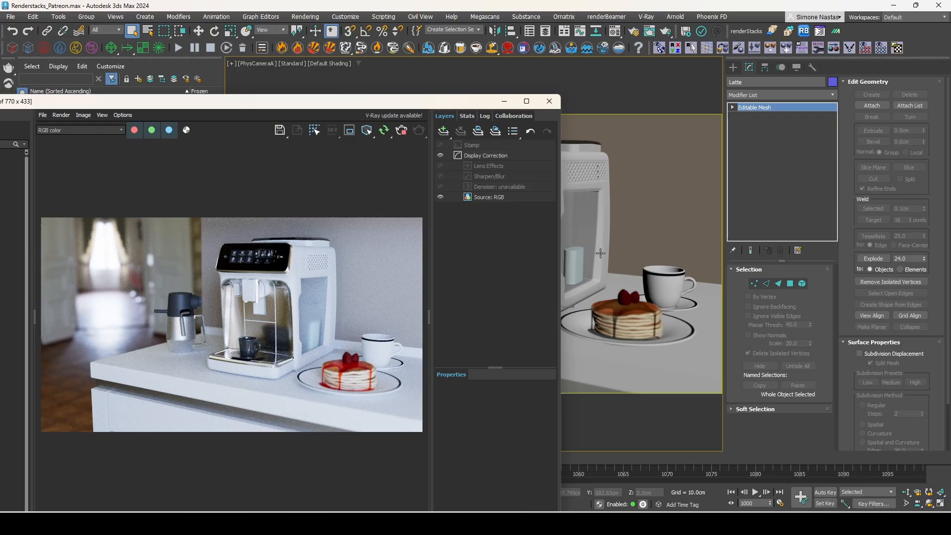
click(549, 101)
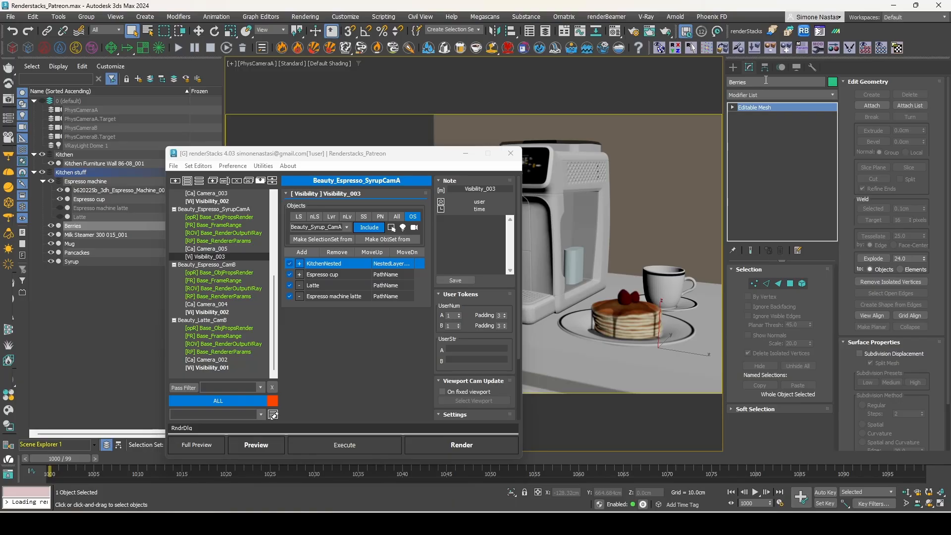
Copy the Berries object's name and add it as a Pathname set in the Set Editor
click(745, 82)
right_click(749, 83)
click(784, 124)
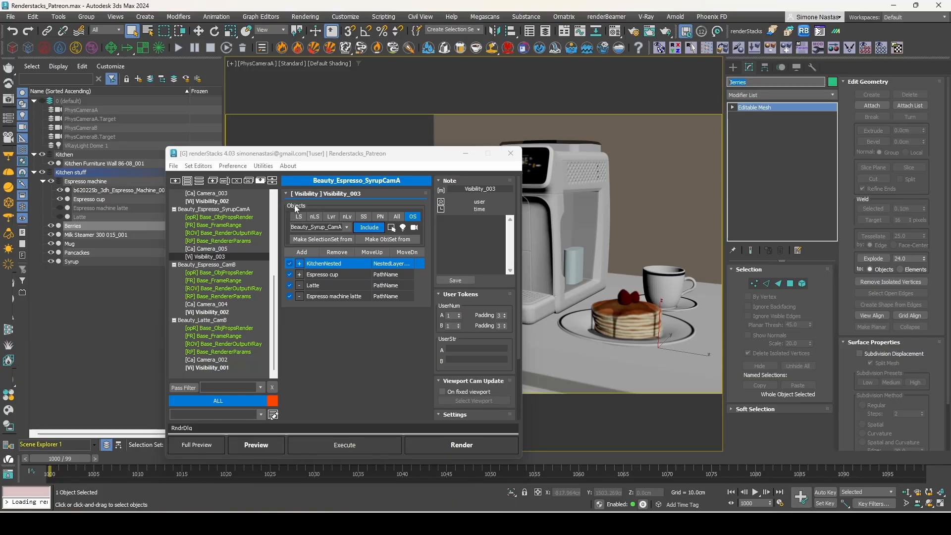
click(381, 217)
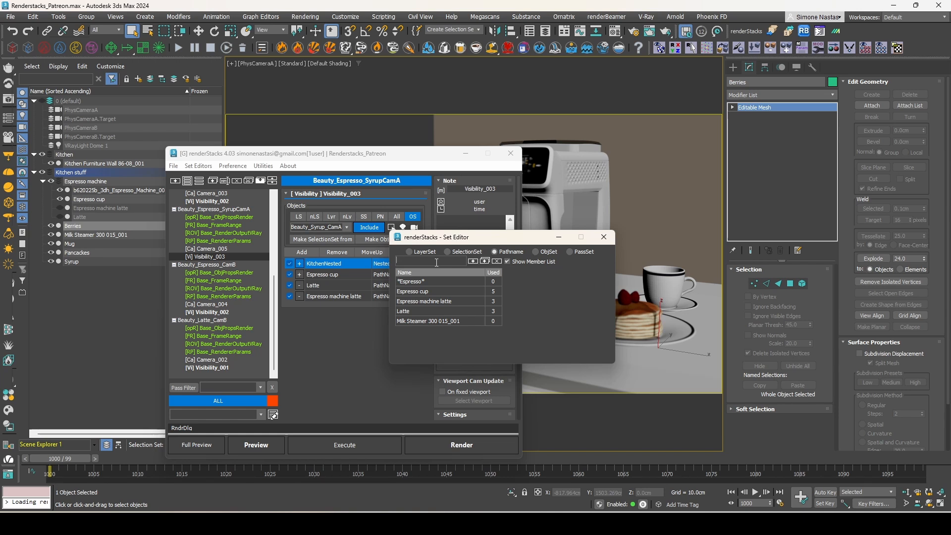
click(473, 261)
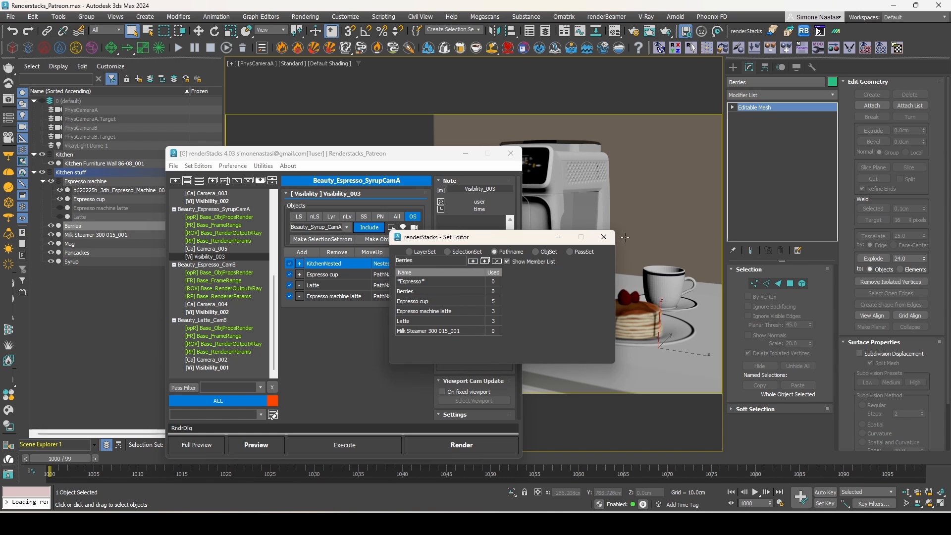
click(603, 236)
Add a PathName entry for Berries to the Beauty_Syrup_CamA object set and switch it to subtract
click(301, 265)
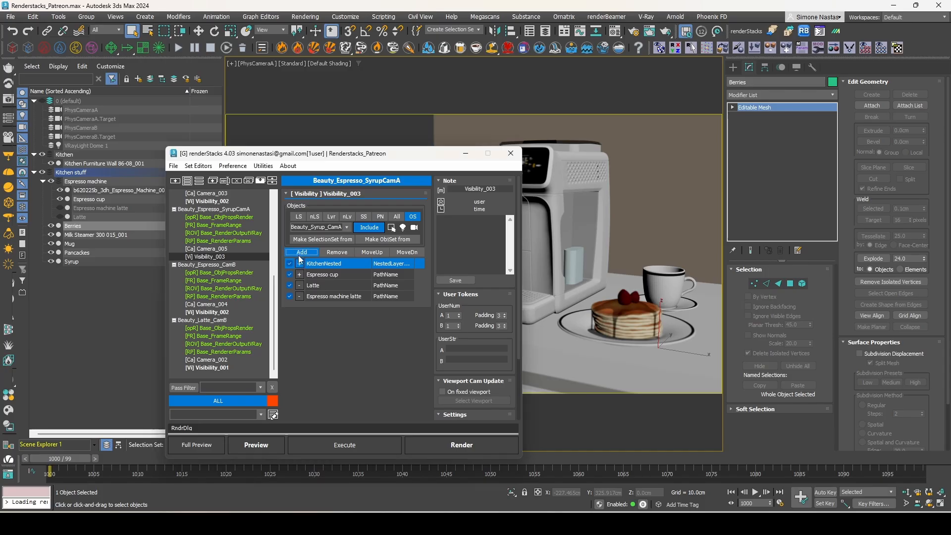
click(376, 307)
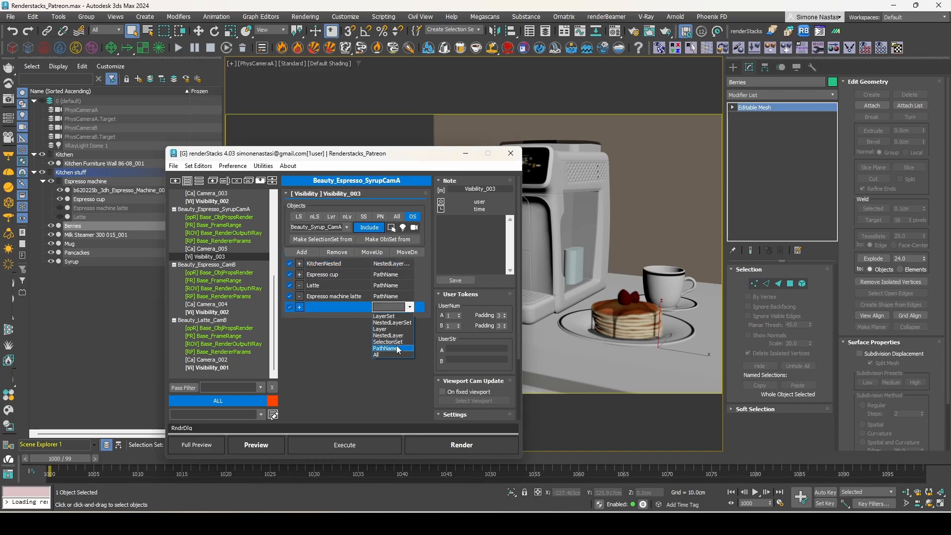
click(392, 342)
click(342, 309)
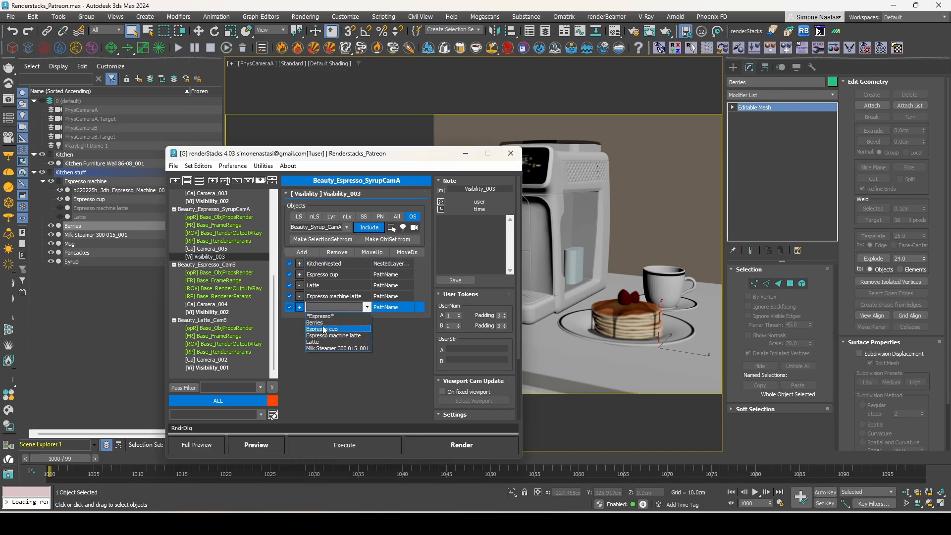
click(311, 318)
click(299, 307)
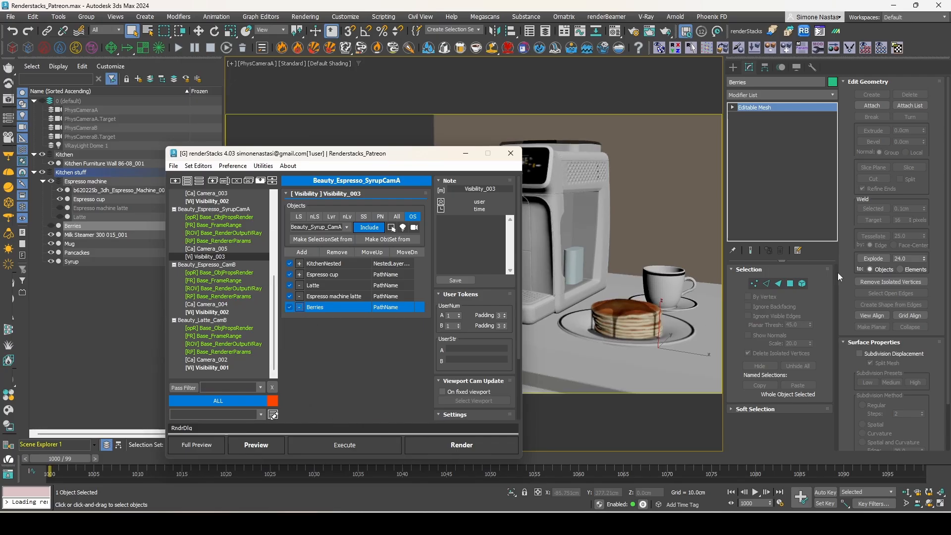
Turn the fourth Material Editor slot into a VRayMtl and apply the Glass preset
click(618, 27)
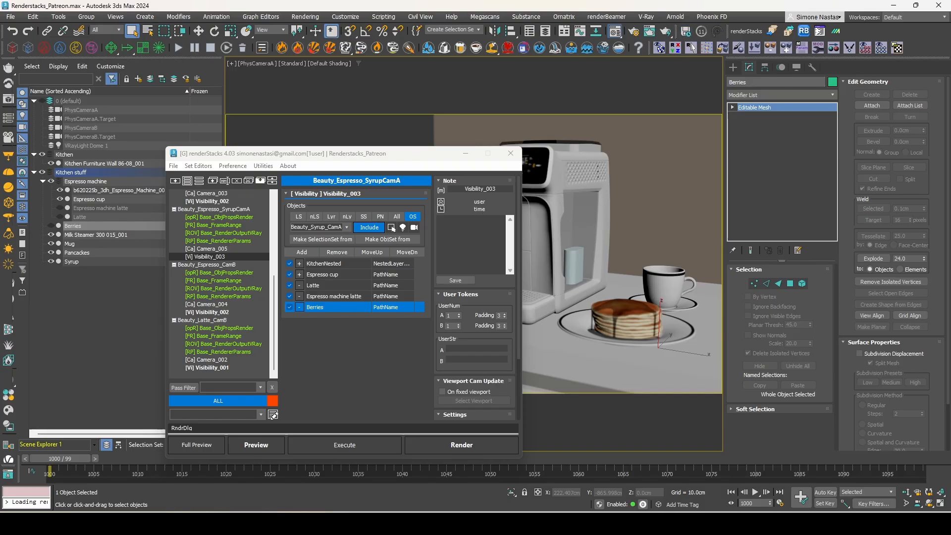
drag(713, 141, 634, 236)
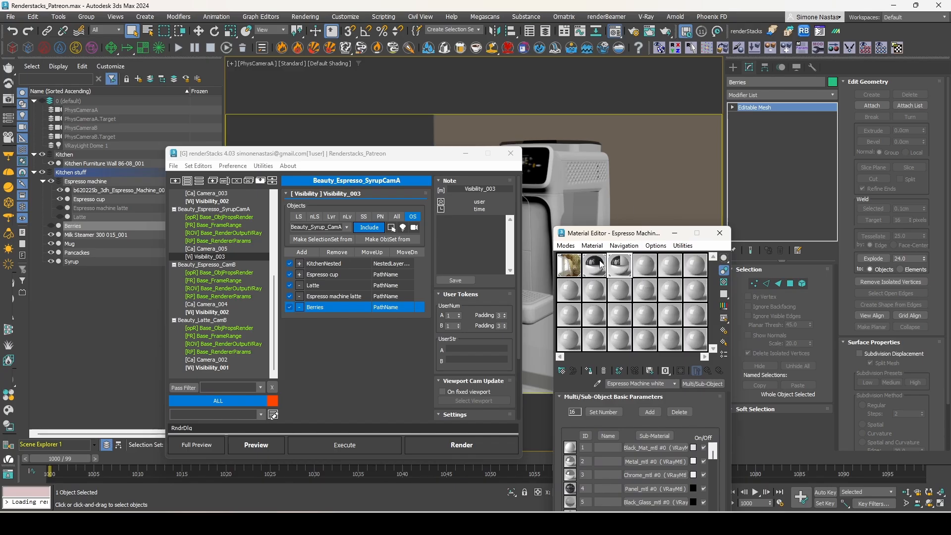
click(645, 265)
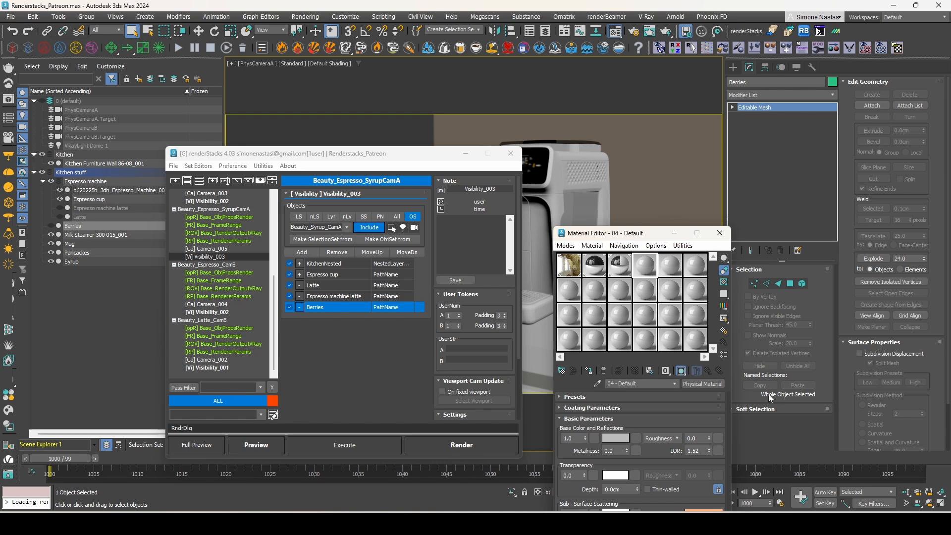
click(703, 383)
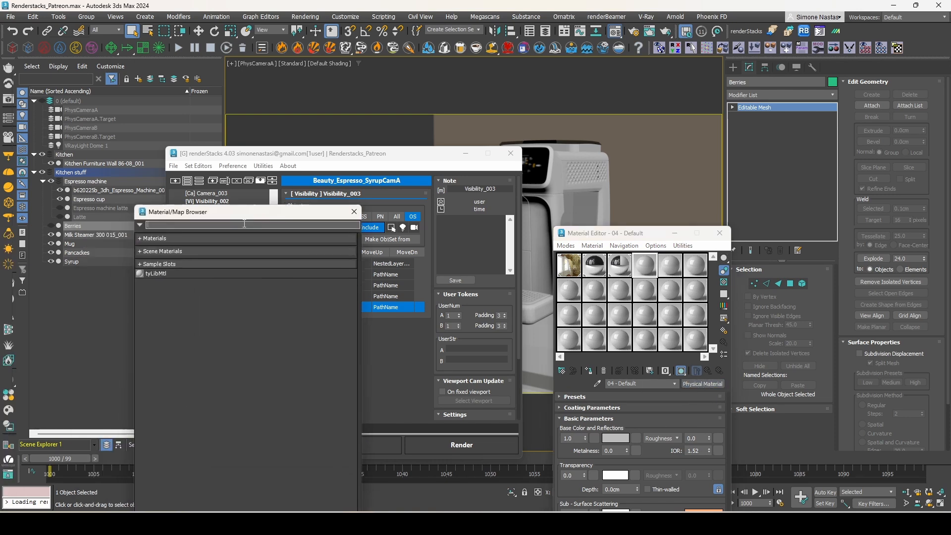
click(182, 238)
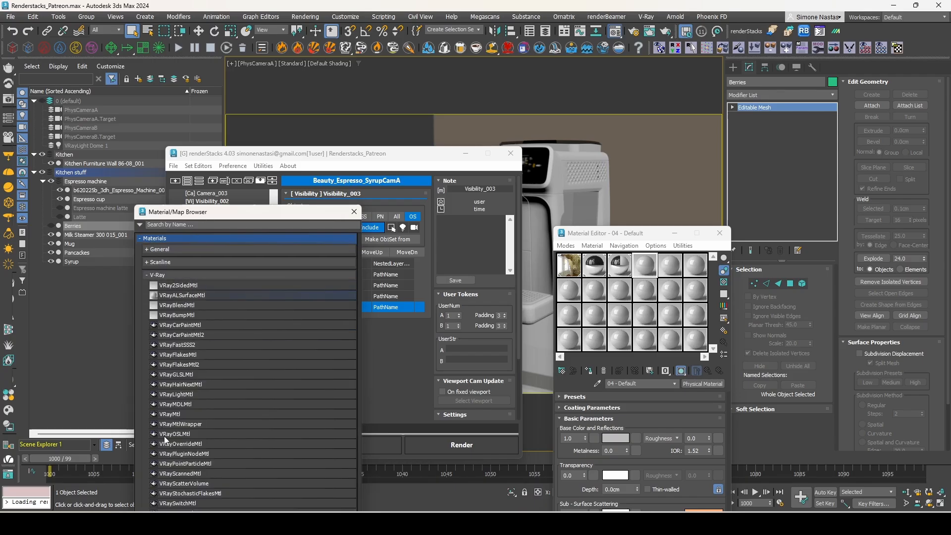
double_click(183, 415)
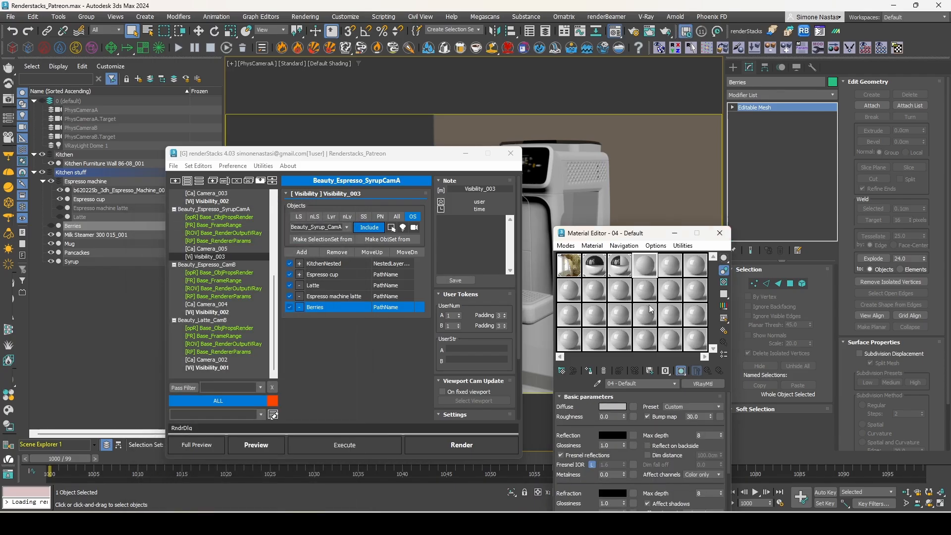
click(695, 407)
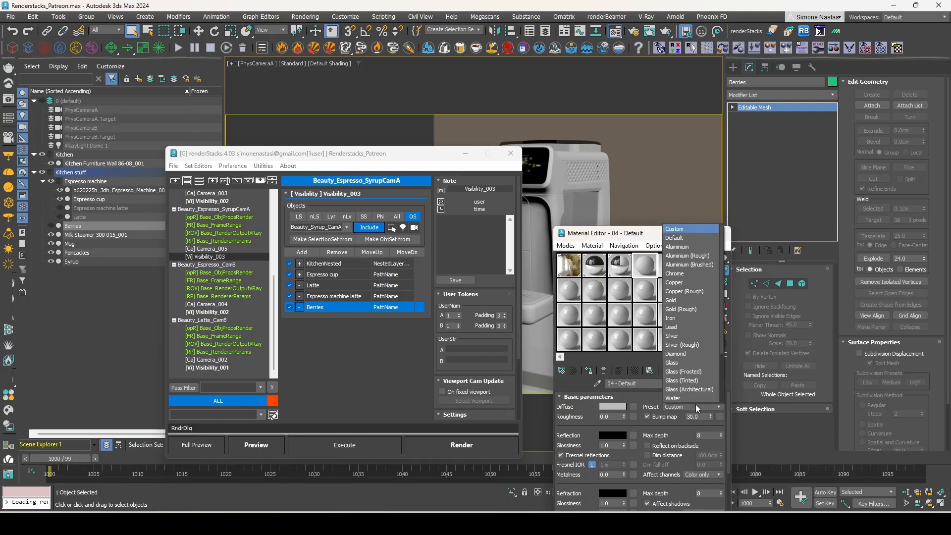
scroll(695, 402, down, 3)
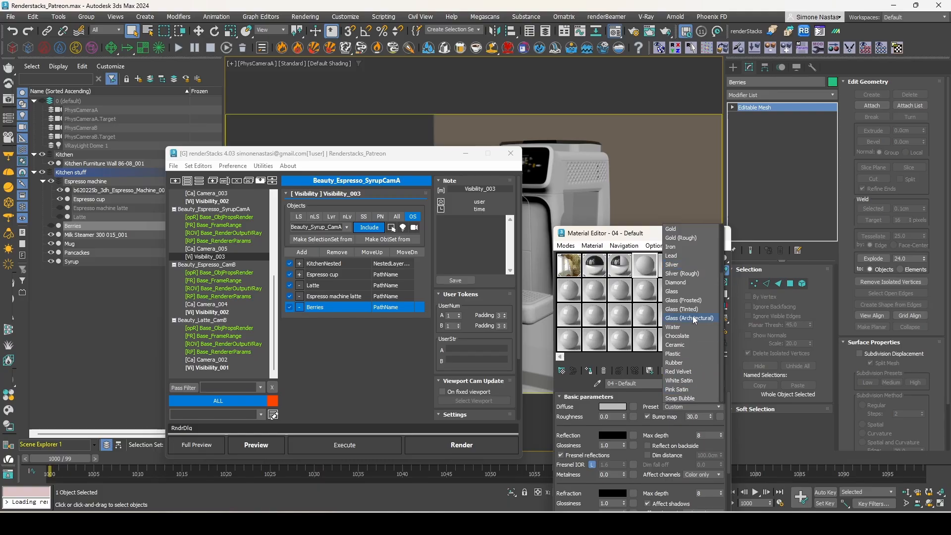
click(692, 292)
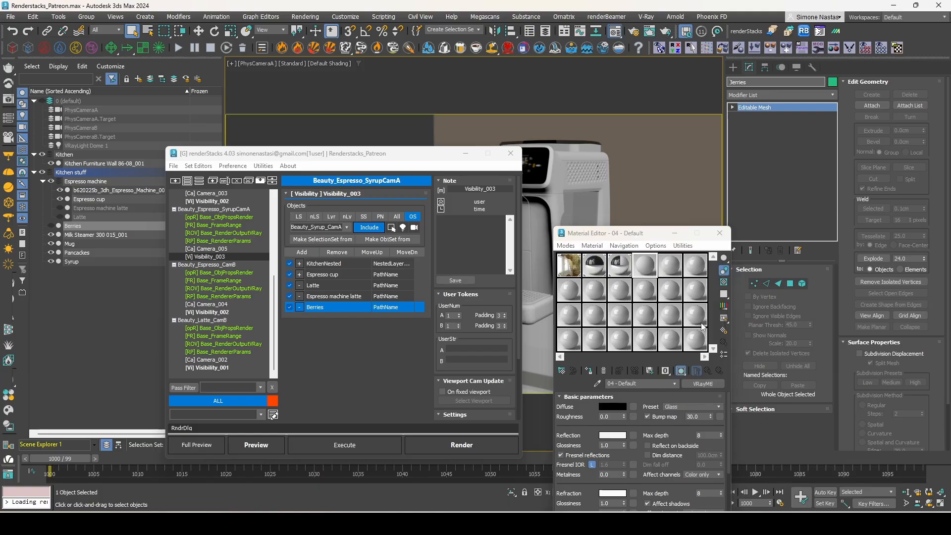
Set the glass material's refraction fog color to orange, FFB75C
scroll(571, 436, down, 3)
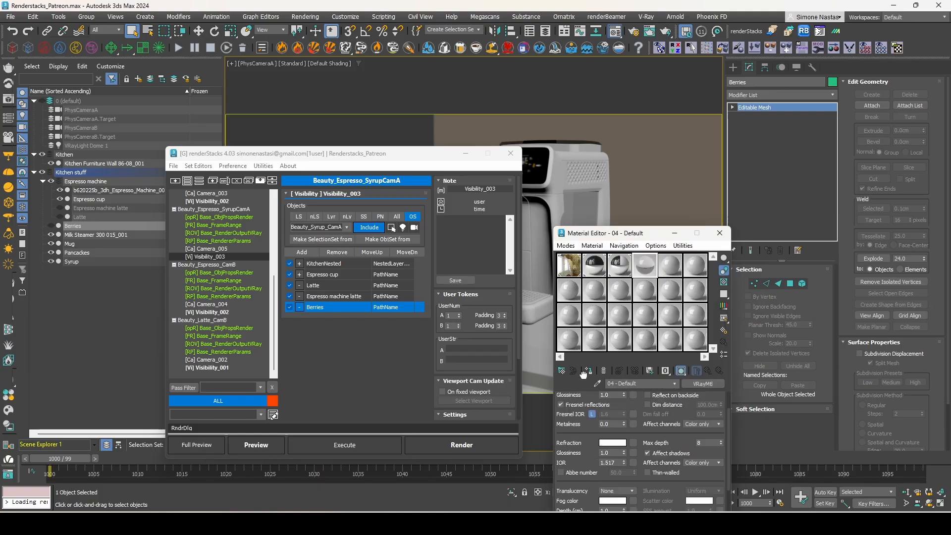
click(613, 491)
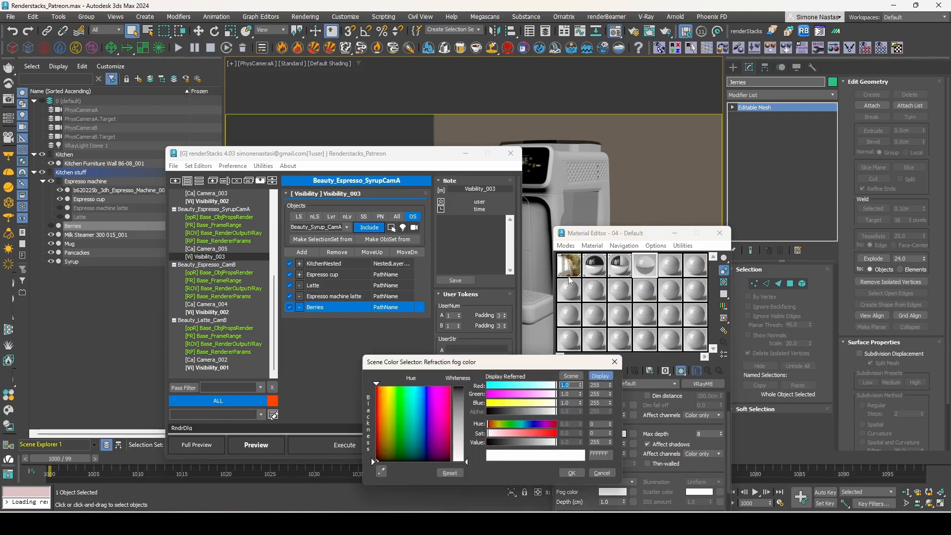
click(498, 424)
drag(503, 433, 530, 433)
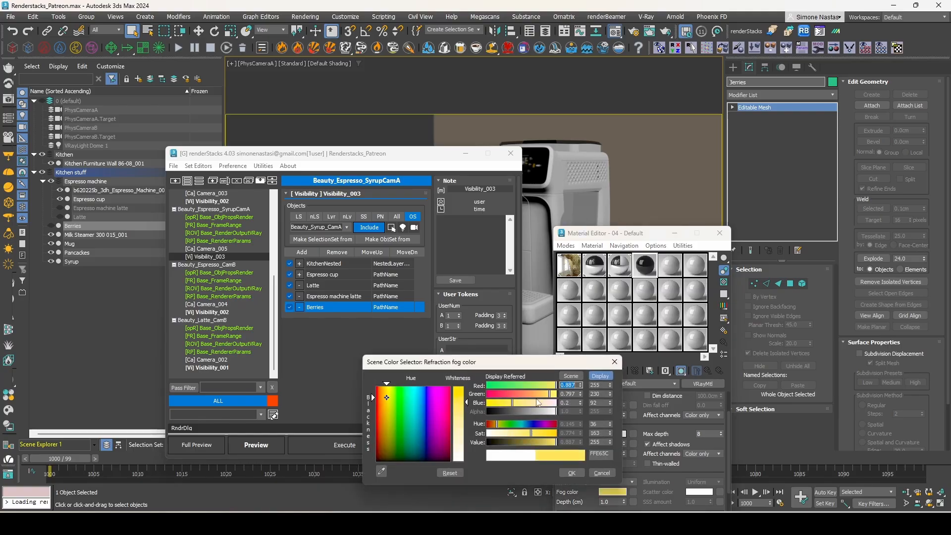
drag(548, 394, 536, 393)
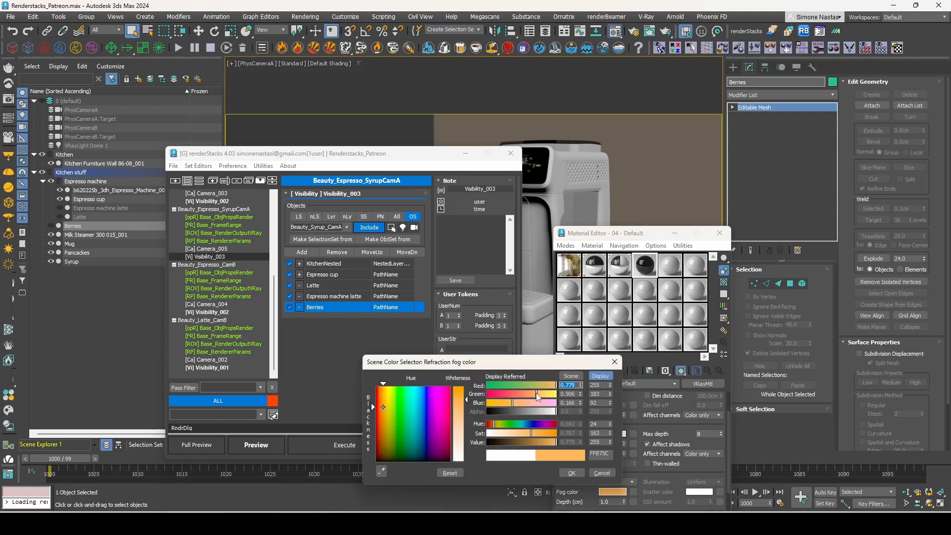
click(570, 473)
Set the fog depth to 100 cm and shift the fog color to a yellower orange, FFCD5C
click(608, 502)
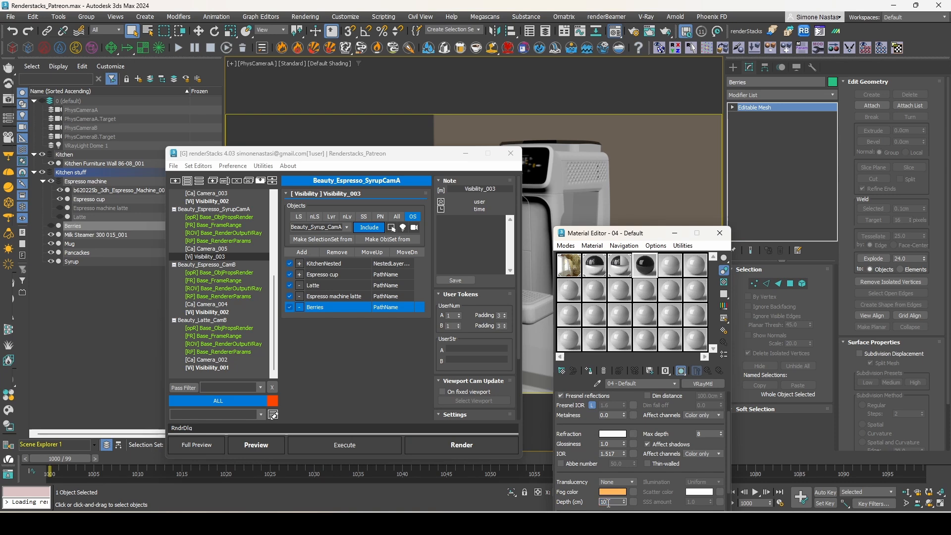
text(100)
key(Return)
click(613, 492)
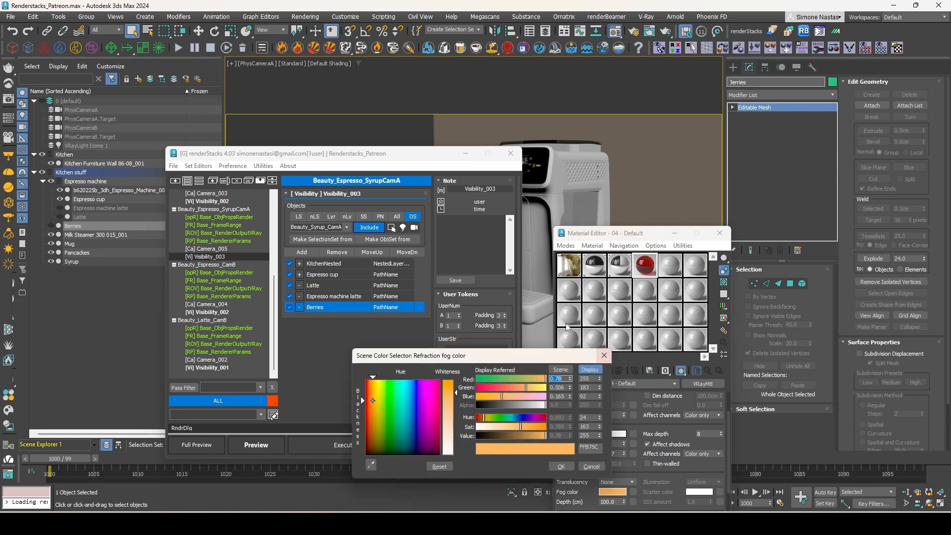
click(531, 387)
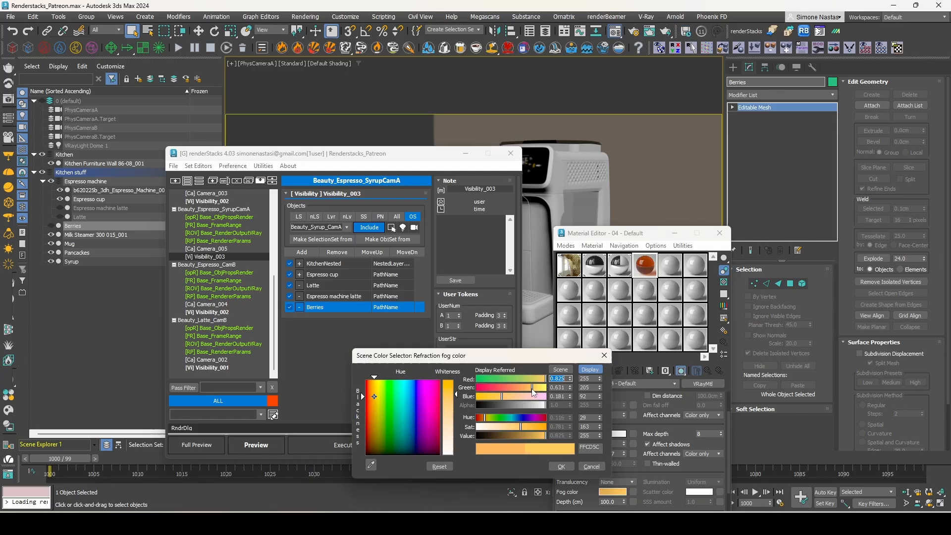
click(560, 466)
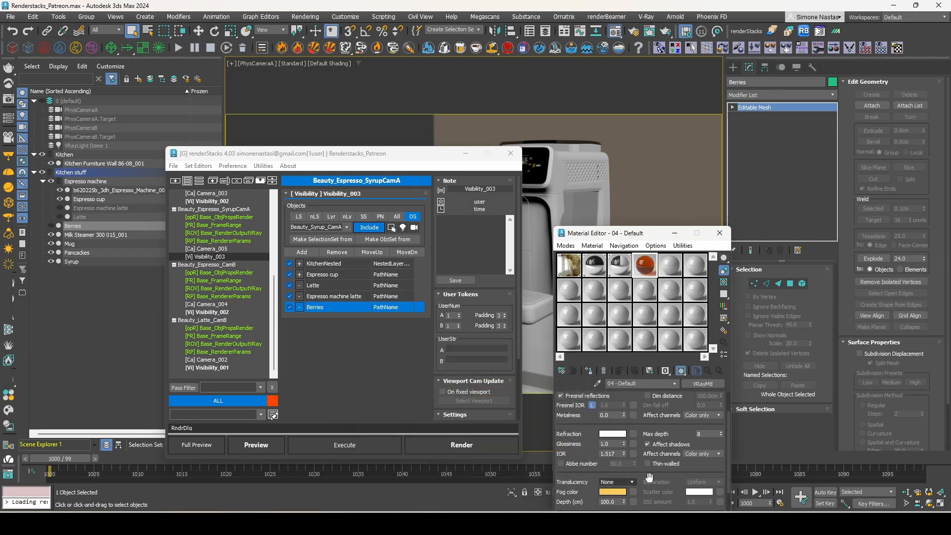
Rename the 04 - Default material as Honey
click(639, 383)
text(H)
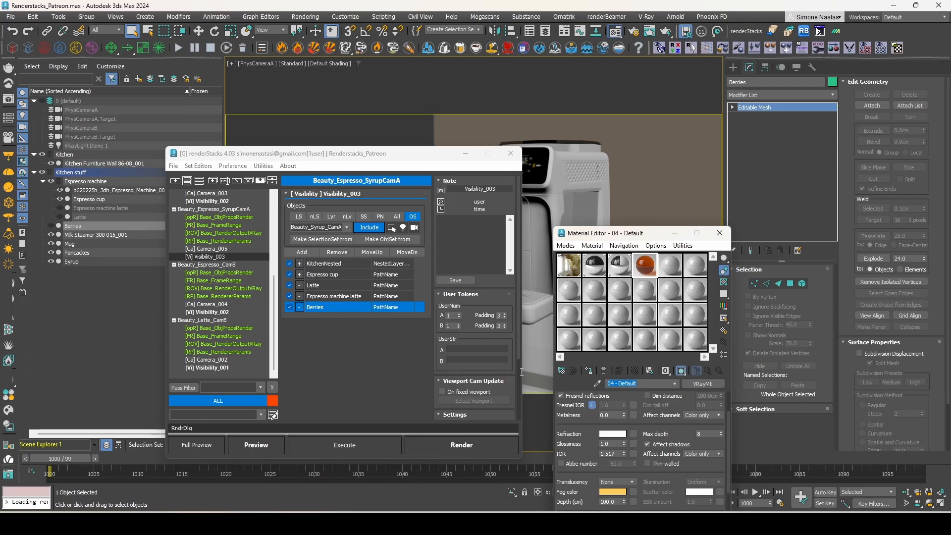
text(oney)
Copy the name of the Syrup object on the pancakes and add it as a Pathname set in the Set Editor
drag(645, 235, 772, 238)
click(614, 303)
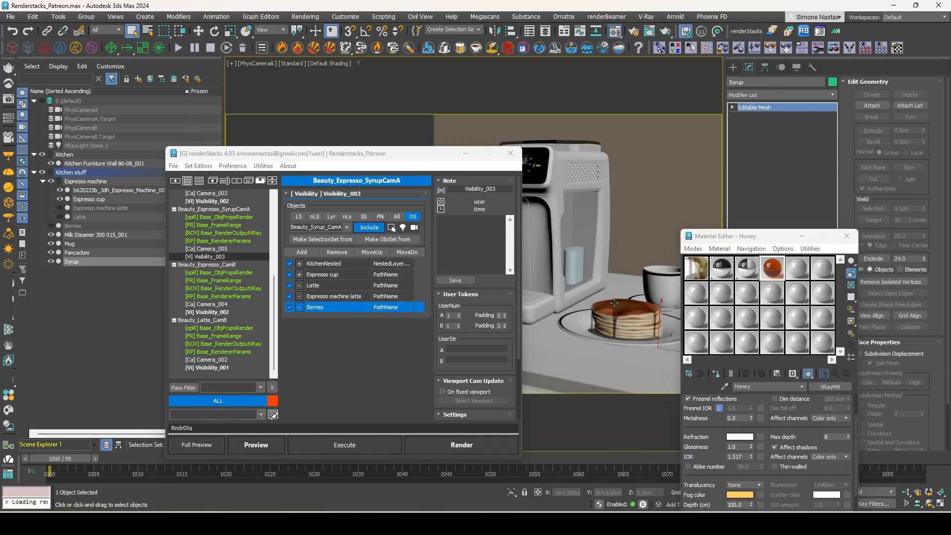
click(744, 84)
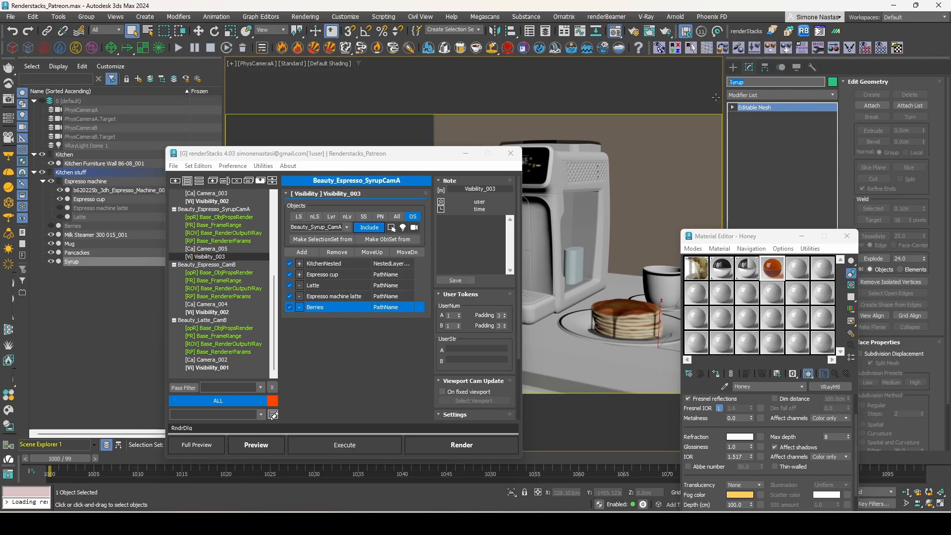
click(380, 221)
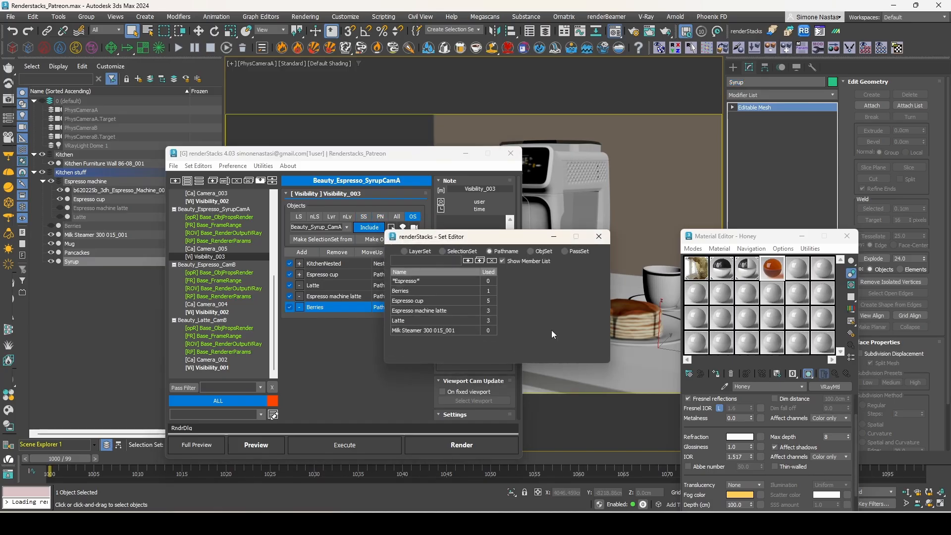
text(Syrup)
click(468, 260)
click(599, 241)
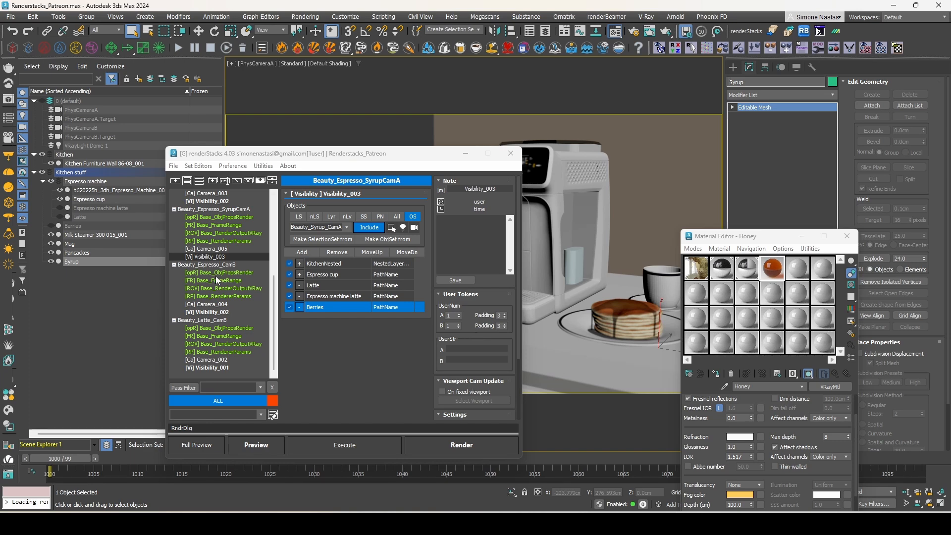
Add a Material pmodifier to the Beauty_Espresso_SyrupCamA pass and open its settings
click(211, 209)
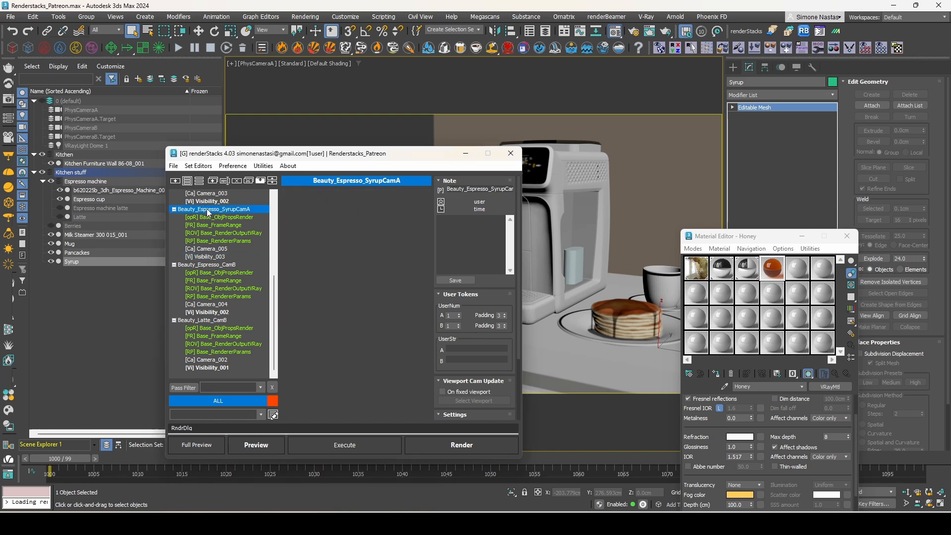
right_click(208, 210)
mouse_move(269, 215)
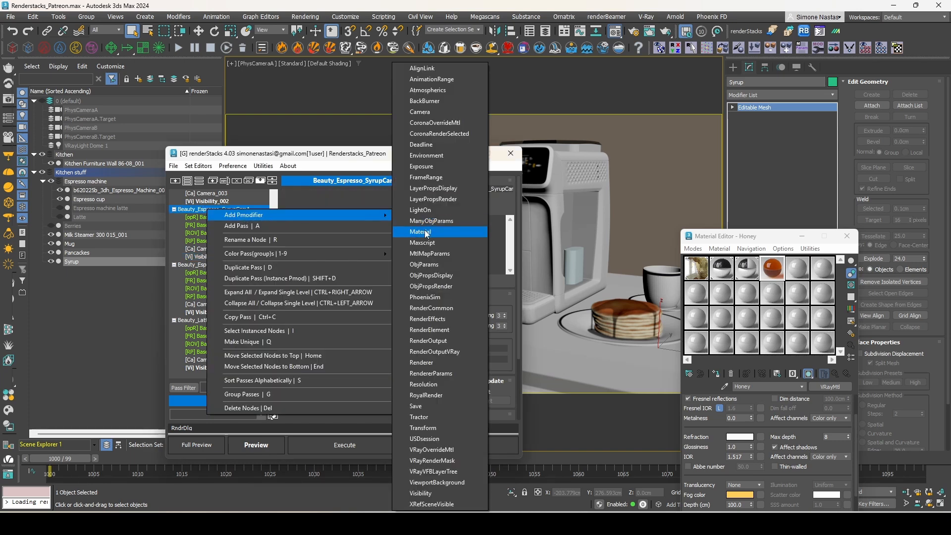
click(423, 231)
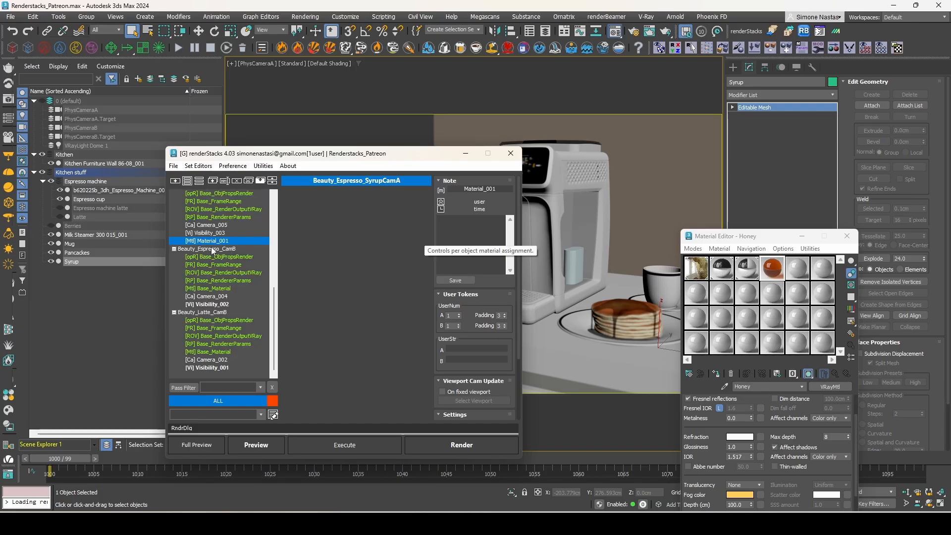
click(216, 241)
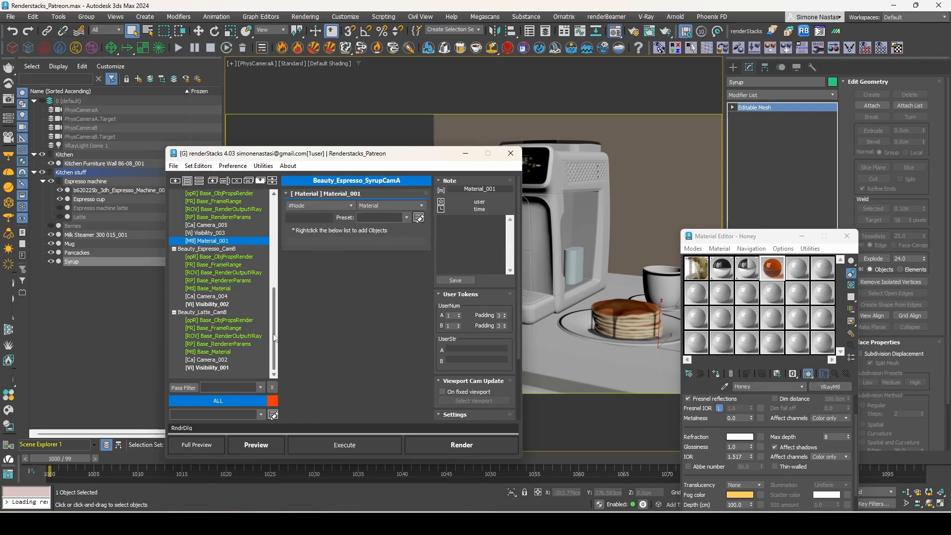
scroll(221, 364, up, 5)
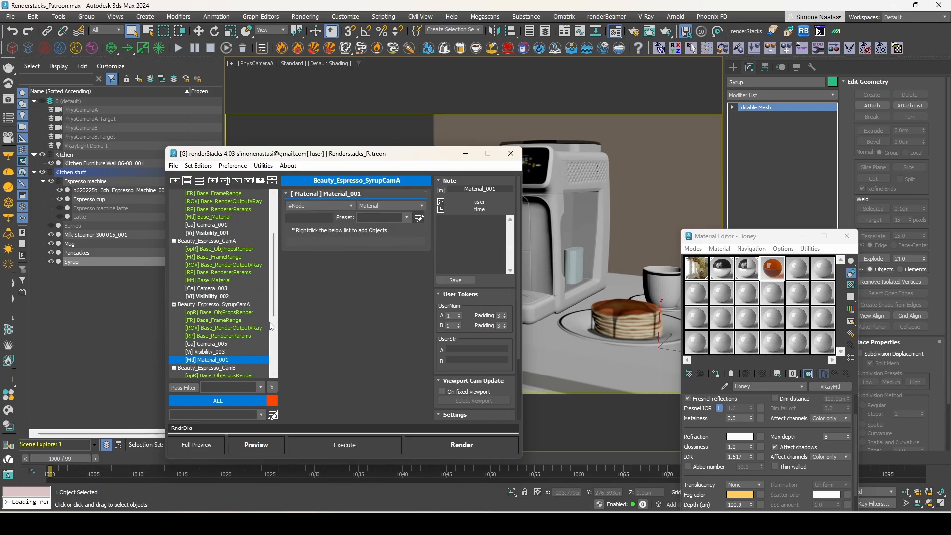
scroll(239, 275, up, 3)
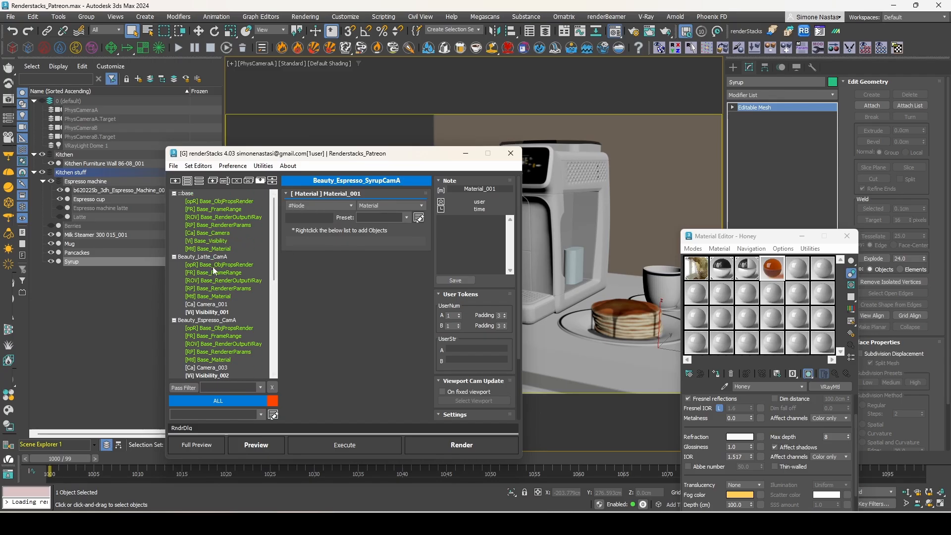
scroll(212, 275, down, 6)
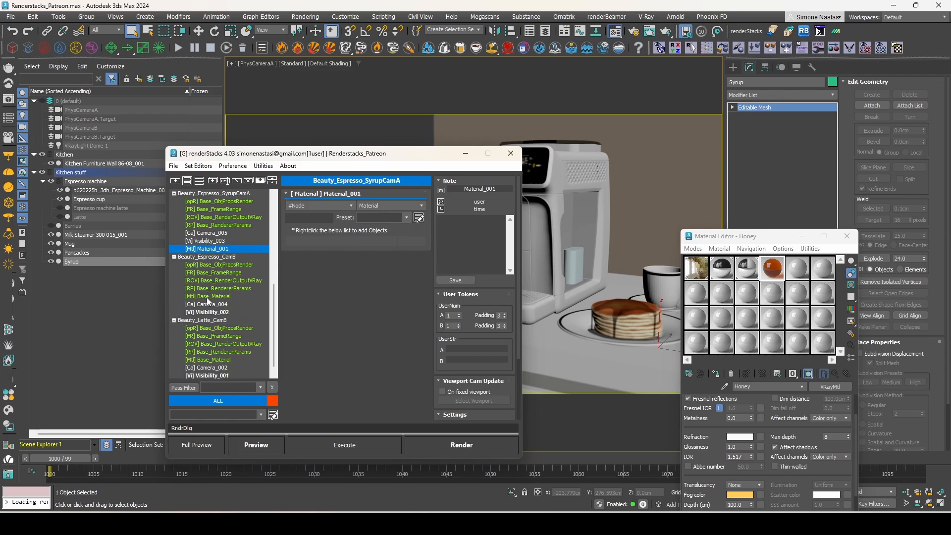
scroll(230, 306, up, 6)
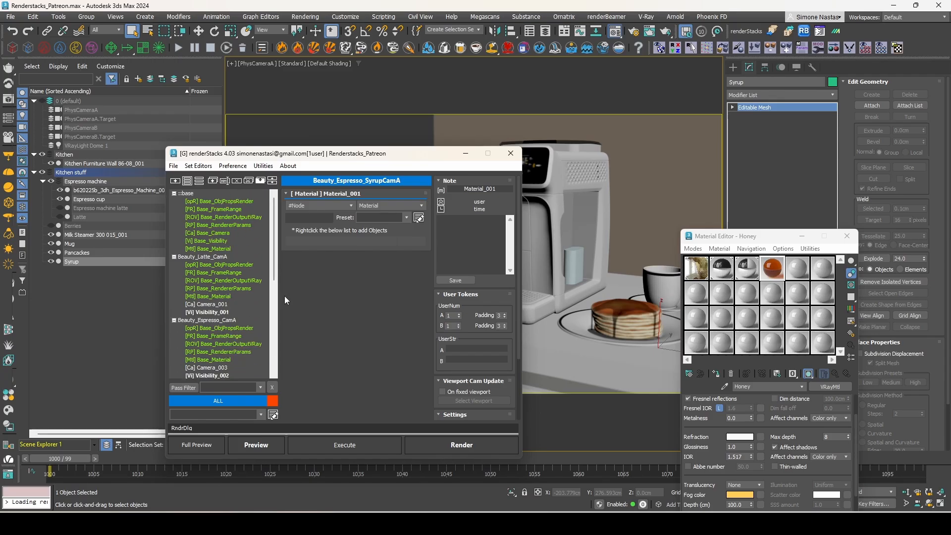
scroll(274, 307, down, 6)
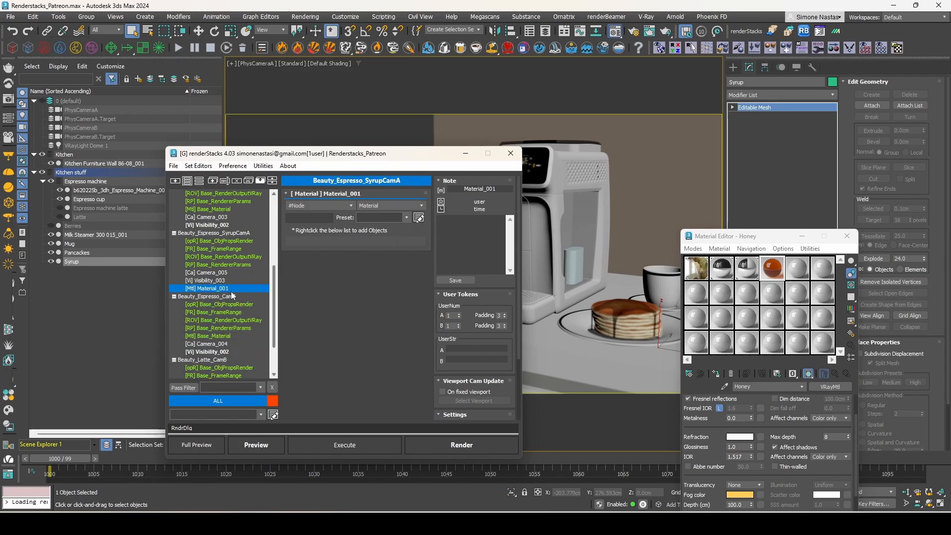
Add the selected Syrup object to the Material_001 pmodifier and assign it the Honey material from the active Material Editor slot
right_click(336, 245)
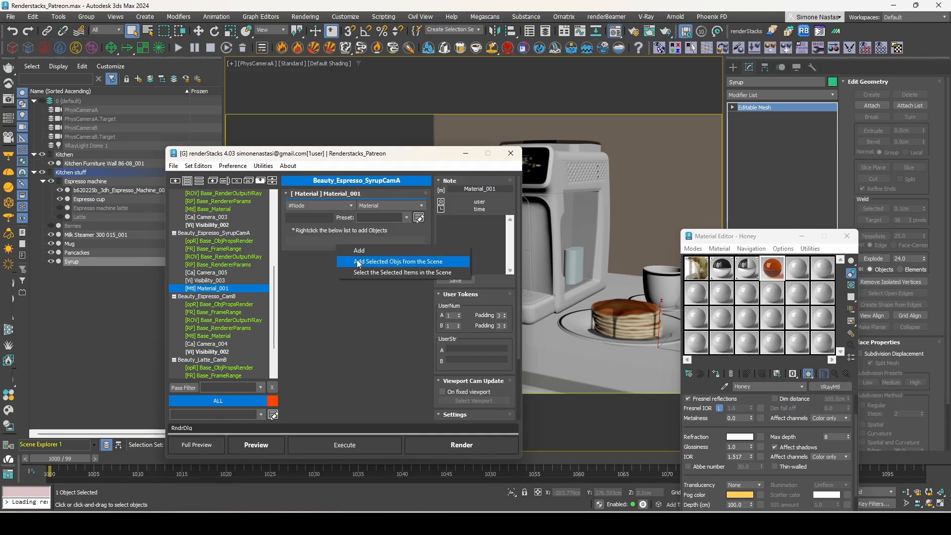
click(401, 263)
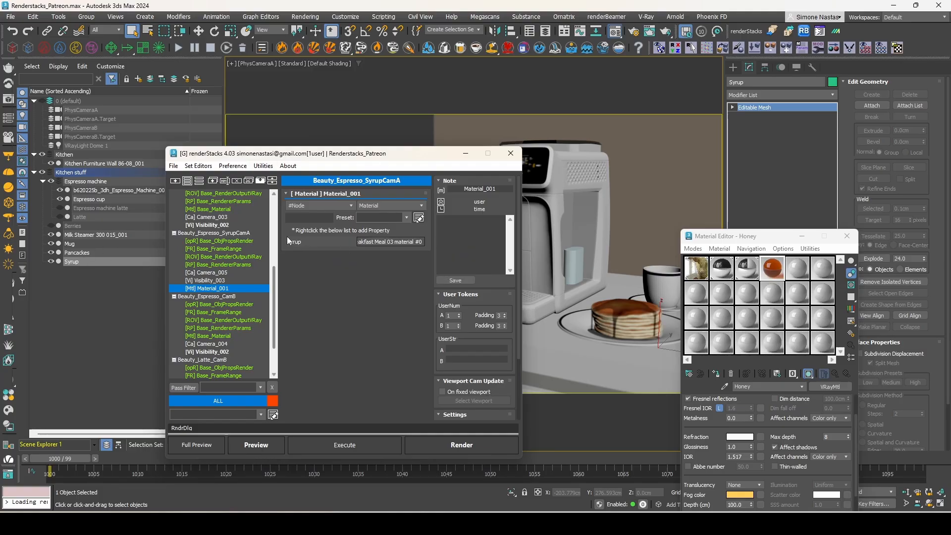
right_click(392, 243)
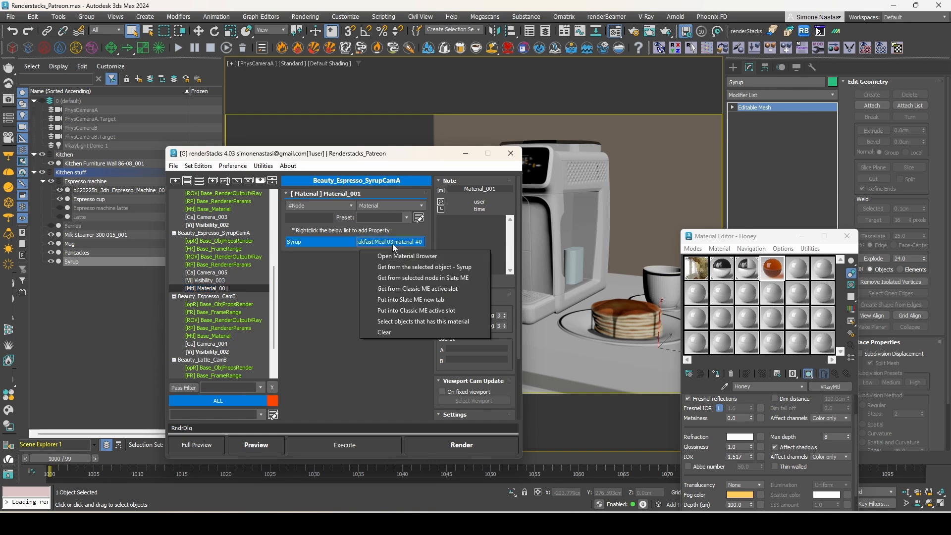
click(423, 290)
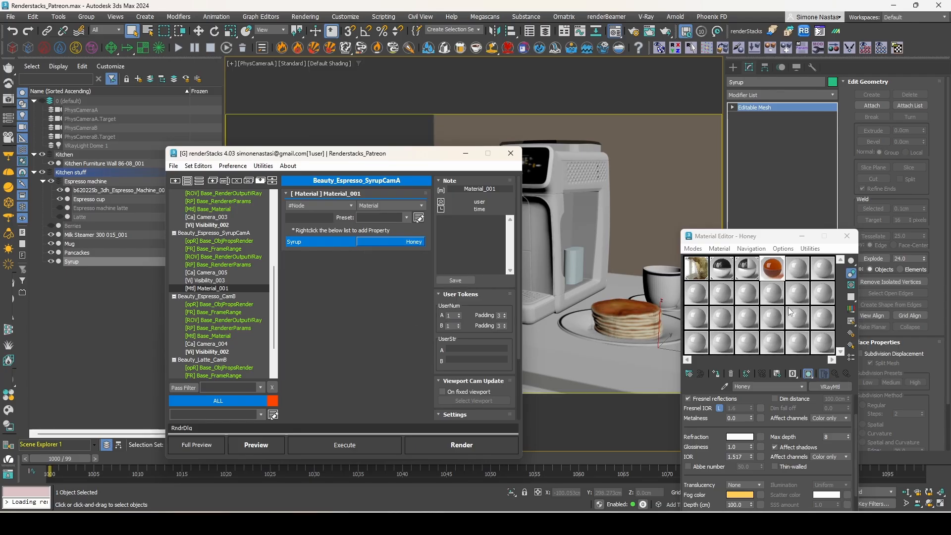
Open the V-Ray Frame Buffer and start an interactive render of the syrup pass
click(645, 17)
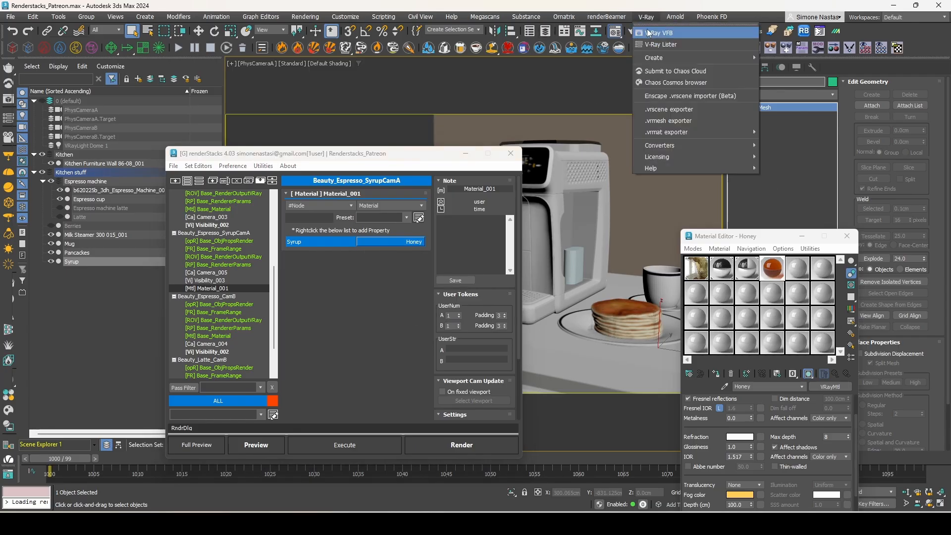
click(653, 36)
click(384, 129)
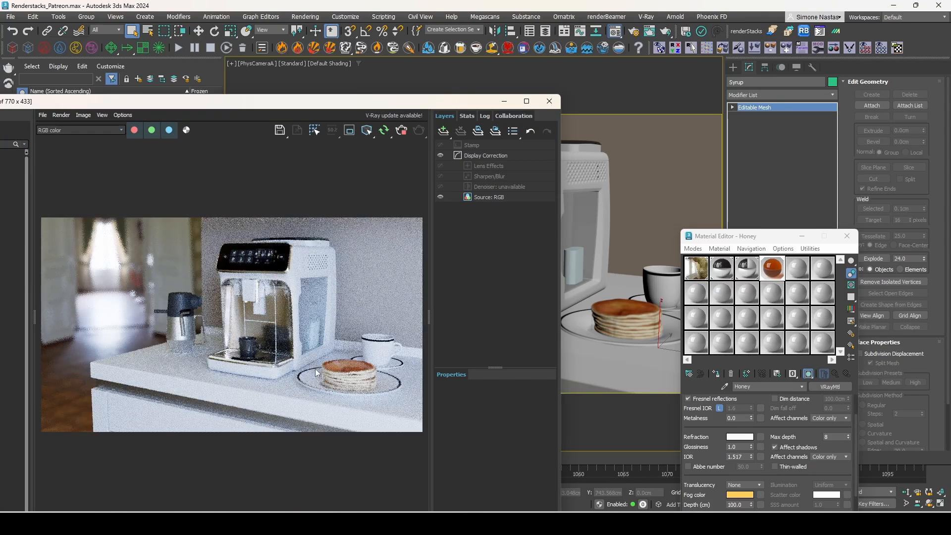
Try fog depths of 10 cm and 1 cm on the Honey material and inspect the pancakes in the render
double_click(746, 504)
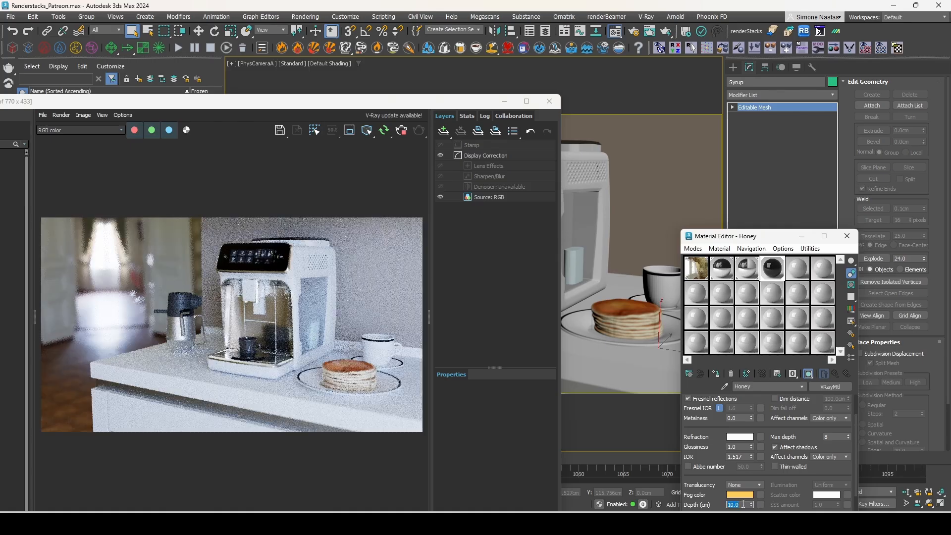
key(Return)
right_click(347, 370)
click(366, 371)
scroll(349, 374, up, 3)
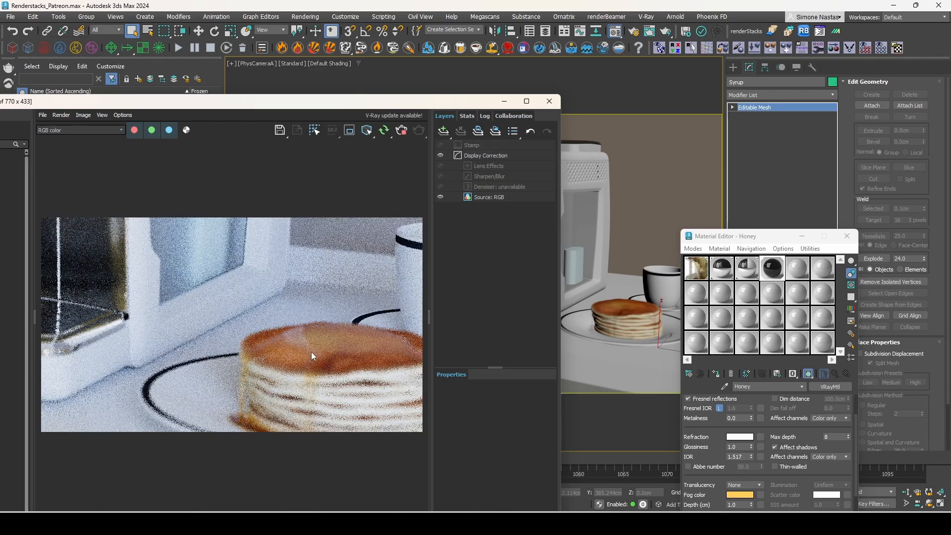
scroll(314, 369, down, 1)
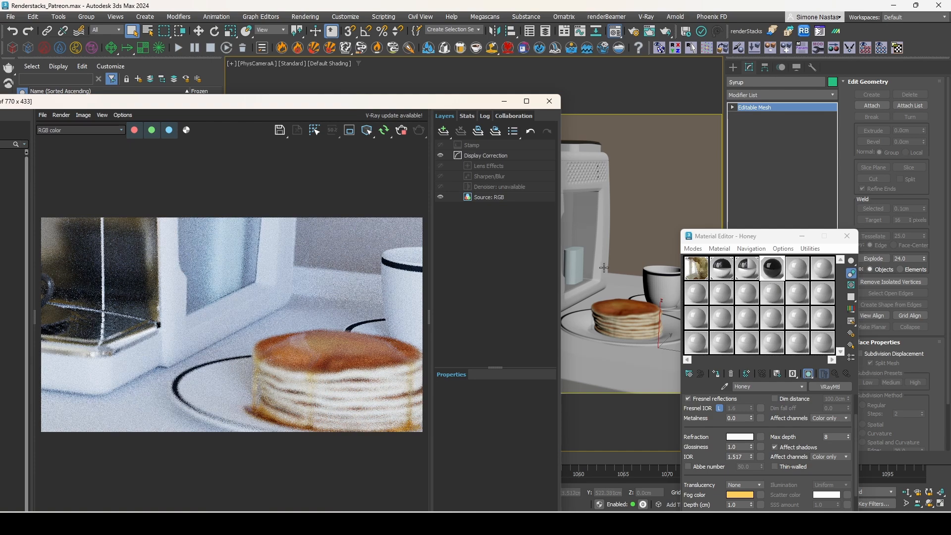
scroll(353, 384, down, 3)
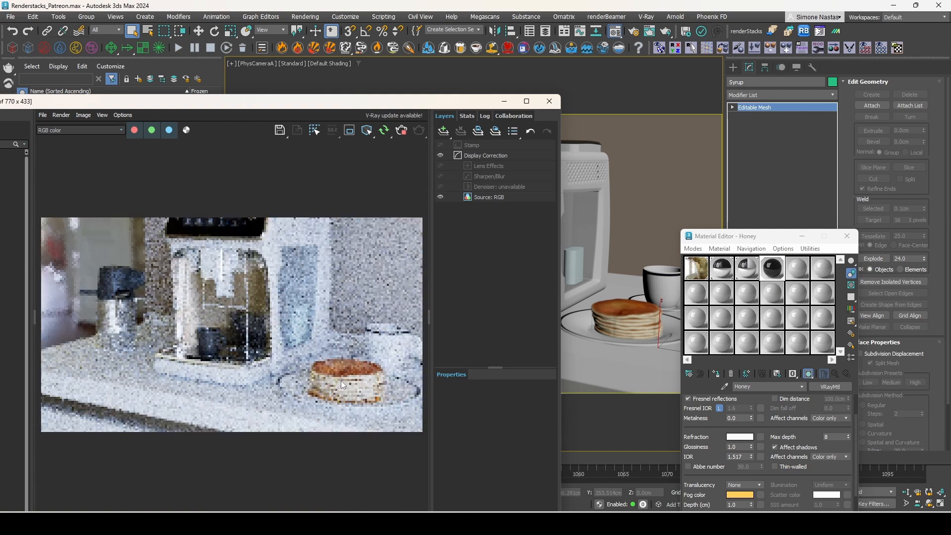
Set the Honey material's fog depth to 0.5 cm and restart the interactive render
click(744, 504)
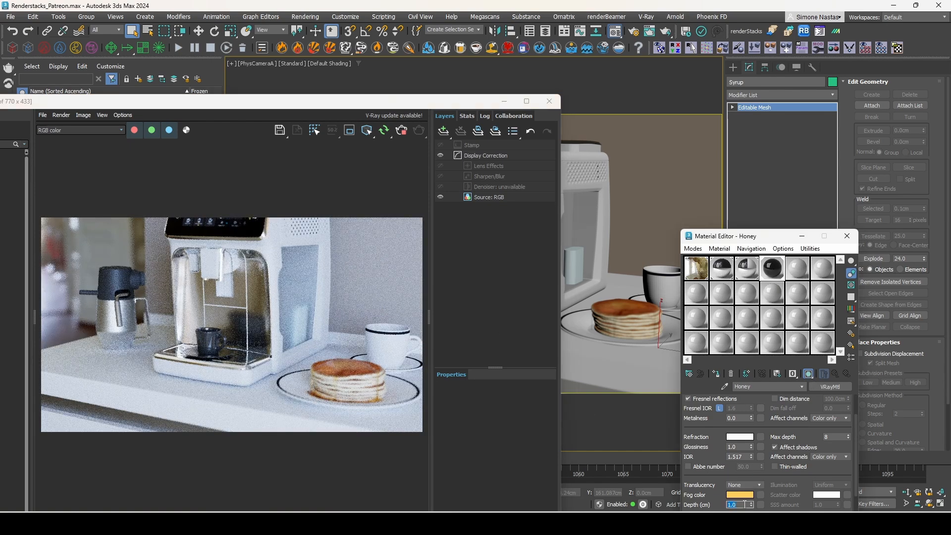
text(0.5)
key(Return)
click(400, 130)
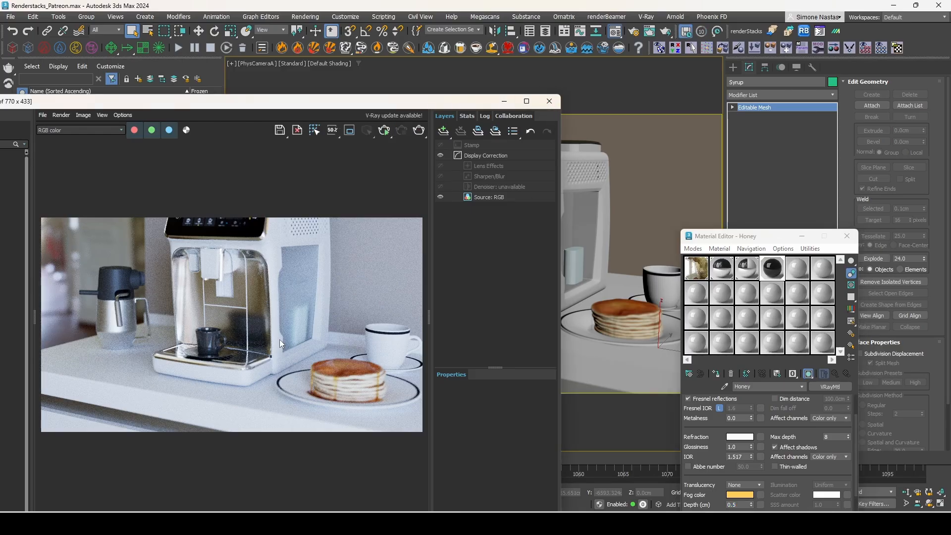
click(380, 133)
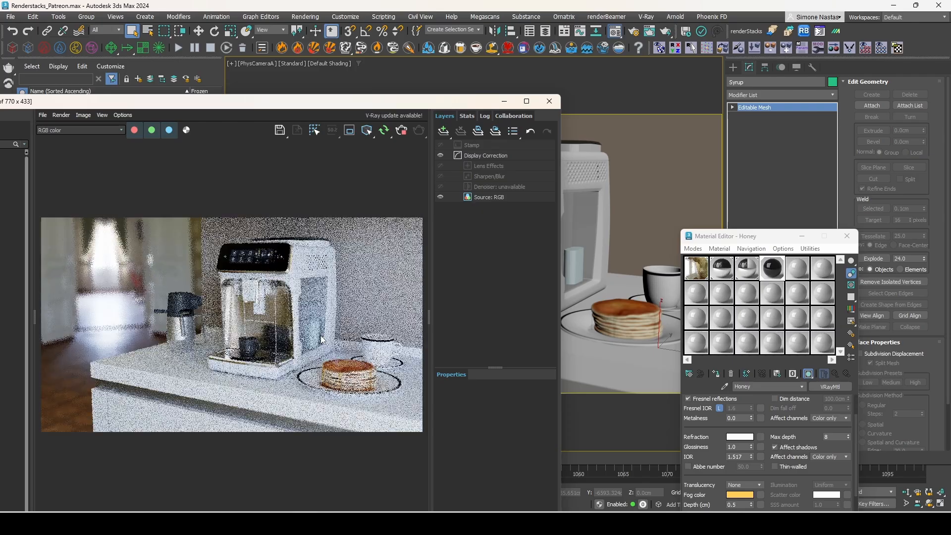
right_click(322, 337)
click(342, 225)
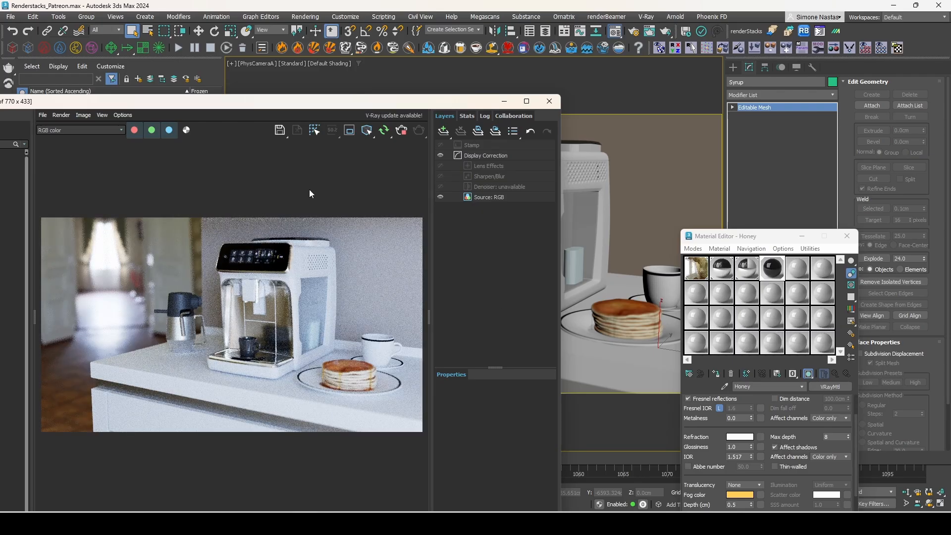
Move the frame buffer and renderStacks windows apart and collapse all five beauty passes in the pass list
drag(363, 102, 650, 236)
drag(397, 151, 300, 87)
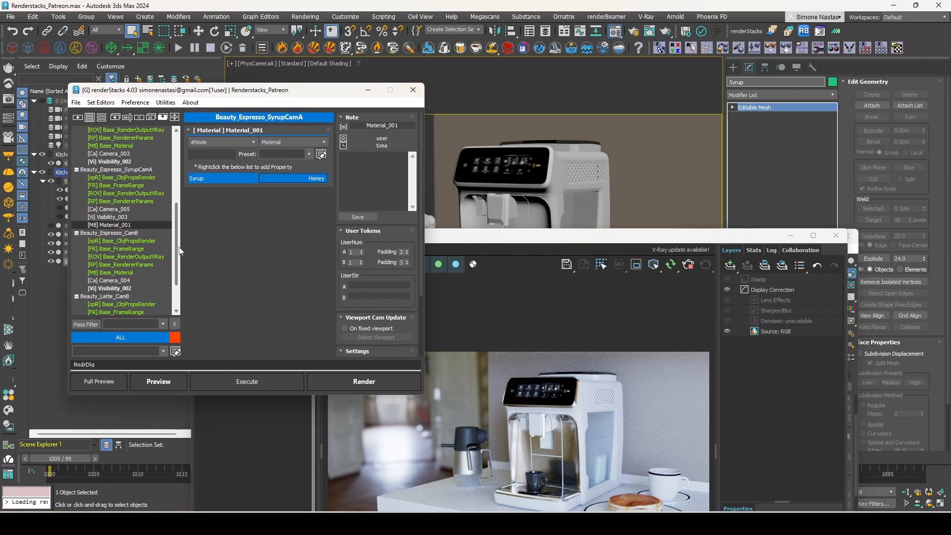
scroll(99, 208, up, 6)
click(77, 193)
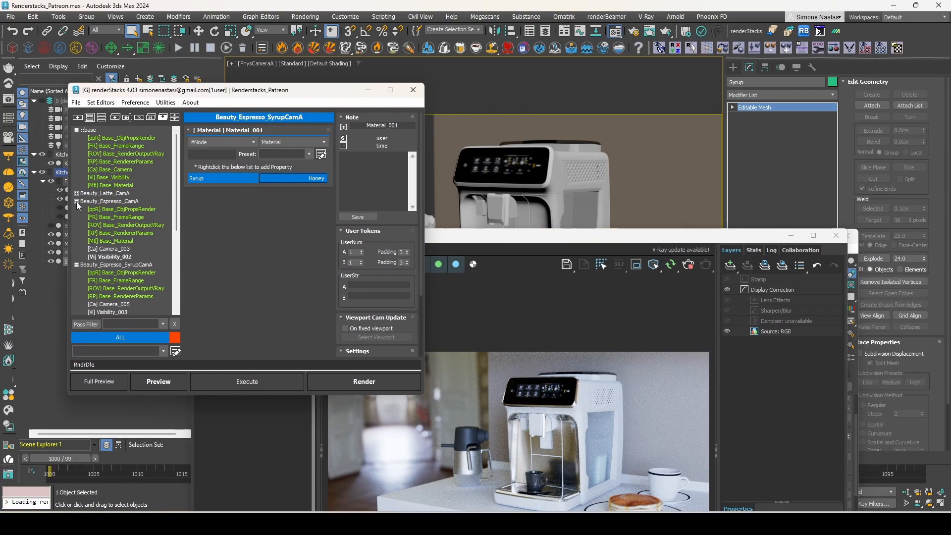
click(76, 201)
click(76, 209)
click(76, 217)
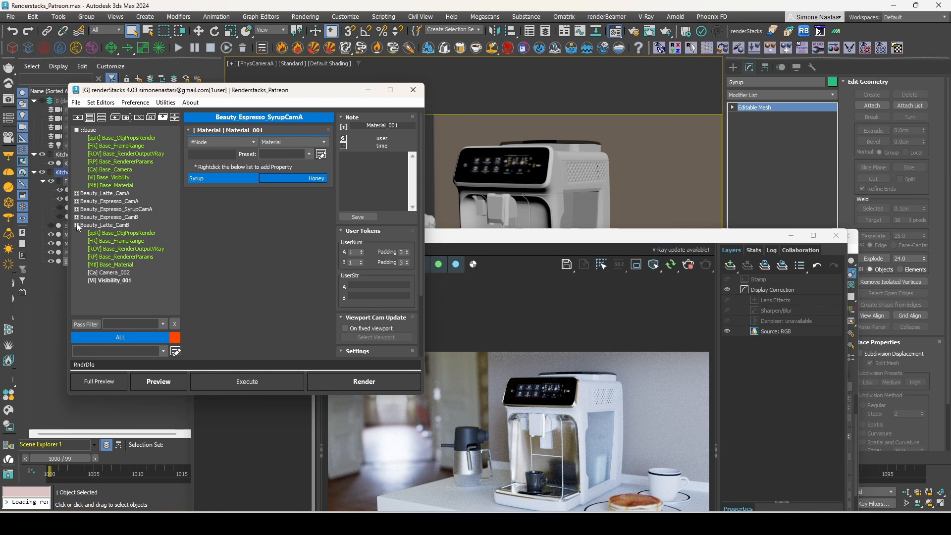
click(76, 225)
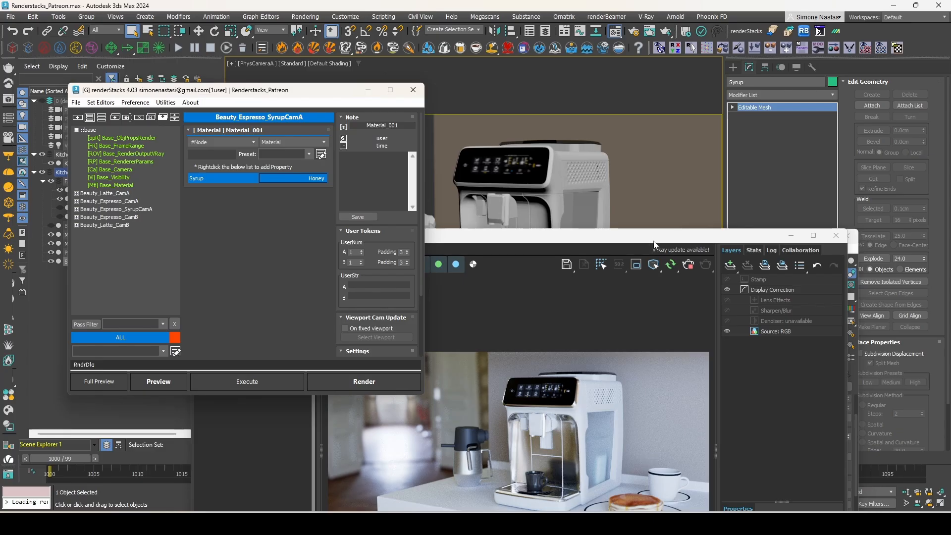
Reposition the frame buffer so the whole render is visible and save the scene
drag(655, 239, 718, 125)
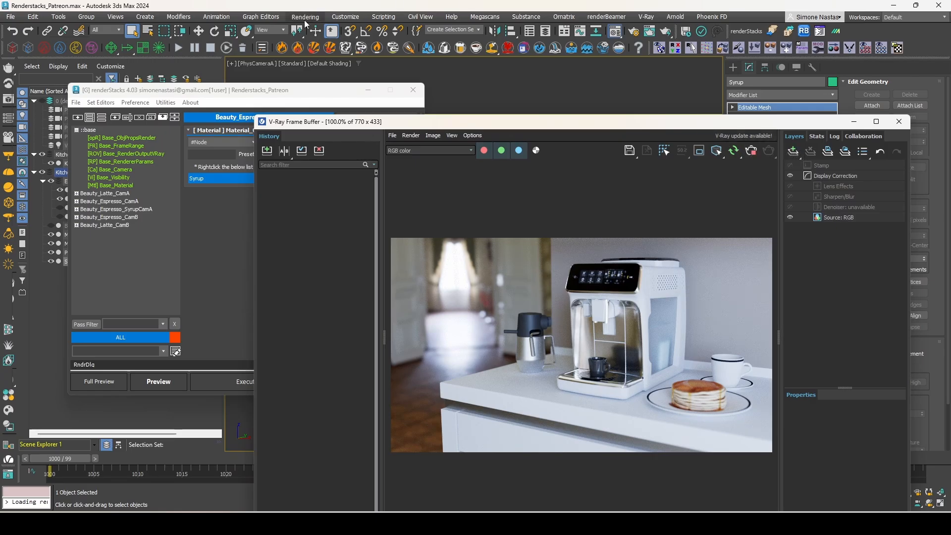
click(11, 16)
click(24, 104)
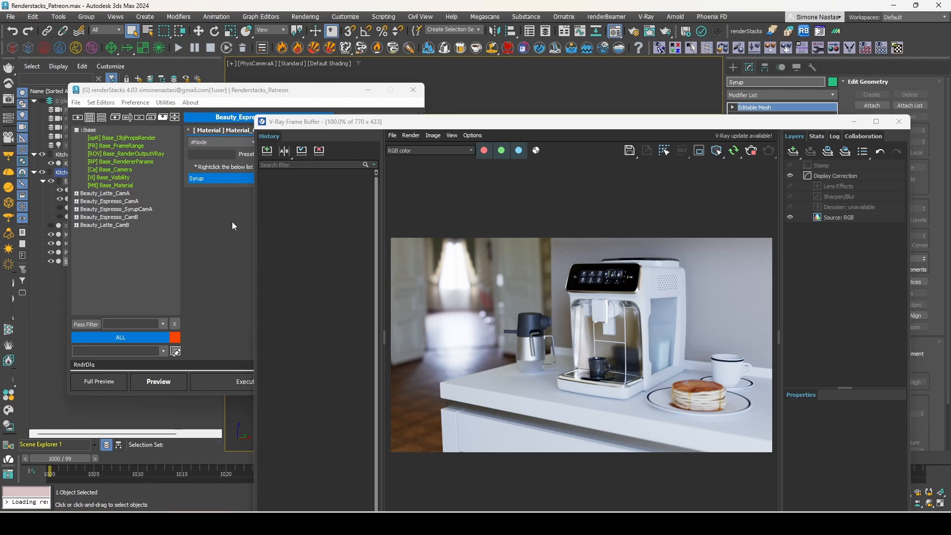
Compare the Beauty_Latte_CamA, Beauty_Espresso_SyrupCamA, Beauty_Espresso_CamB and Beauty_Latte_CamB passes in the interactive render
click(121, 195)
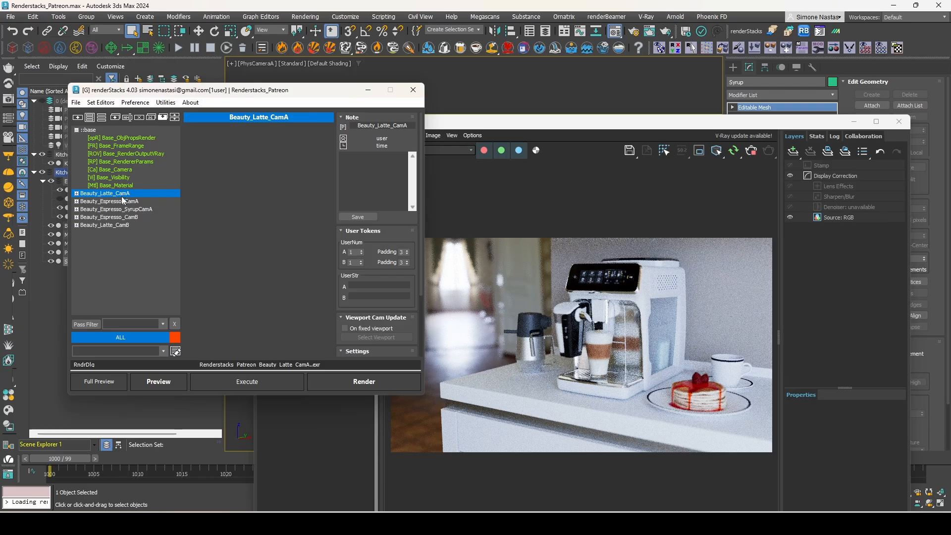
click(124, 209)
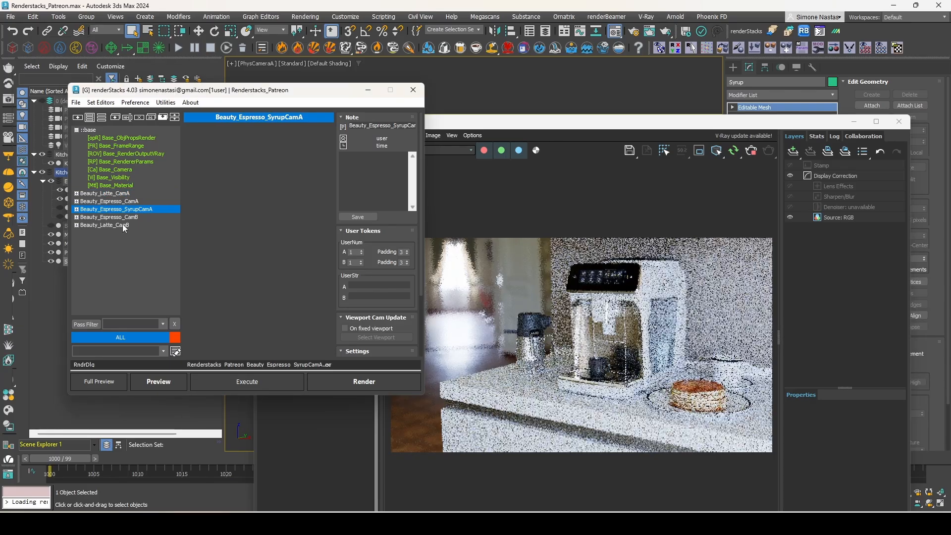
ctrl+click(135, 218)
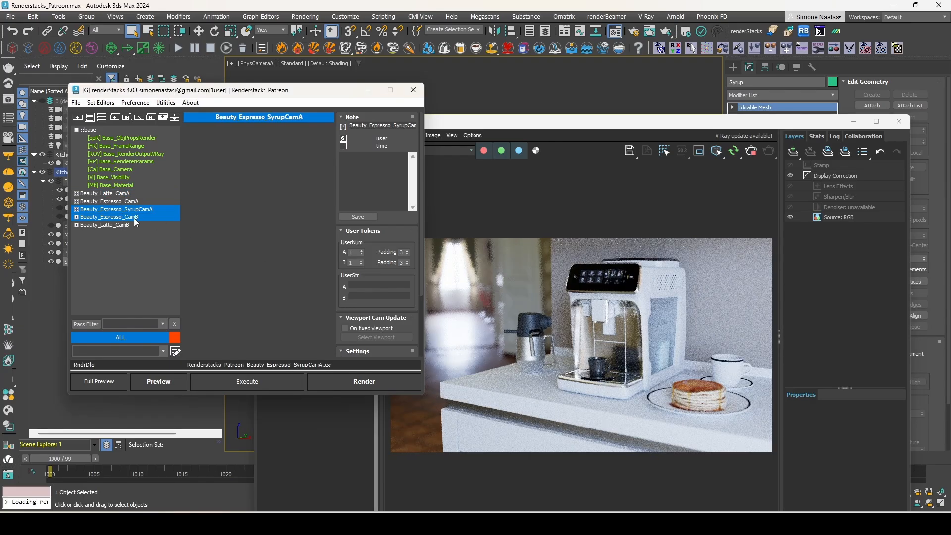
click(134, 218)
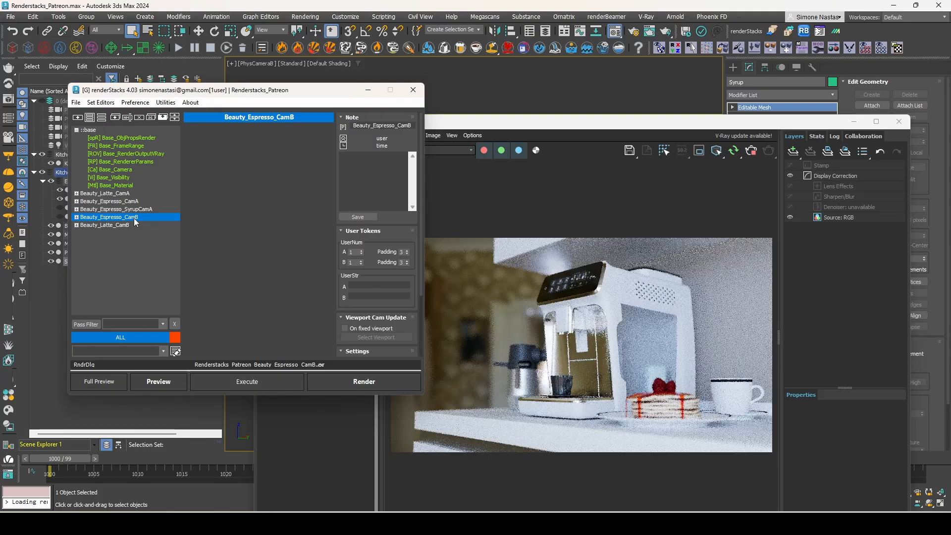
click(134, 225)
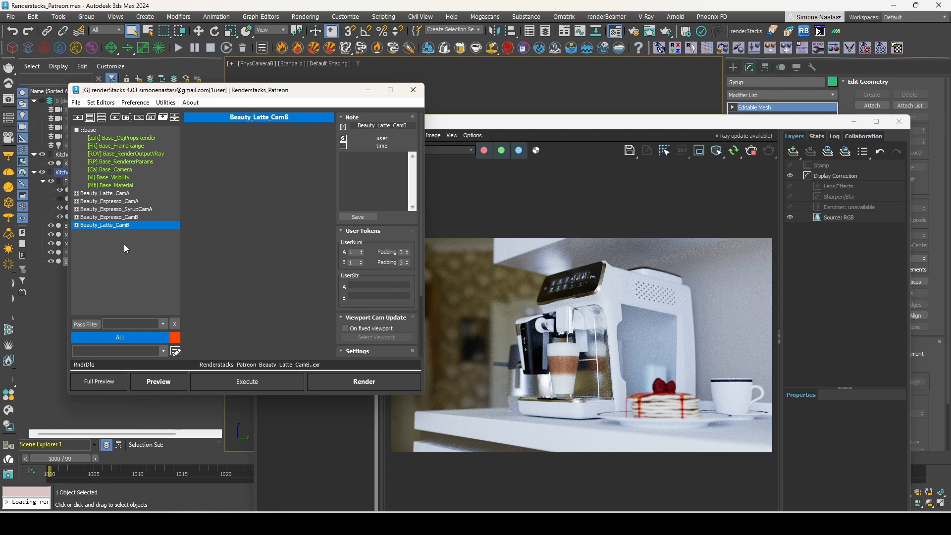
Duplicate the Beauty_Latte_CamB pass, make the copy's Visibility pmodifier unique, and stop the interactive render
key(ctrl+d)
click(77, 233)
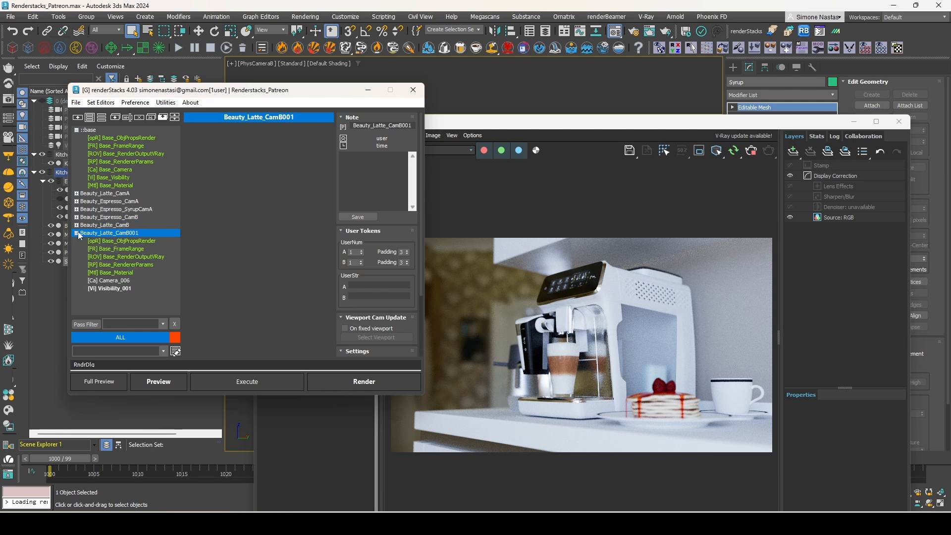
click(123, 289)
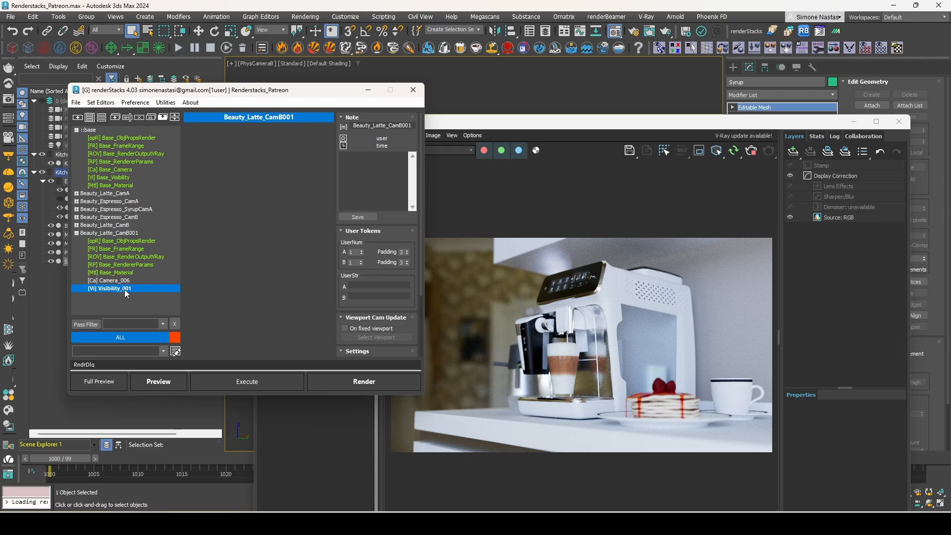
key(ctrl+u)
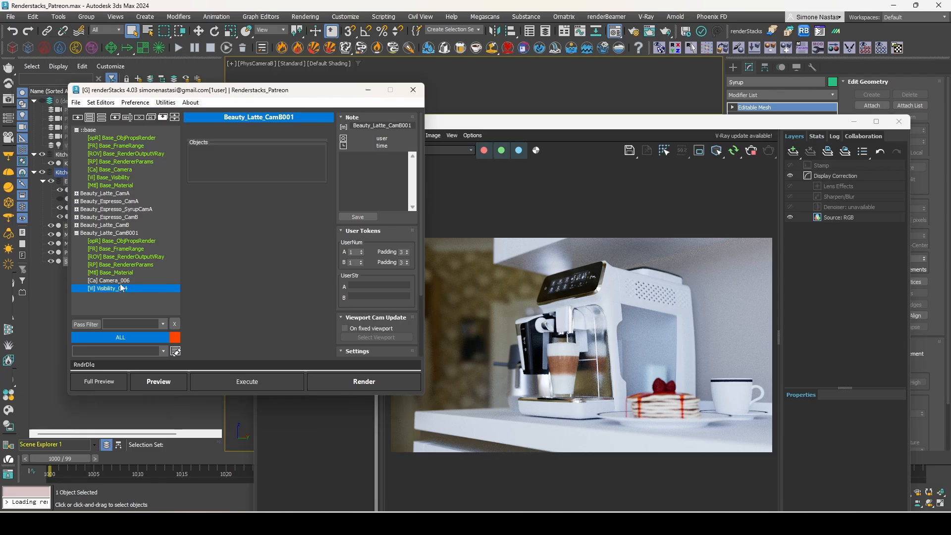
click(751, 151)
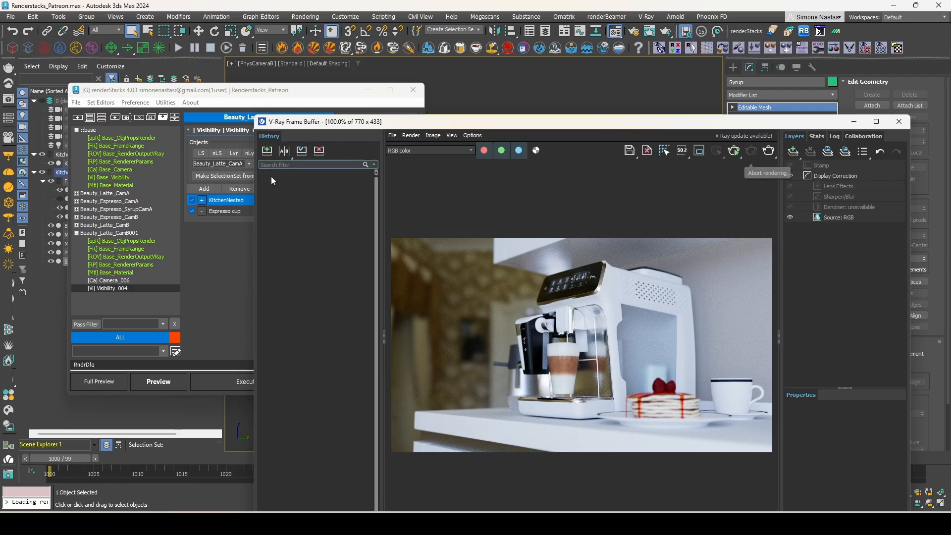
click(232, 104)
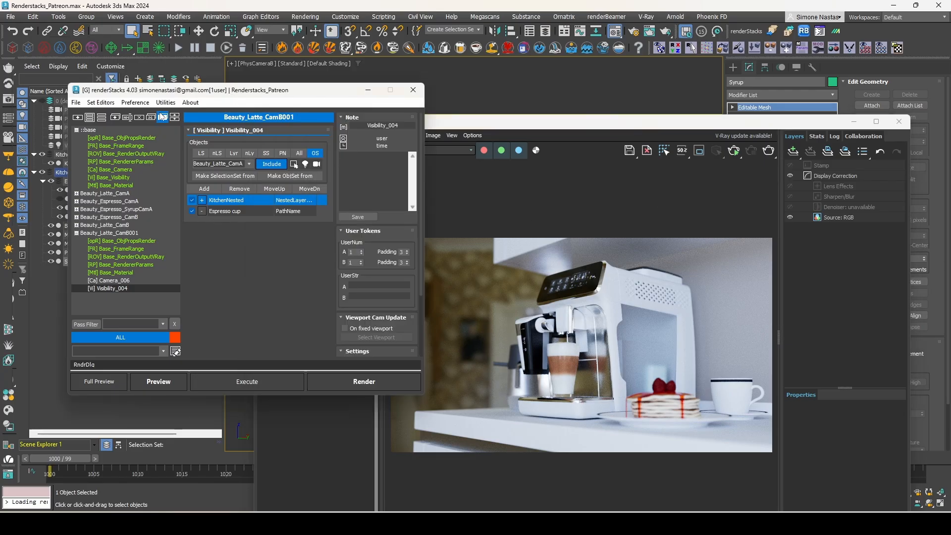
Try to insert "honey" into the name of the Beauty_Latte_CamA object set in the duplicated pass's Visibility pmodifier
click(228, 163)
text(_honey)
click(212, 199)
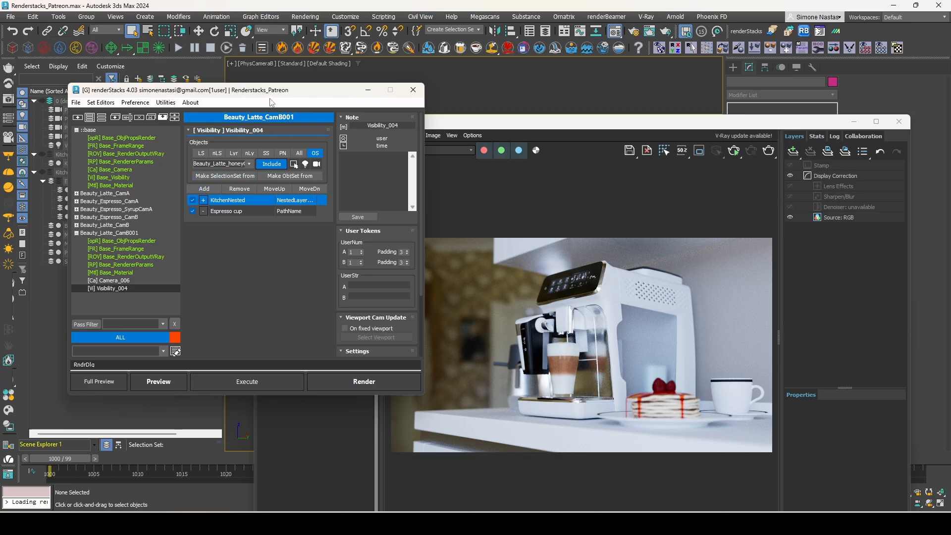
double_click(238, 164)
click(207, 188)
click(110, 280)
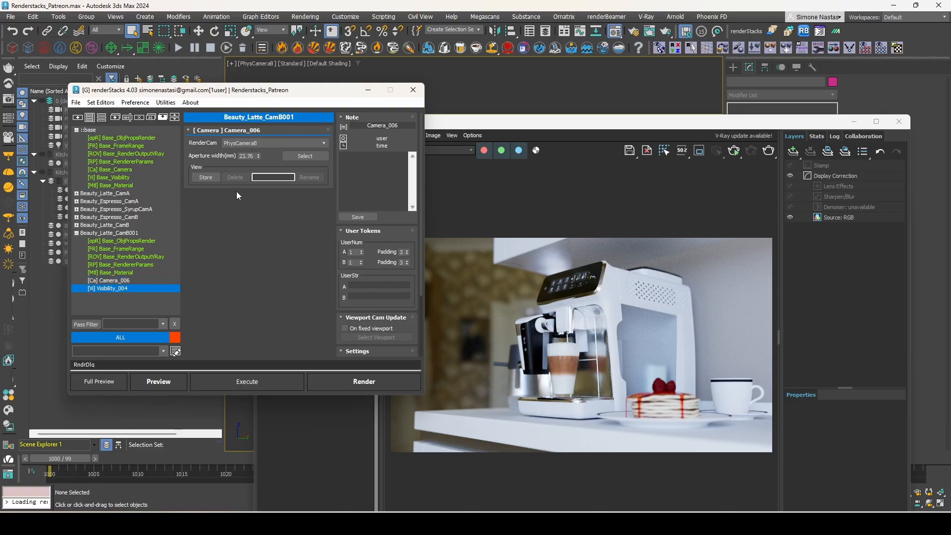
Add a PathName entry for Berries to the object set in the duplicated pass's Visibility pmodifier and make it an exclusion
click(207, 188)
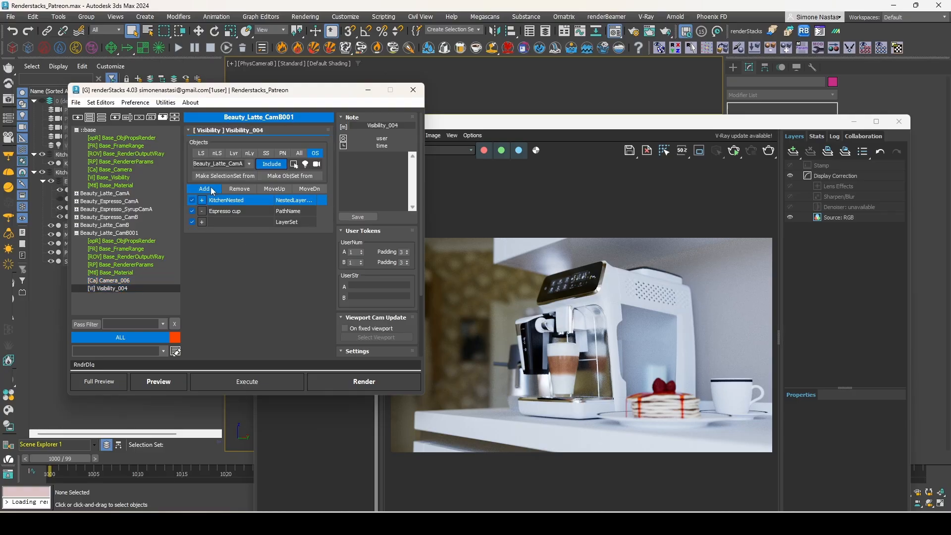
click(286, 223)
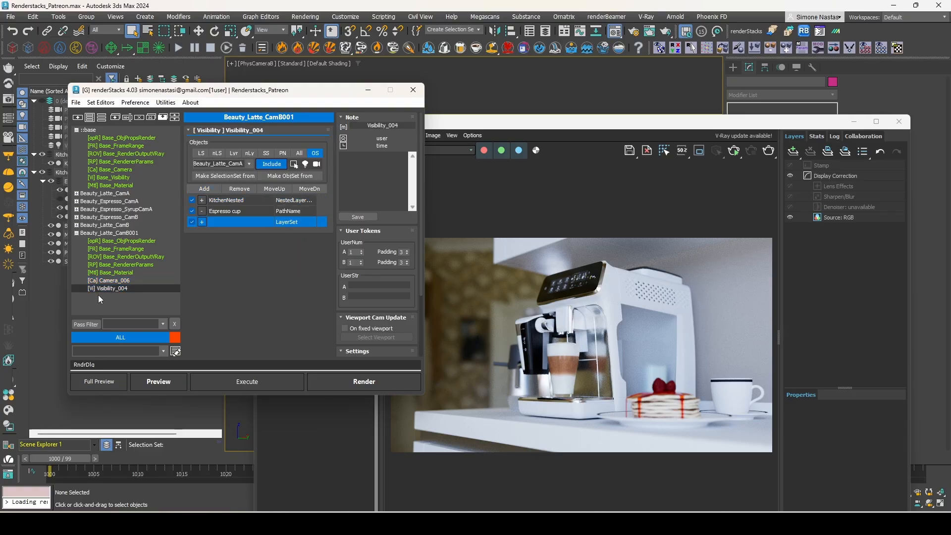
click(295, 222)
click(224, 221)
click(227, 231)
click(303, 222)
click(295, 262)
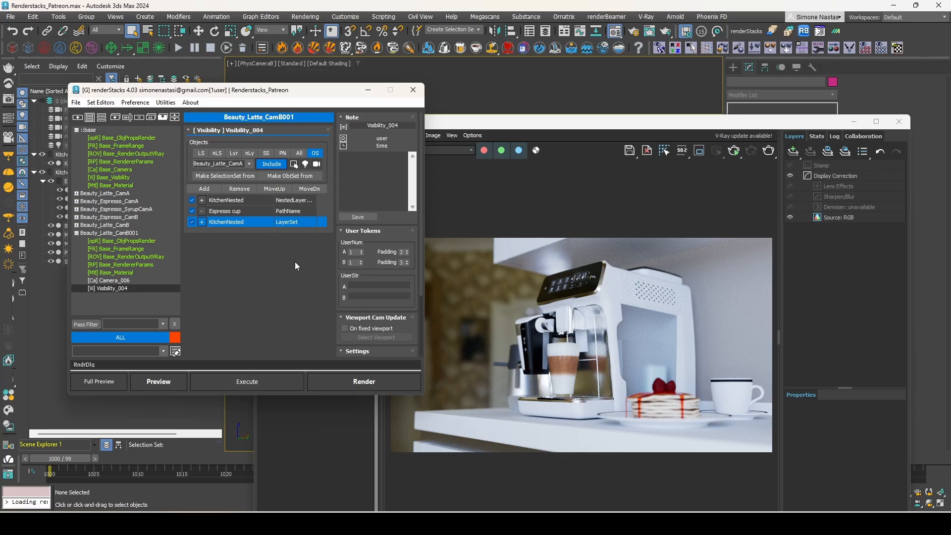
click(296, 222)
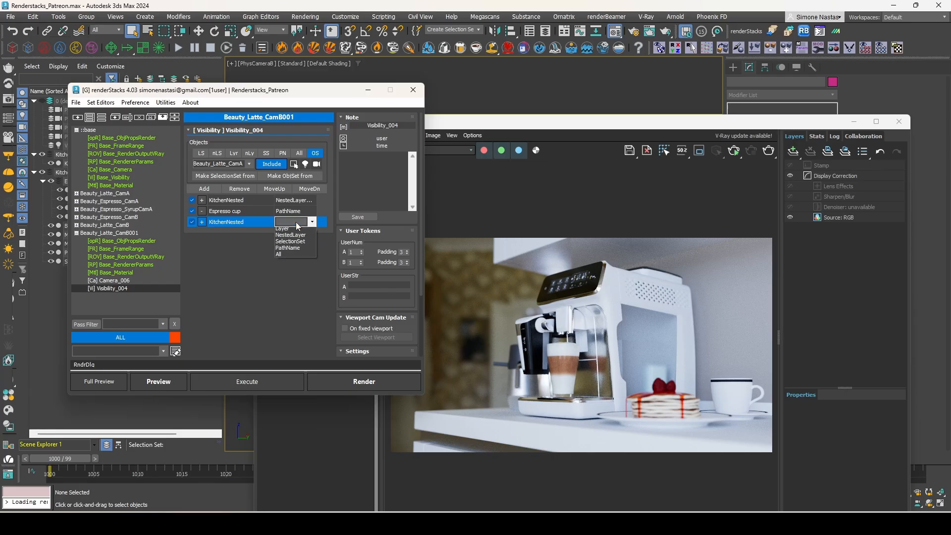
click(299, 262)
click(230, 223)
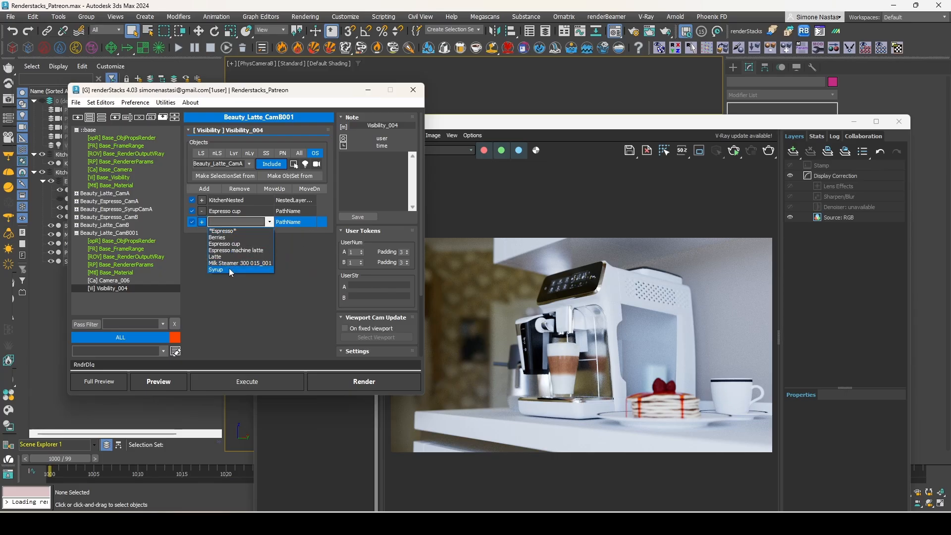
click(234, 237)
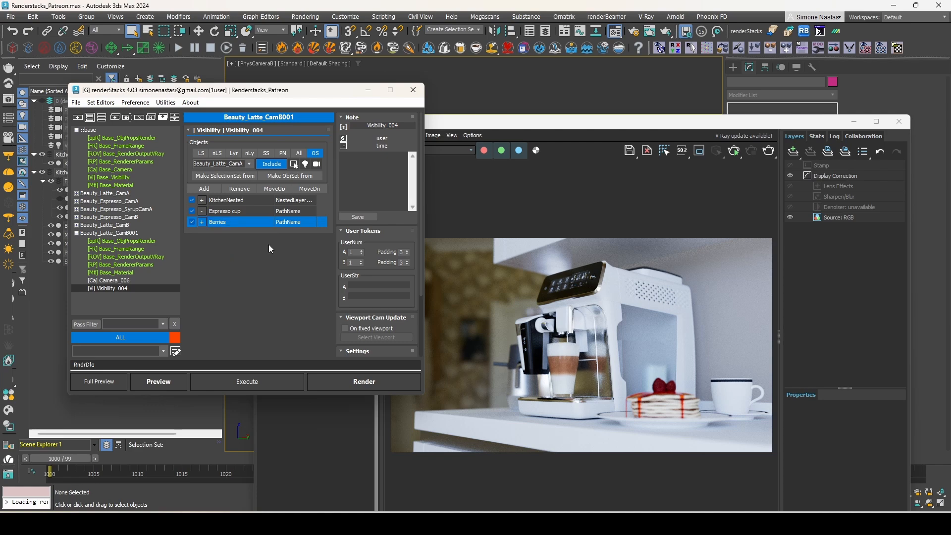
click(202, 222)
Close the frame buffer and copy the Material_001 pmodifier from the Beauty_Espresso_SyrupCamA pass into Beauty_Latte_CamB001
click(898, 121)
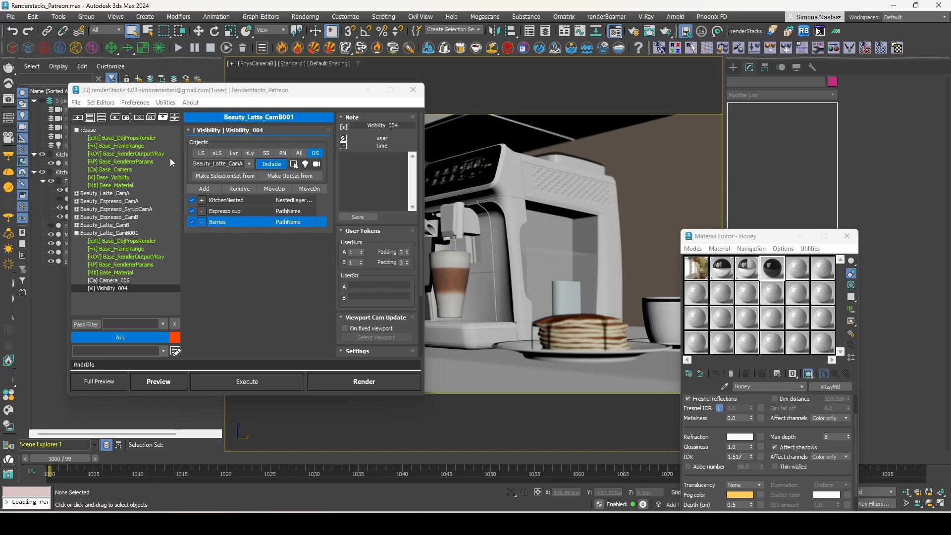
click(77, 209)
click(122, 265)
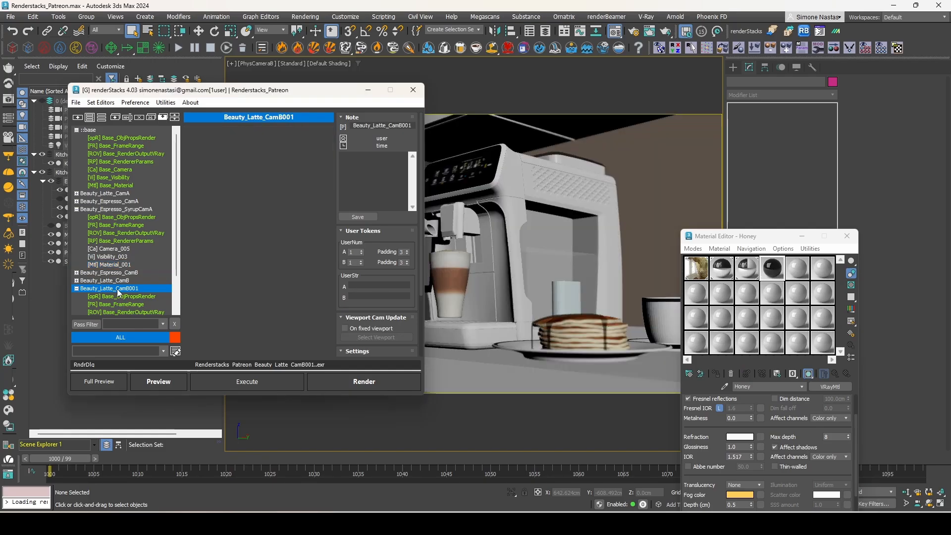
key(ctrl+v)
click(126, 305)
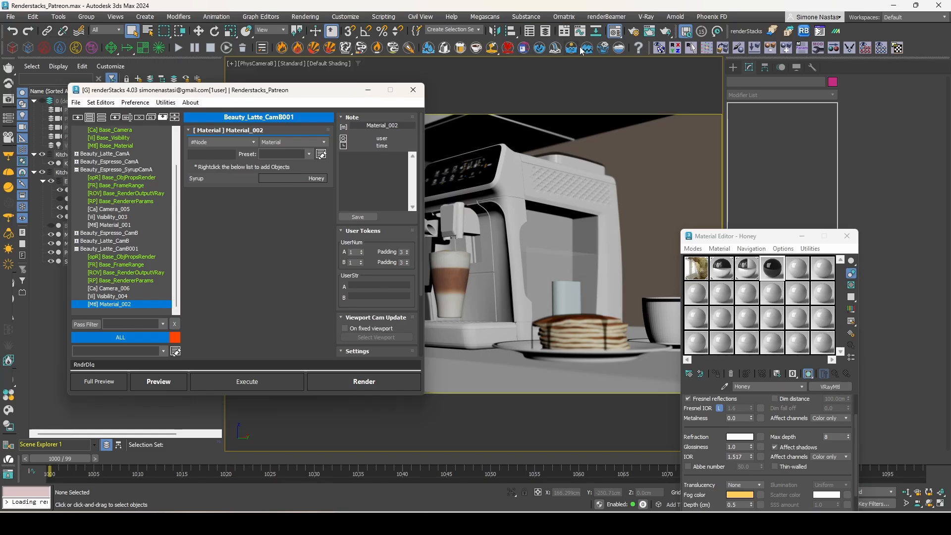
Run the interactive render to check the Beauty_Latte_CamB001 pass with its berries exclusion and Honey override, and stop it
click(646, 17)
click(661, 28)
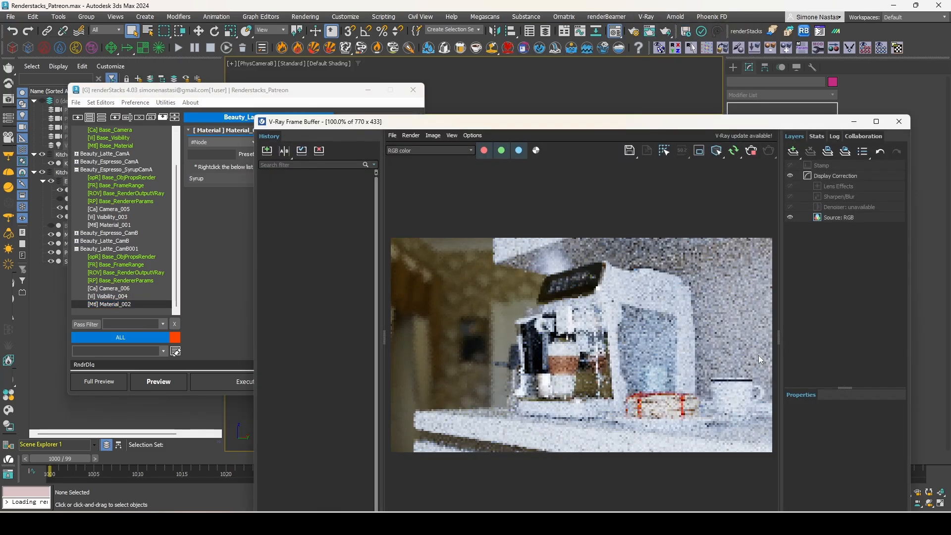
click(111, 250)
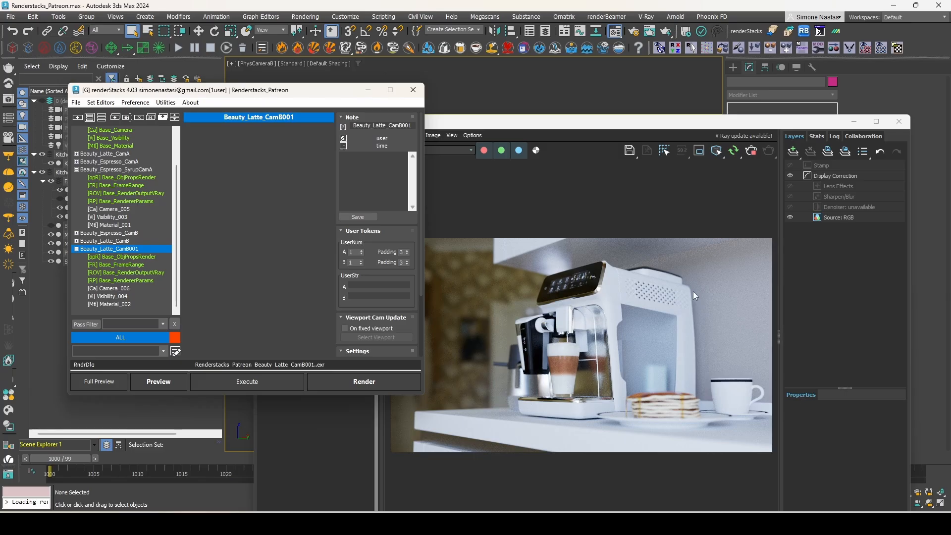
click(750, 154)
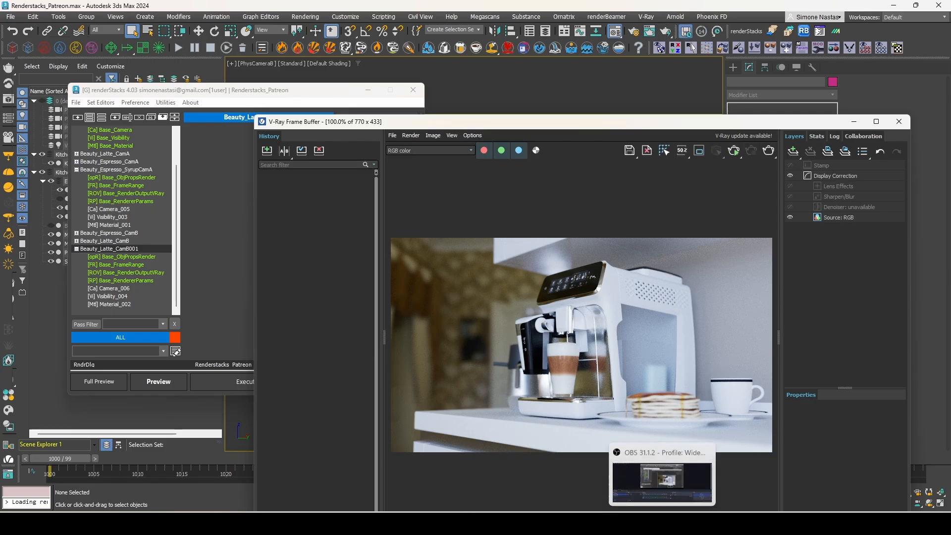
click(661, 522)
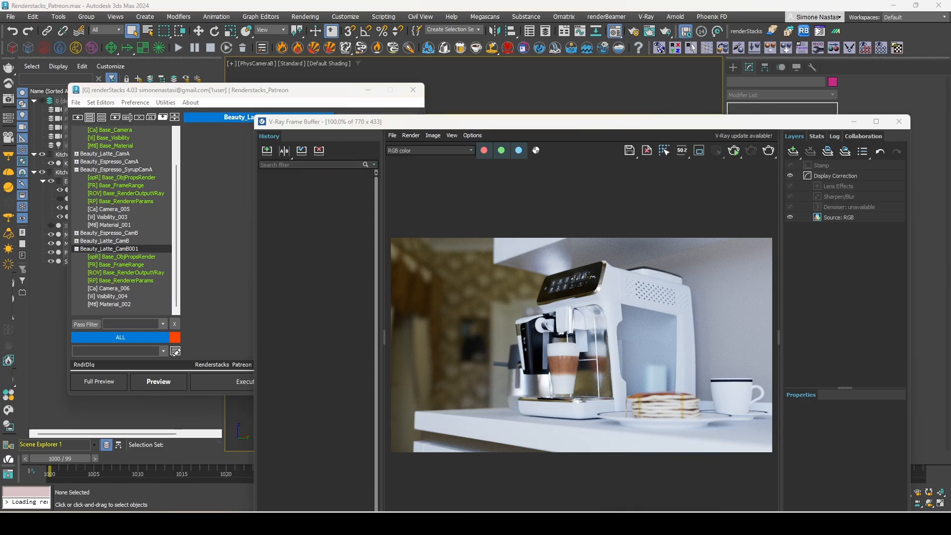